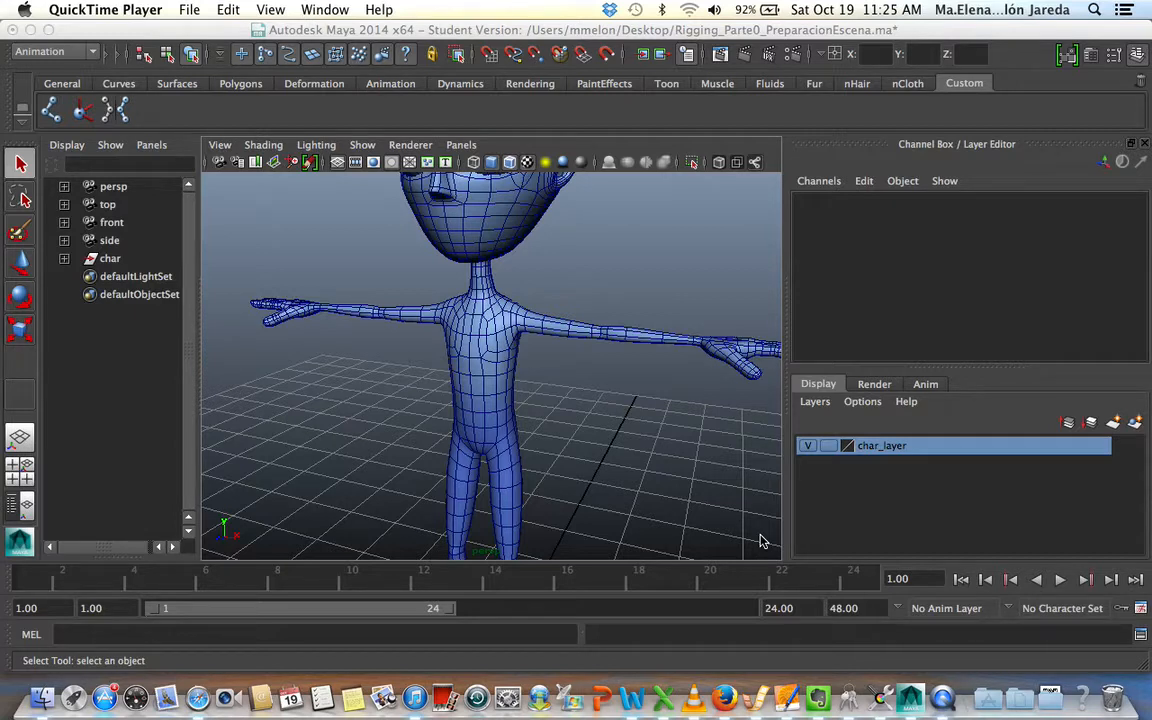
Maximize the side view and frame it on the character's legs.
left_click(24, 478)
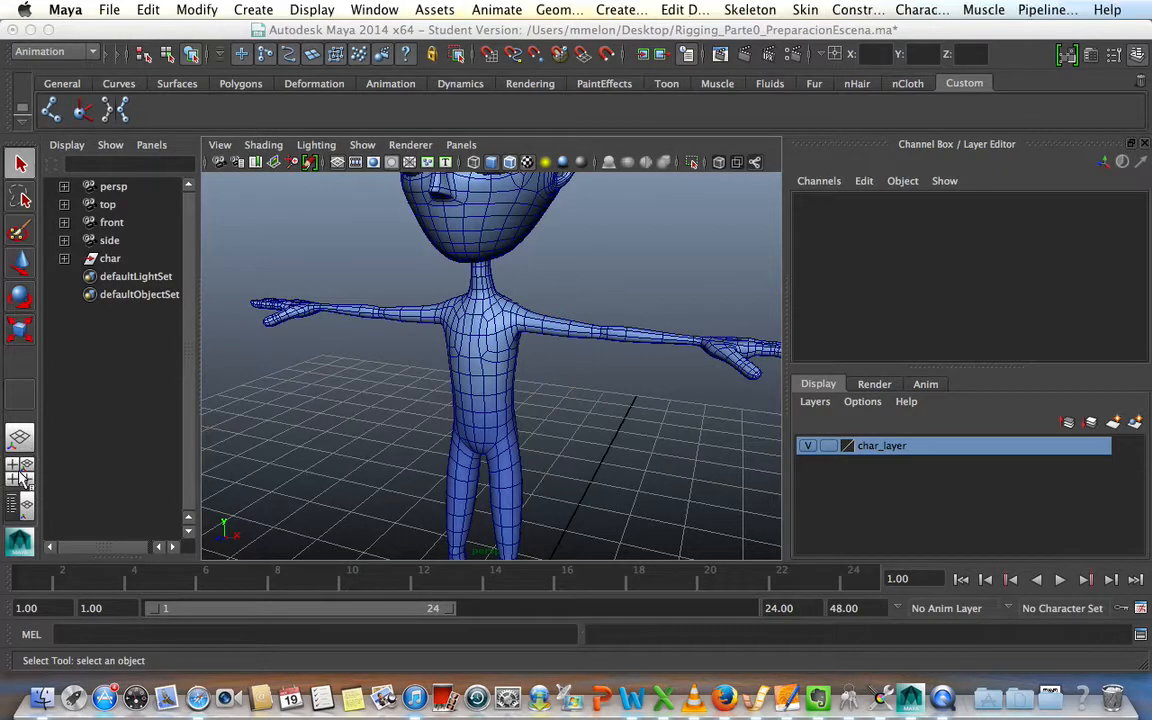
left_click(22, 478)
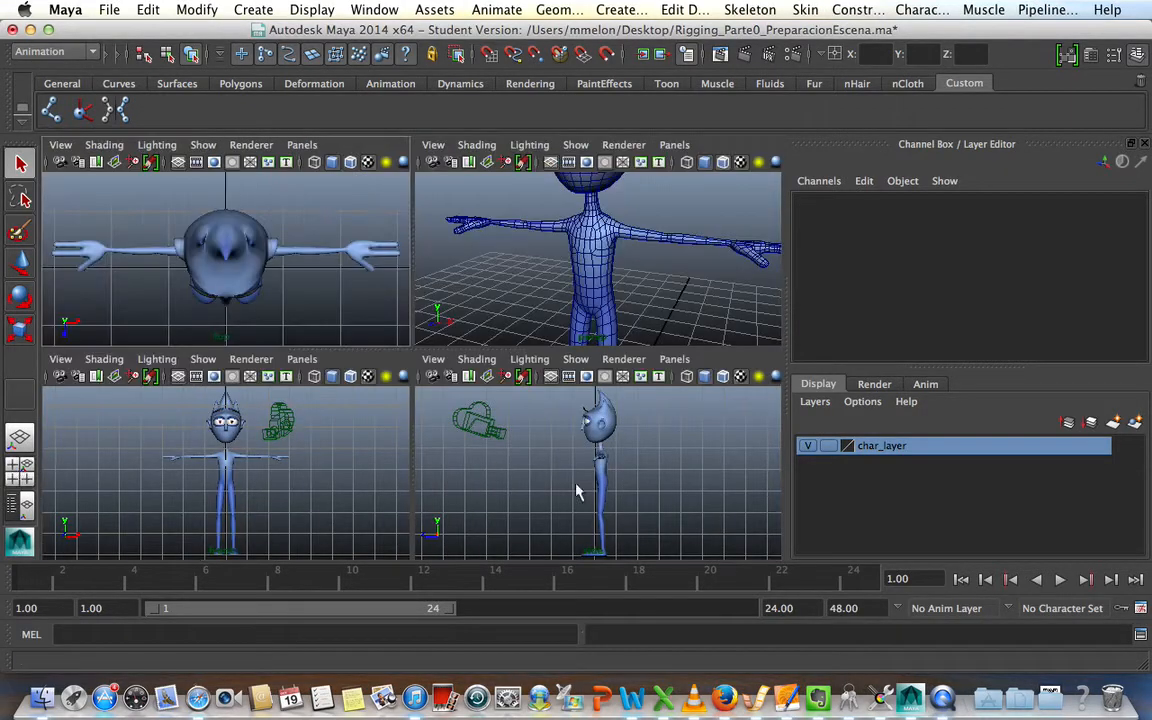
left_click(655, 483)
key("space")
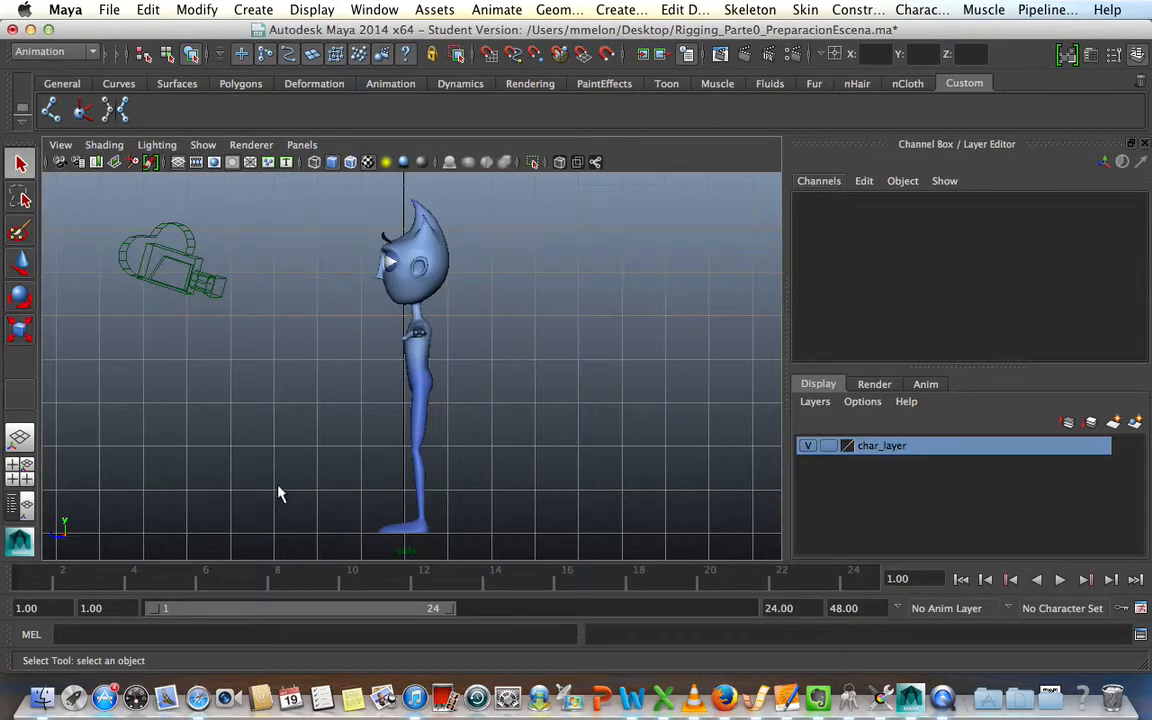
right_click_drag(278, 488, 568, 527, "alt")
middle_click_drag(568, 527, 584, 373, "alt")
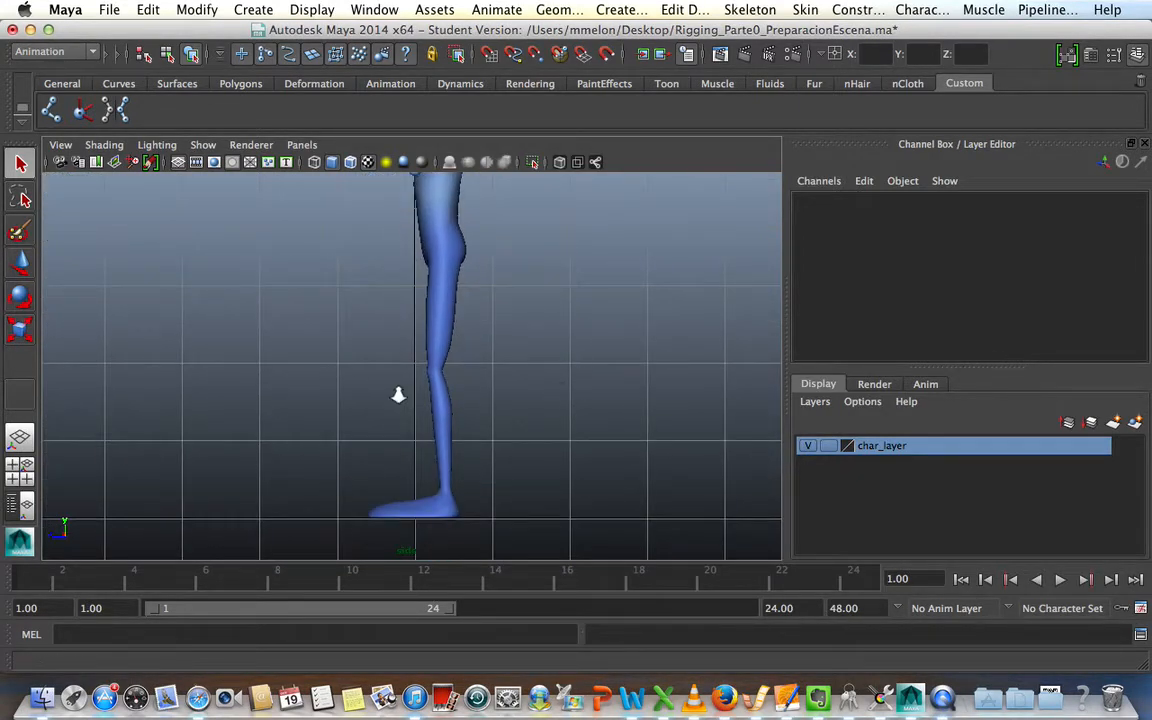
right_click_drag(398, 394, 492, 395, "alt")
middle_click_drag(492, 395, 492, 378, "alt")
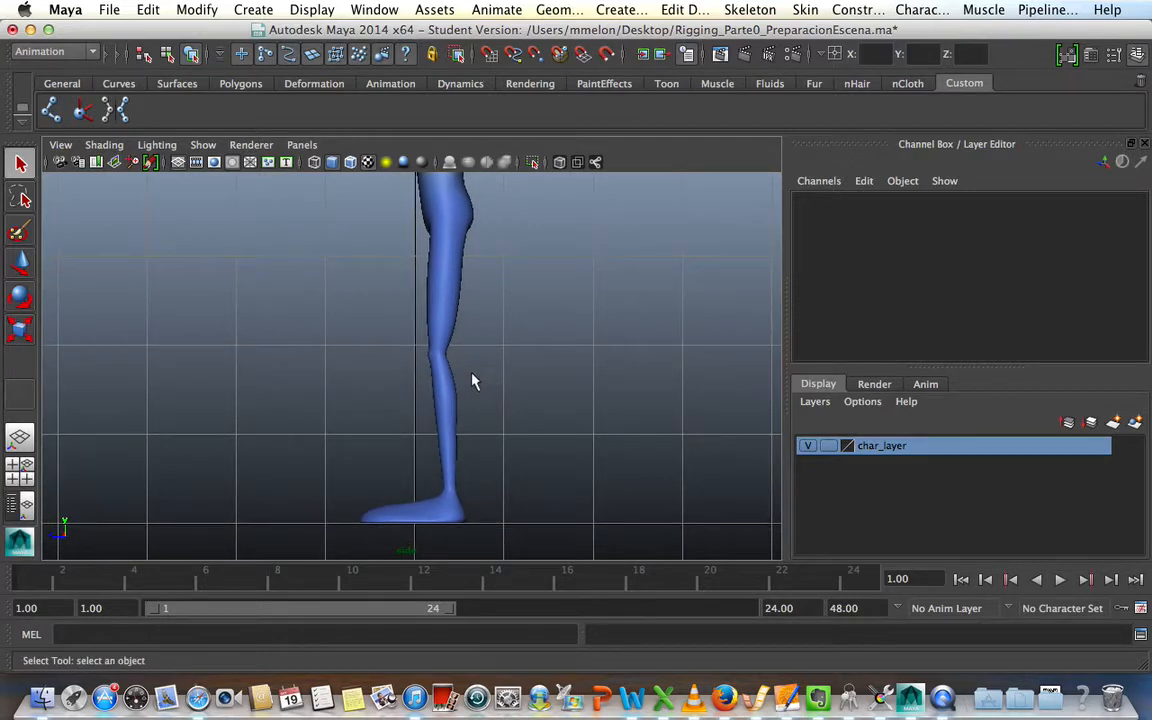
Turn on X-Ray Joints in the side view and set char_layer to Template display.
left_click(104, 145)
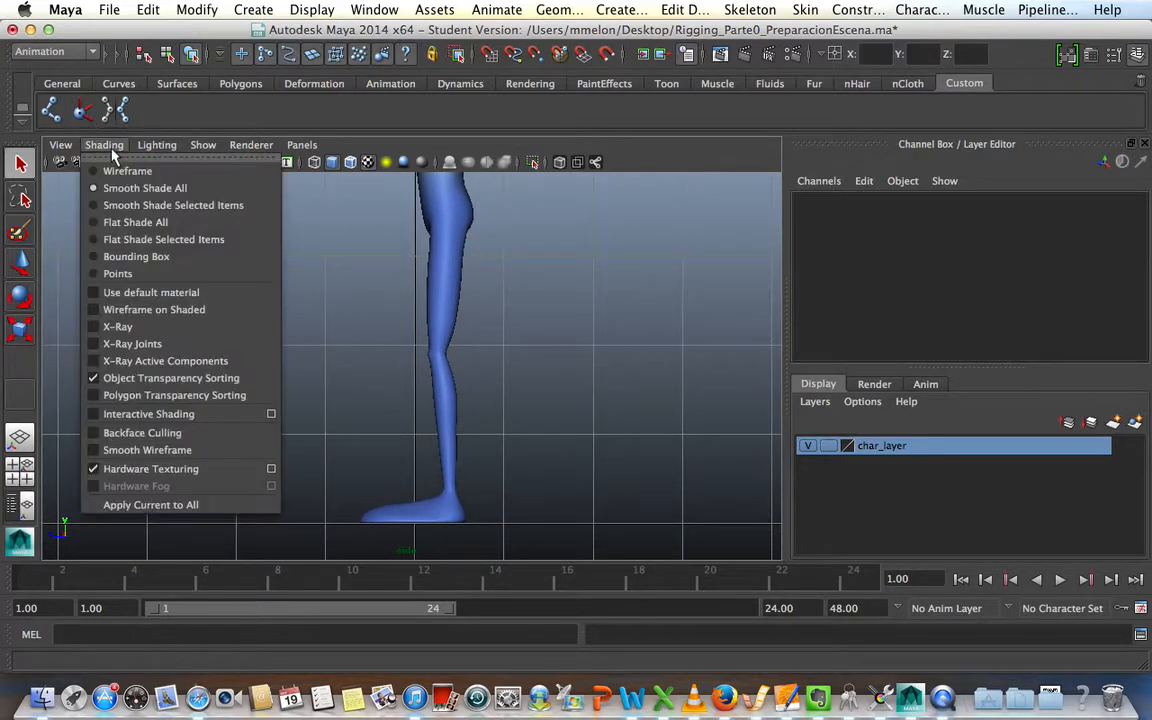
left_click(130, 344)
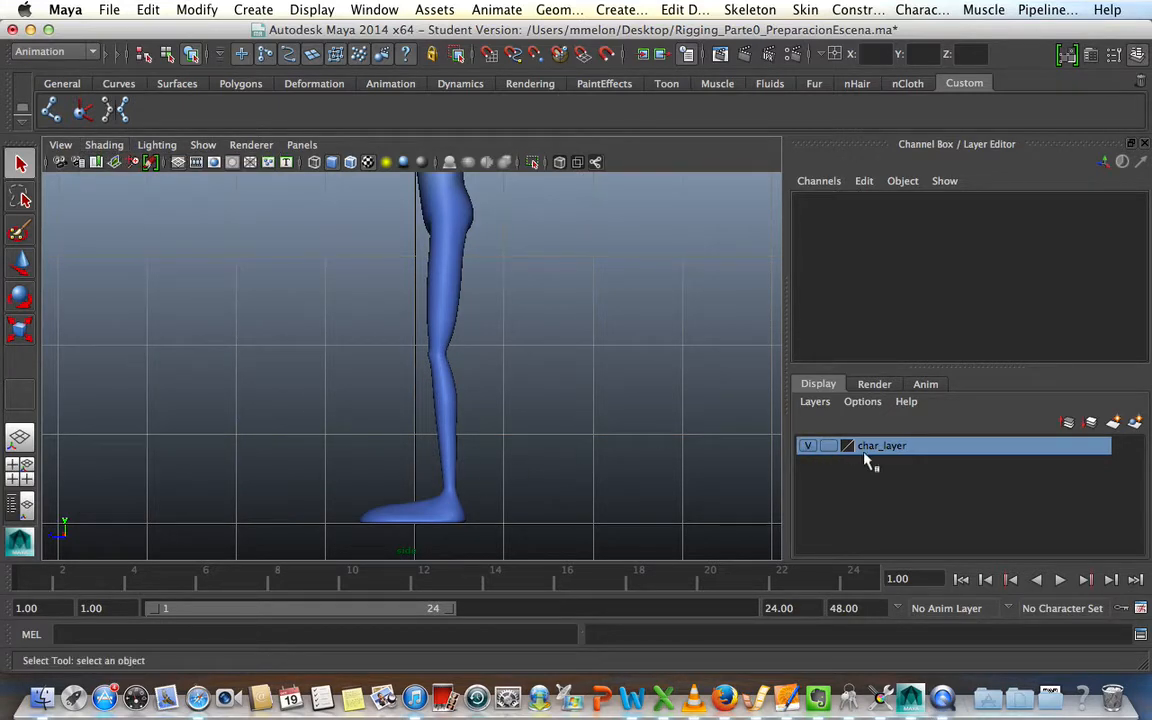
left_click(829, 446)
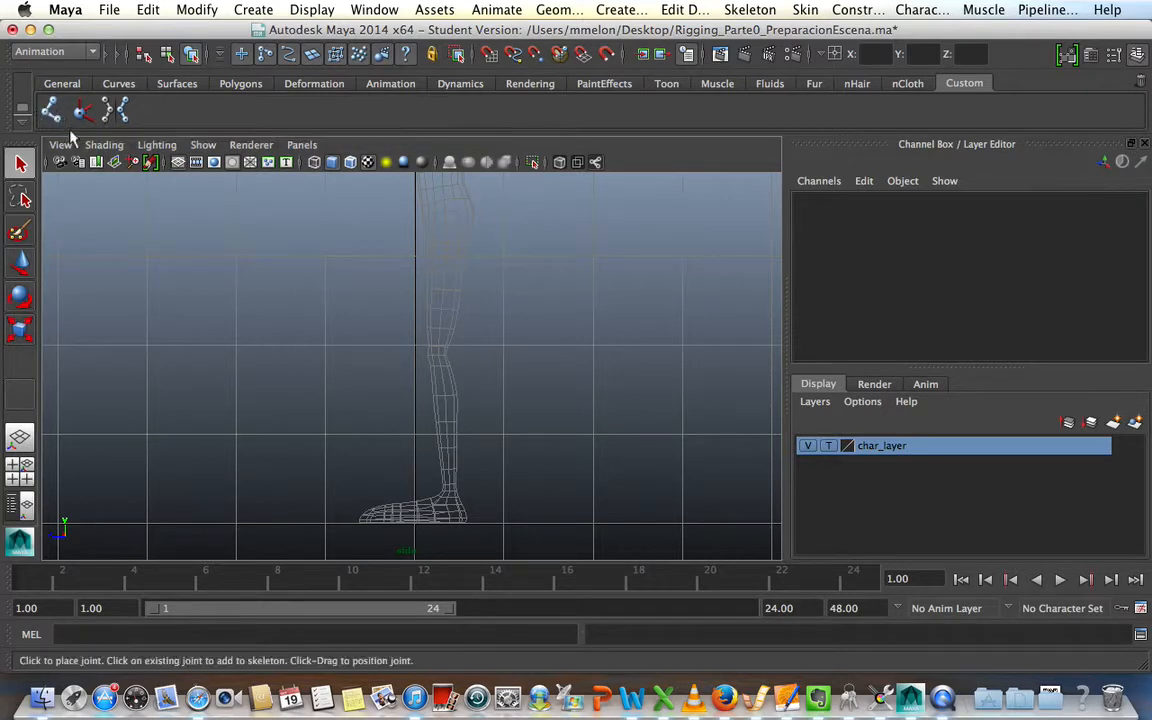
Start the Joint Tool and reset its options to the defaults.
left_click(747, 10)
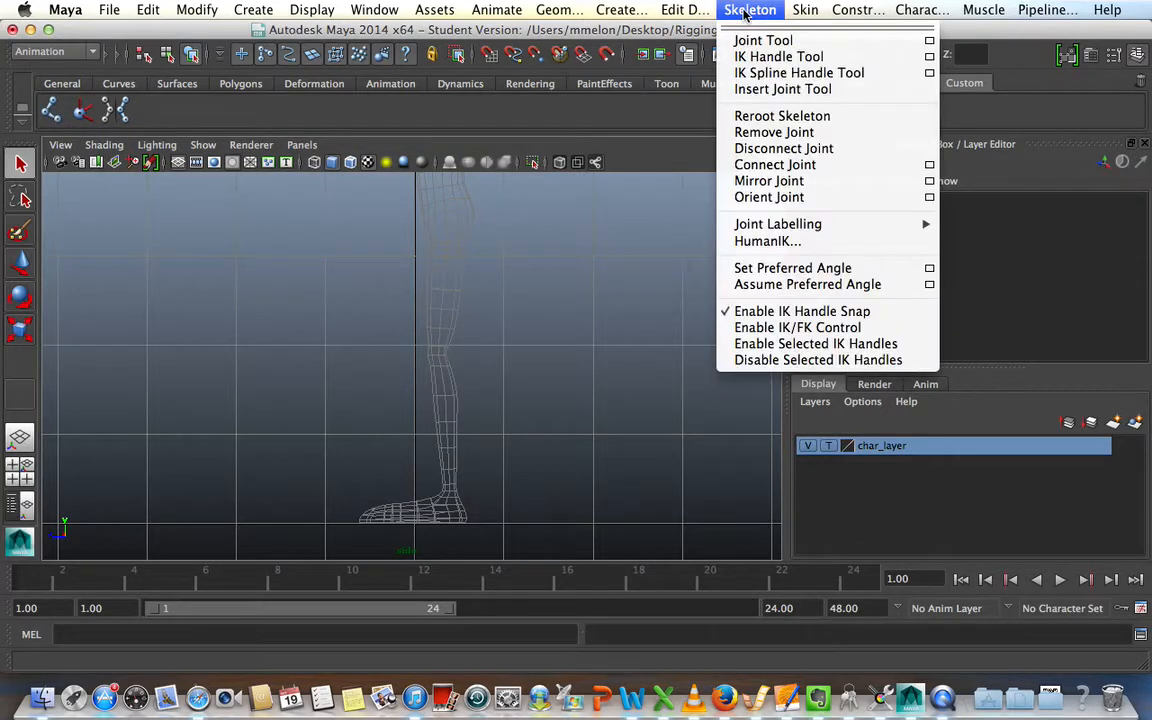
left_click(931, 43)
left_click(324, 166)
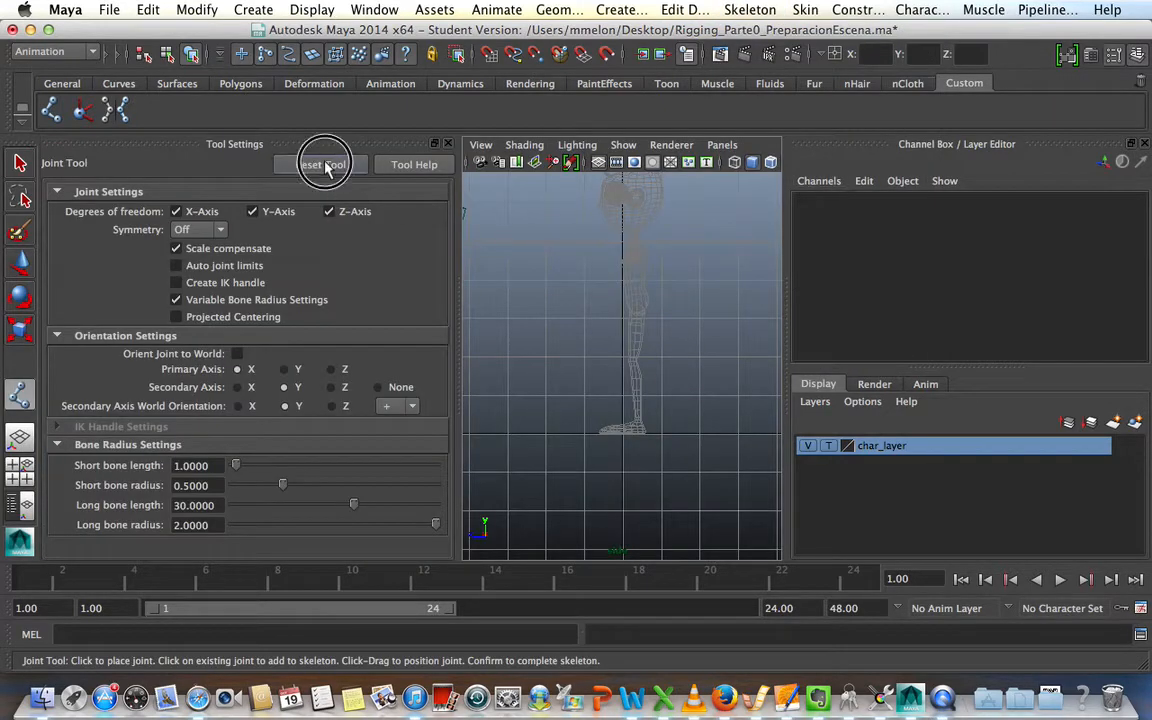
left_click(449, 145)
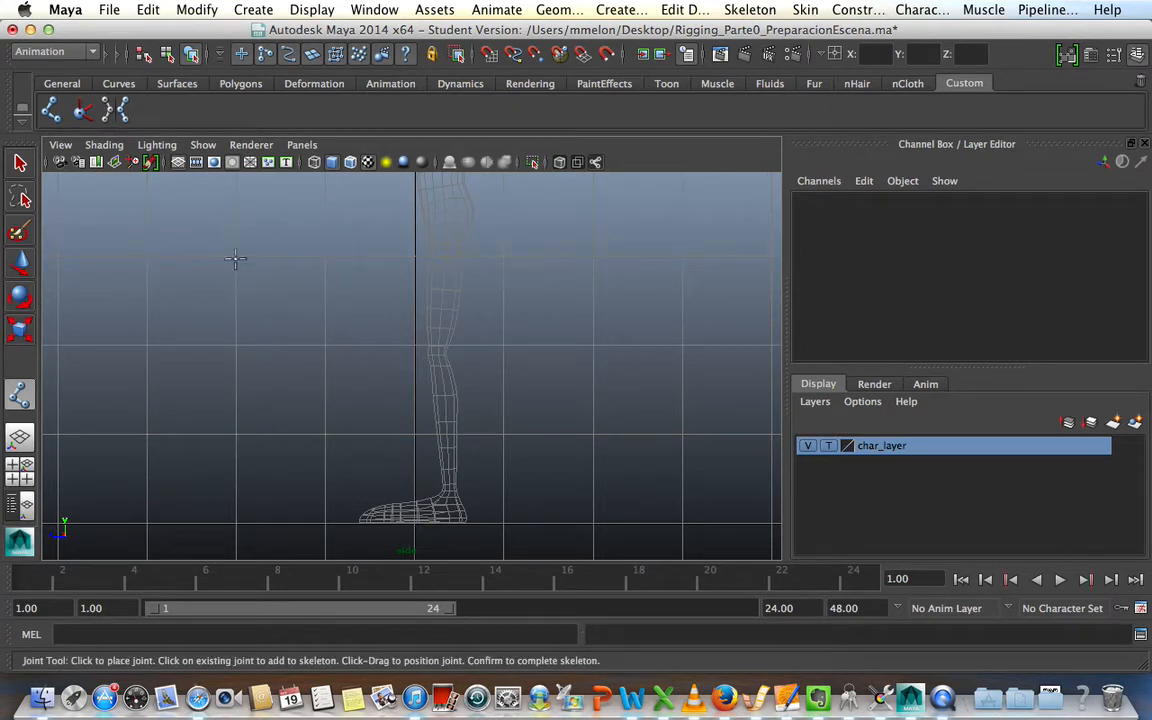
Create a five-joint leg chain in the side view, placing joints at the hip, knee, ankle, ball of the foot and toe tip.
left_click(451, 209)
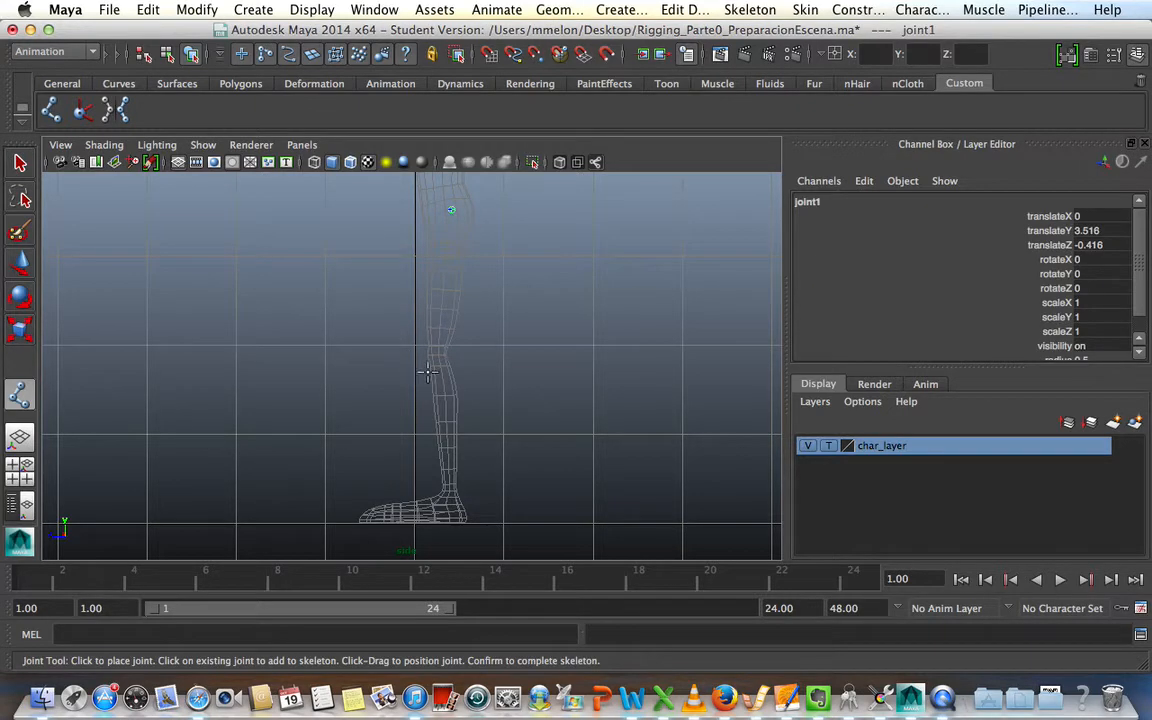
left_click(434, 354)
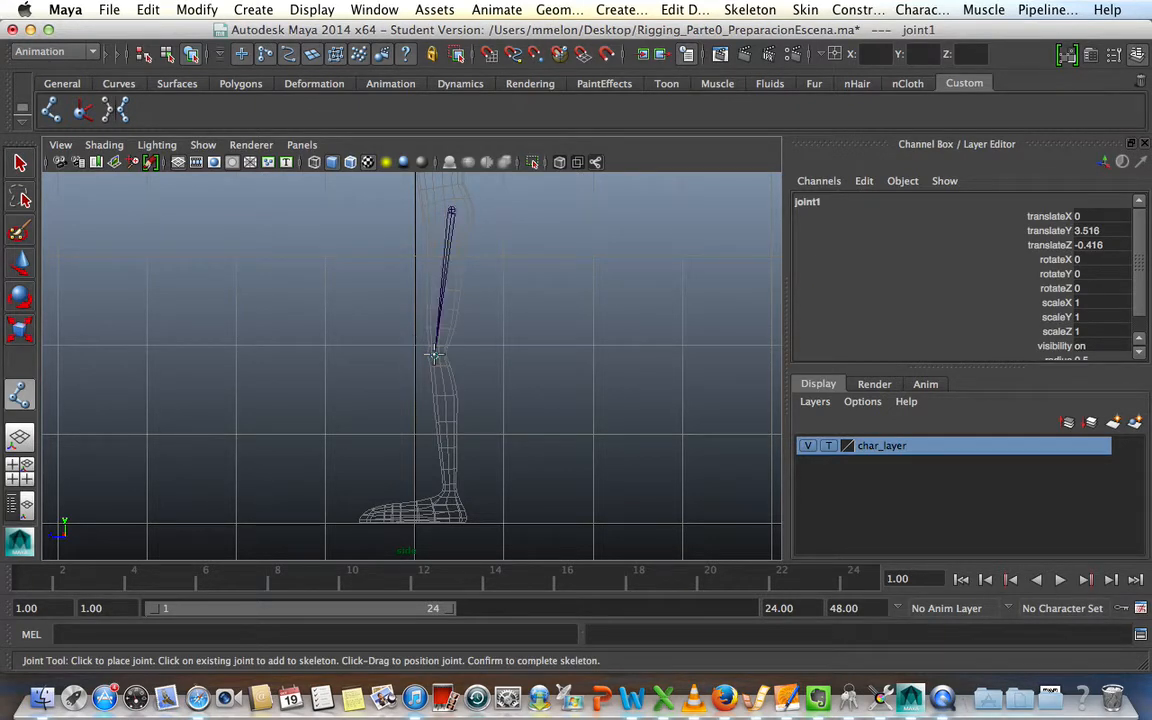
left_click(452, 489)
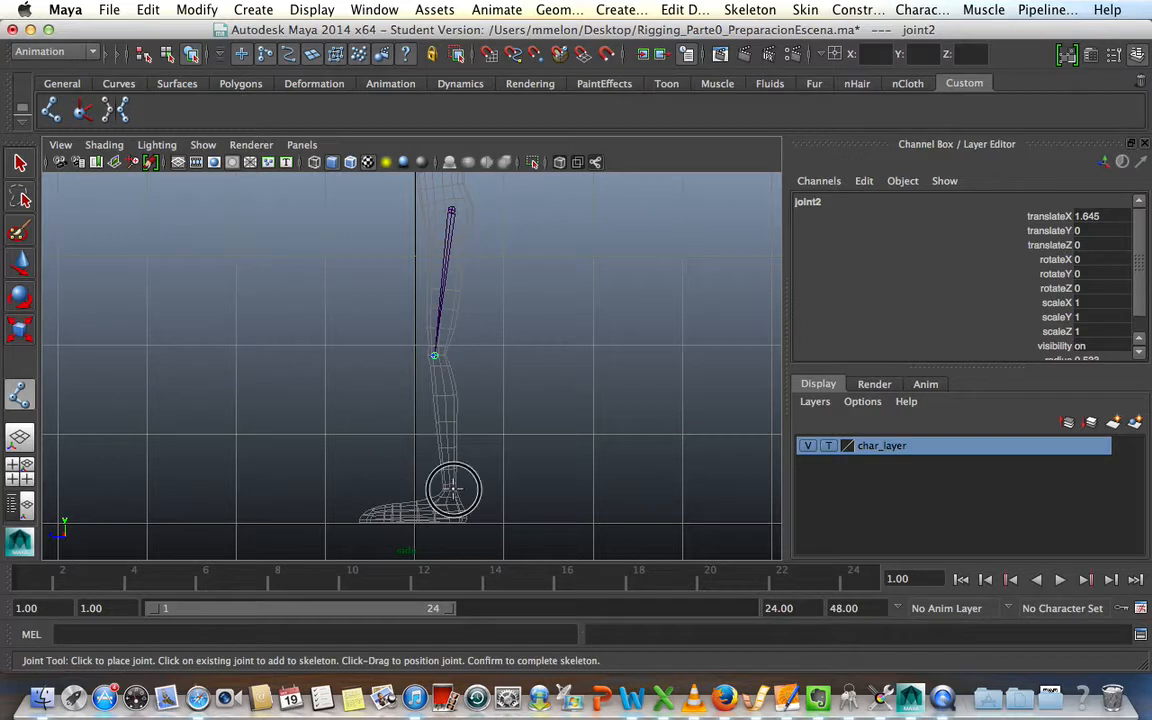
left_click(408, 519)
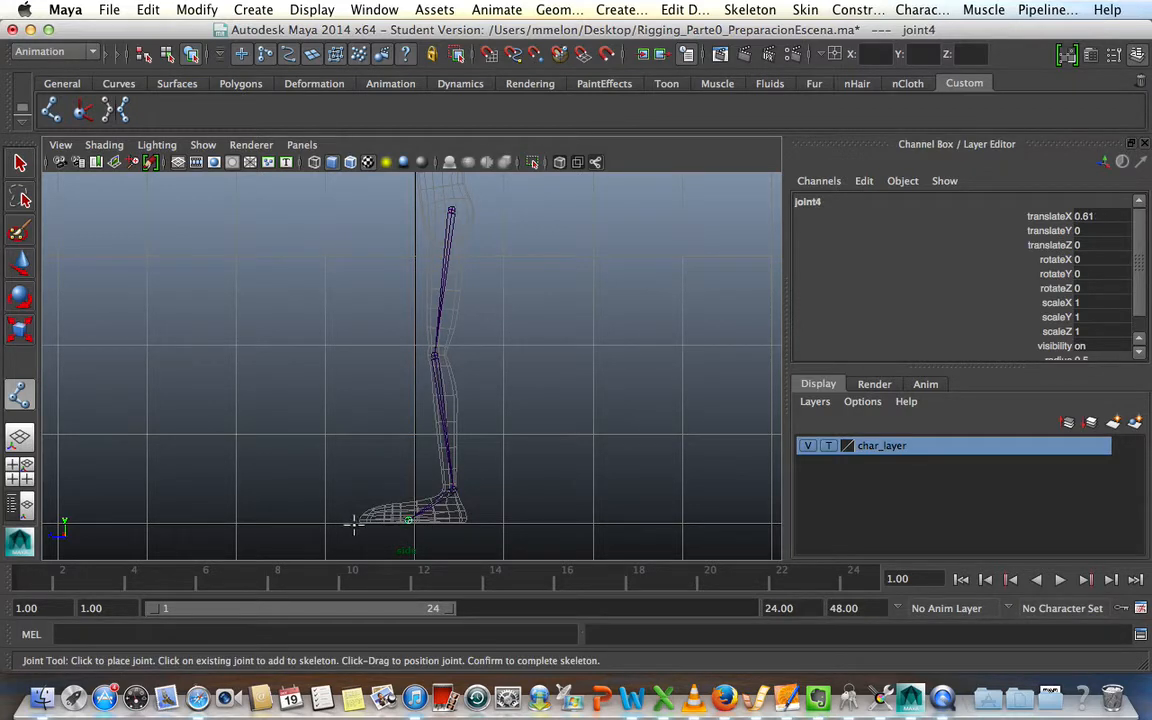
left_click(360, 521)
key("q")
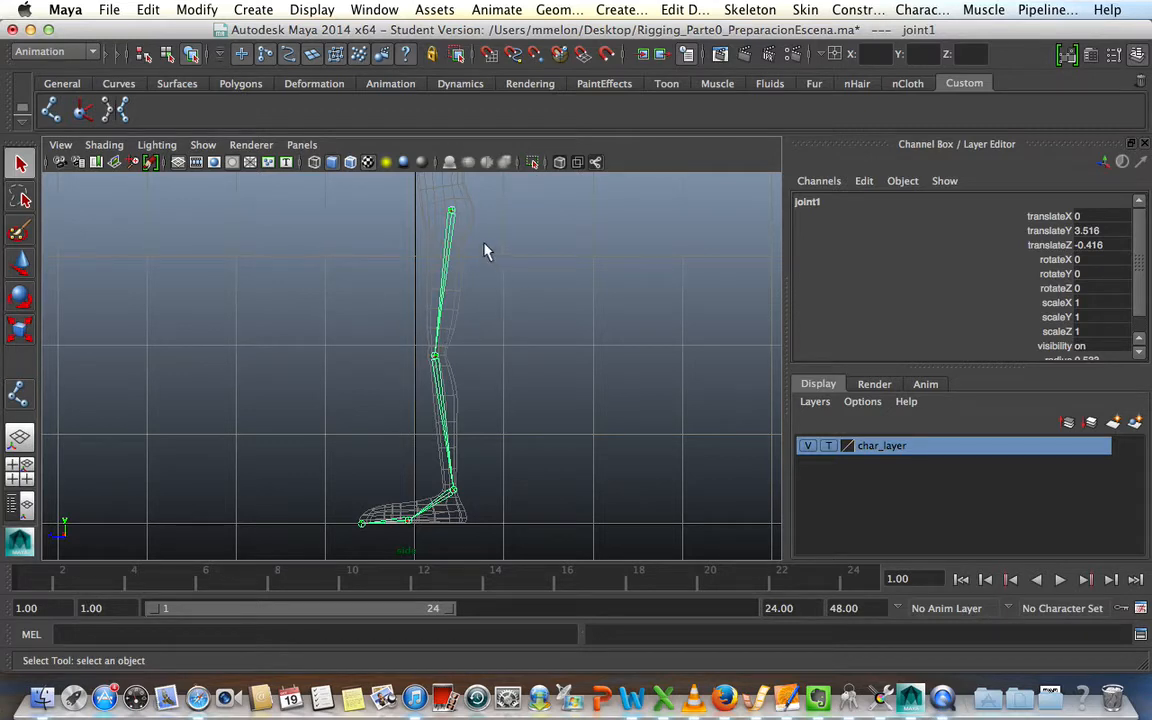
Try a joint display scale of 0.44 and set it back to 0.15.
left_click(312, 10)
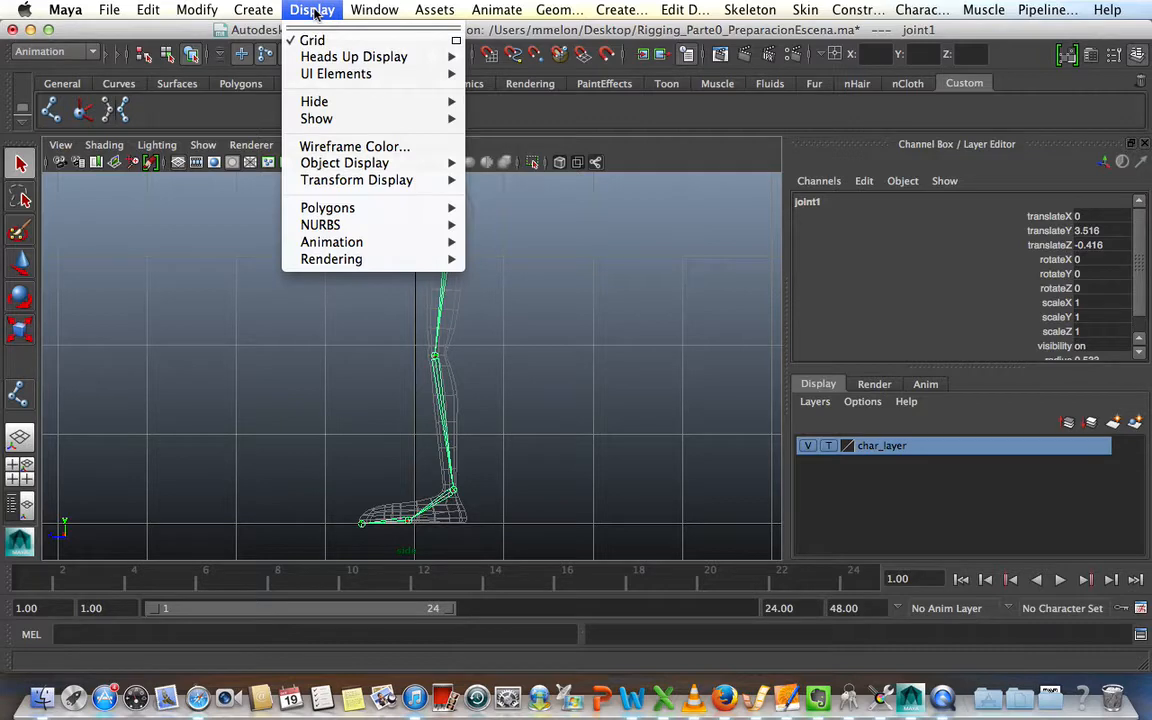
mouse_move(381, 243)
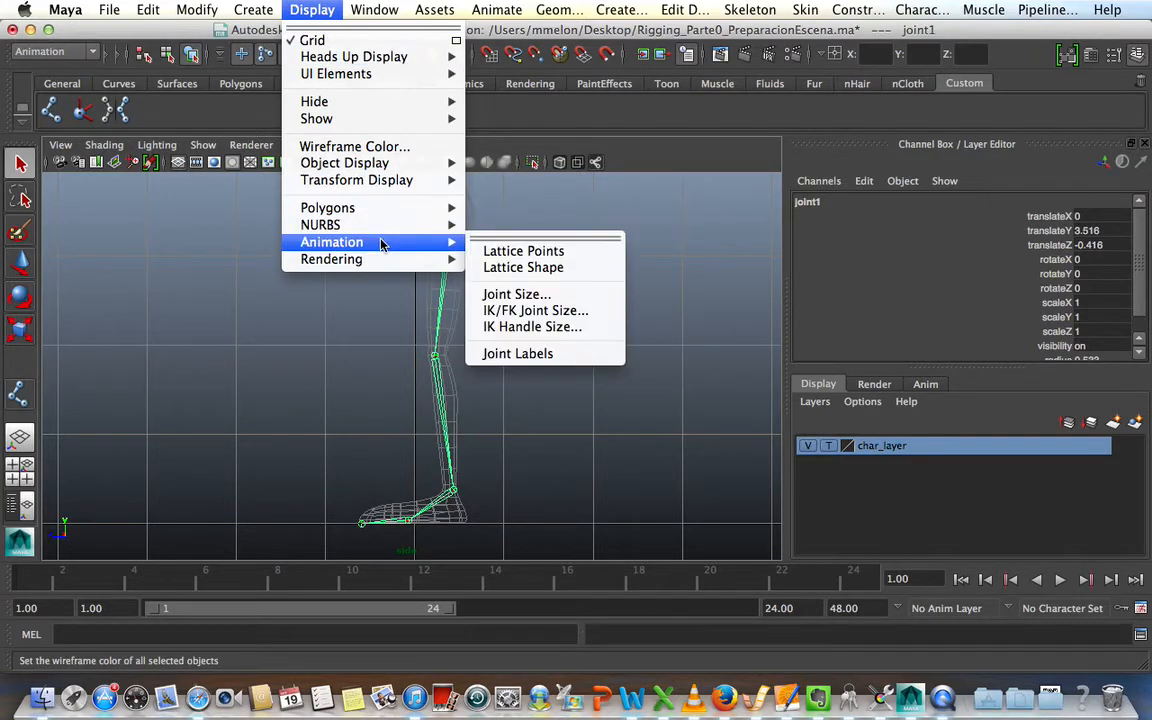
left_click(516, 294)
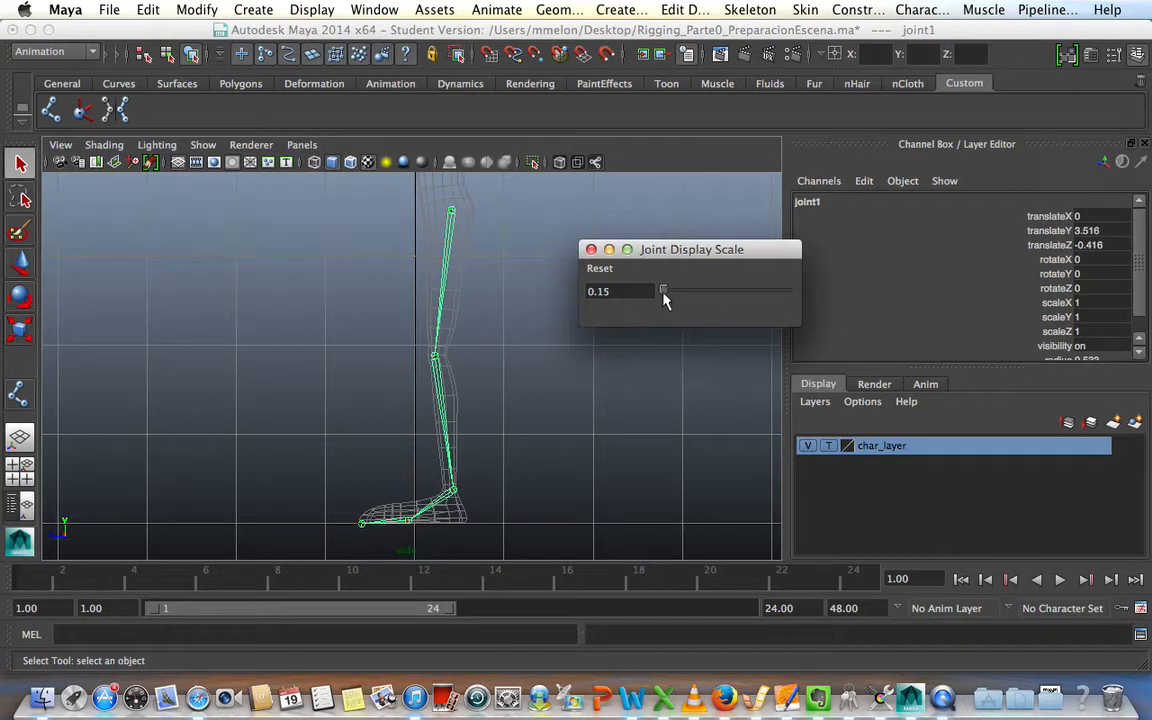
left_click_drag(663, 292, 669, 292)
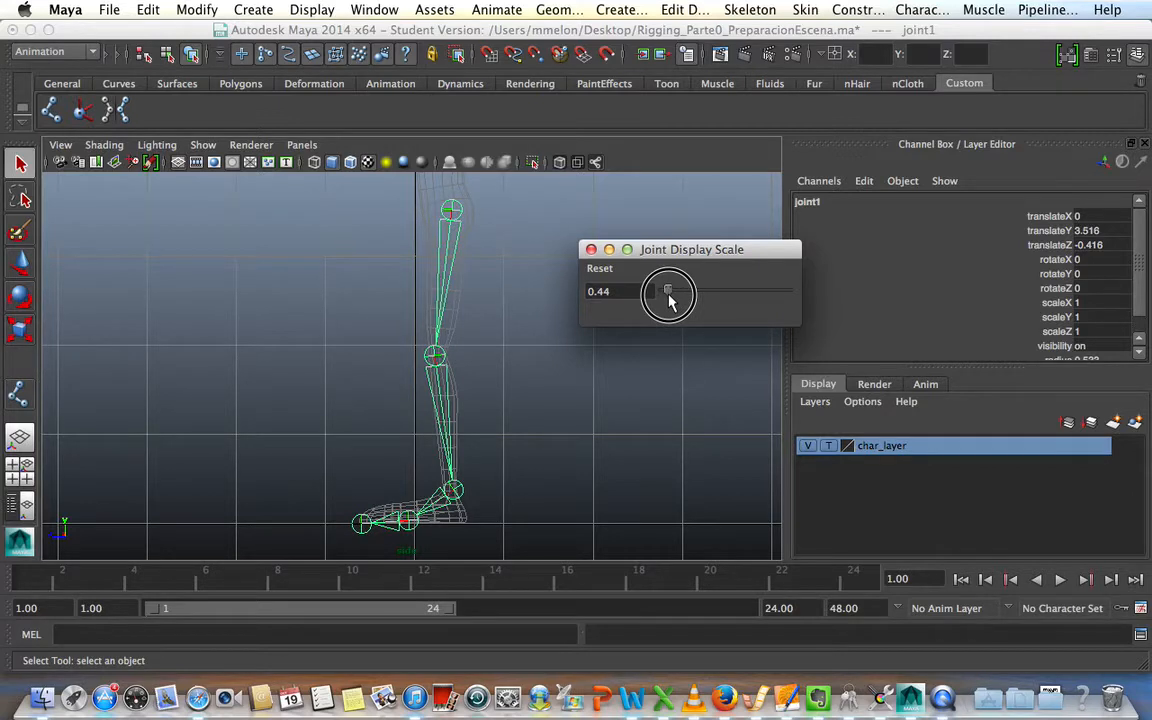
left_click(600, 291)
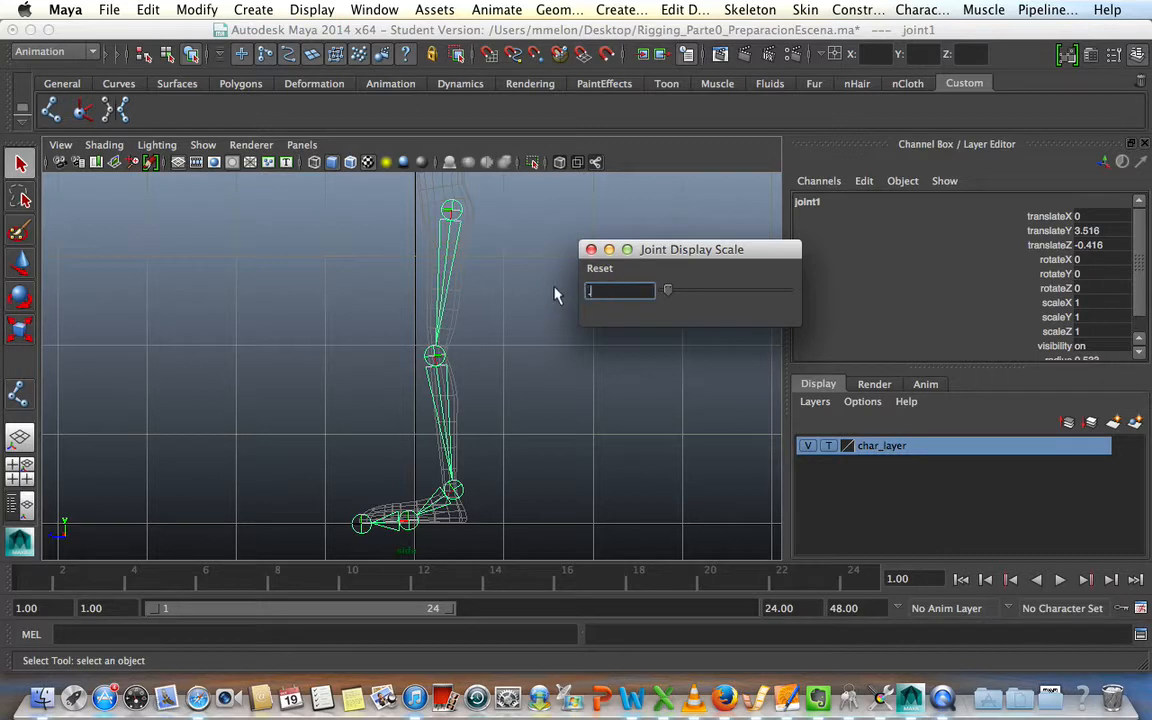
type("0.15")
key("Return")
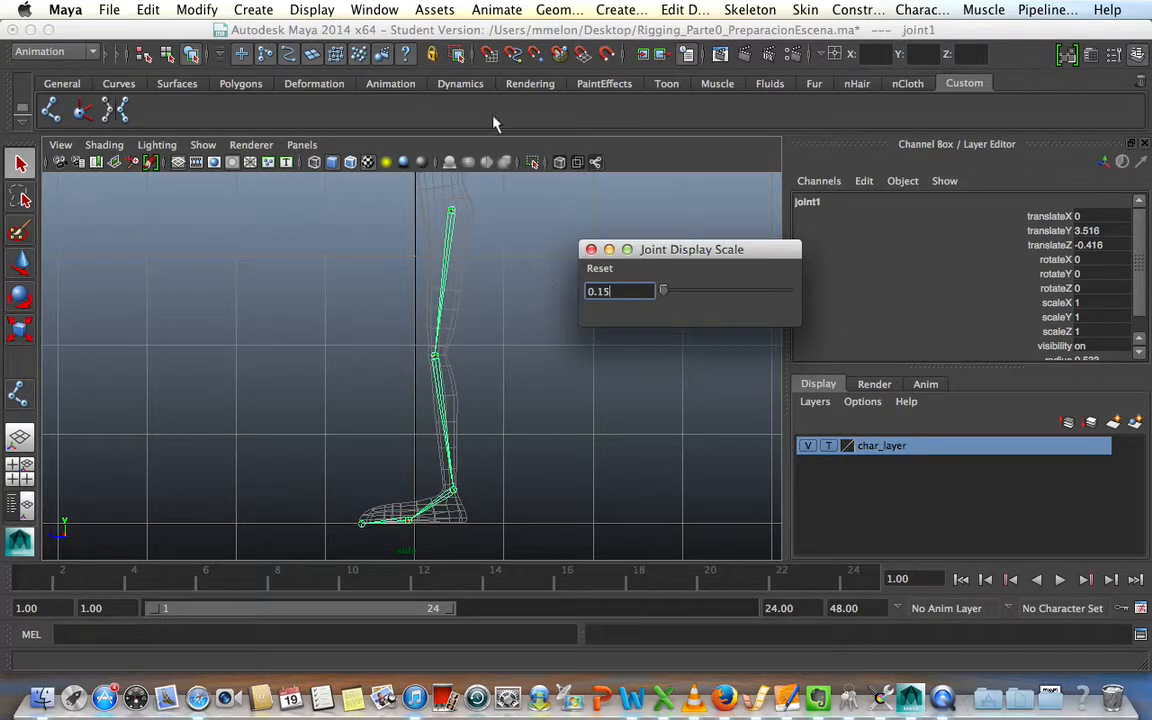
left_click(591, 249)
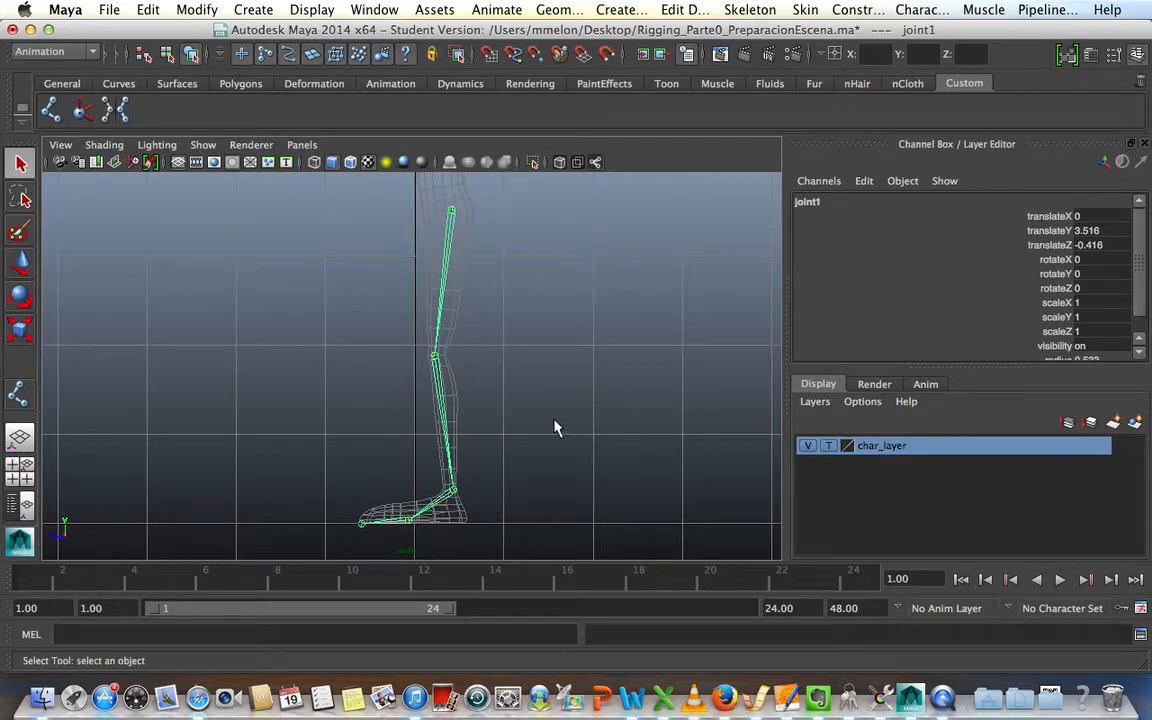
Move the leg chain's root joint along X in the front view to about 0.336, onto the character's left leg.
key("space")
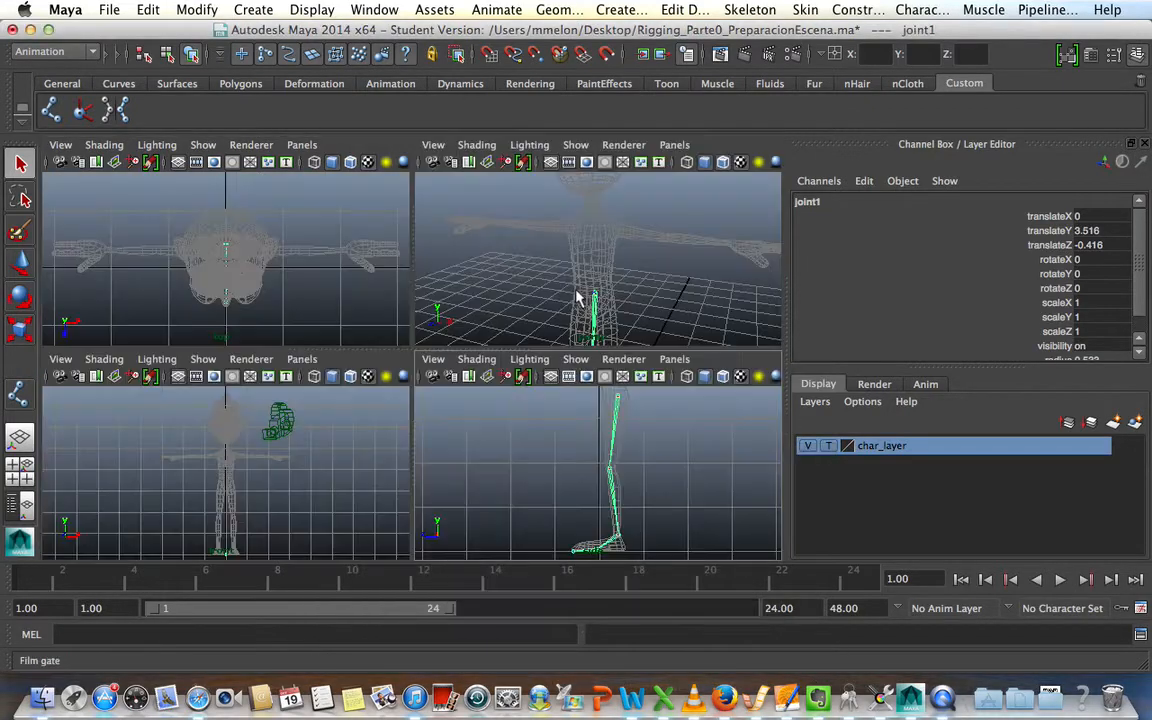
key("space")
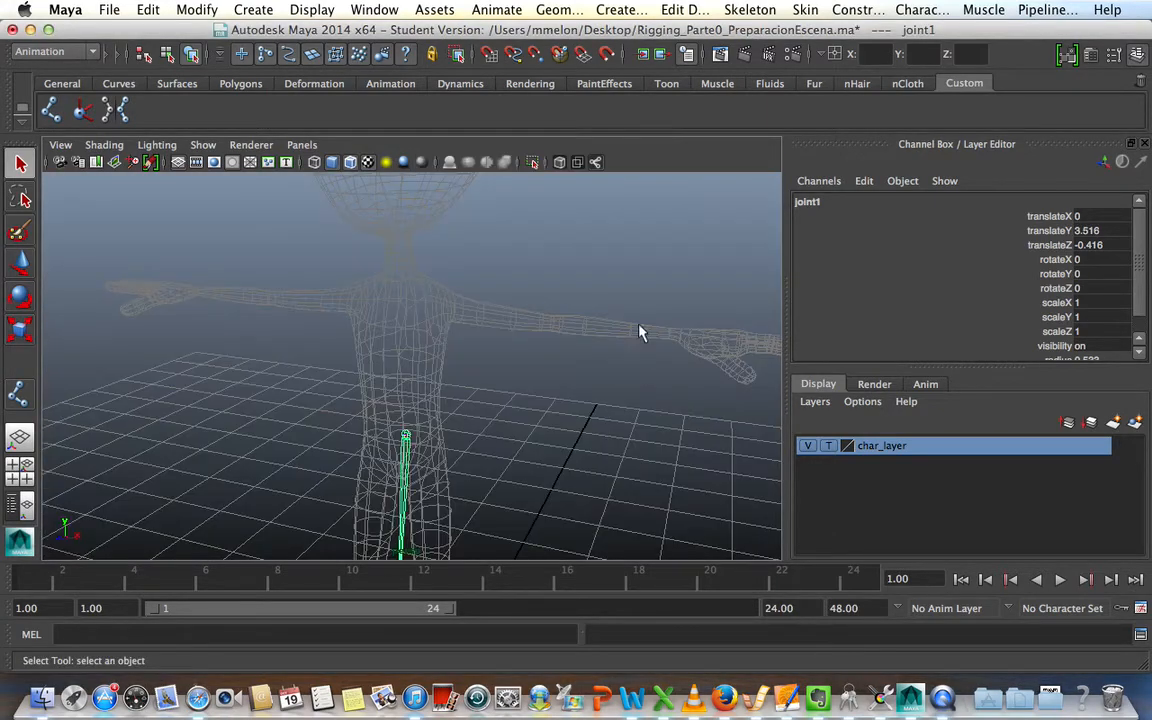
right_click_drag(642, 419, 522, 403, "alt")
left_click_drag(522, 403, 562, 307, "alt")
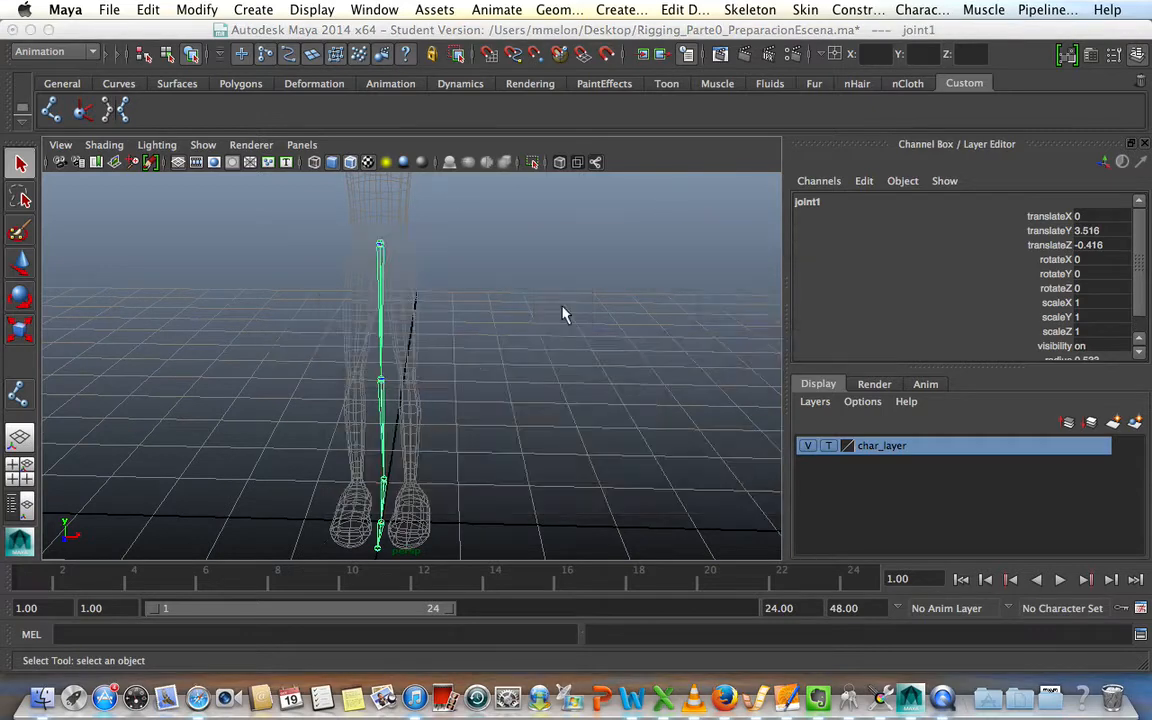
key("space")
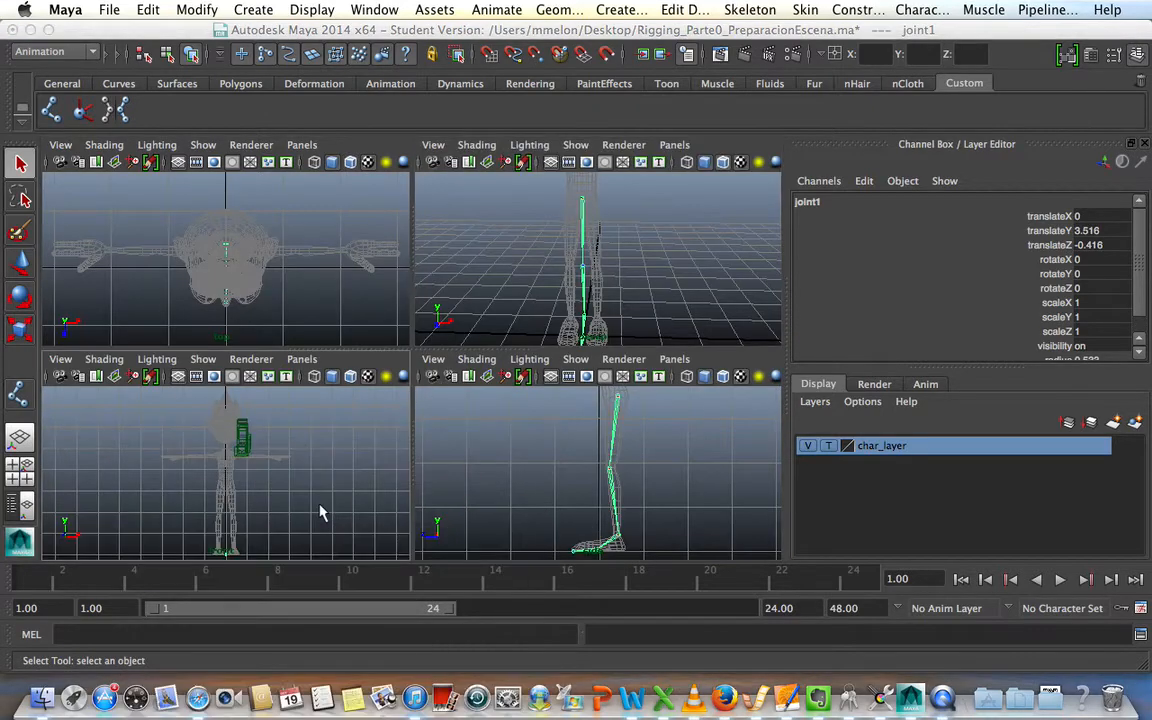
key("space")
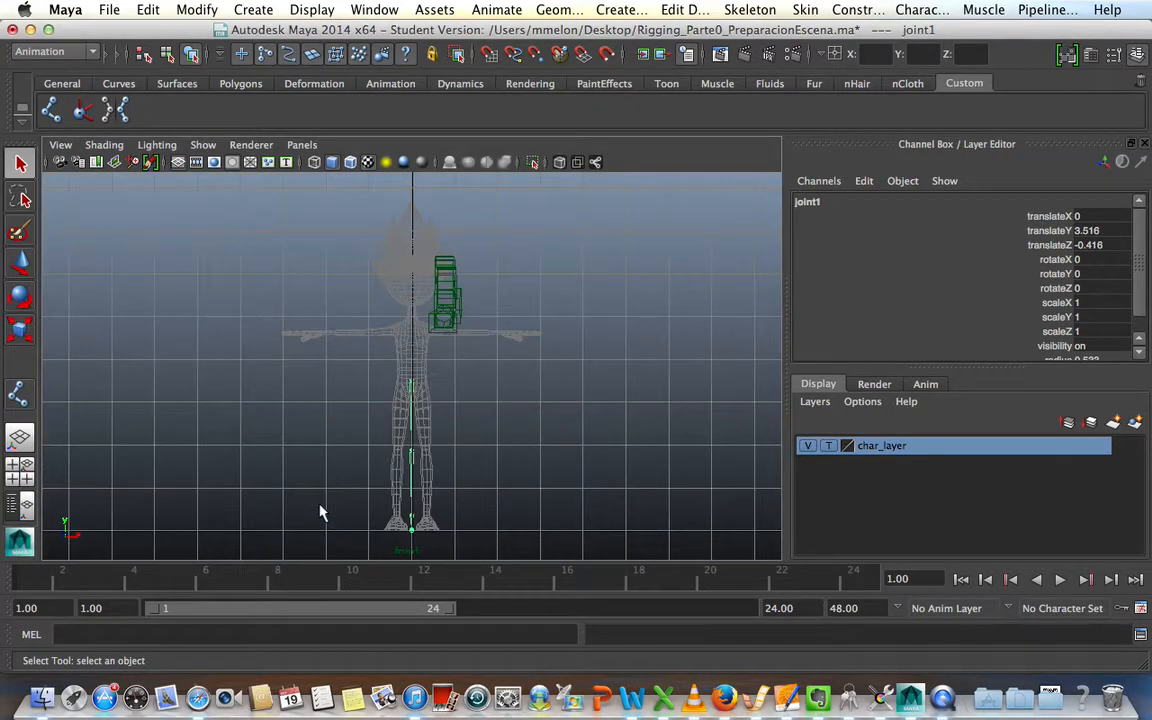
key("w")
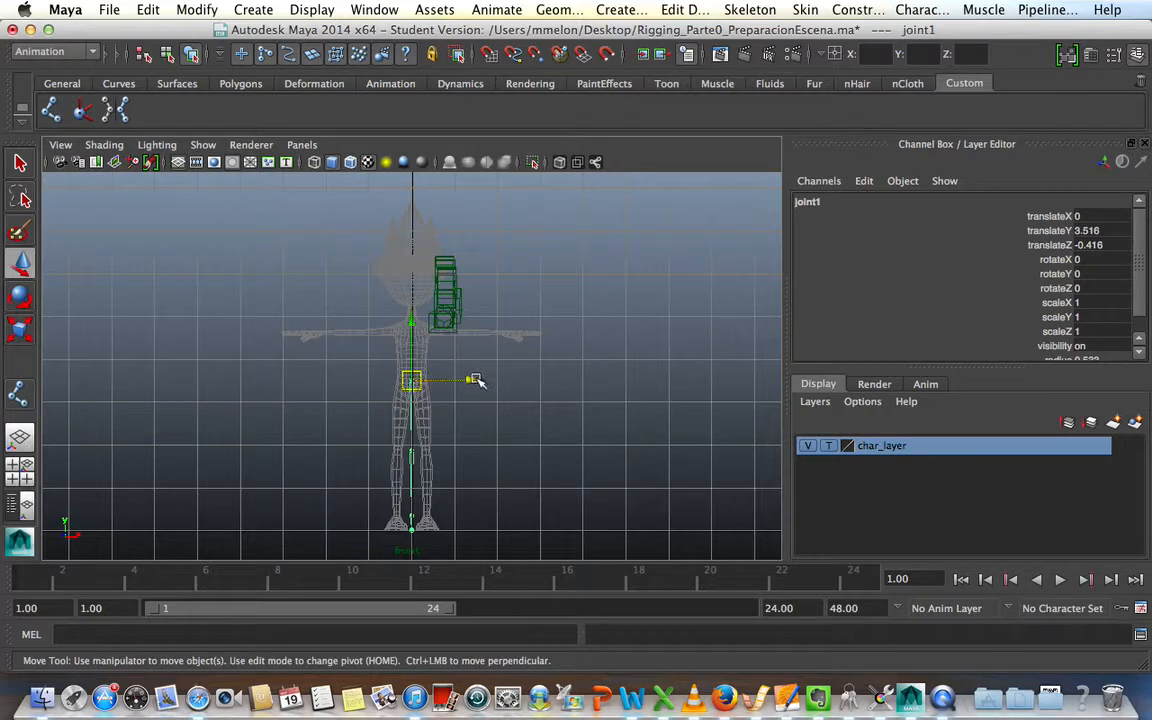
left_click_drag(476, 380, 489, 379)
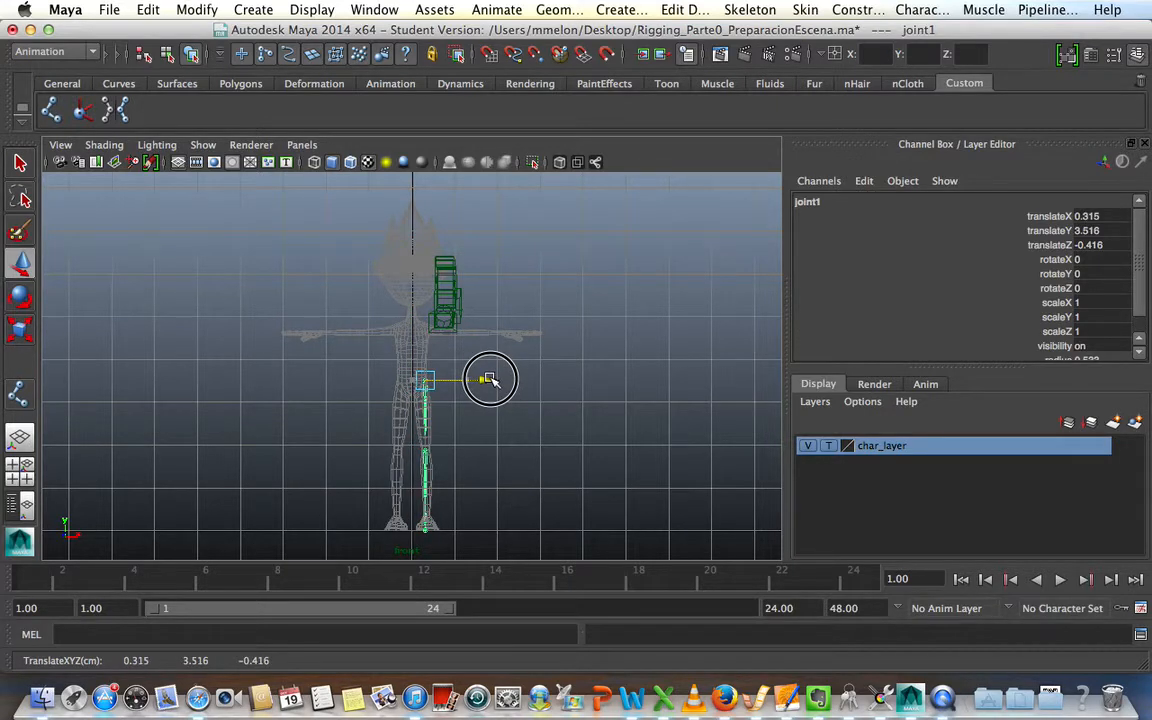
left_click_drag(489, 379, 490, 379)
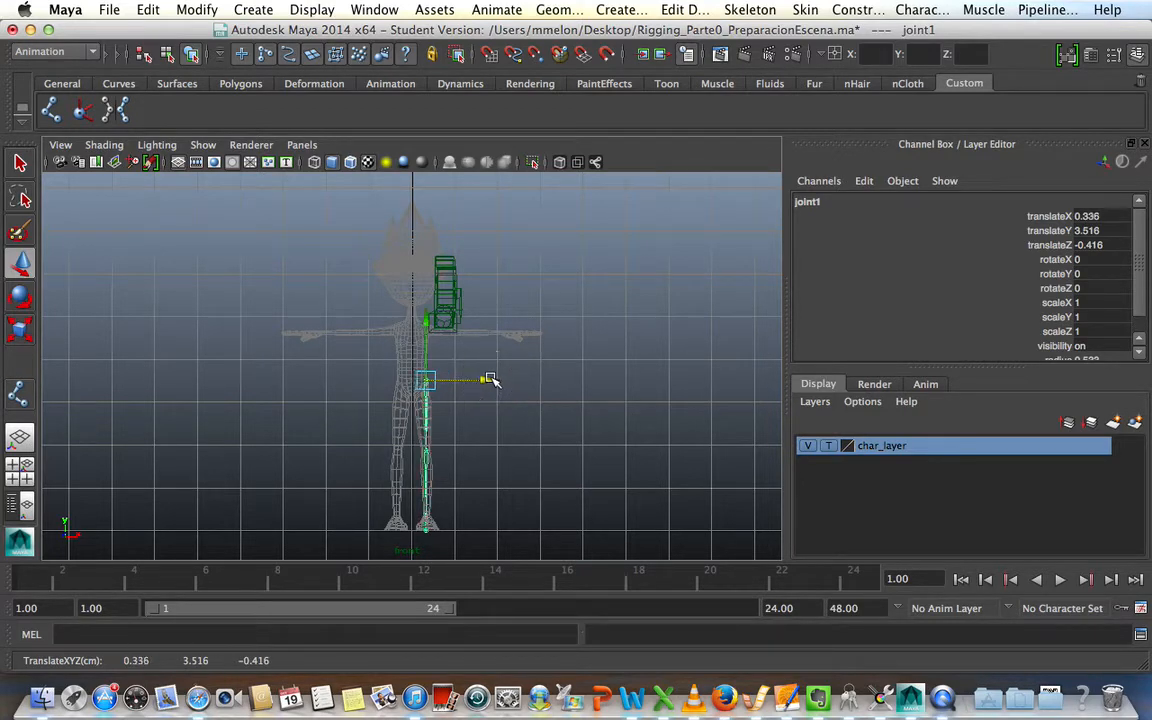
Shift the root joint back toward the body's centre line, to about 0.194 in X, at the left hip.
right_click_drag(354, 491, 671, 491, "alt")
middle_click_drag(602, 428, 628, 212, "alt")
right_click_drag(632, 280, 548, 337, "alt")
middle_click_drag(548, 337, 543, 391, "alt")
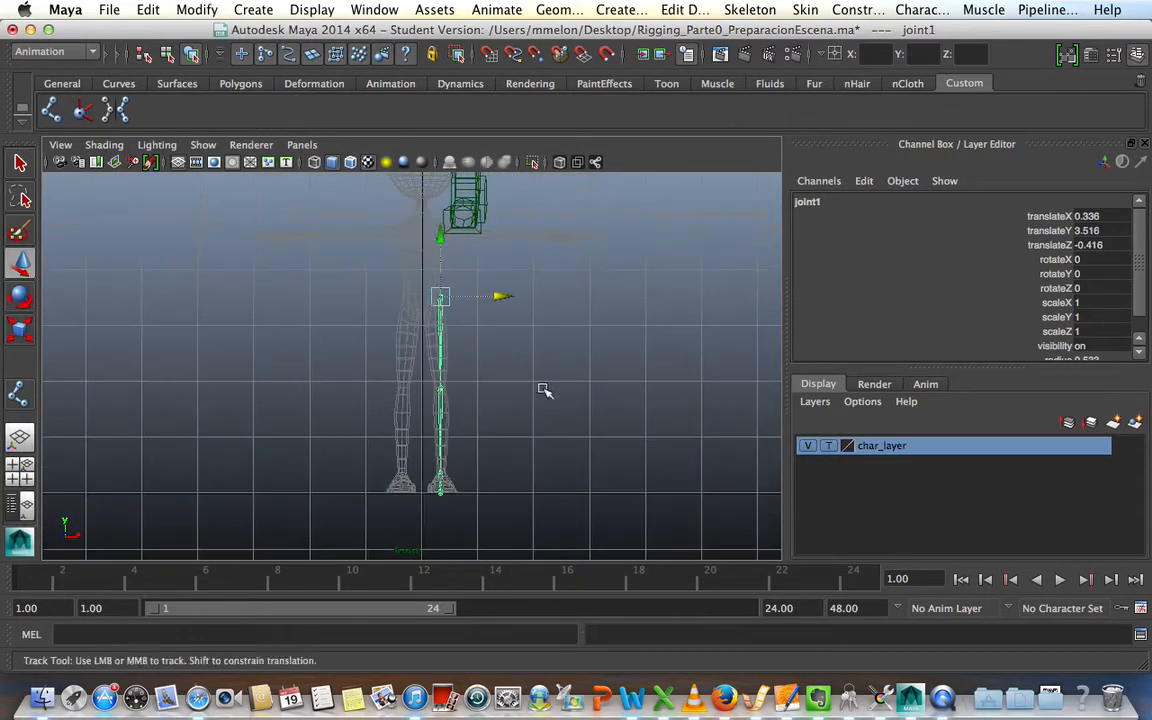
right_click_drag(442, 388, 556, 368, "alt")
middle_click_drag(556, 367, 553, 324, "alt")
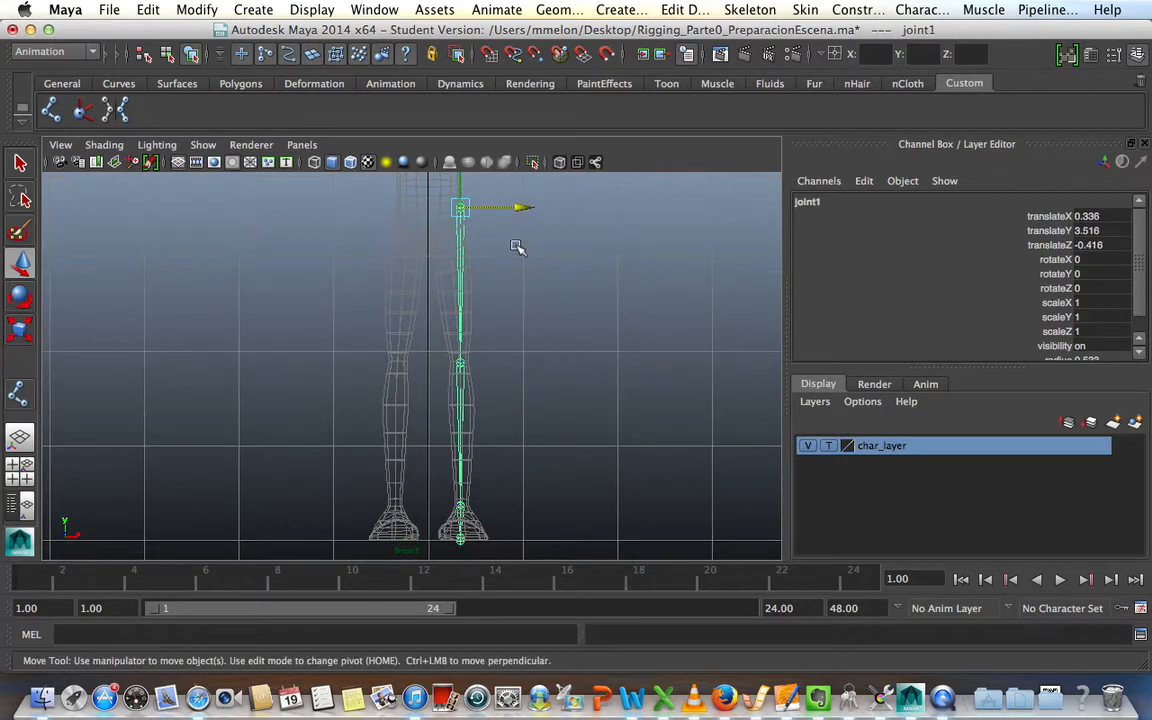
left_click(528, 207)
left_click_drag(522, 206, 513, 206)
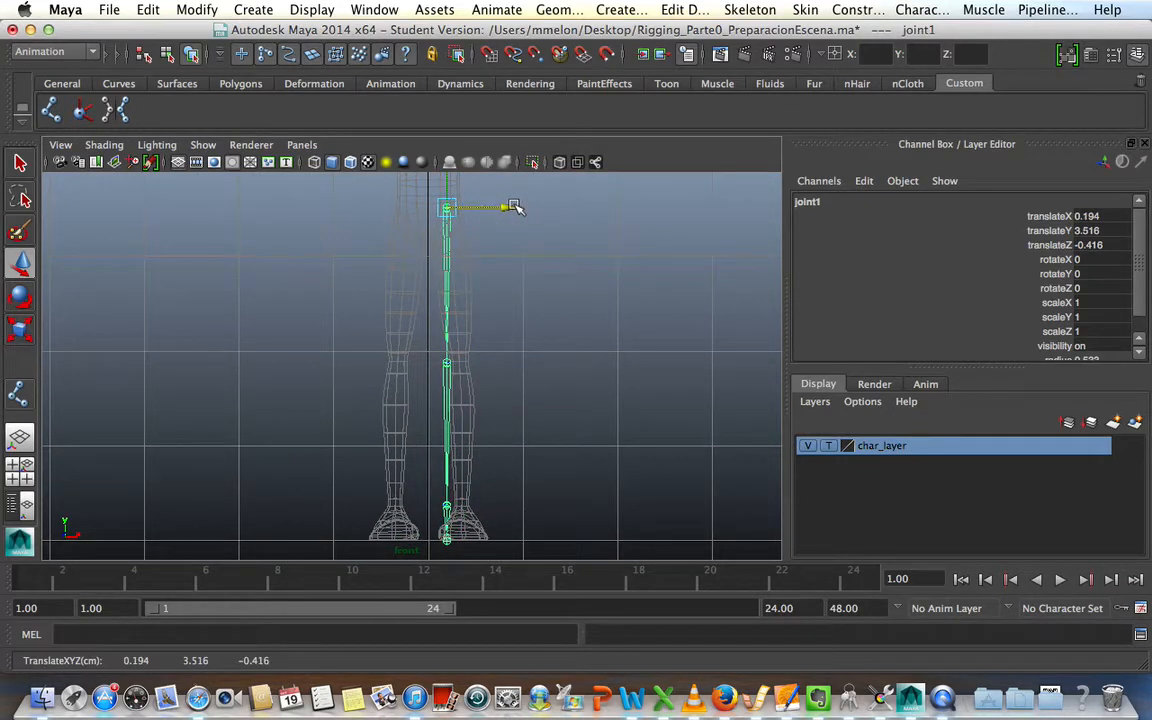
Rotate the leg chain's root joint about Y to about 4.477 in the front view, angling the chain outward along the left leg.
key("r")
key("e")
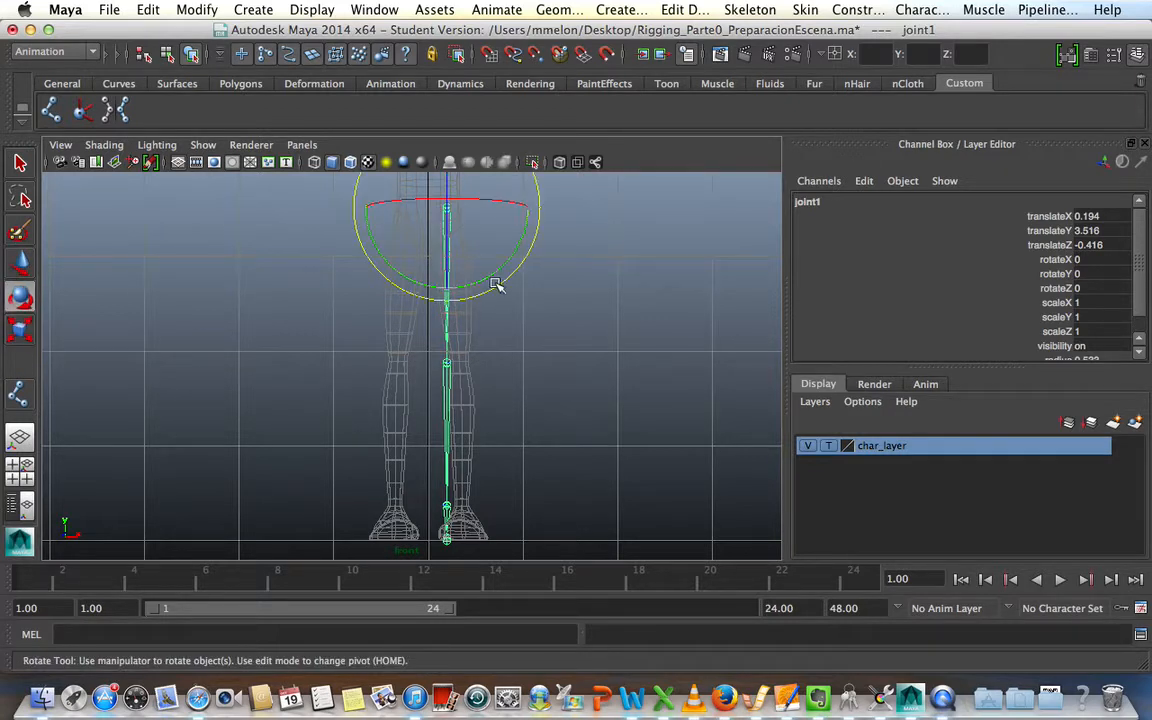
left_click_drag(482, 277, 489, 278)
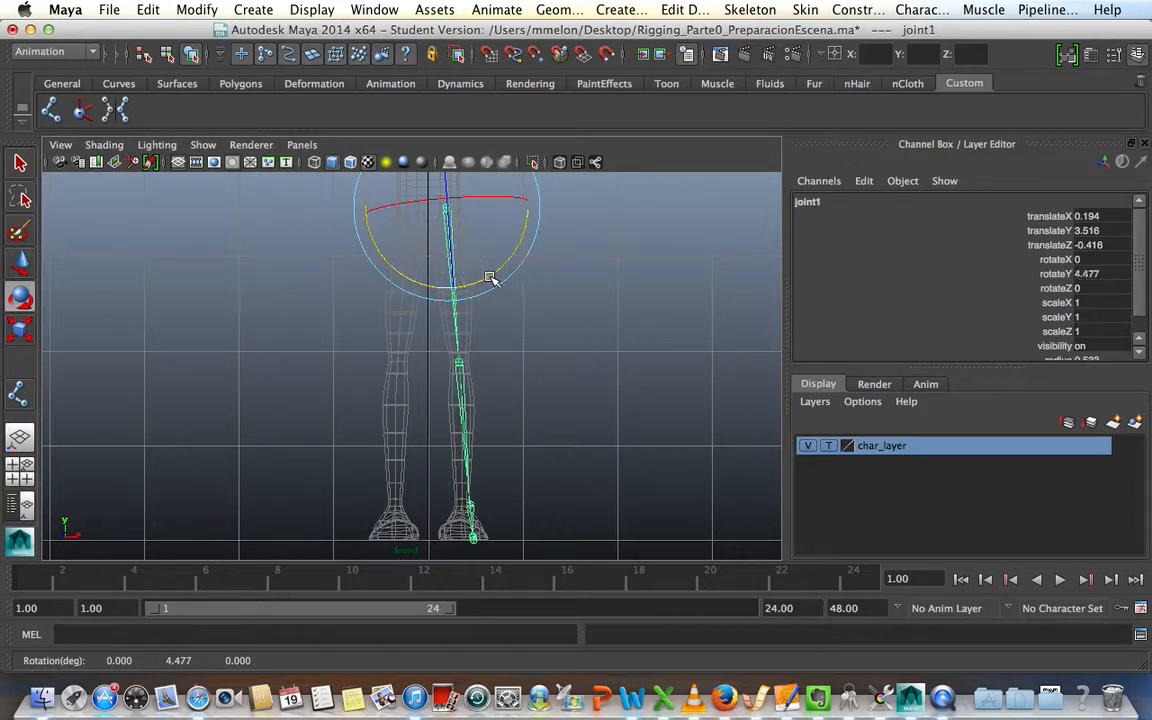
left_click(589, 352)
Rotate the knee joint about Y to about 3.352 so the lower chain runs straight down the left shin.
left_click(461, 395)
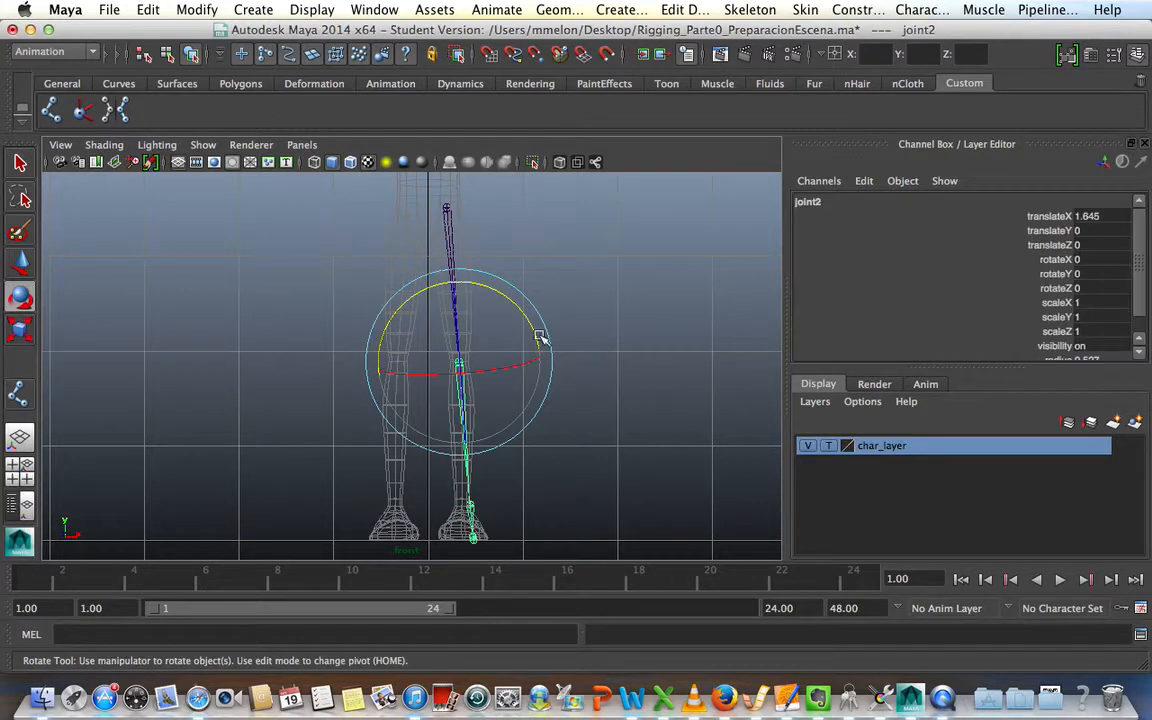
left_click_drag(480, 287, 491, 298)
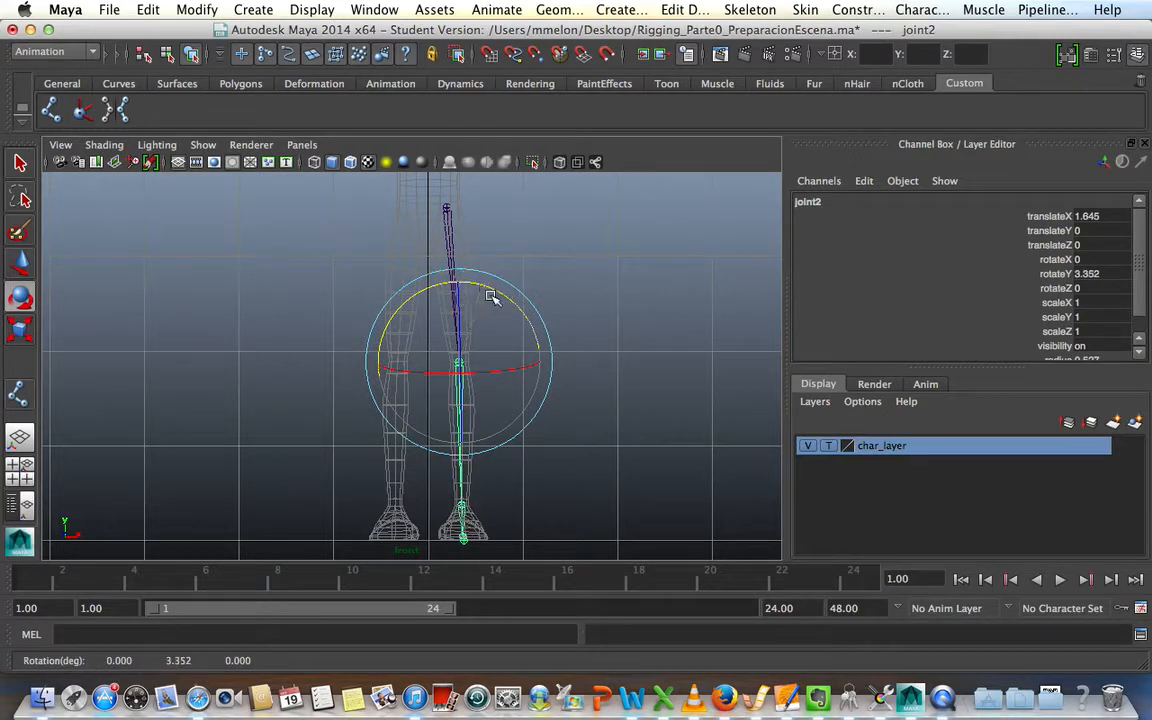
left_click(627, 387)
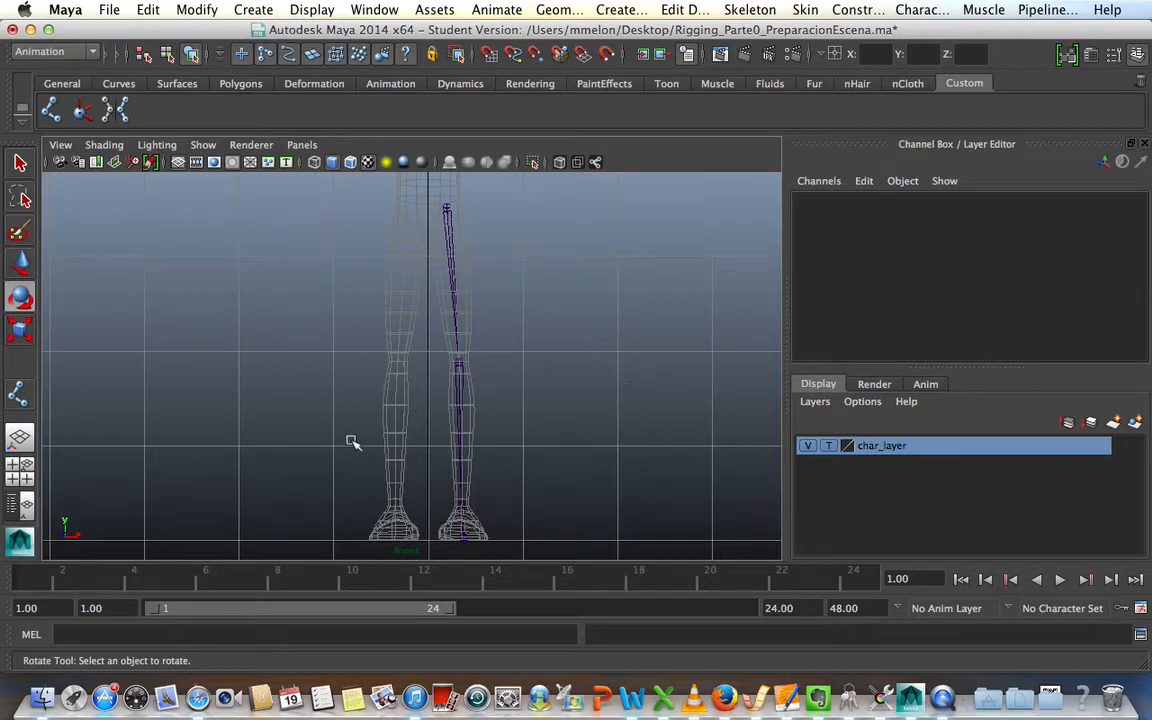
Shift only the hip joint's pivot along X to about 0.179, leaving the knee and lower joints in place.
right_click_drag(282, 388, 627, 483, "alt")
middle_click_drag(627, 391, 633, 164, "alt")
middle_click_drag(595, 242, 579, 599, "alt")
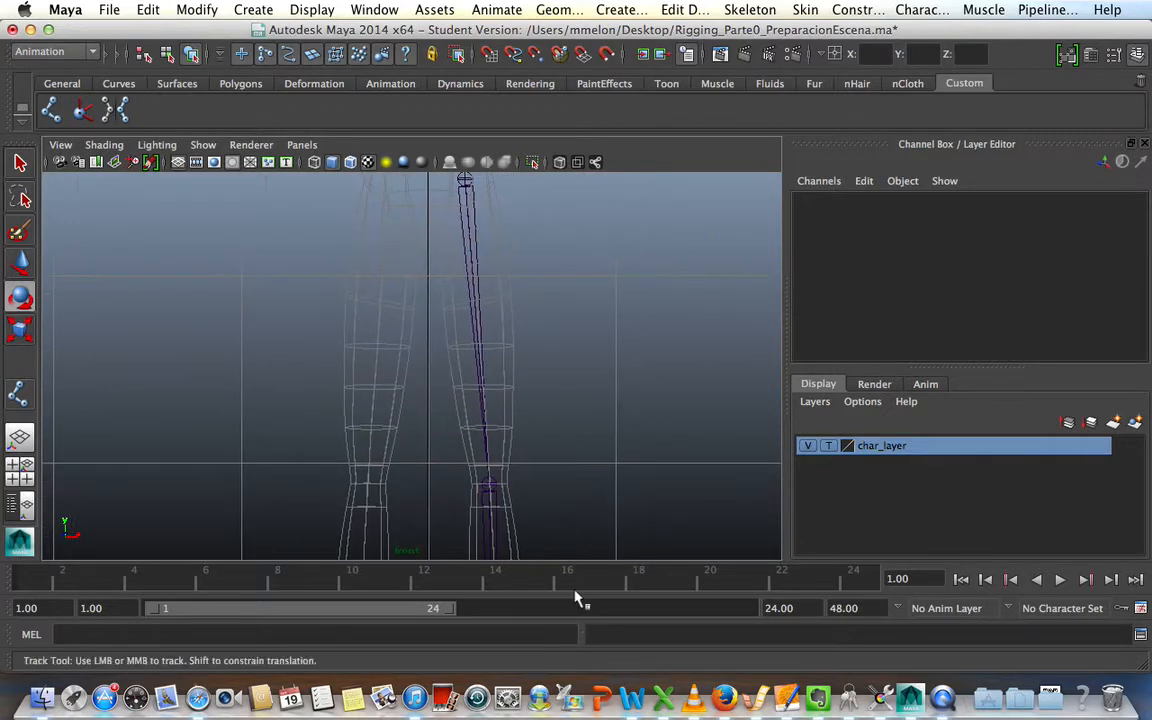
middle_click_drag(571, 363, 571, 422, "alt")
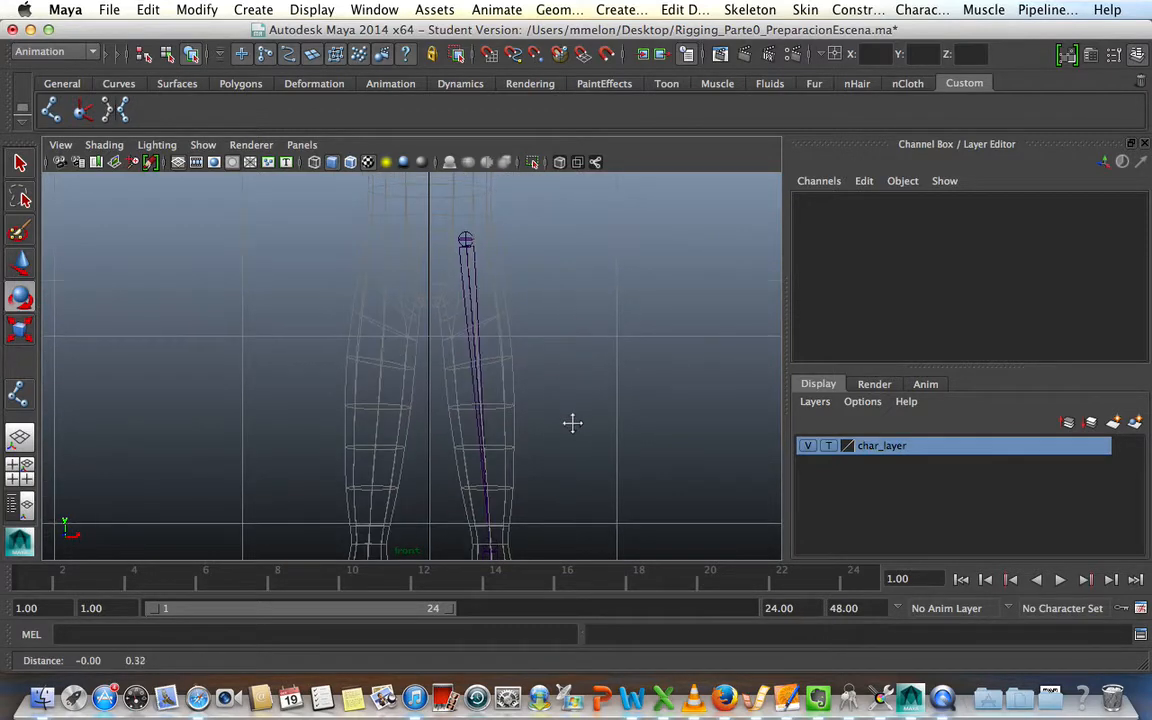
key("e")
left_click(463, 238)
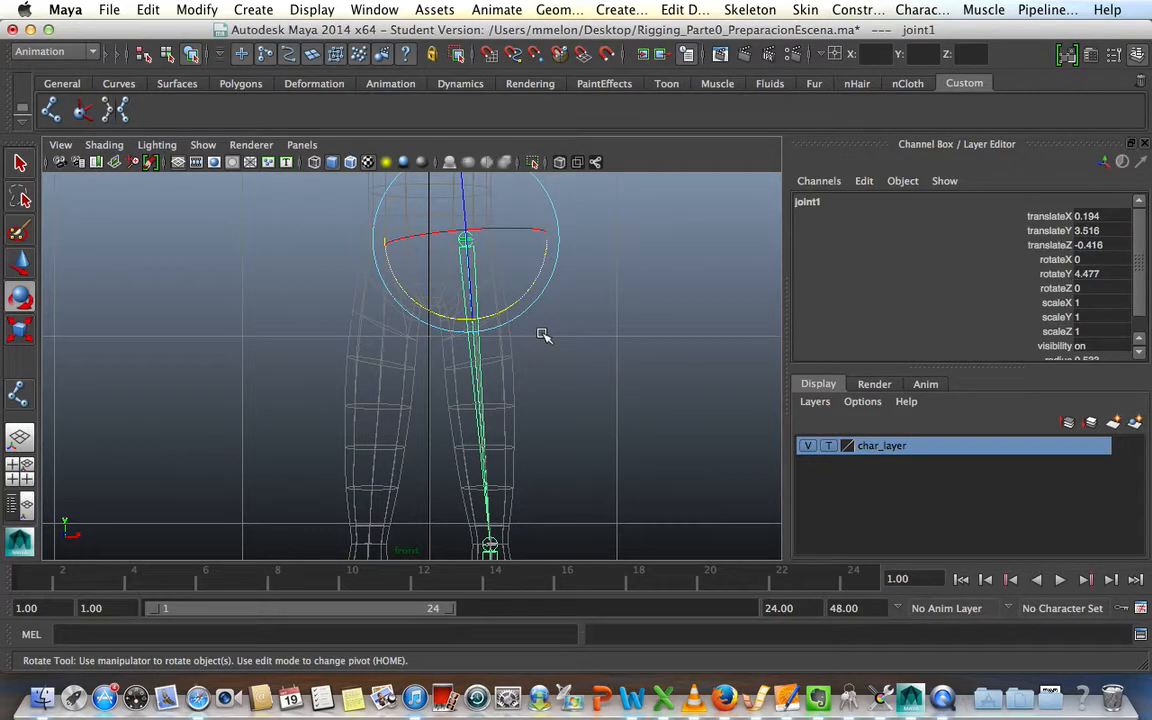
key("Home")
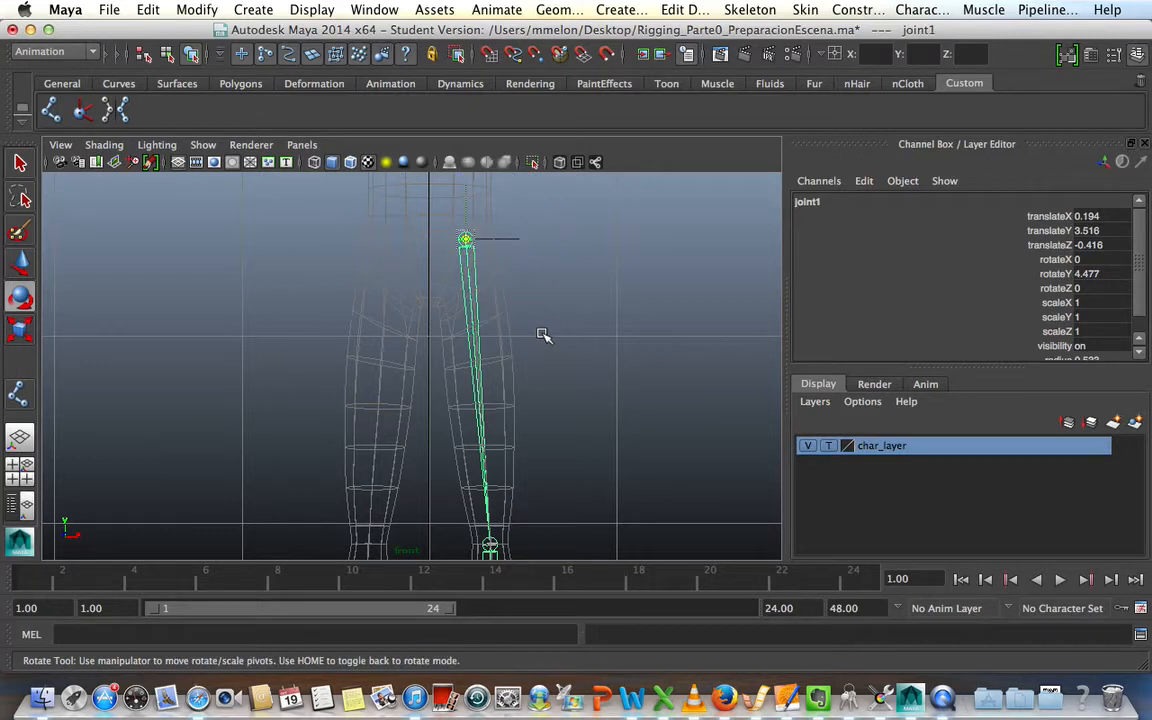
mouse_move(509, 239)
left_mouse_down()
mouse_move(475, 236)
mouse_move(530, 247)
mouse_move(463, 249)
mouse_move(509, 252)
left_mouse_up()
key("e")
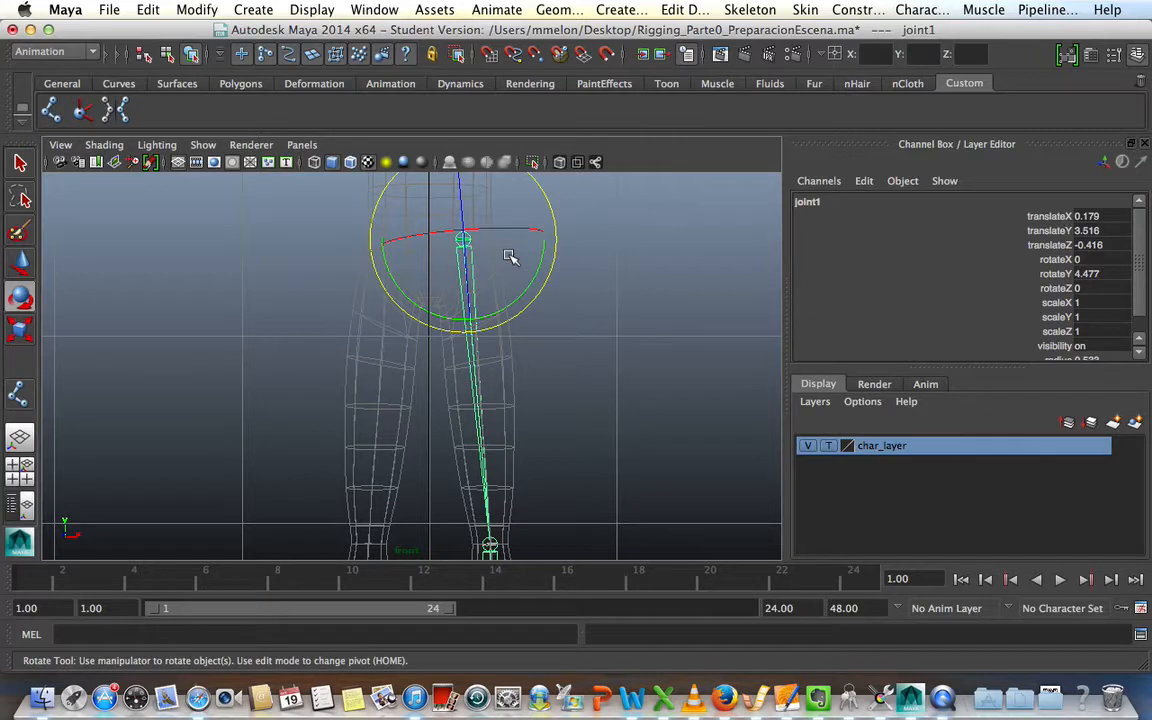
left_click(592, 323)
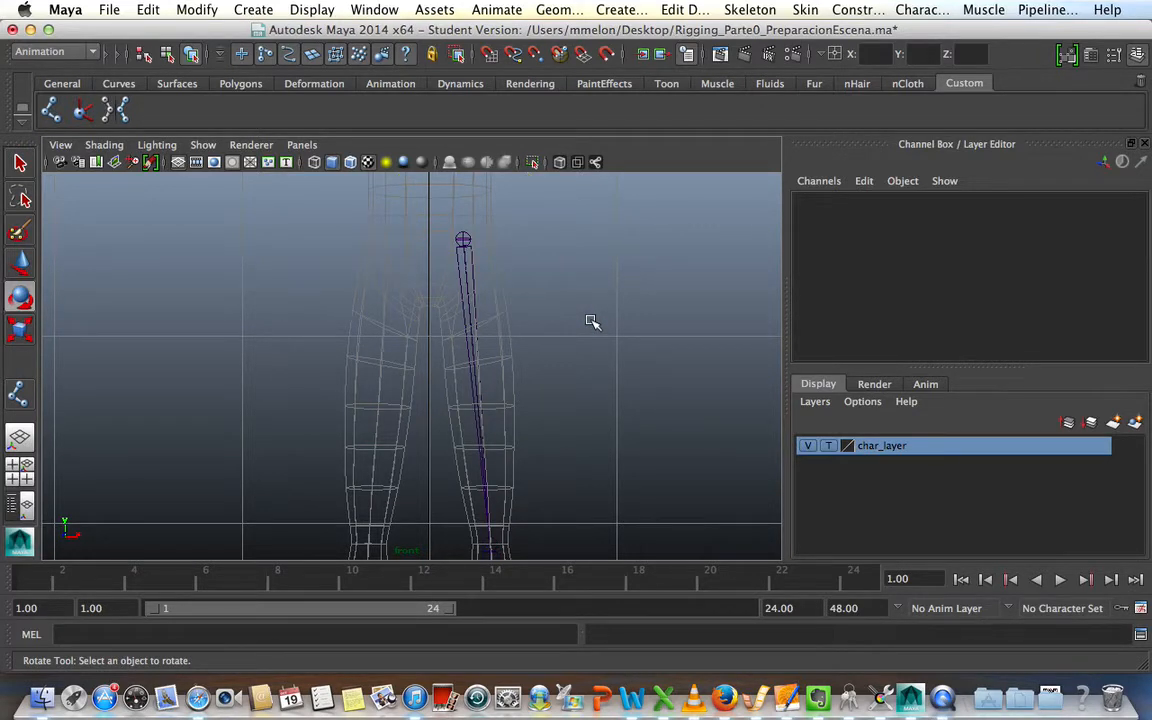
Examine the leg chain inside the mesh in the perspective view, with char_layer set to Reference display.
key("space")
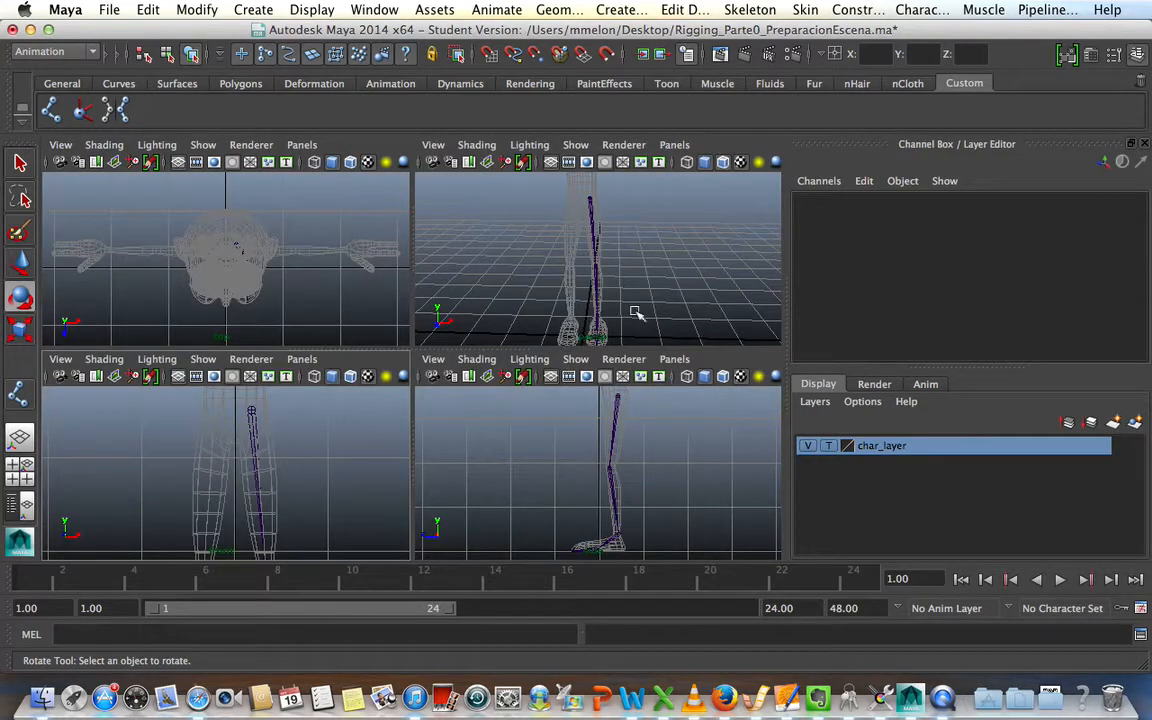
key("space")
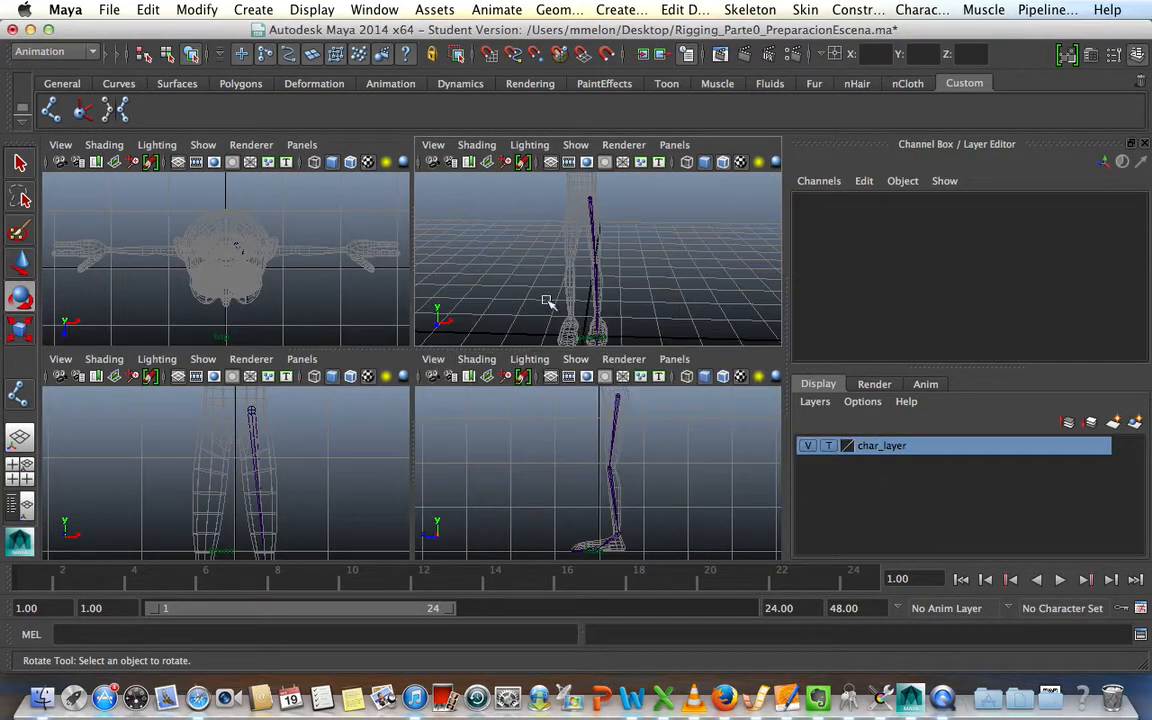
key("space")
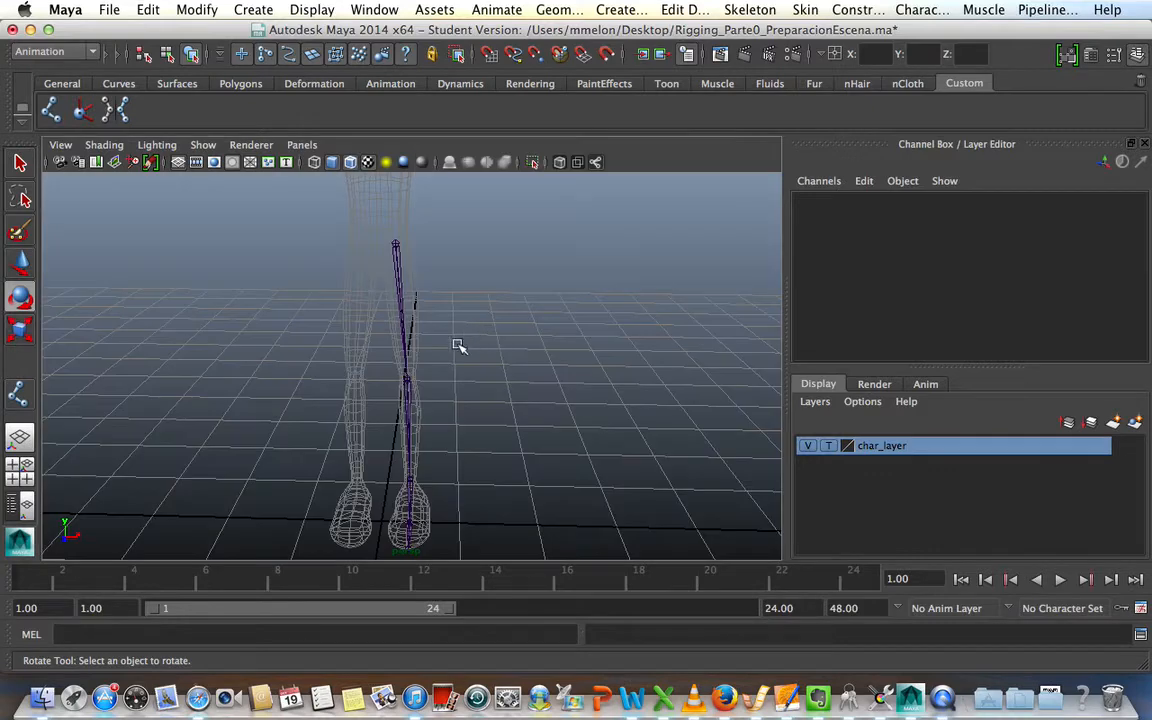
left_click_drag(457, 345, 413, 362, "alt")
middle_click_drag(532, 342, 513, 396, "alt")
right_click_drag(586, 381, 578, 419, "alt")
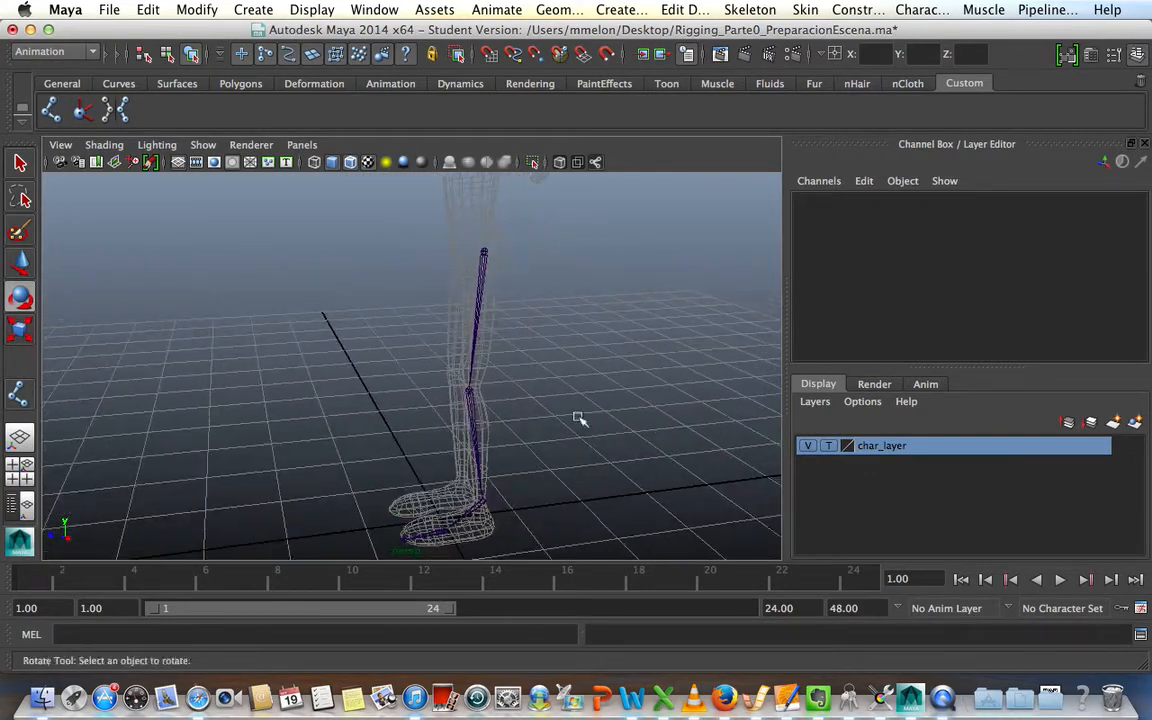
left_click(828, 446)
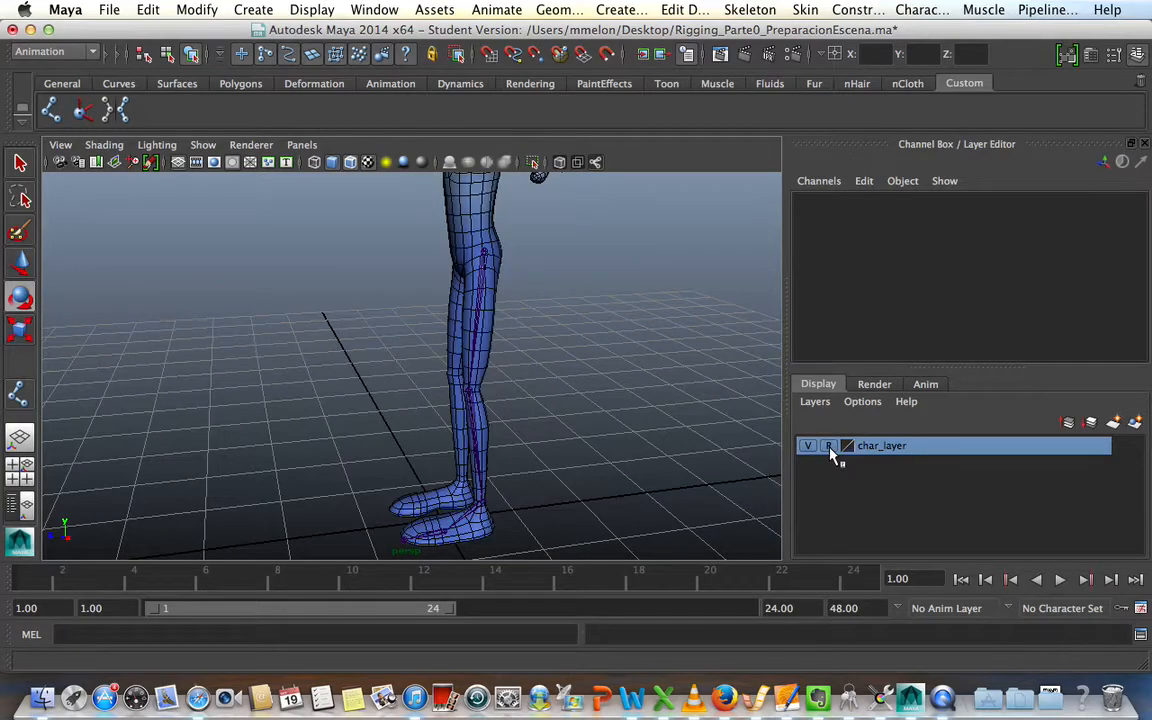
left_click_drag(404, 450, 539, 439, "alt")
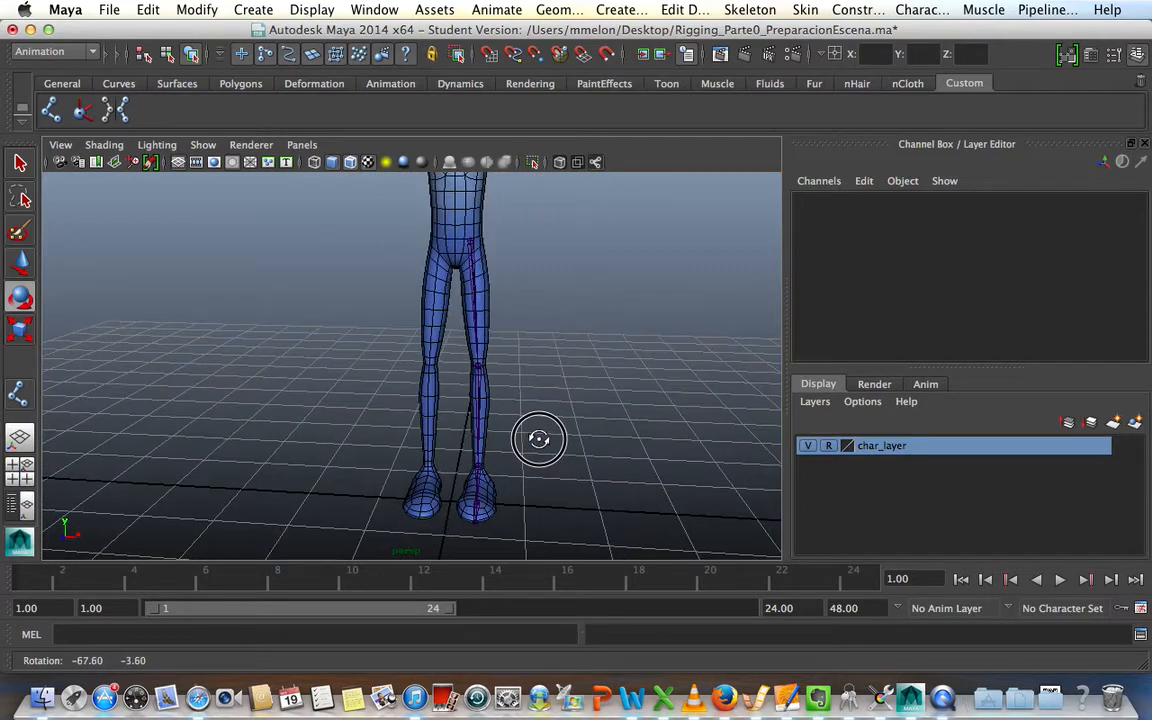
left_click_drag(244, 419, 415, 462, "alt")
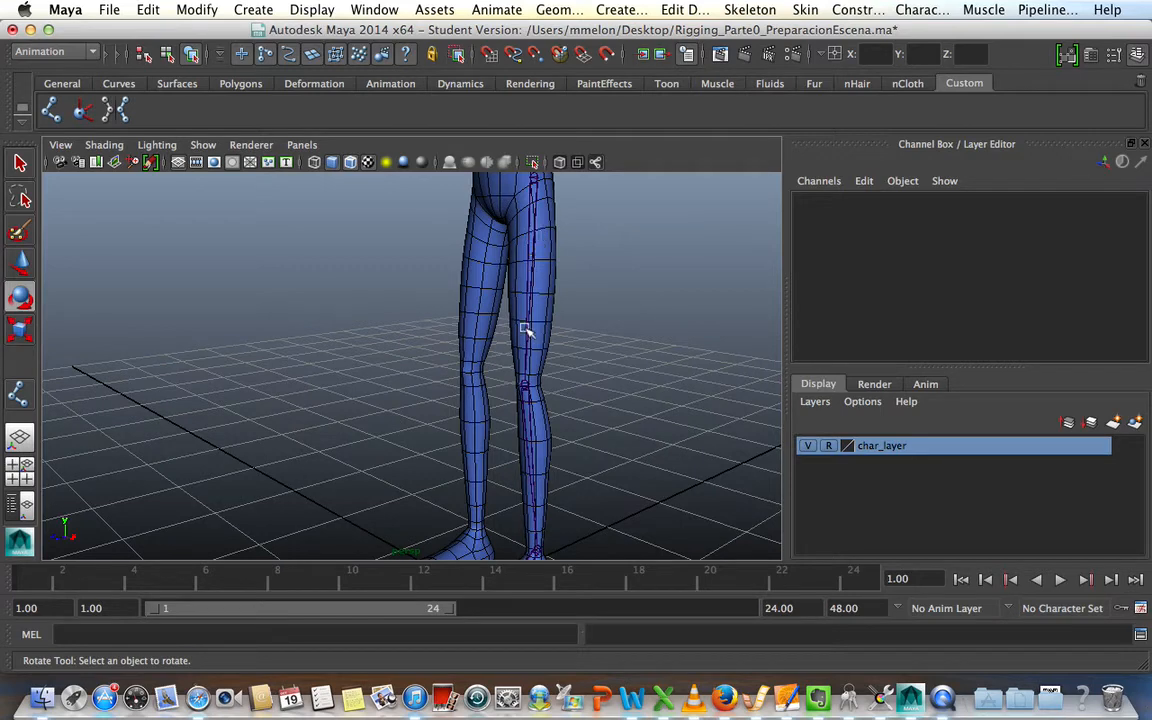
Compare the legs in wireframe, shaded and textured display modes, ending on textured shading.
key("4")
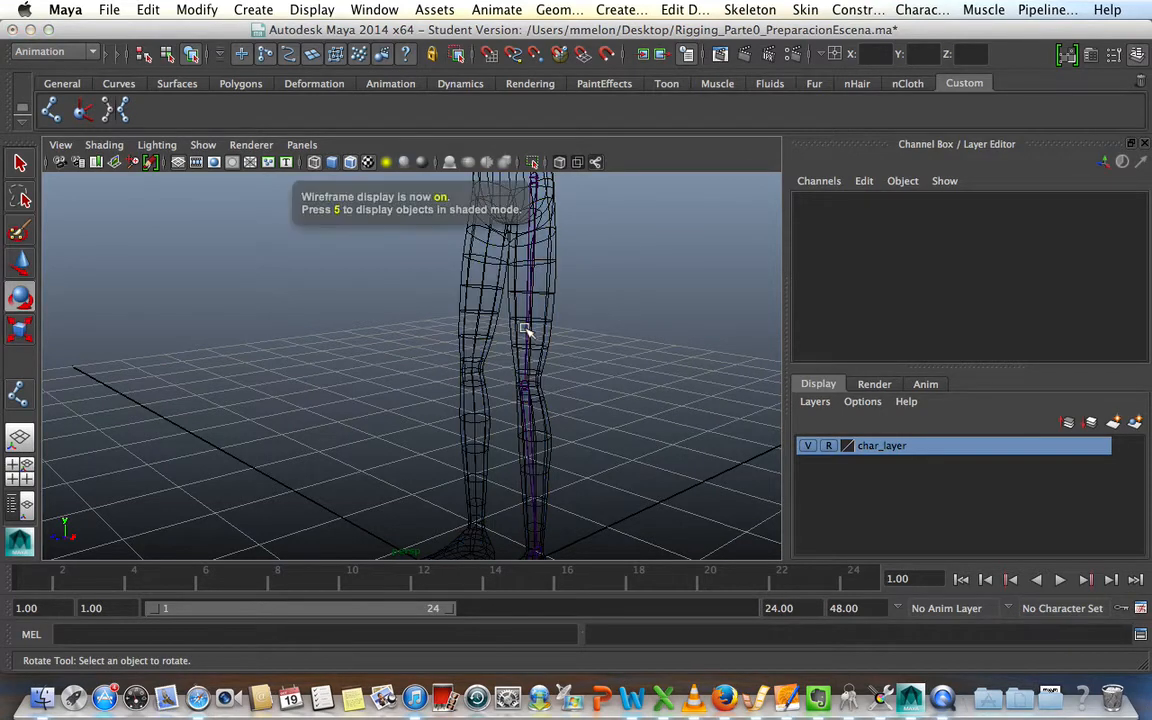
key("5")
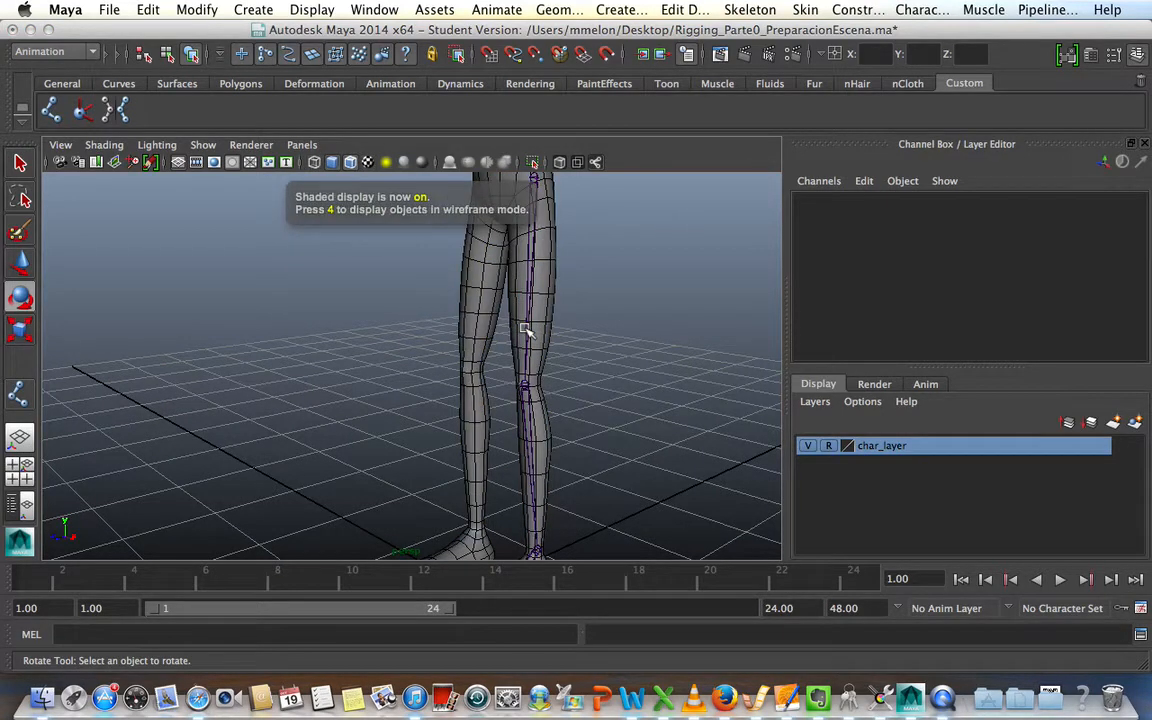
mouse_move(671, 399)
left_mouse_down("alt")
mouse_move(553, 404)
mouse_move(680, 404)
left_mouse_up("alt")
key("6")
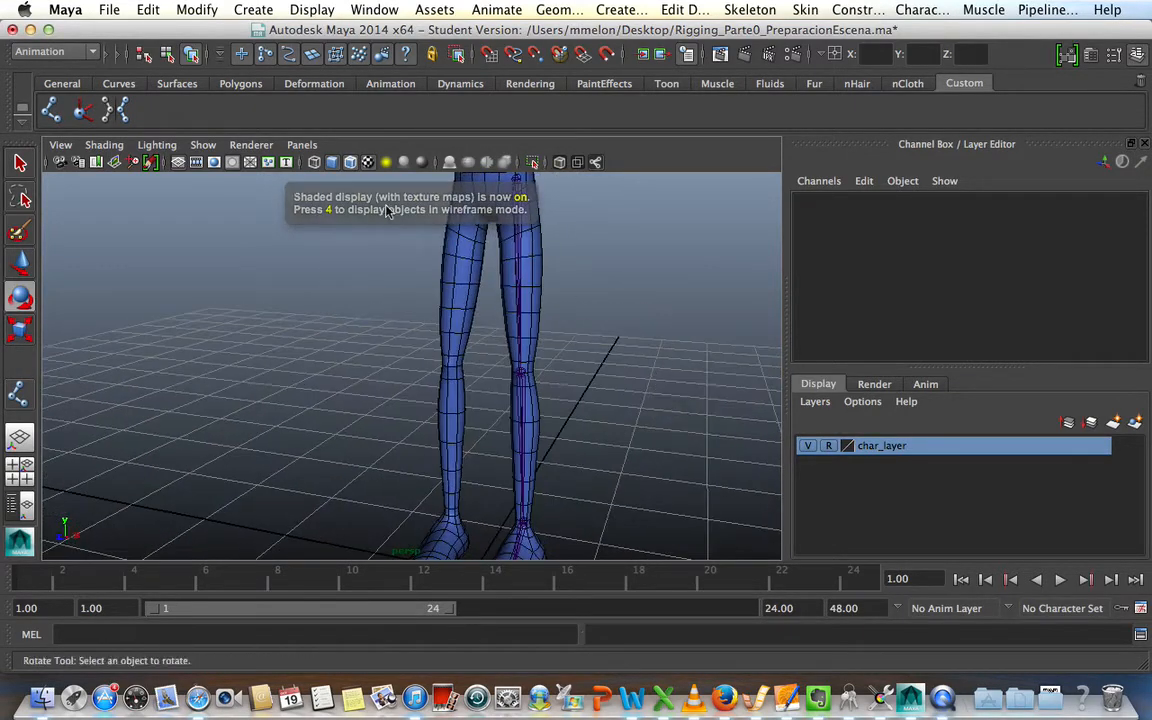
Turn off X-Ray Joints and examine the shaded legs and feet, including the soles from below.
left_click(102, 145)
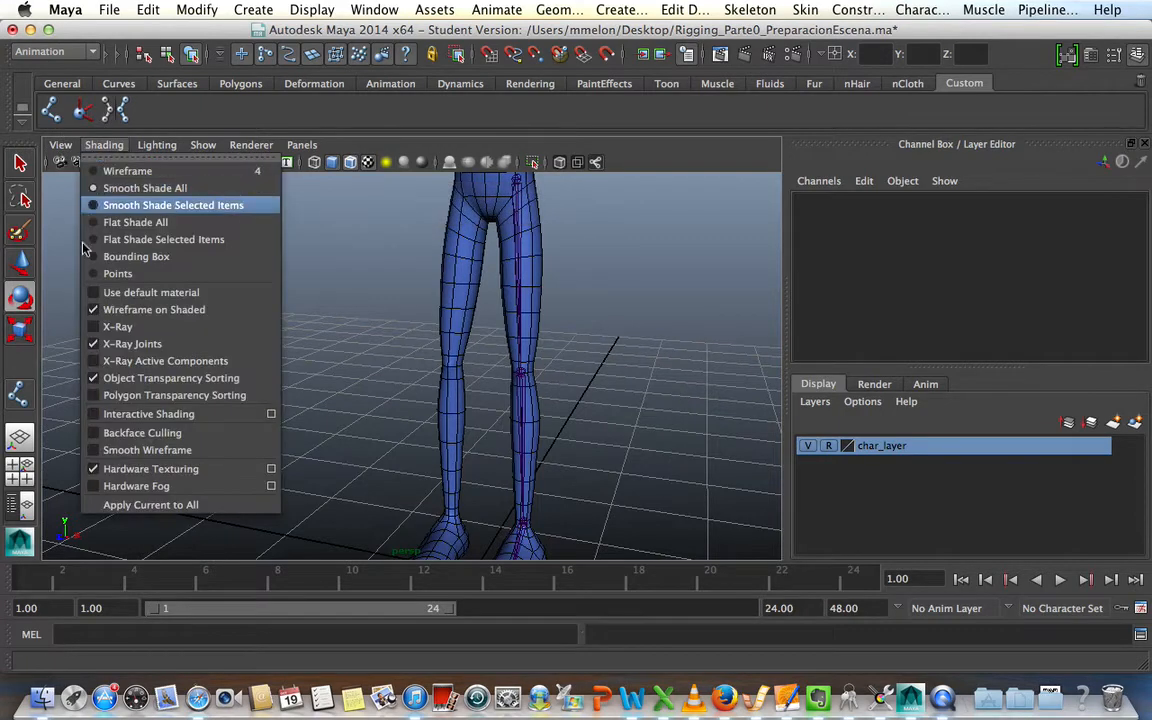
left_click(127, 344)
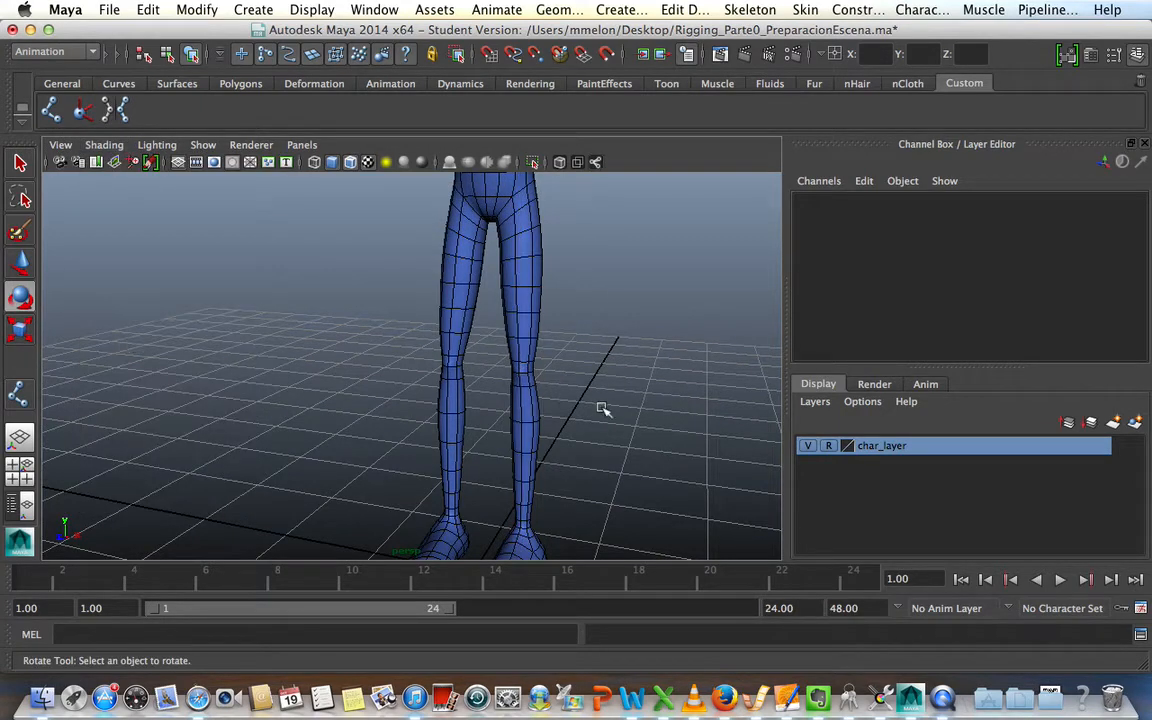
left_click_drag(603, 409, 570, 343, "alt")
right_click_drag(268, 345, 465, 381, "alt")
middle_click_drag(465, 381, 428, 222, "alt")
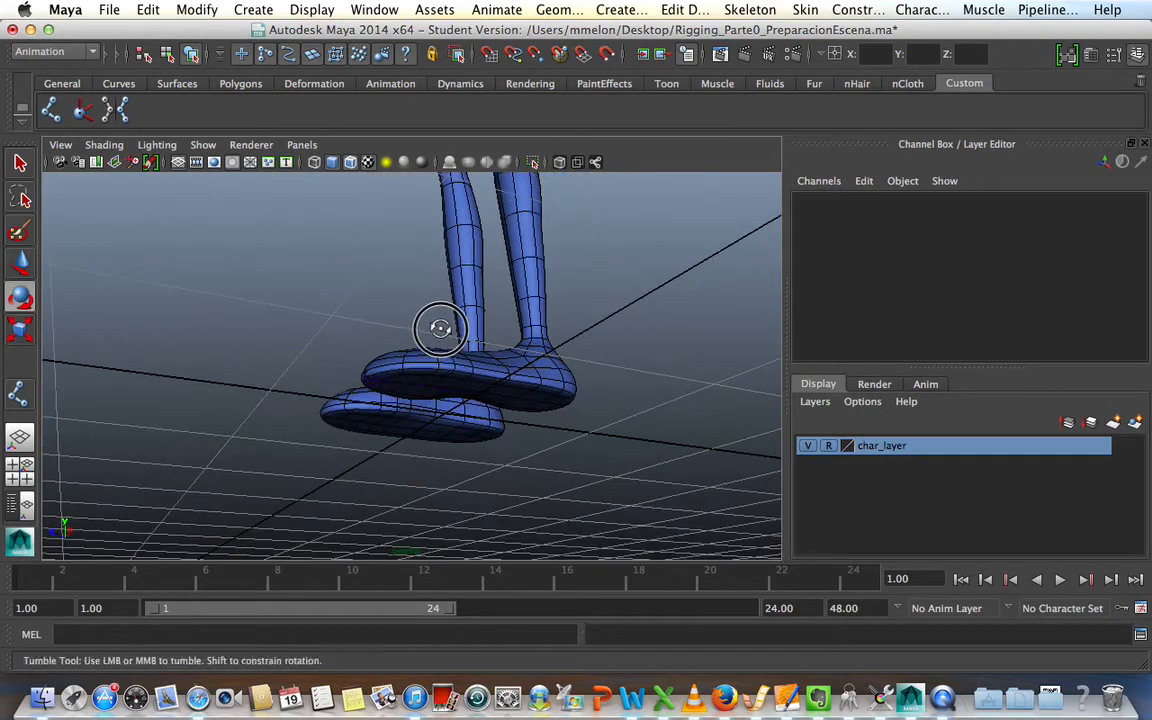
left_click_drag(440, 328, 338, 246, "alt")
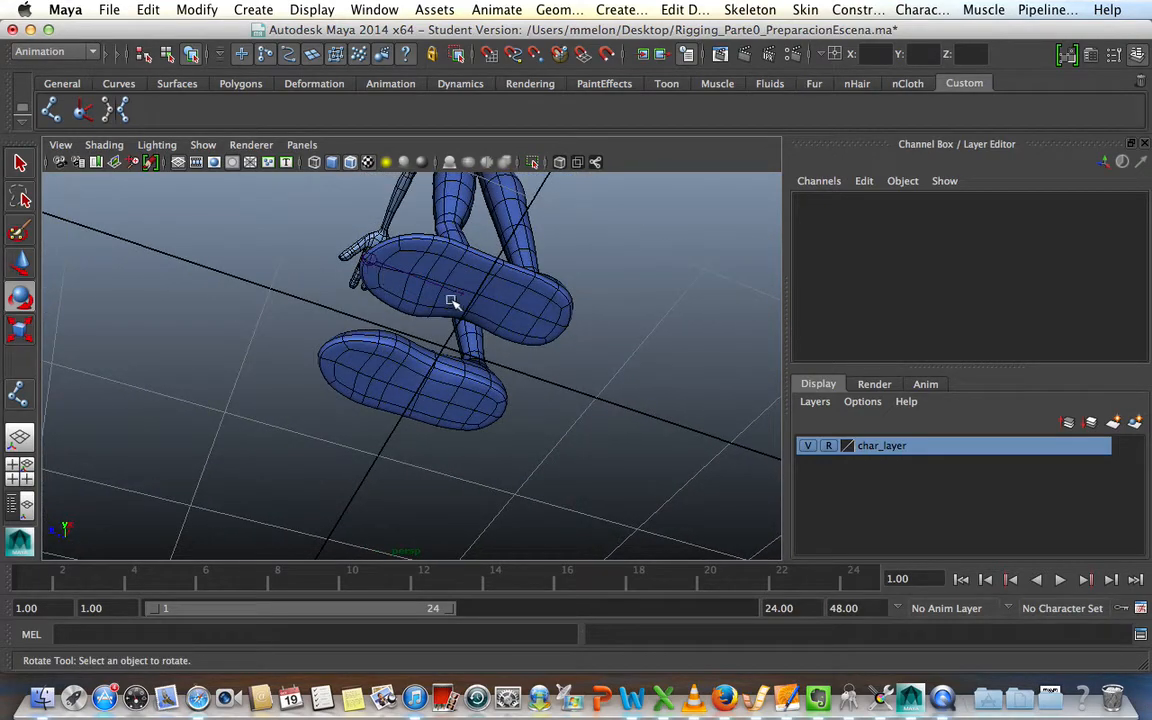
left_click_drag(410, 302, 487, 437, "alt")
right_click_drag(487, 437, 488, 432, "alt")
middle_click_drag(488, 432, 469, 554, "alt")
right_click_drag(527, 514, 472, 494, "alt")
left_click_drag(472, 494, 514, 411, "alt")
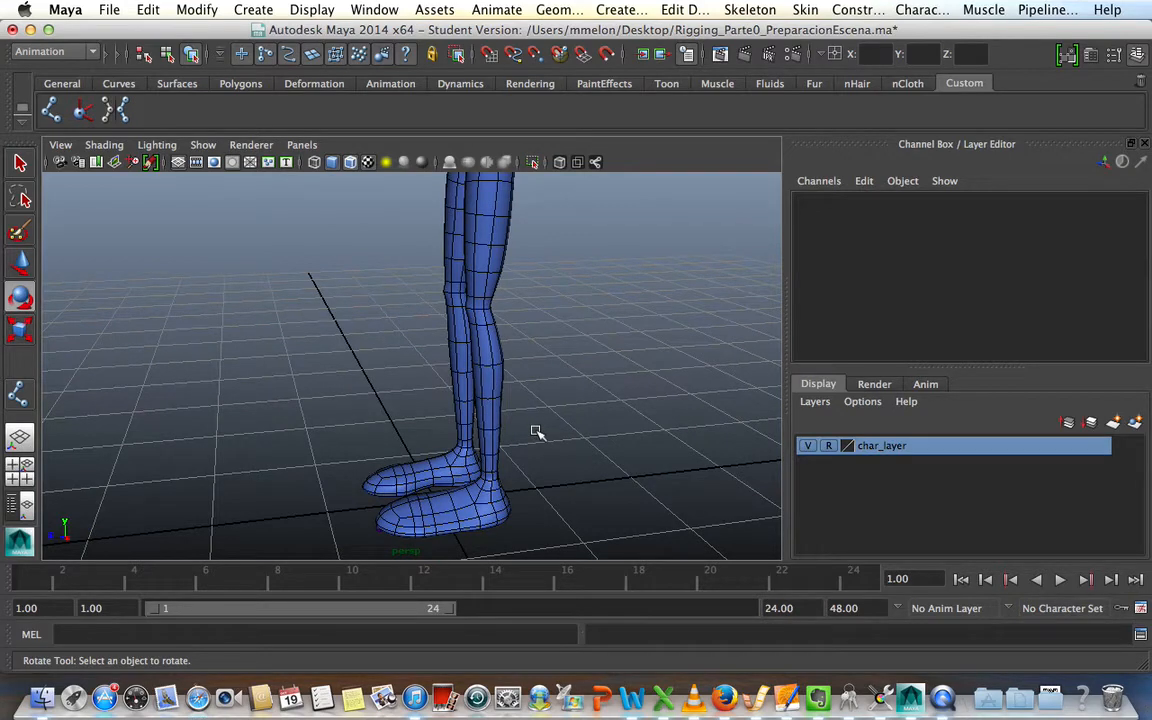
Try X-Ray shading on the mesh, re-enable X-Ray Joints and switch X-Ray off again.
left_click(104, 145)
left_click(115, 327)
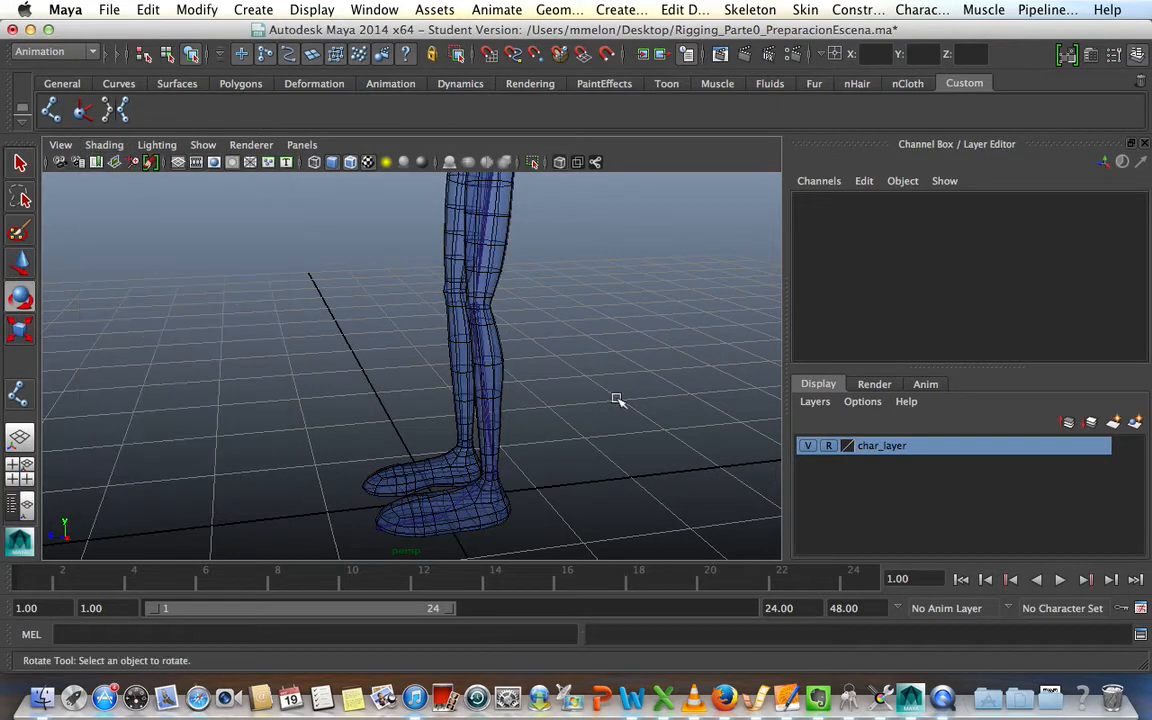
left_click(104, 145)
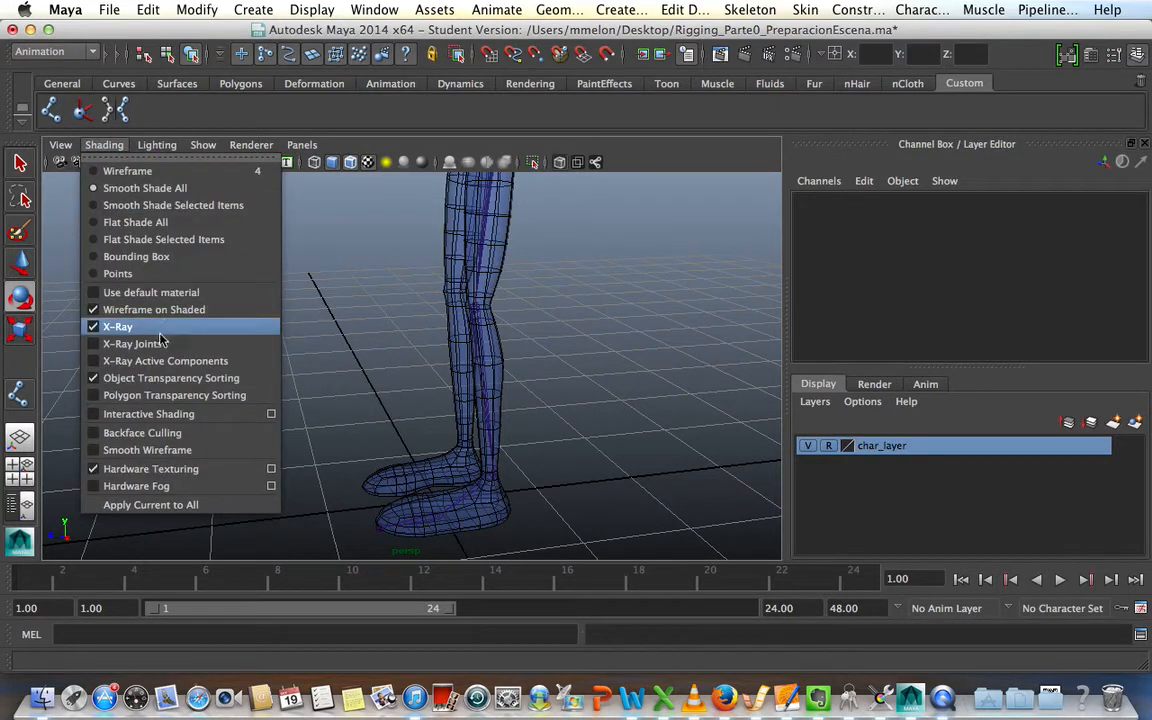
left_click(157, 345)
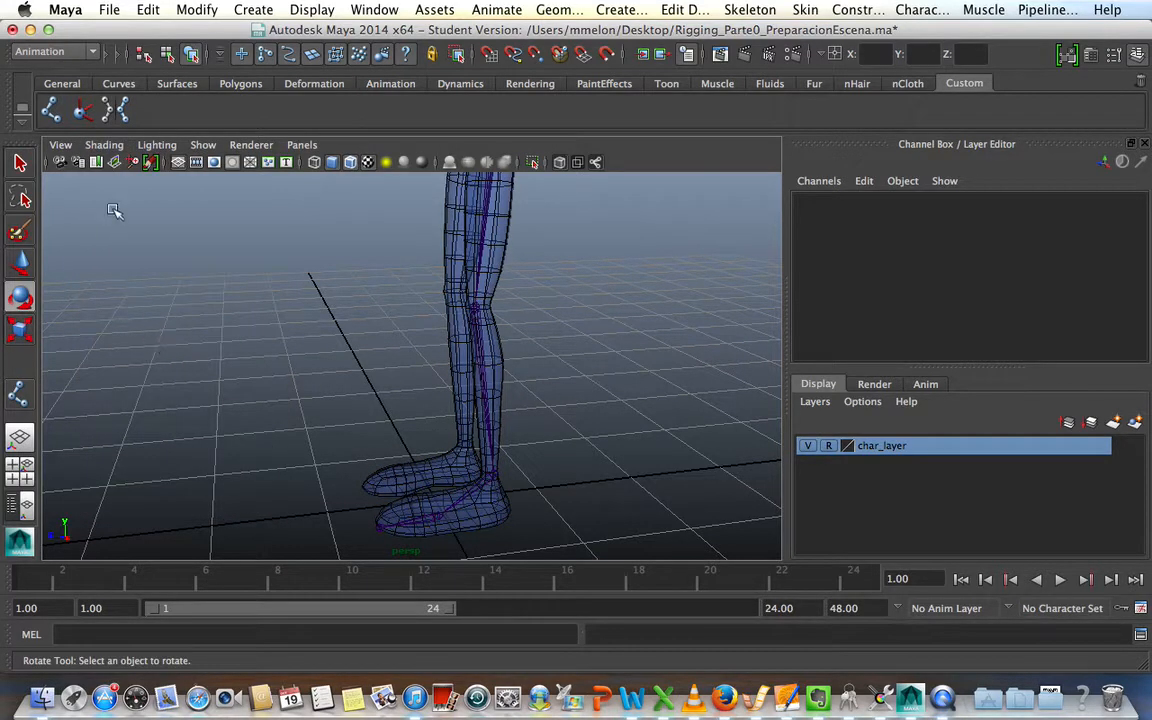
left_click(104, 145)
left_click(118, 327)
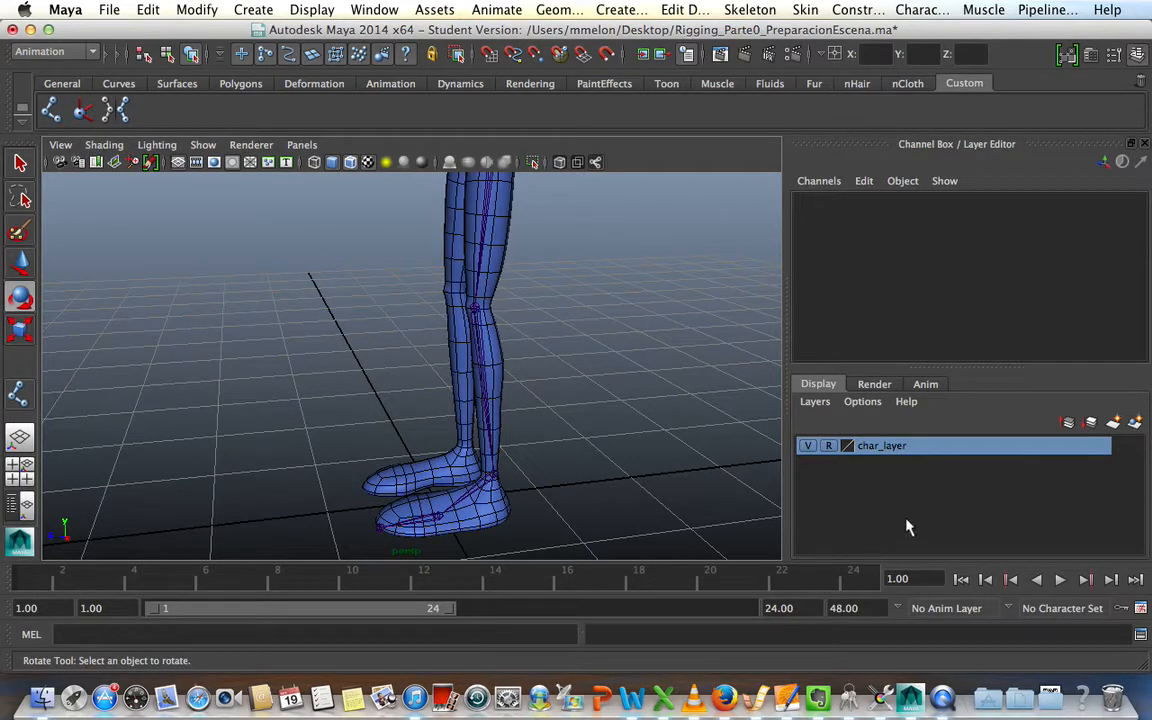
Set char_layer back to Template display and view the leg chain from the front corner.
left_click(828, 445)
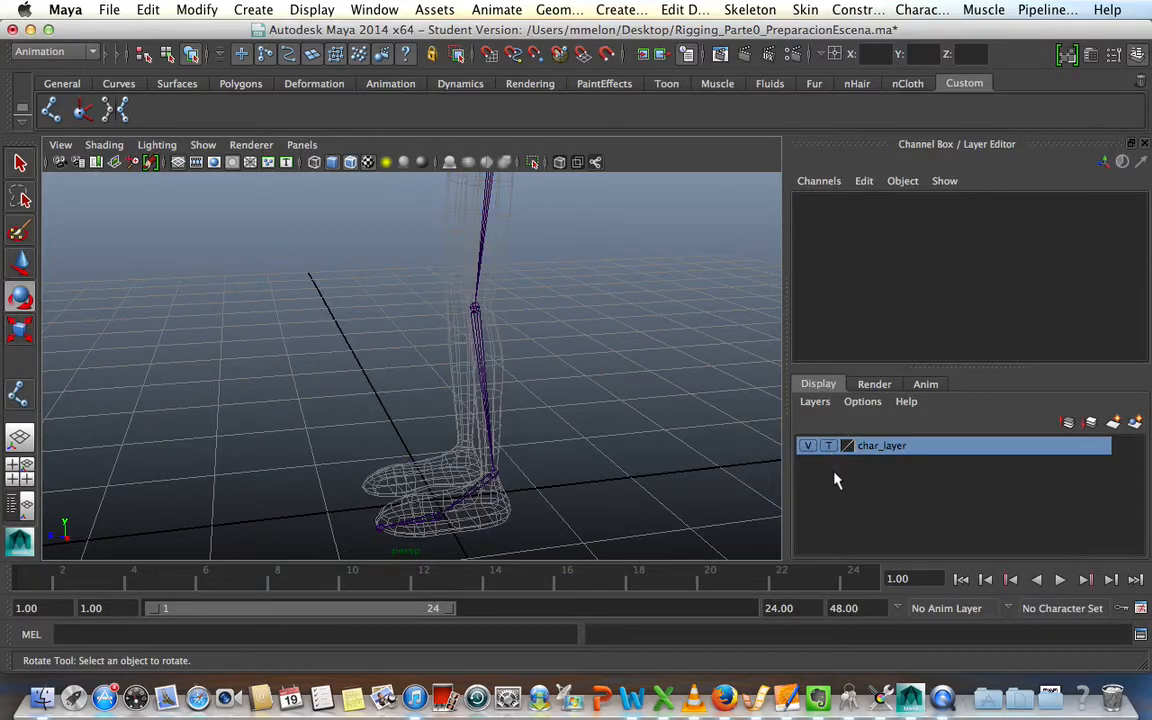
left_click_drag(640, 455, 437, 386, "alt")
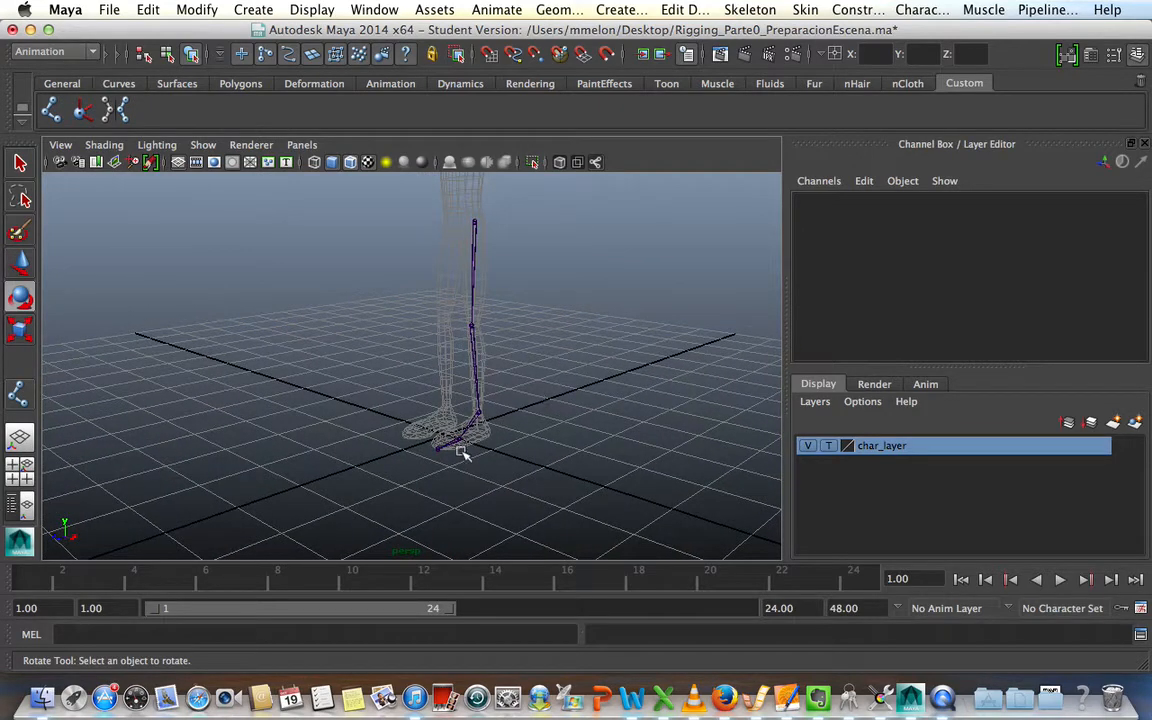
Show a widened Outliner beside the perspective view and expand the joint1 hierarchy down to joint5.
left_click(21, 506)
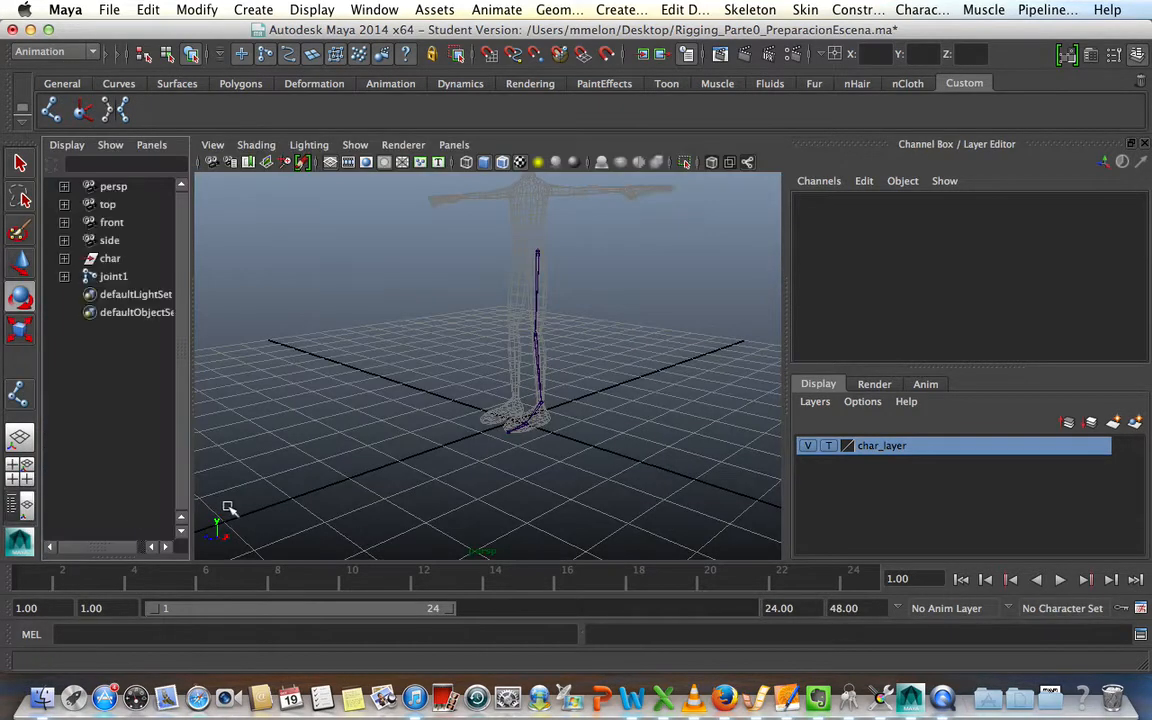
left_click_drag(193, 314, 388, 337)
left_click(64, 276)
left_click(95, 294)
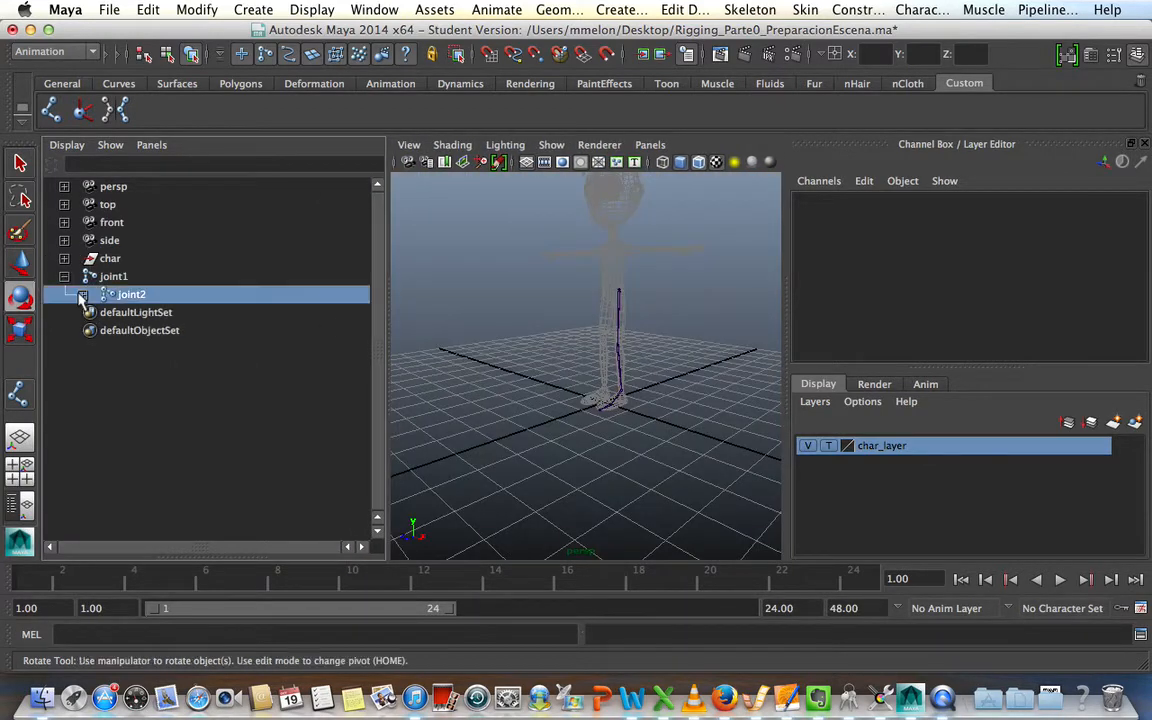
left_click(83, 294)
left_click(100, 312)
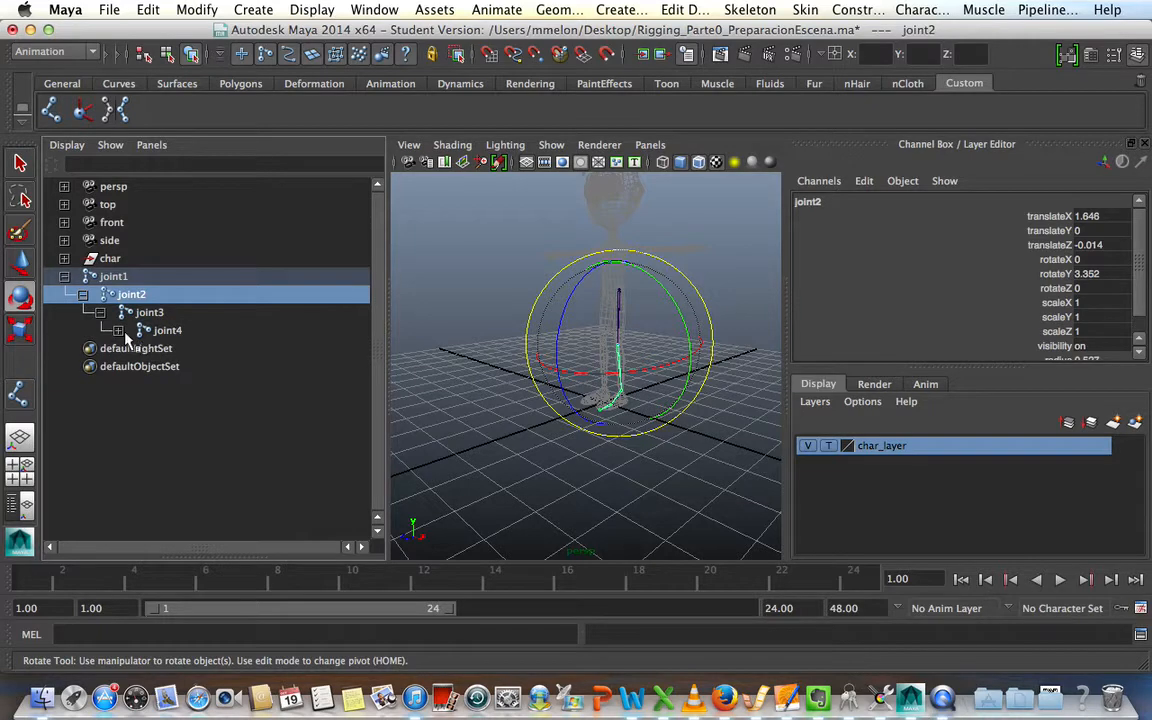
left_click(118, 330)
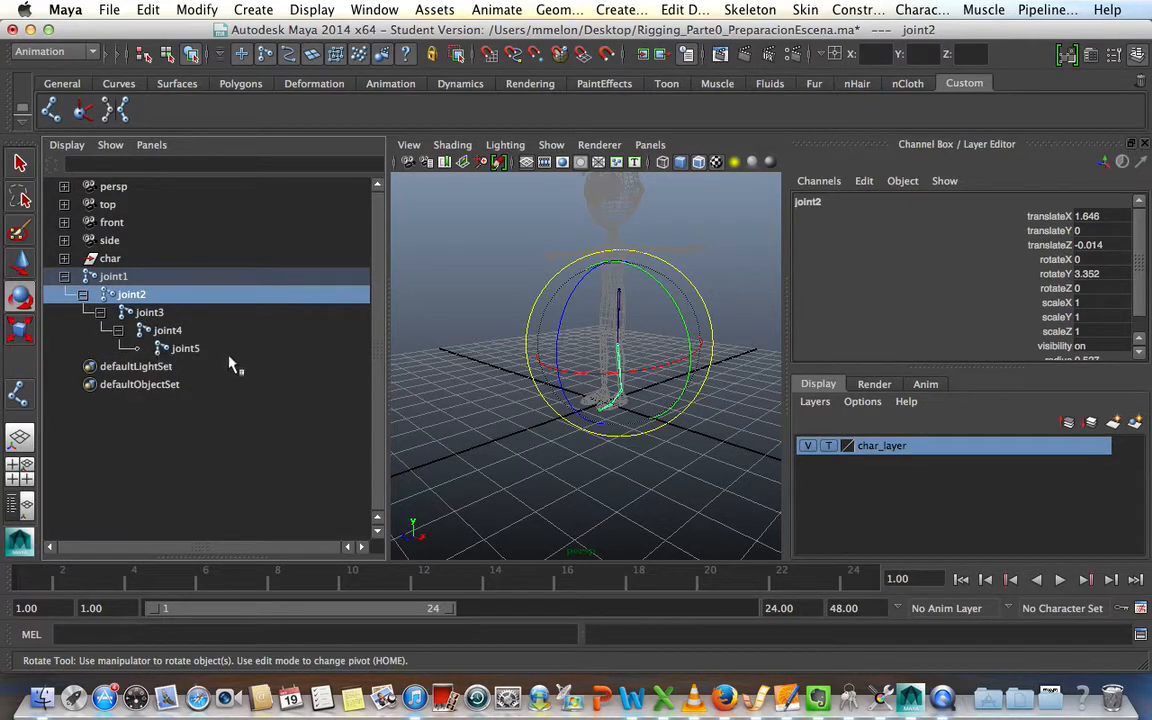
Rename the leg chain's root joint, joint1, as L_Thigh_Joint.
left_click(118, 277)
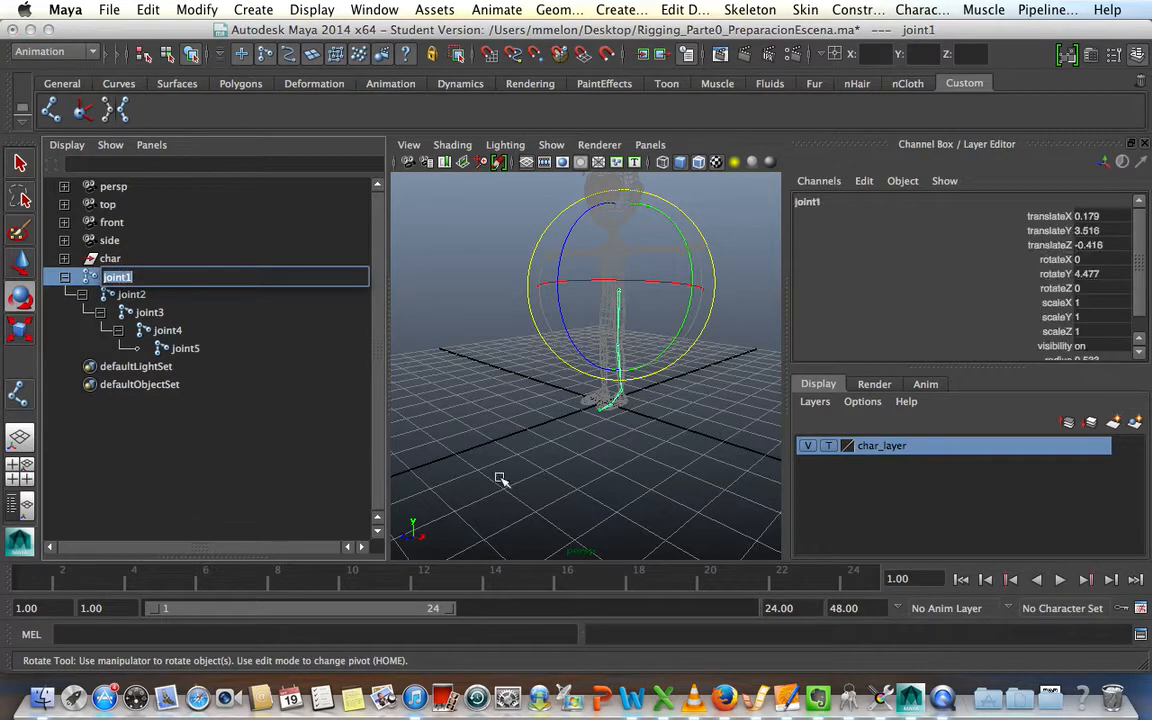
right_click_drag(576, 465, 643, 504, "alt")
key("q")
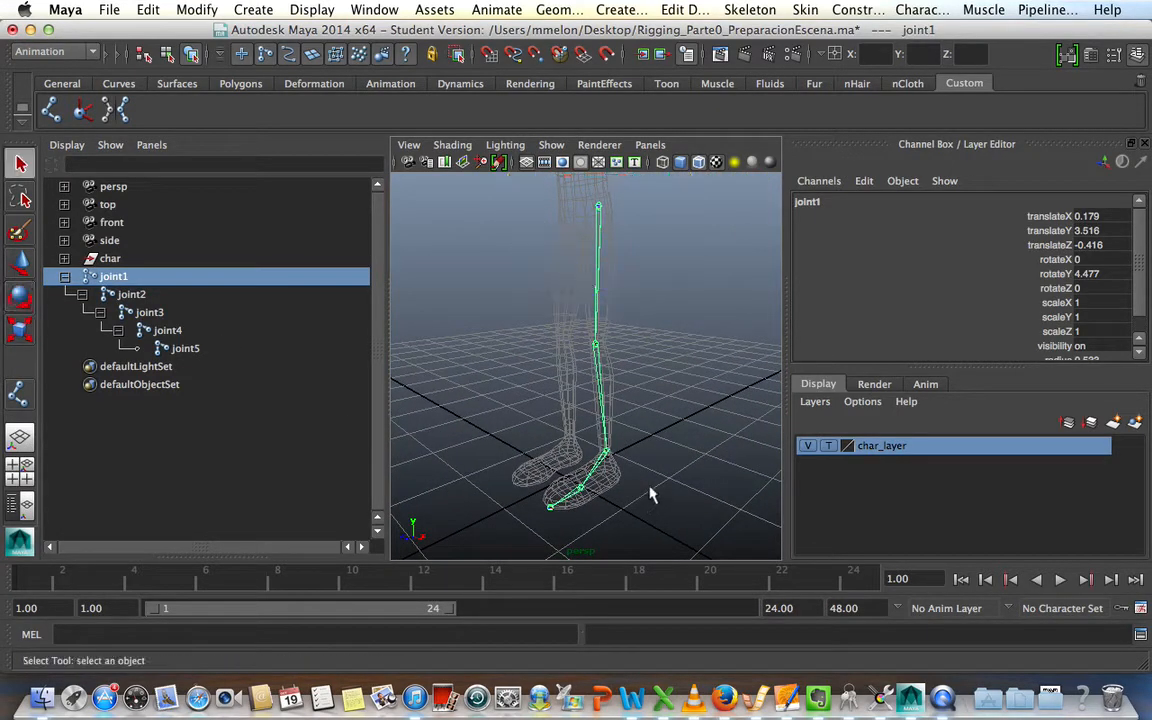
double_click(127, 280)
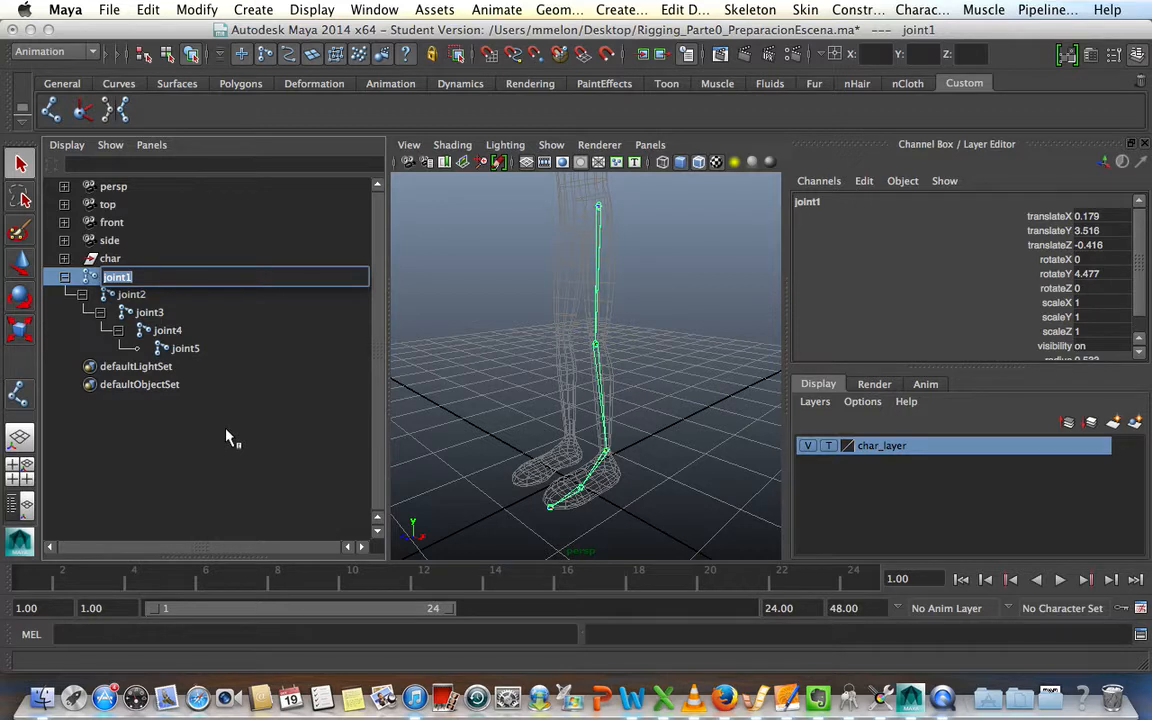
type("L")
type("_Thigh")
type("_Joint")
key("Return")
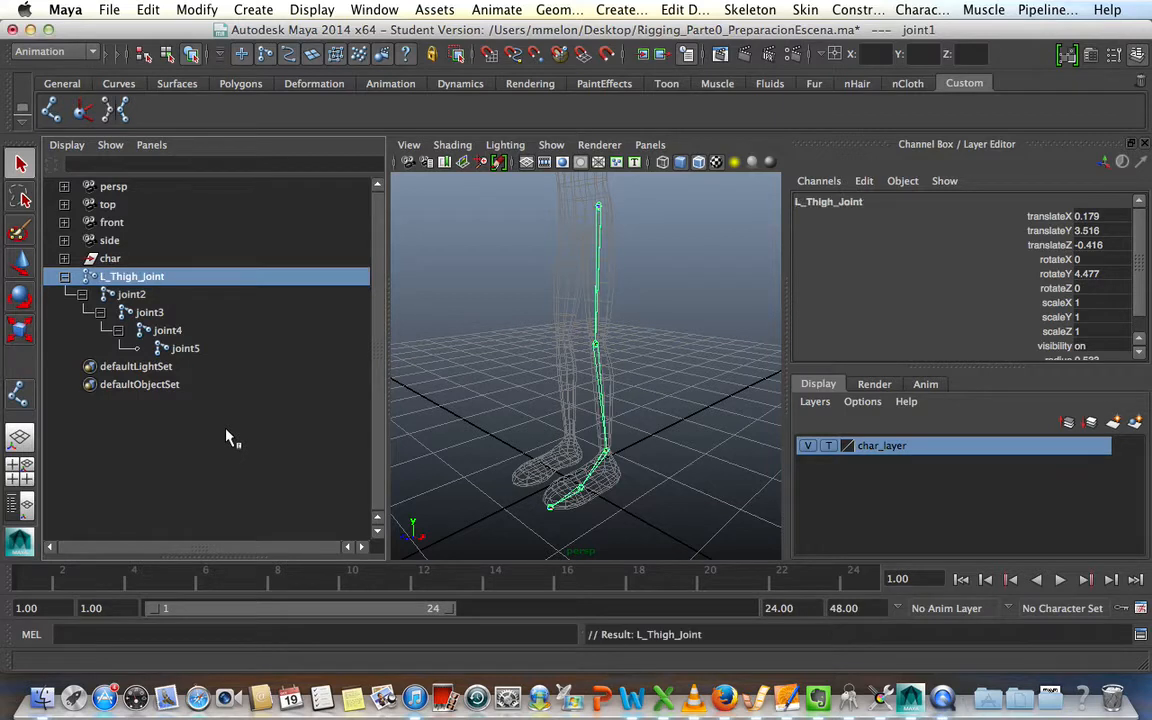
Rename joint2, at the knee, as L_Knee_Joint.
double_click(132, 294)
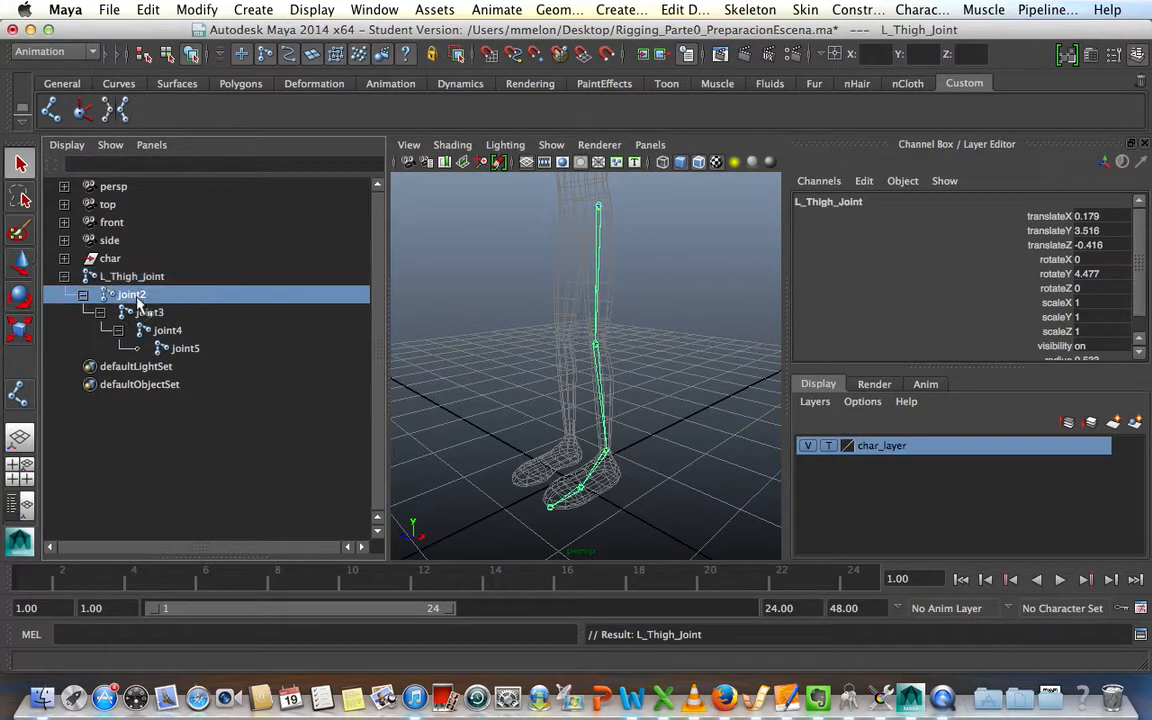
type("L_Knee_J")
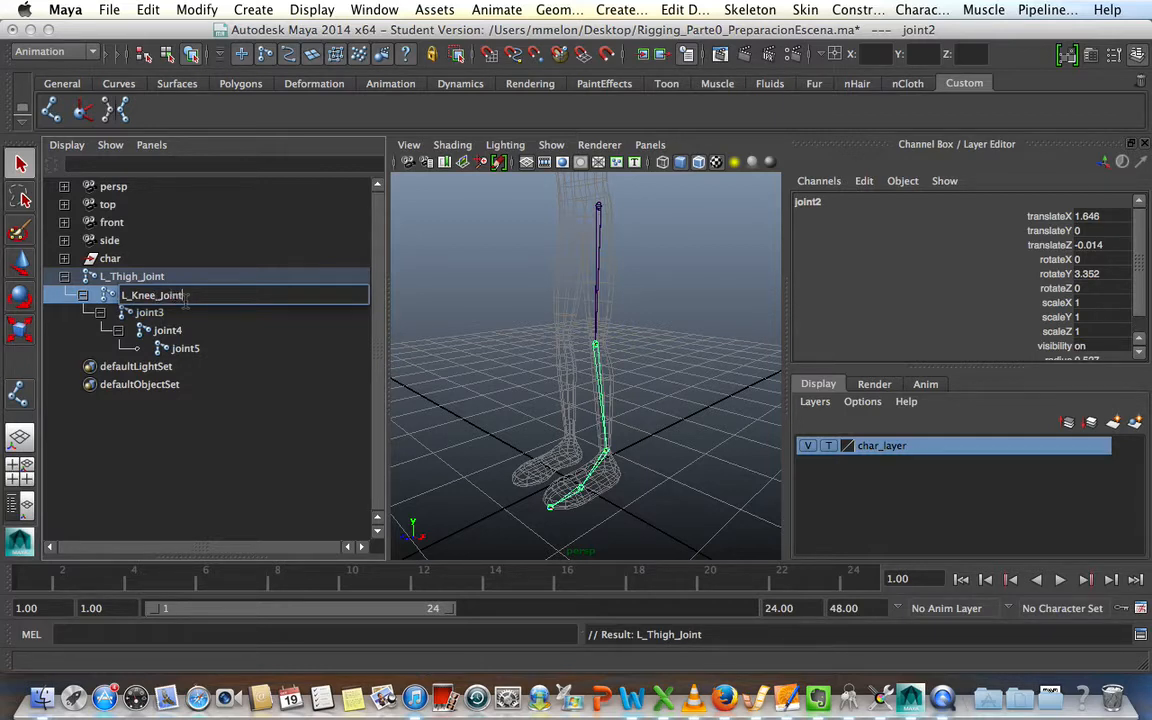
key("Return")
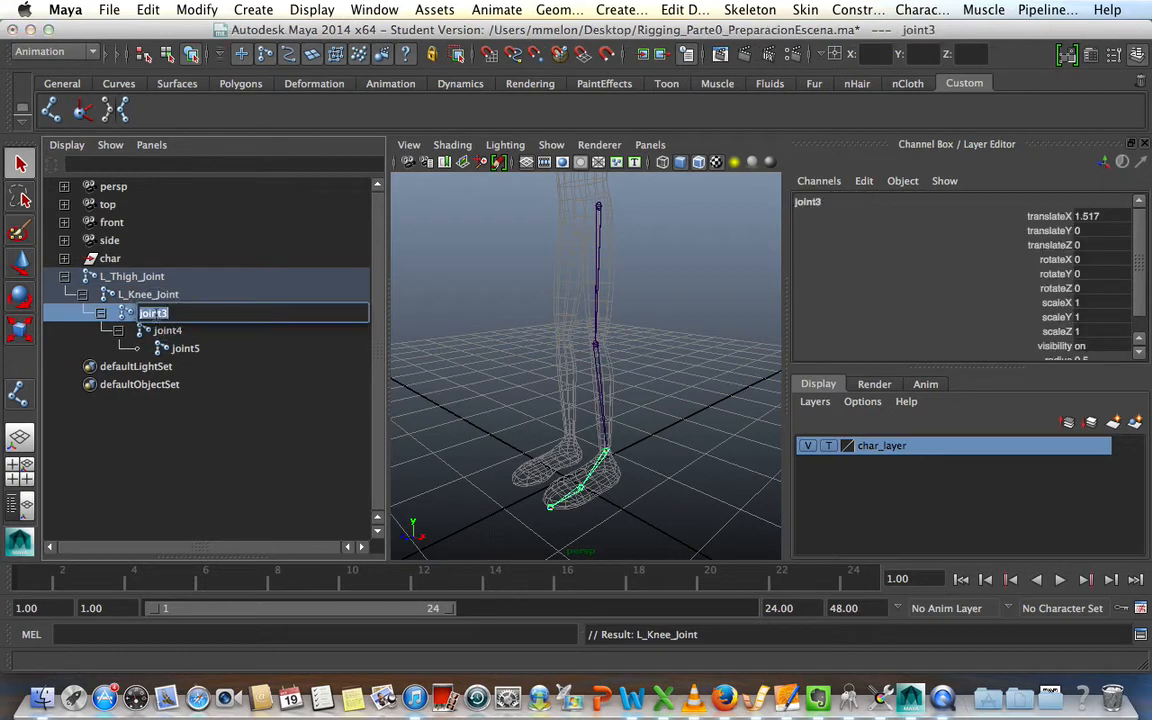
Rename joint3, at the ankle, as L_Ankle_Joint.
double_click(150, 313)
type("L_Ankle_Joi")
key("BackSpace")
key("BackSpace")
key("BackSpace")
type("Joint")
key("Return")
Rename the two foot joints, joint4 as L_Ball_Joint and joint5 as L_Toe_Joint.
double_click(170, 330)
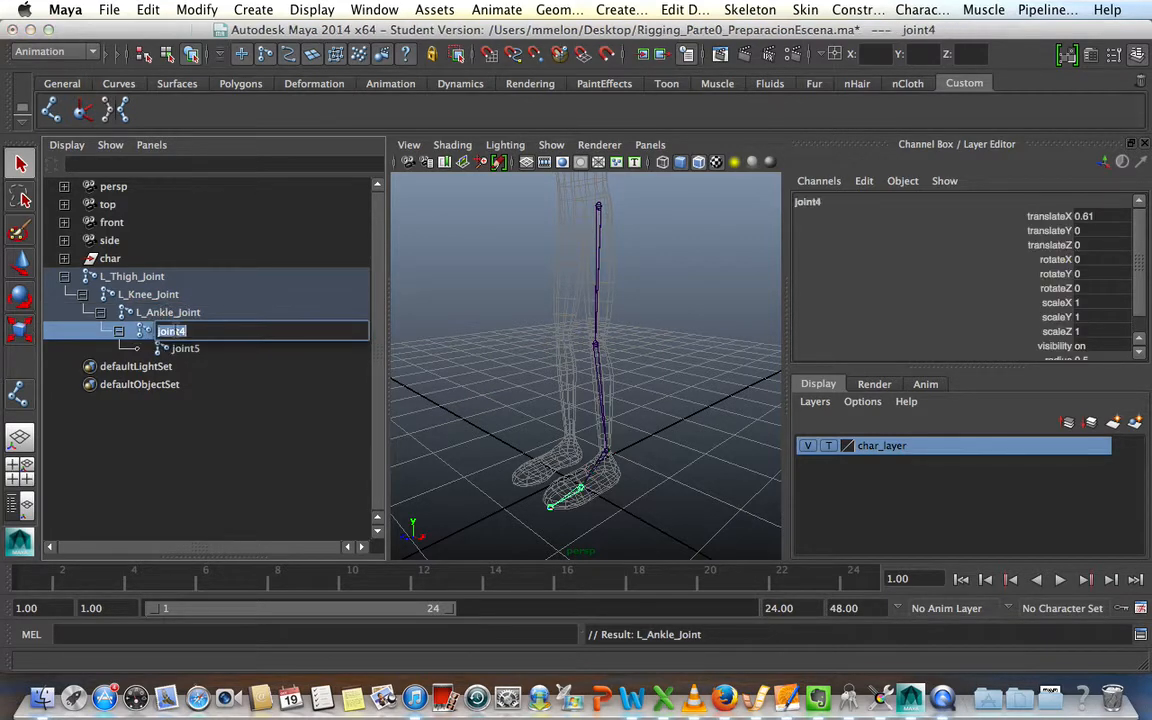
type("L_Ball_Joint")
key("Return")
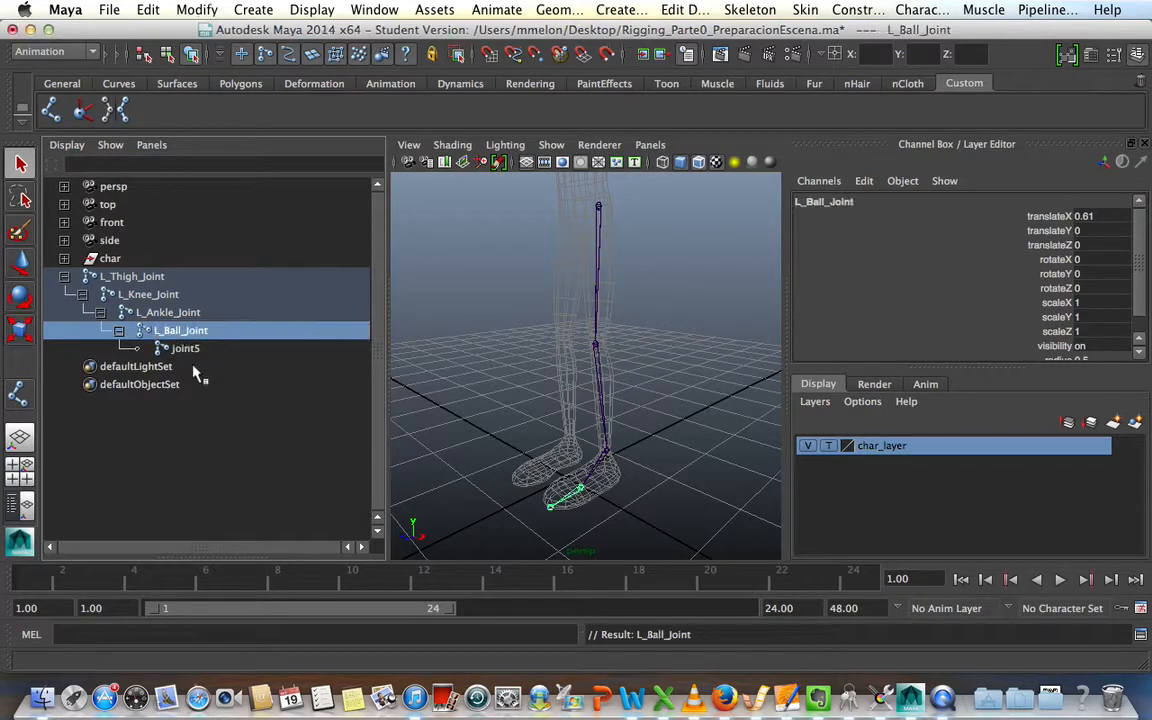
double_click(188, 351)
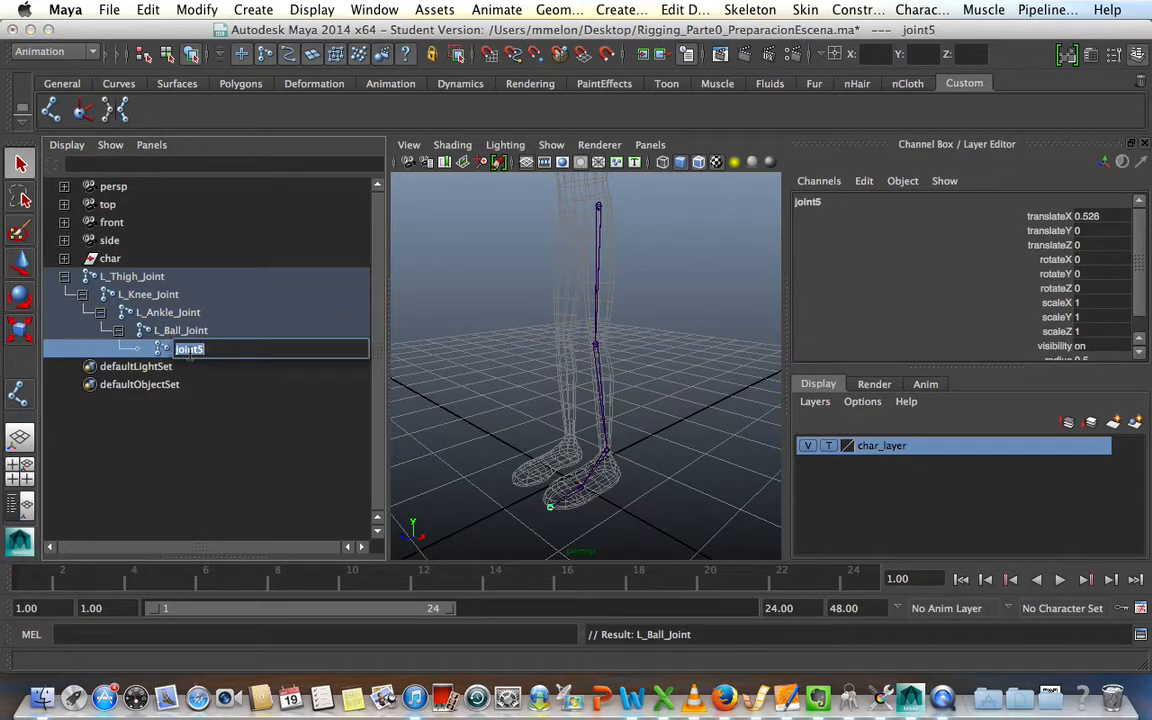
type("L_Toe_Joint")
key("Return")
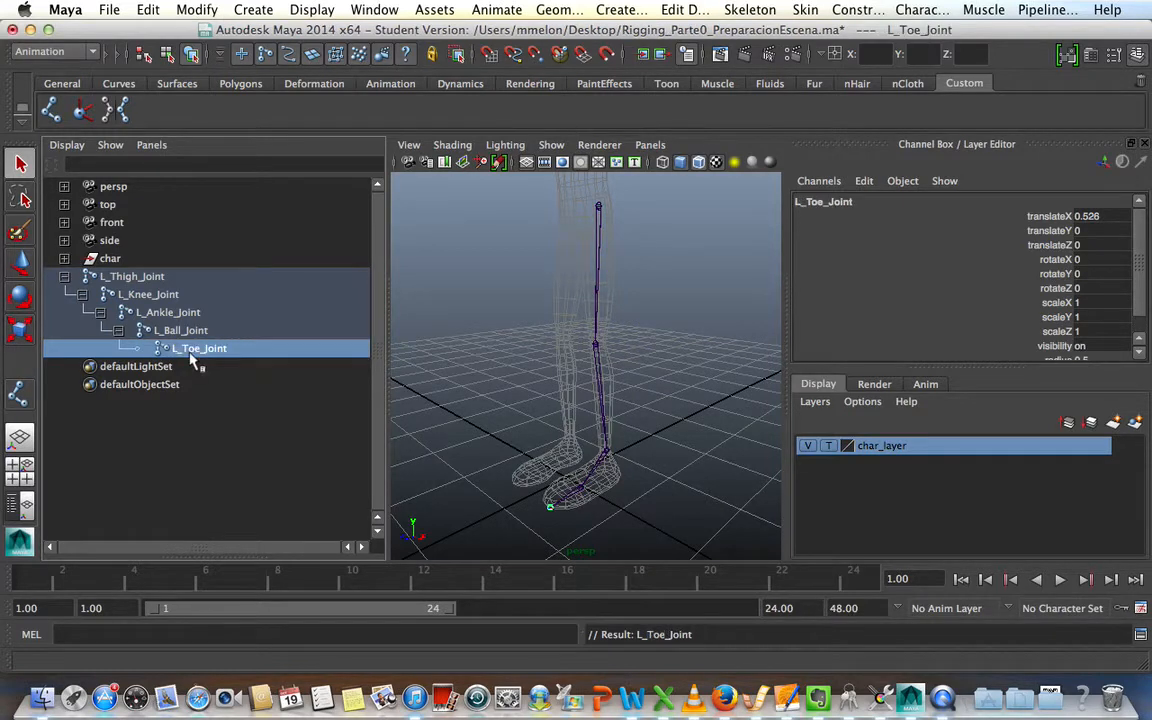
Check the renamed leg joints one by one from thigh to toe and collapse the L_Thigh_Joint hierarchy.
left_click(133, 277)
left_click(148, 294)
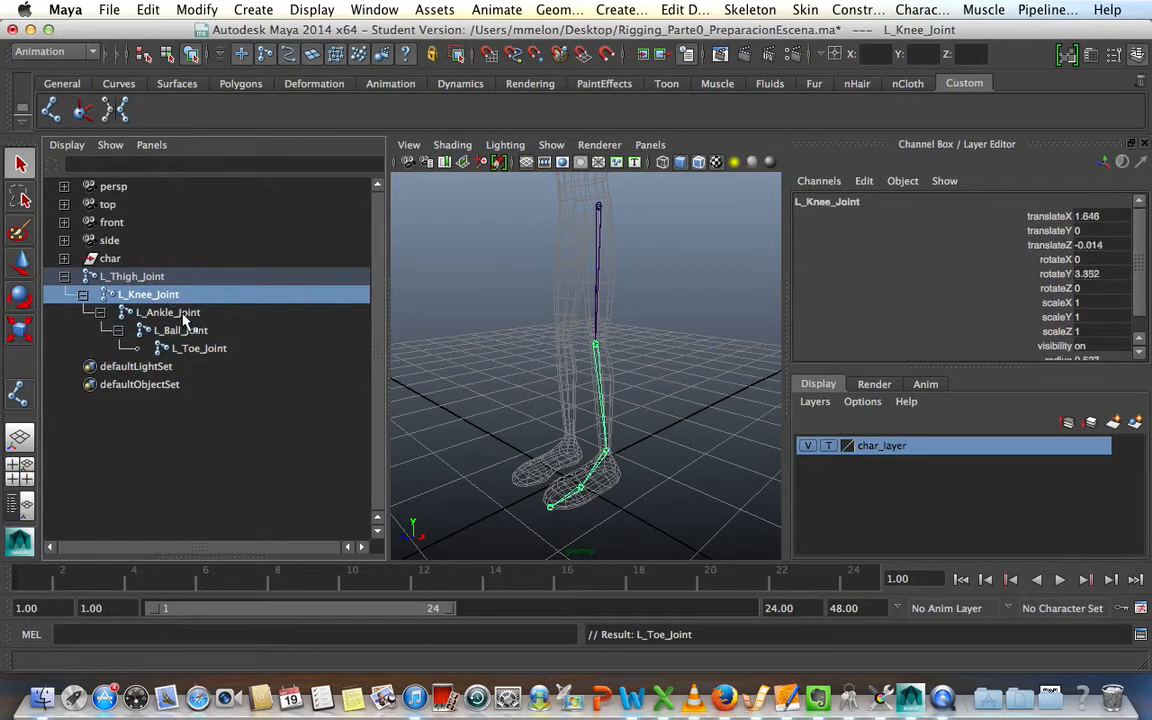
left_click(168, 312)
left_click(196, 333)
left_click(222, 349)
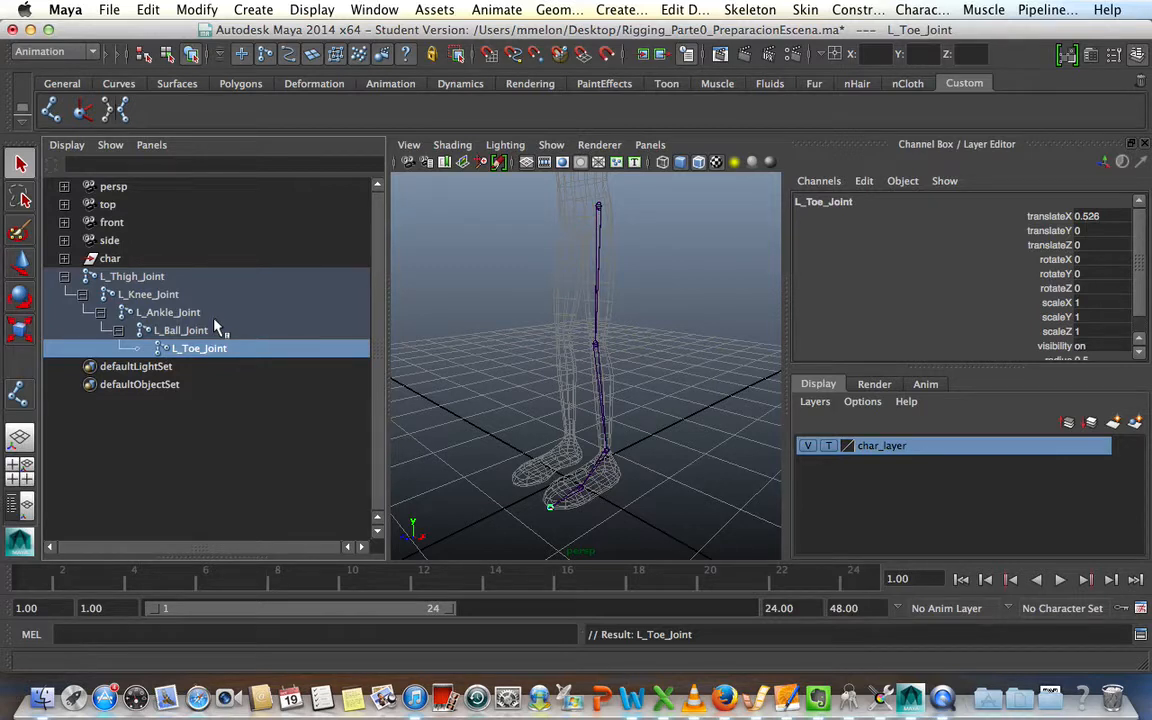
left_click(65, 277)
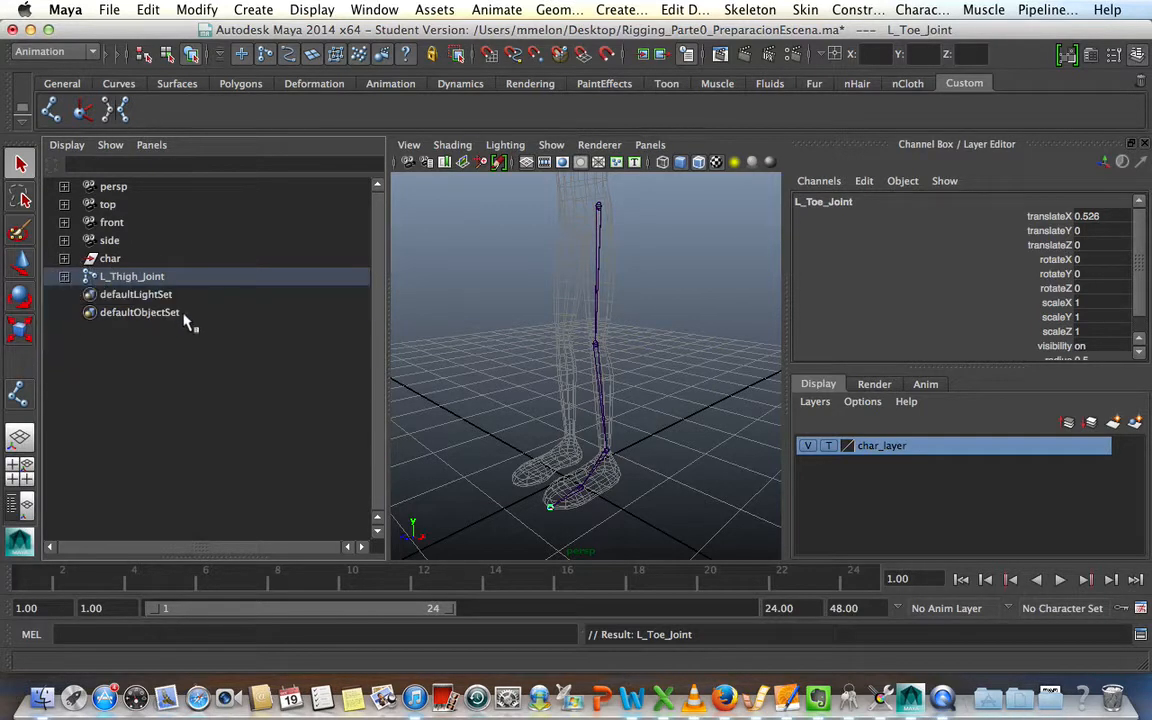
Clear the selection and switch from the Outliner layout to a maximized side view of the character.
left_click(663, 428)
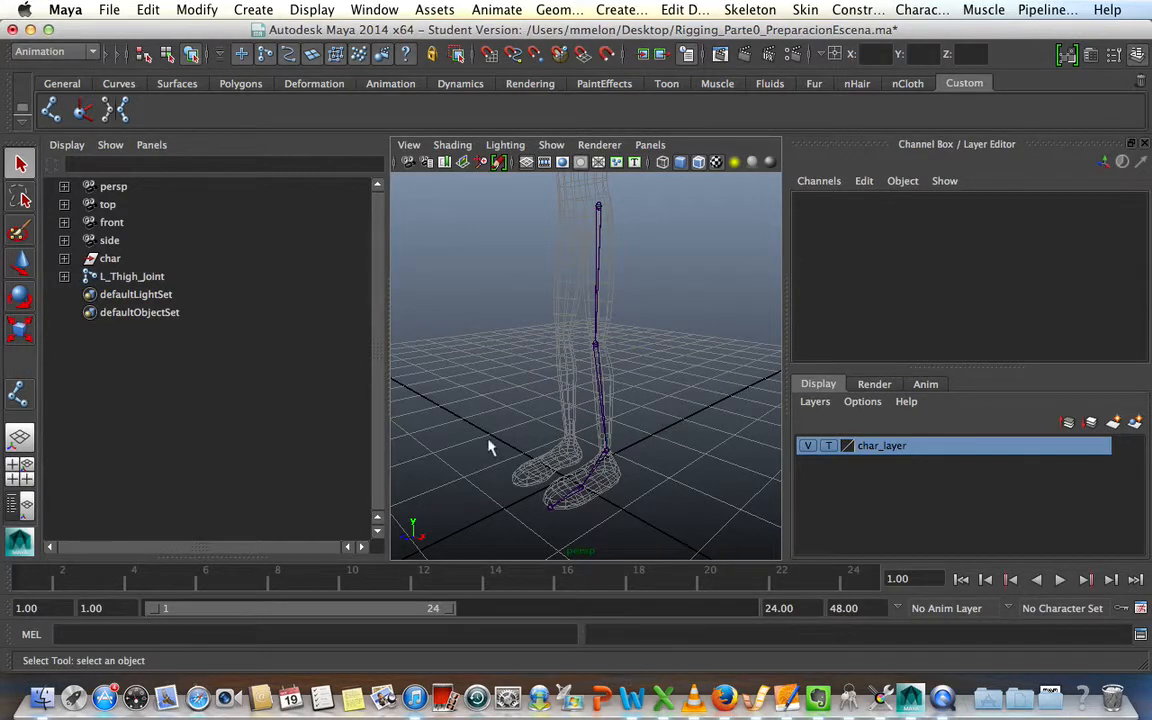
left_click_drag(488, 442, 527, 432, "alt")
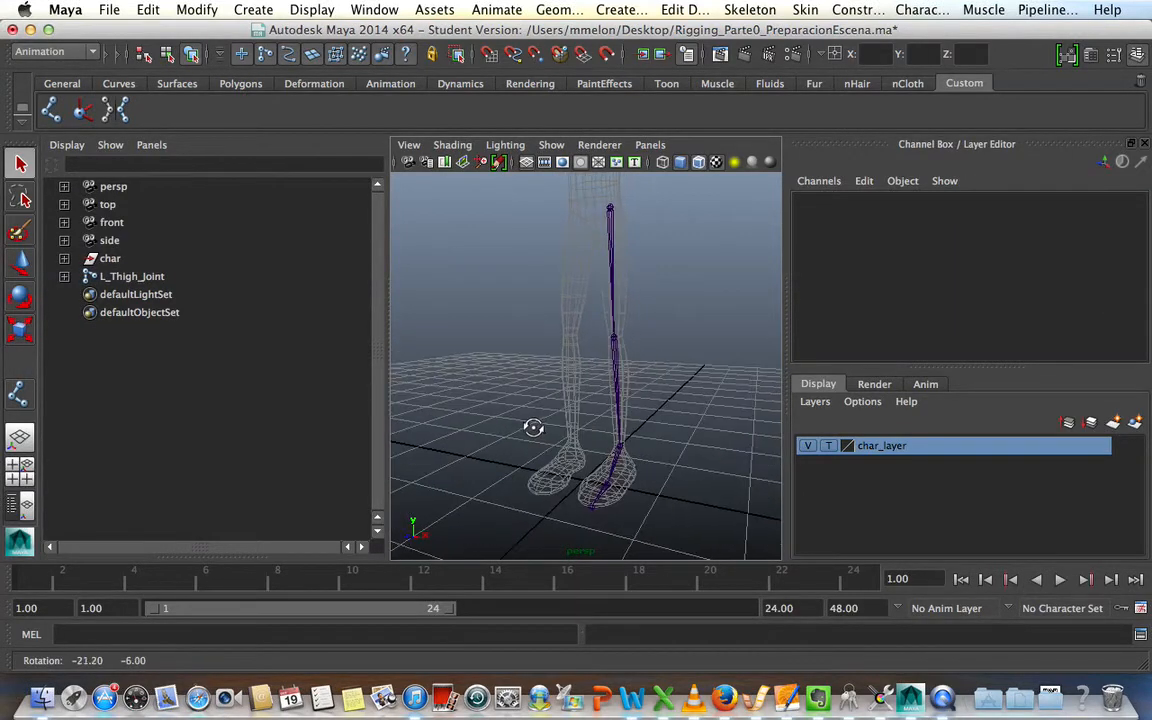
key("space")
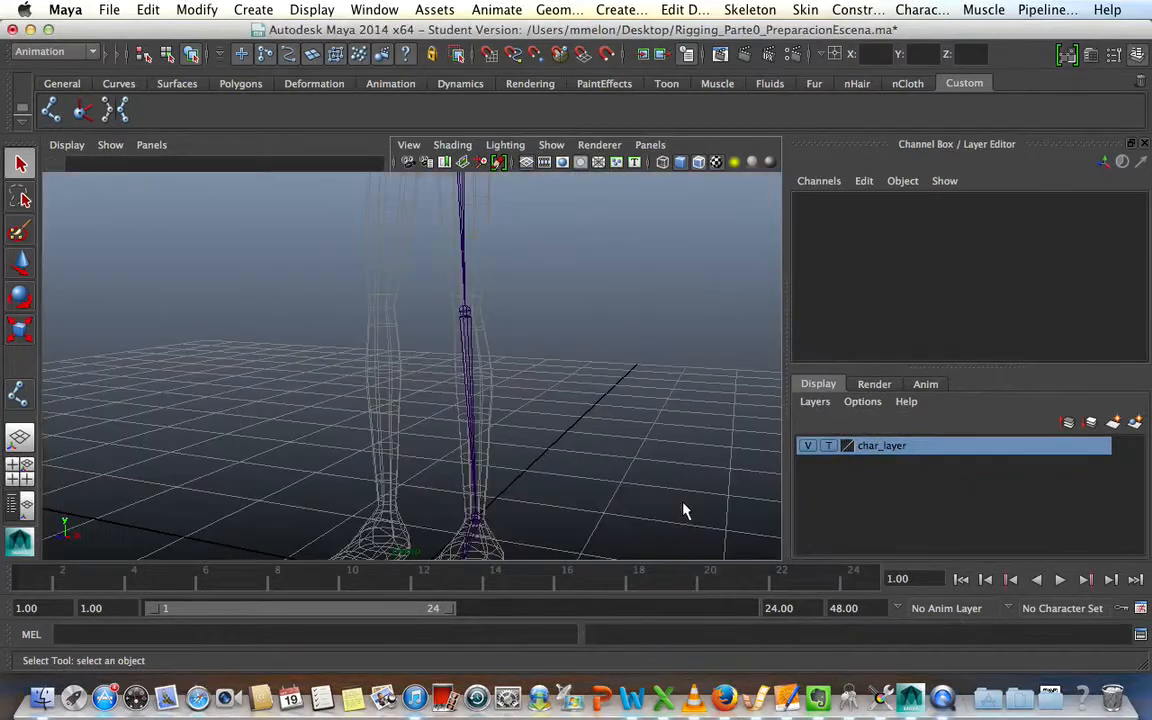
left_click(19, 468)
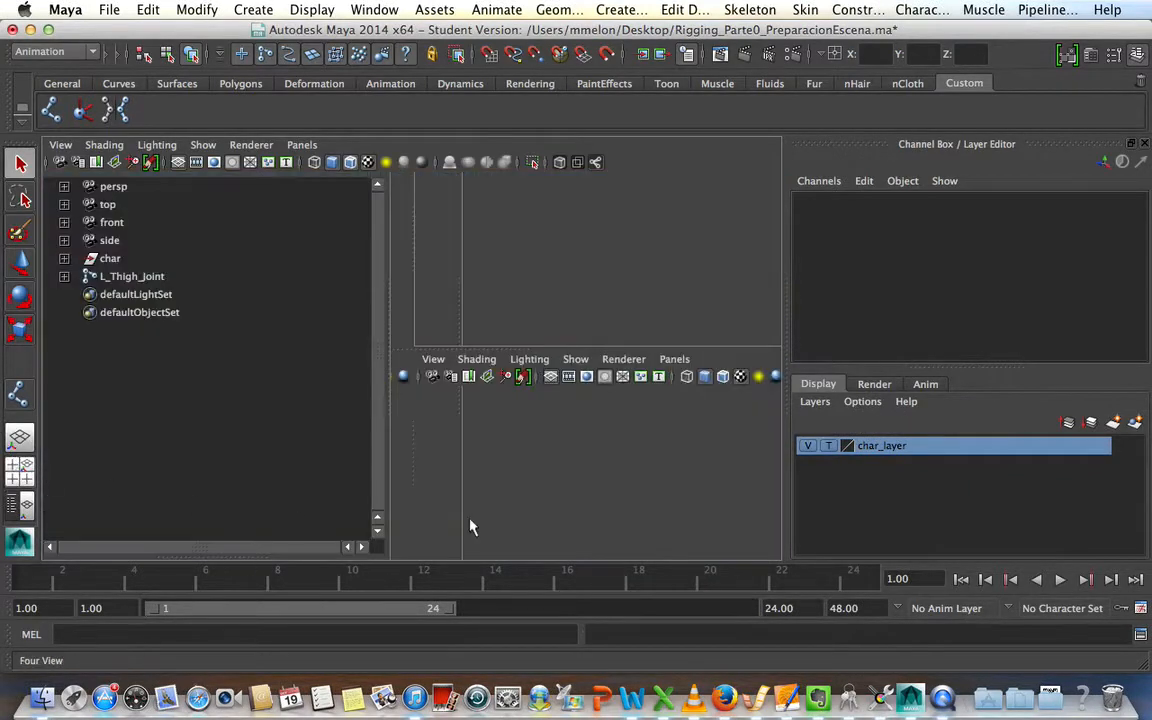
key("space")
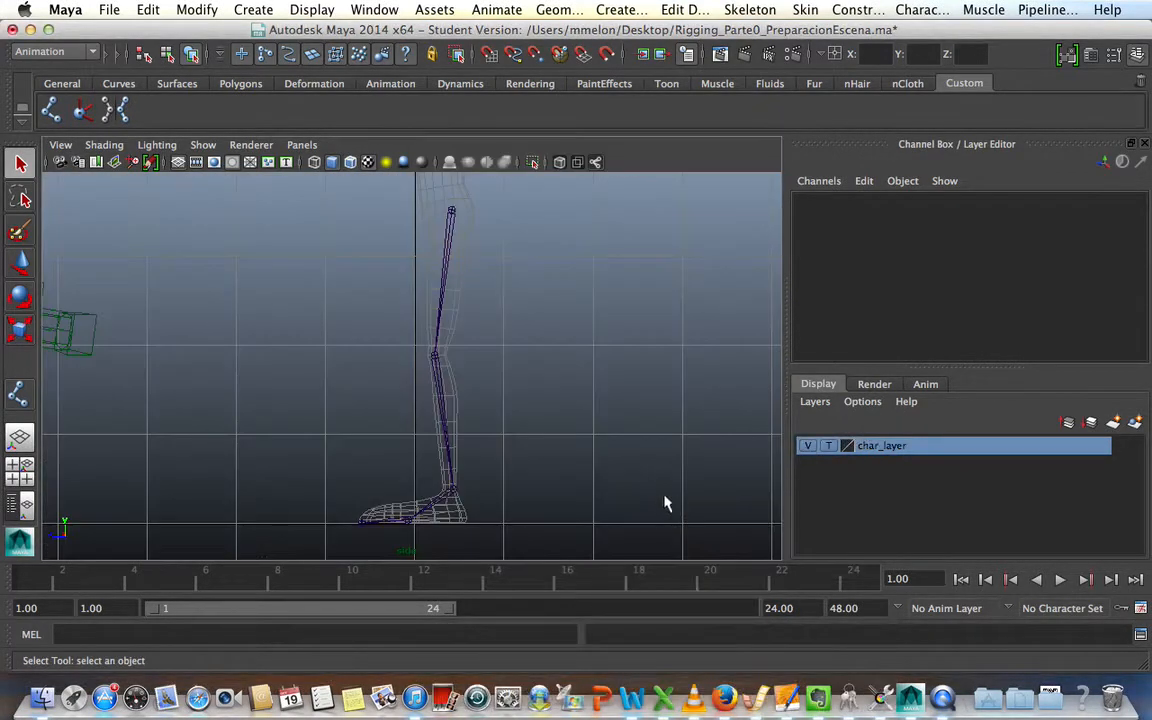
Draw four spine joints up the torso in side view, from beside the thigh joint at about Y 3.51, Z -0.33 to about Y 4.87, Z -0.31.
middle_click_drag(592, 314, 607, 525, "alt")
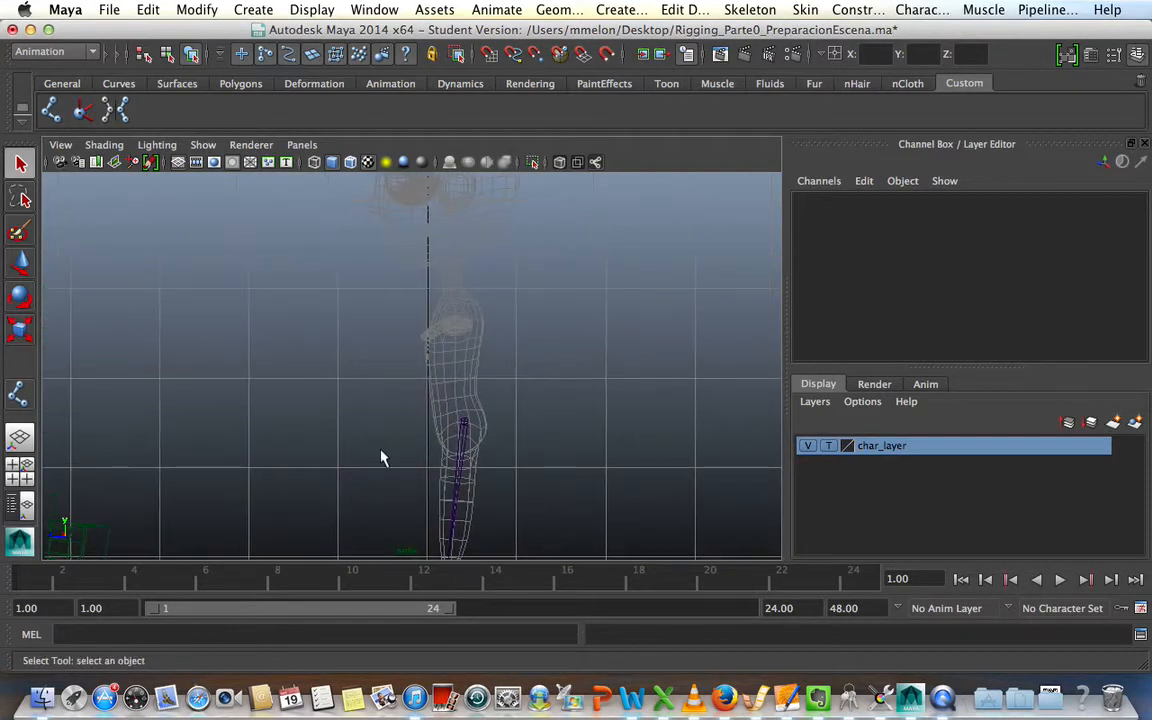
right_click_drag(381, 458, 670, 467, "alt")
middle_click_drag(670, 467, 650, 440, "alt")
right_click_drag(650, 440, 520, 436, "alt")
middle_click_drag(520, 436, 546, 446, "alt")
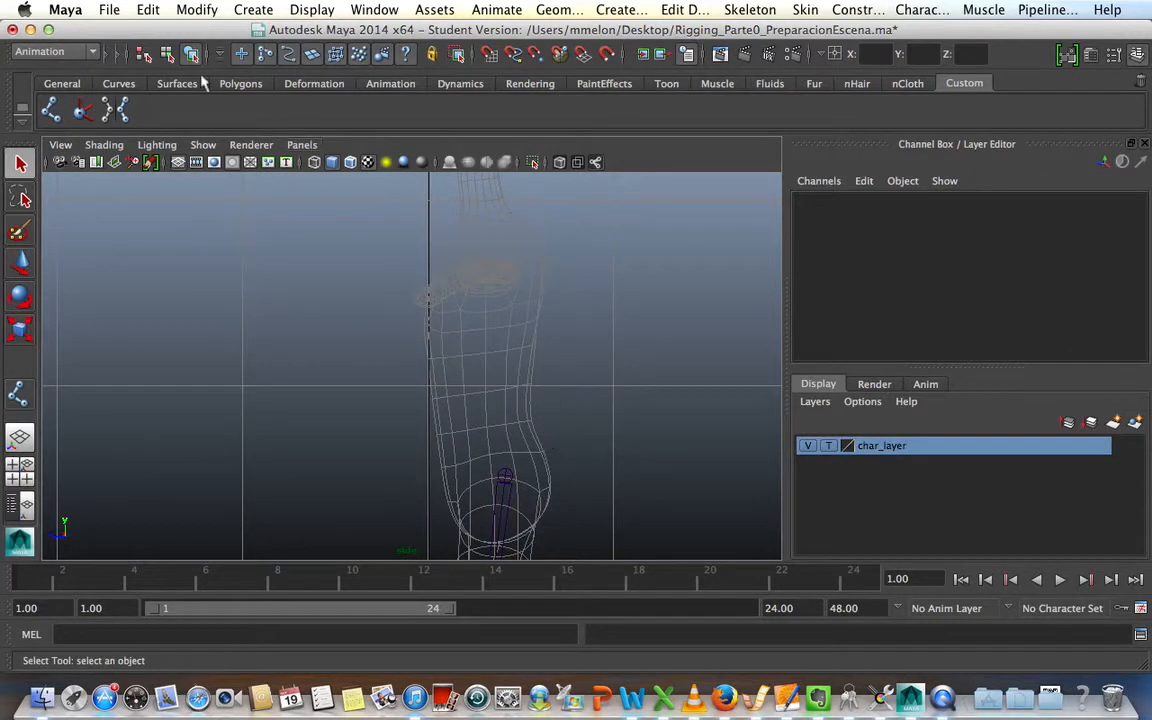
left_click(51, 110)
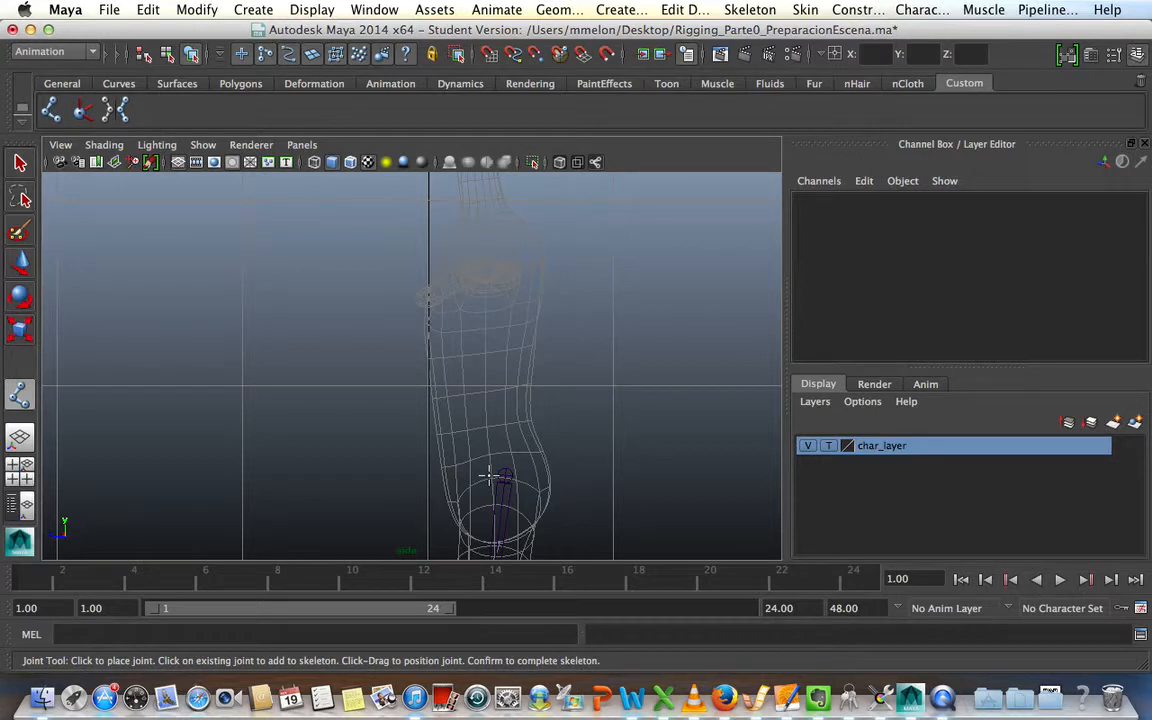
left_click(489, 476)
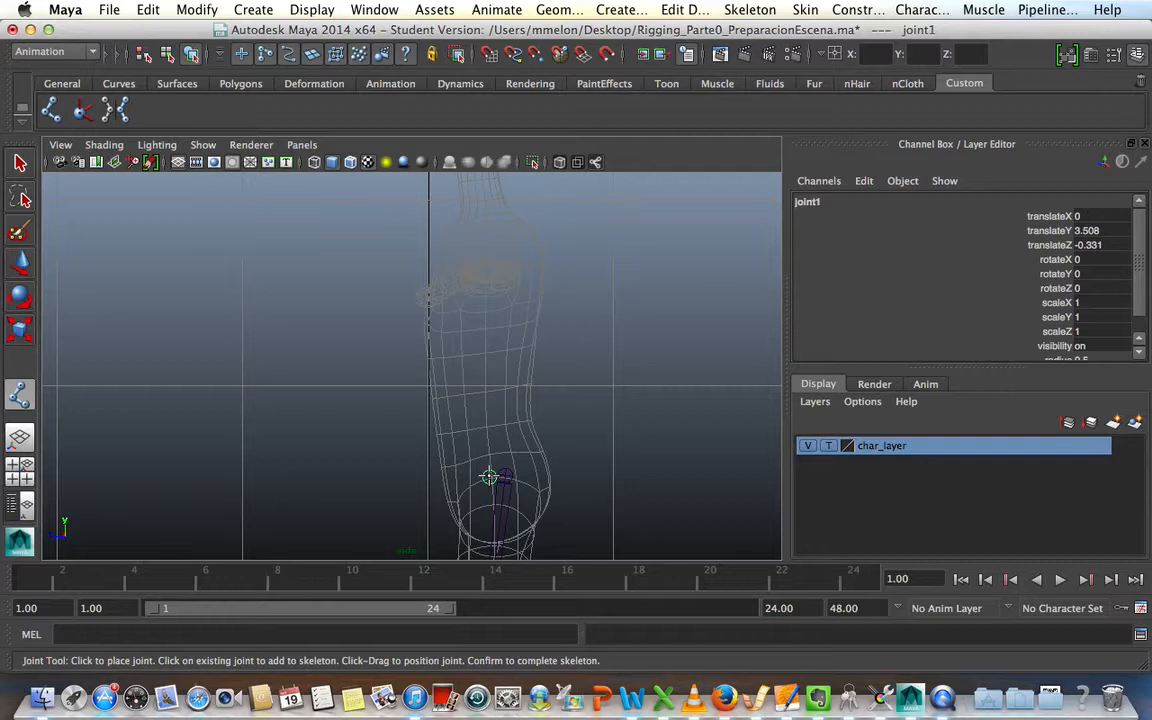
left_click(472, 401)
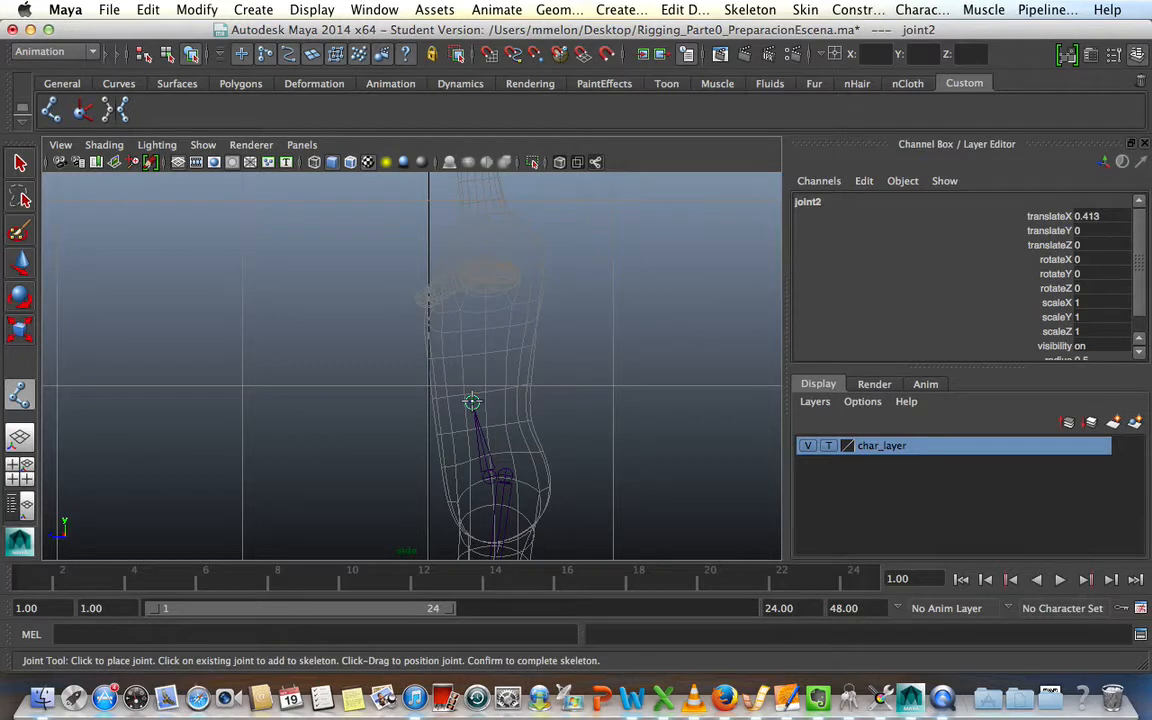
left_click(471, 324)
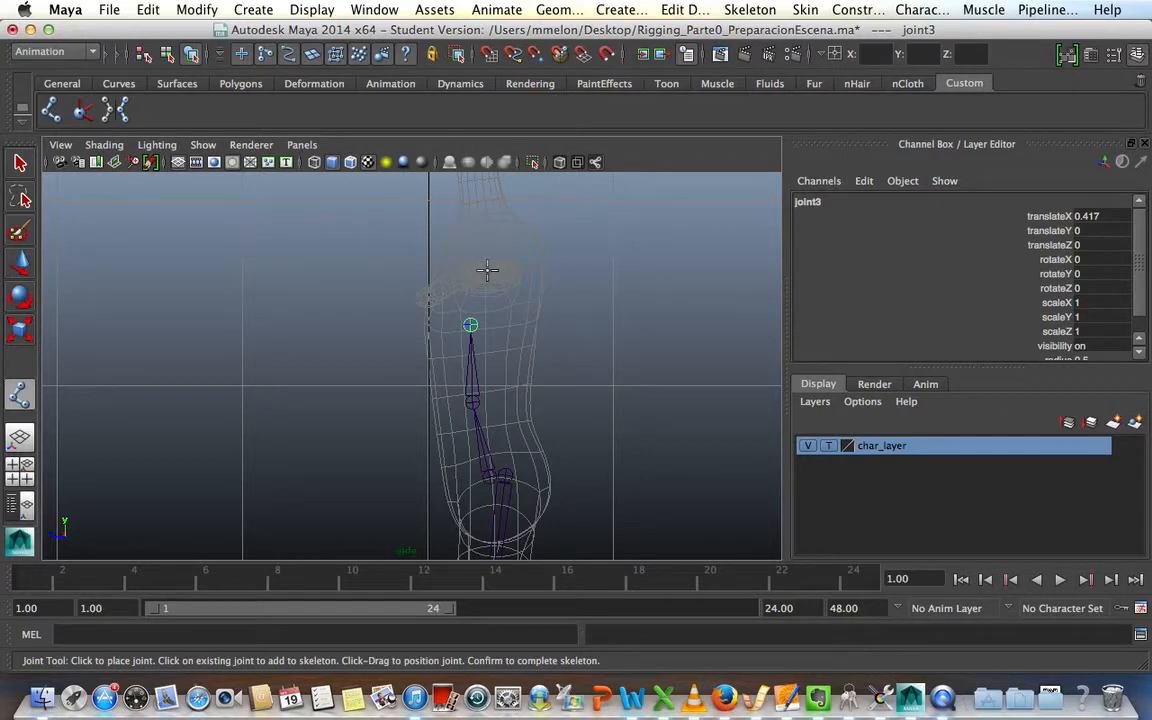
left_click(485, 222)
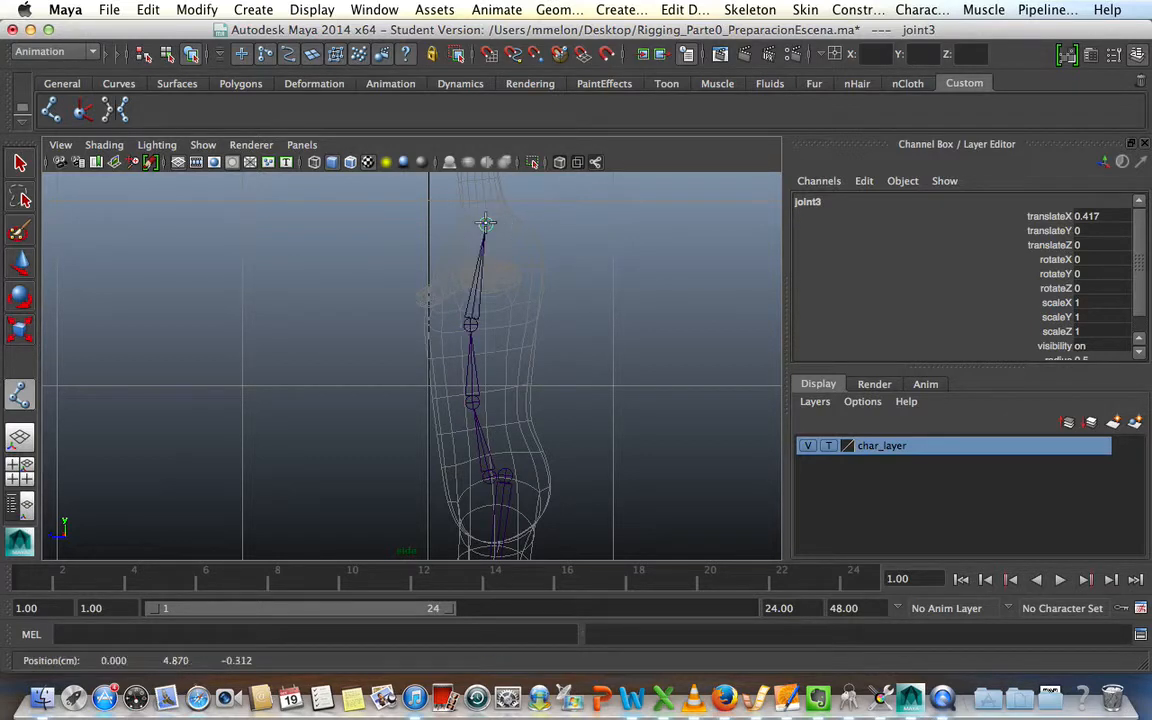
Extend the spine chain with a joint at the top of the neck and one high in the head, and finish the chain.
middle_click_drag(571, 244, 595, 349, "alt")
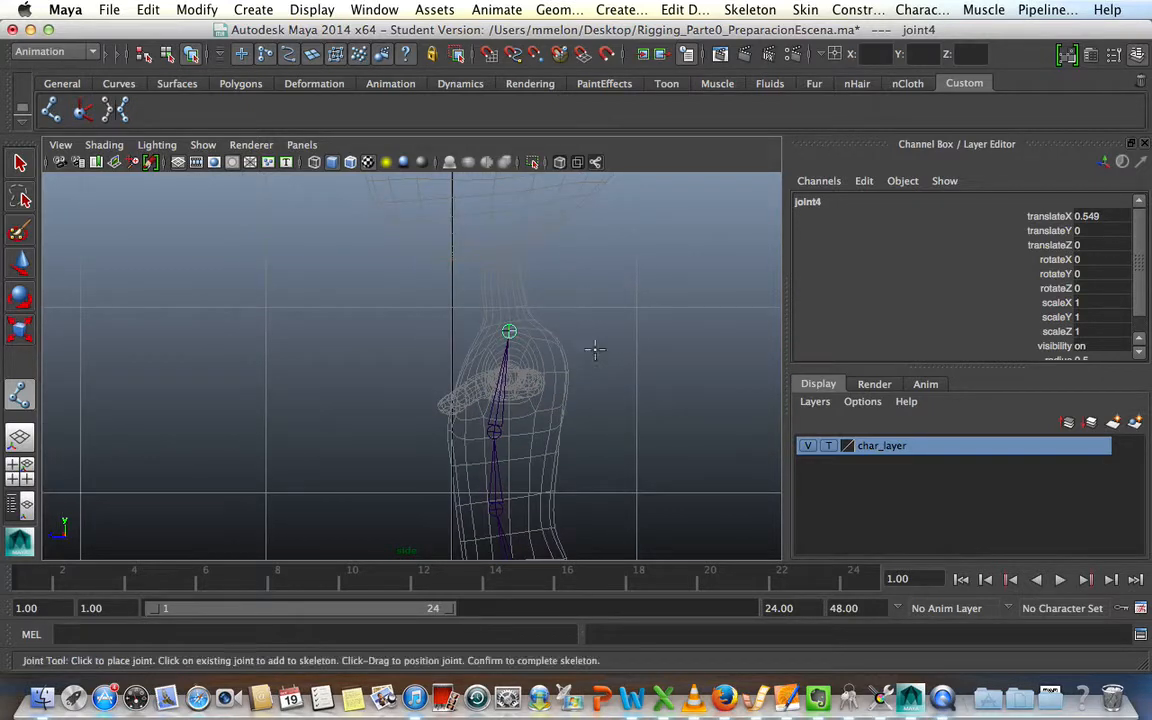
left_click(497, 255)
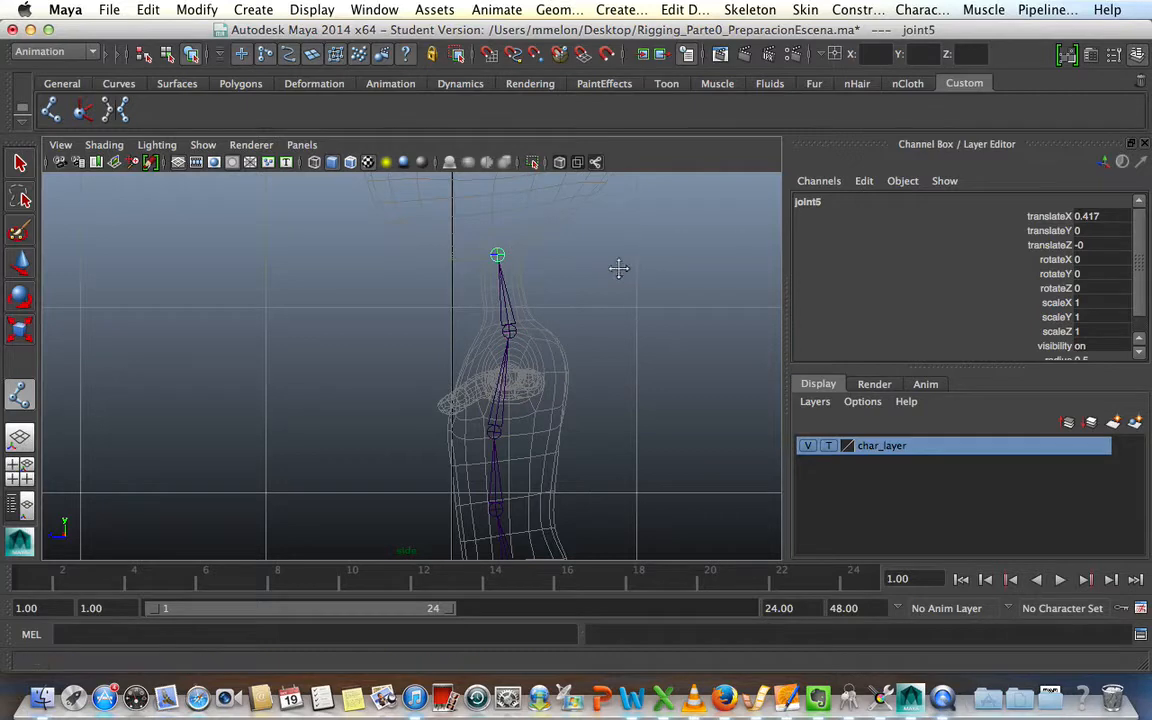
middle_click_drag(617, 270, 640, 541, "alt")
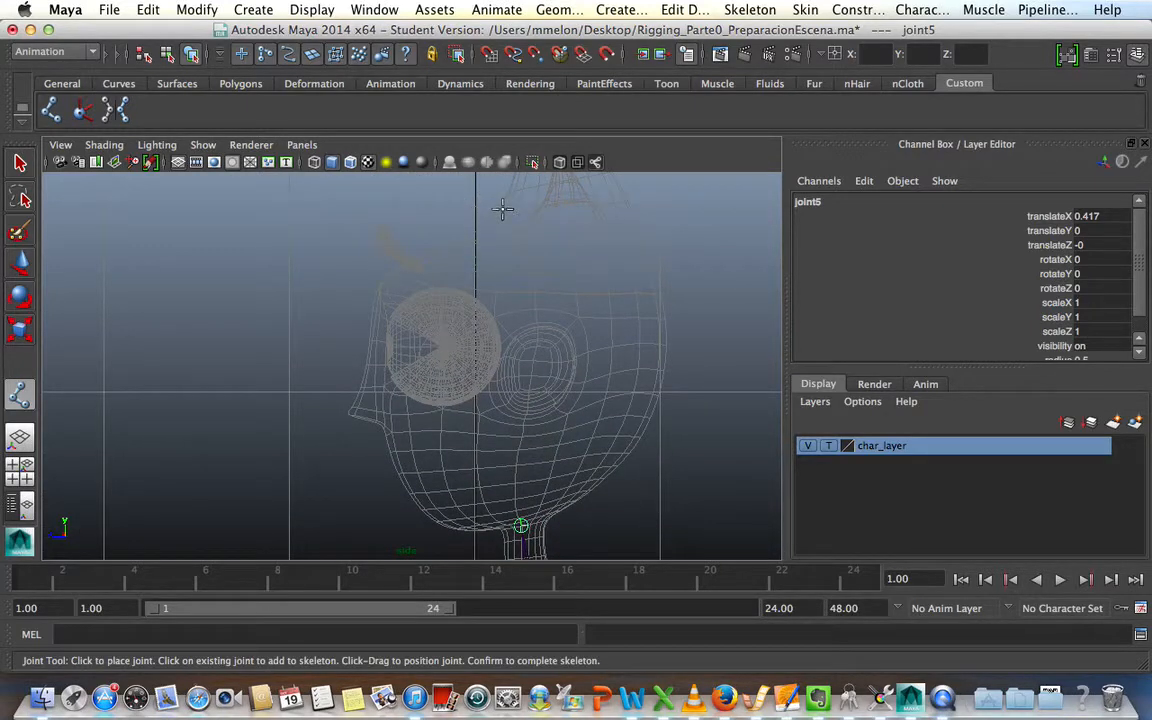
left_click(503, 210)
key("q")
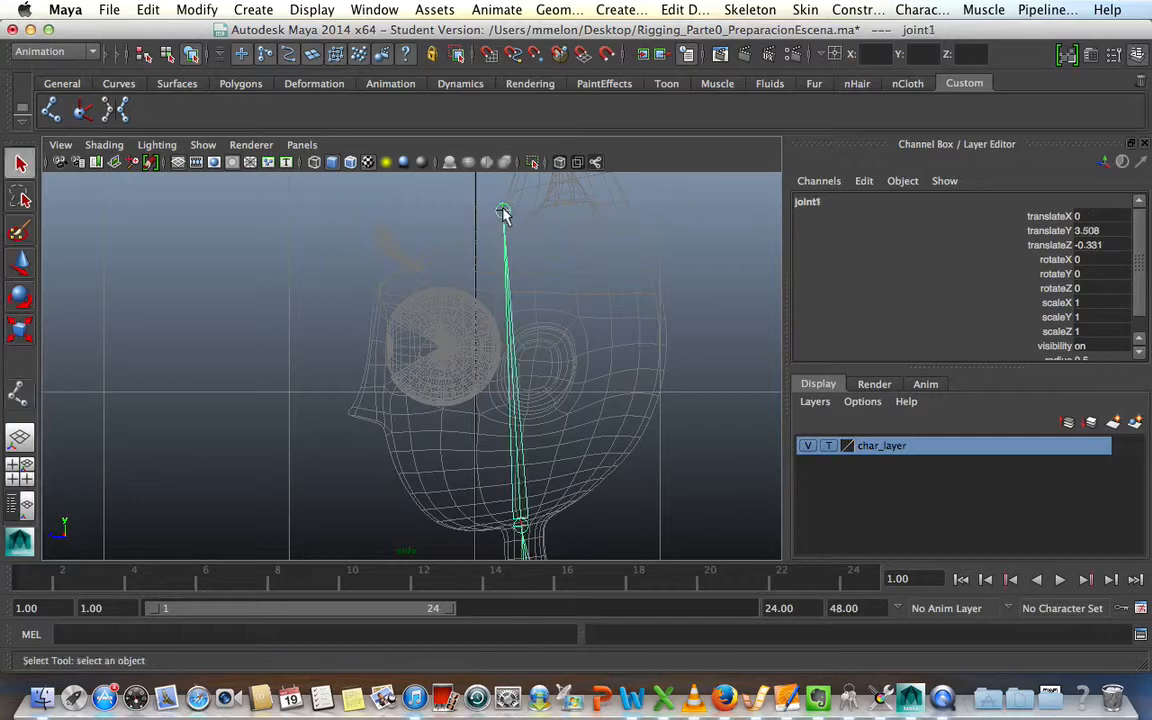
Switch to the Persp/Outliner layout with a wider Outliner and rename the base joint of the spine chain Root_Joint.
left_click(20, 500)
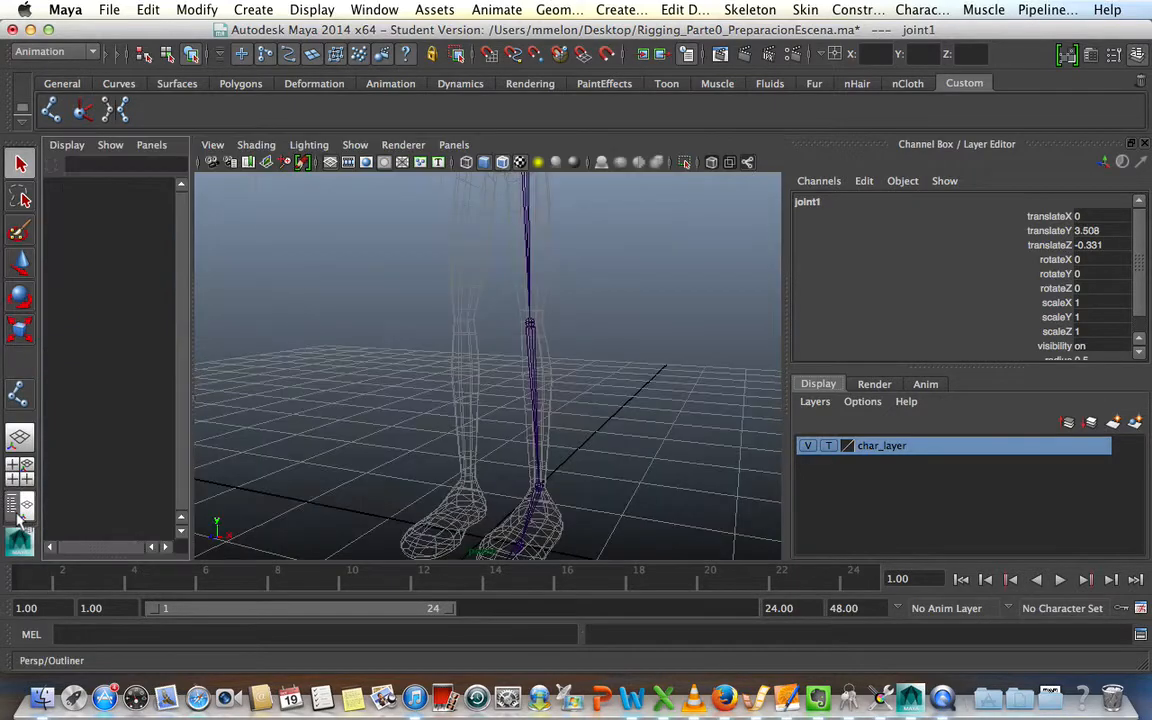
left_click_drag(190, 329, 316, 350)
middle_click_drag(617, 316, 666, 494, "alt")
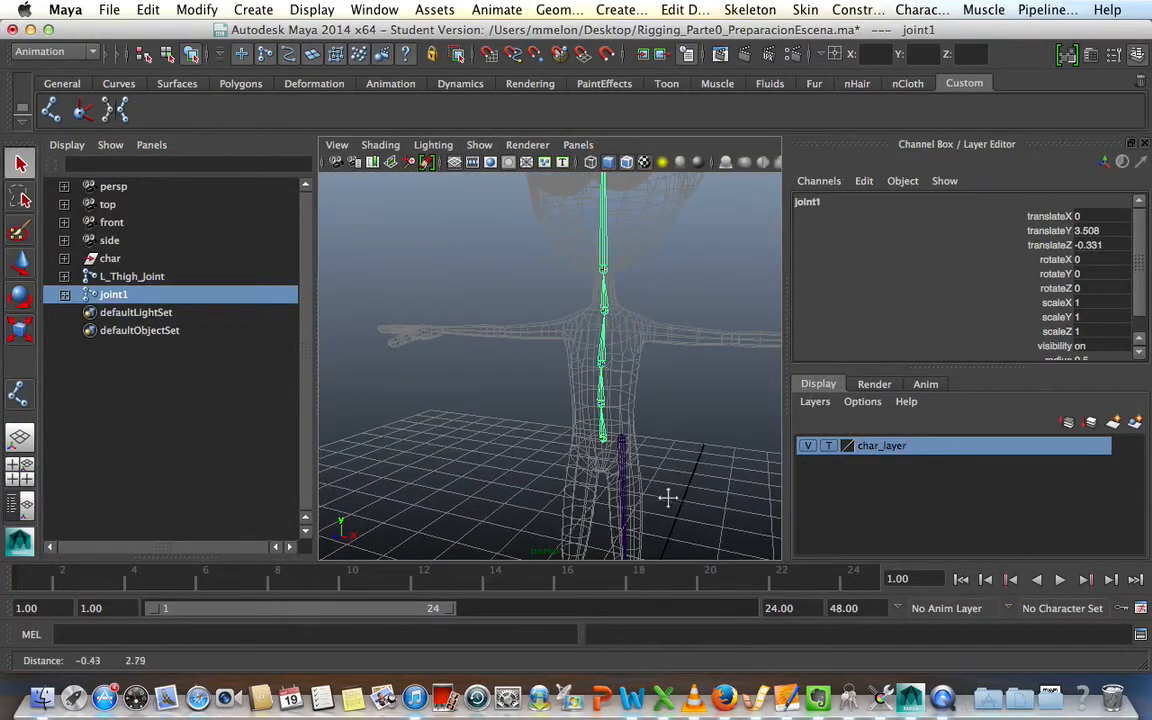
left_click_drag(666, 494, 535, 490, "alt")
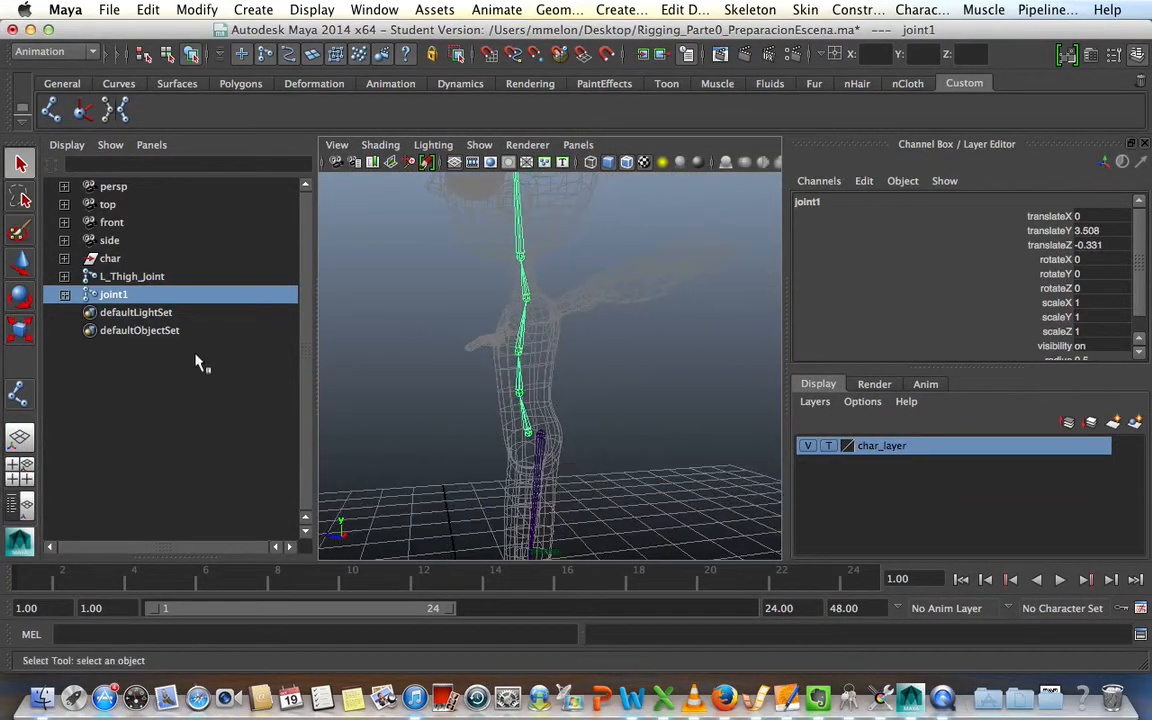
double_click(115, 296)
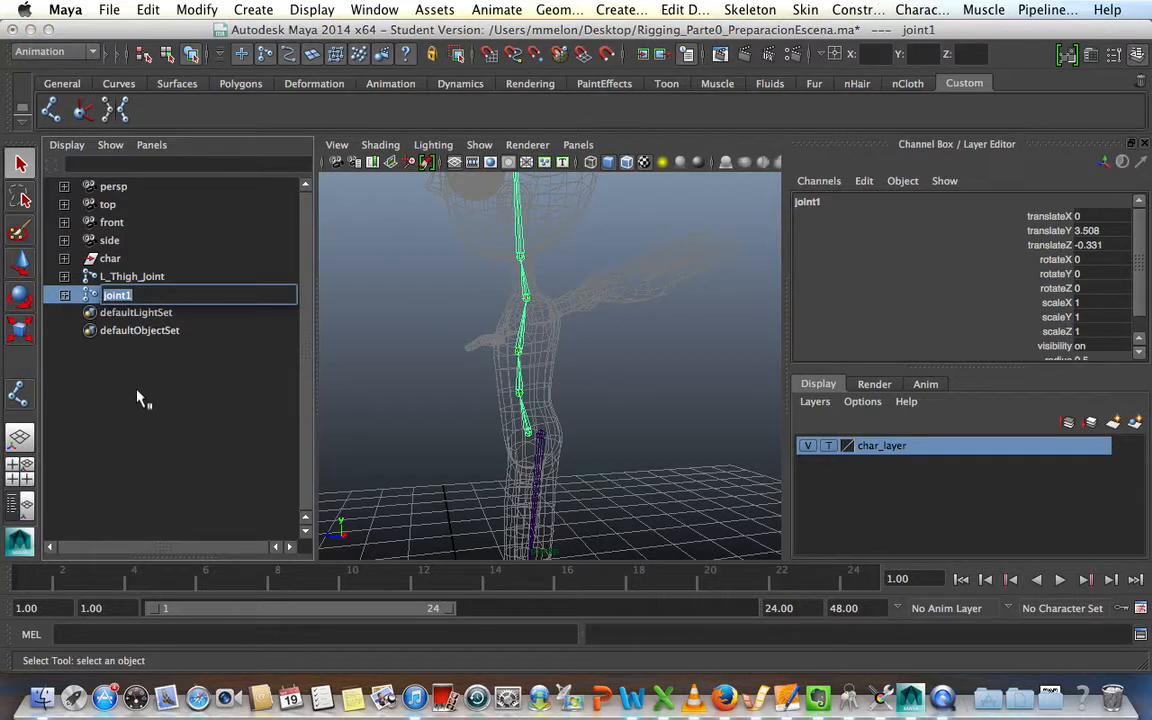
type("Root_Joint")
key("Return")
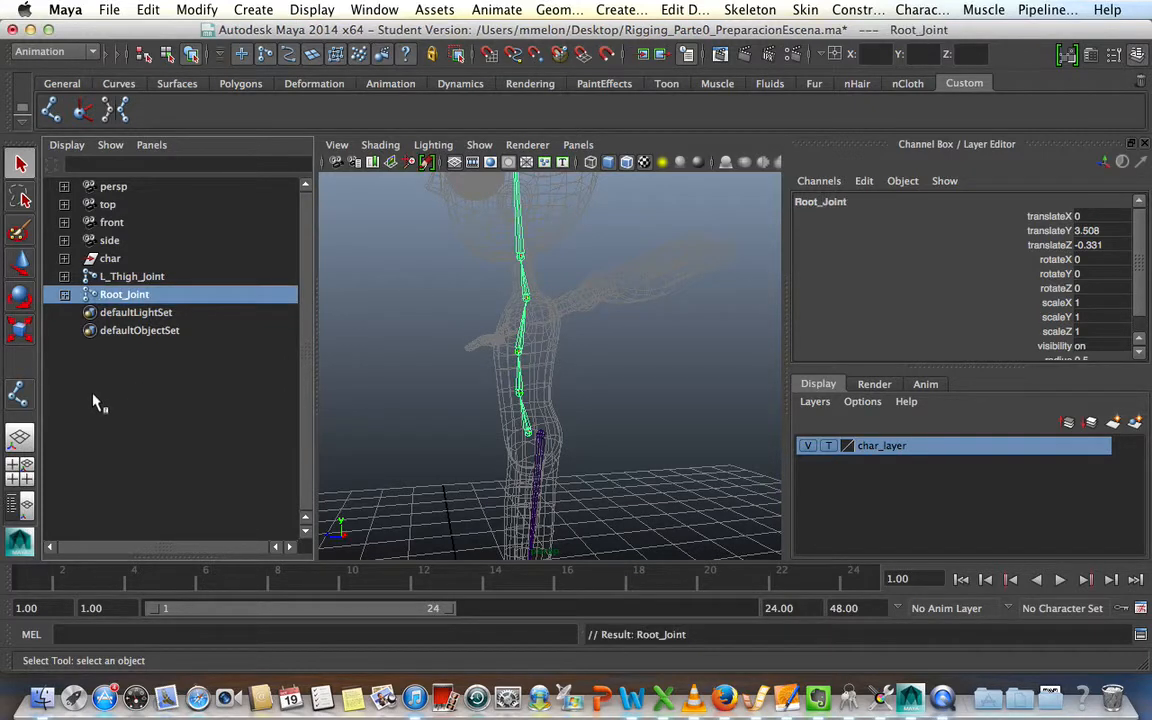
Expand the whole hierarchy under Root_Joint and rename its first child joint Back_Joint.
left_click(64, 294)
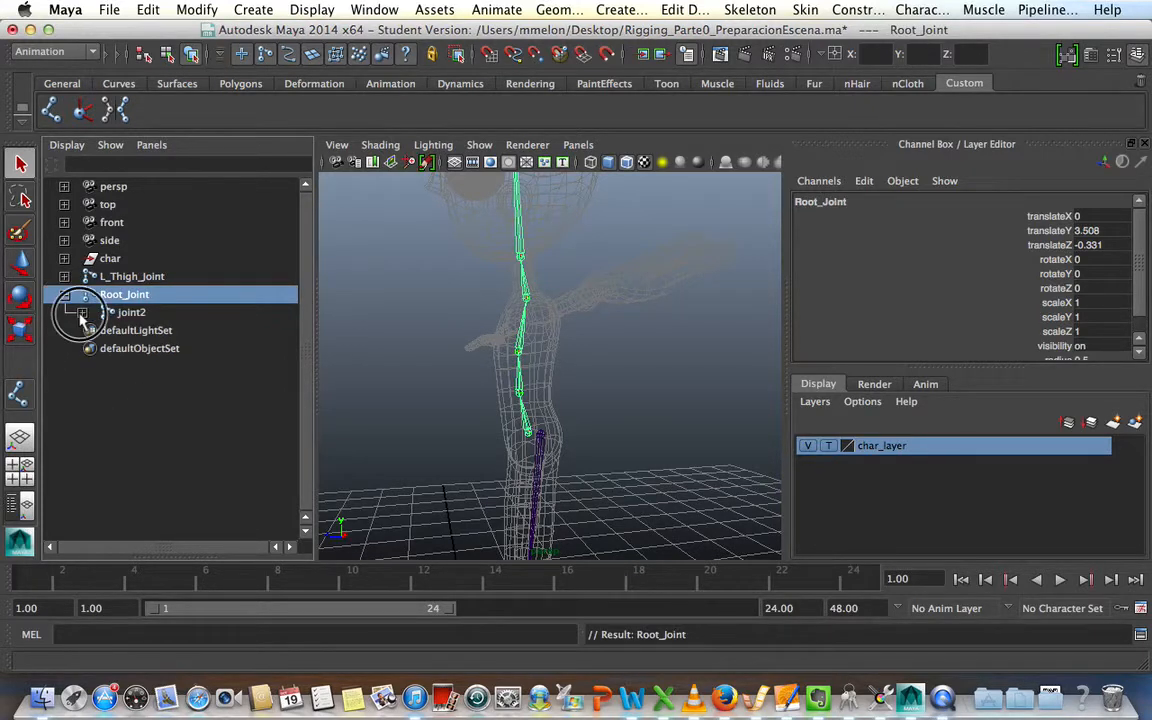
left_click(82, 312)
left_click(100, 330)
left_click(118, 348)
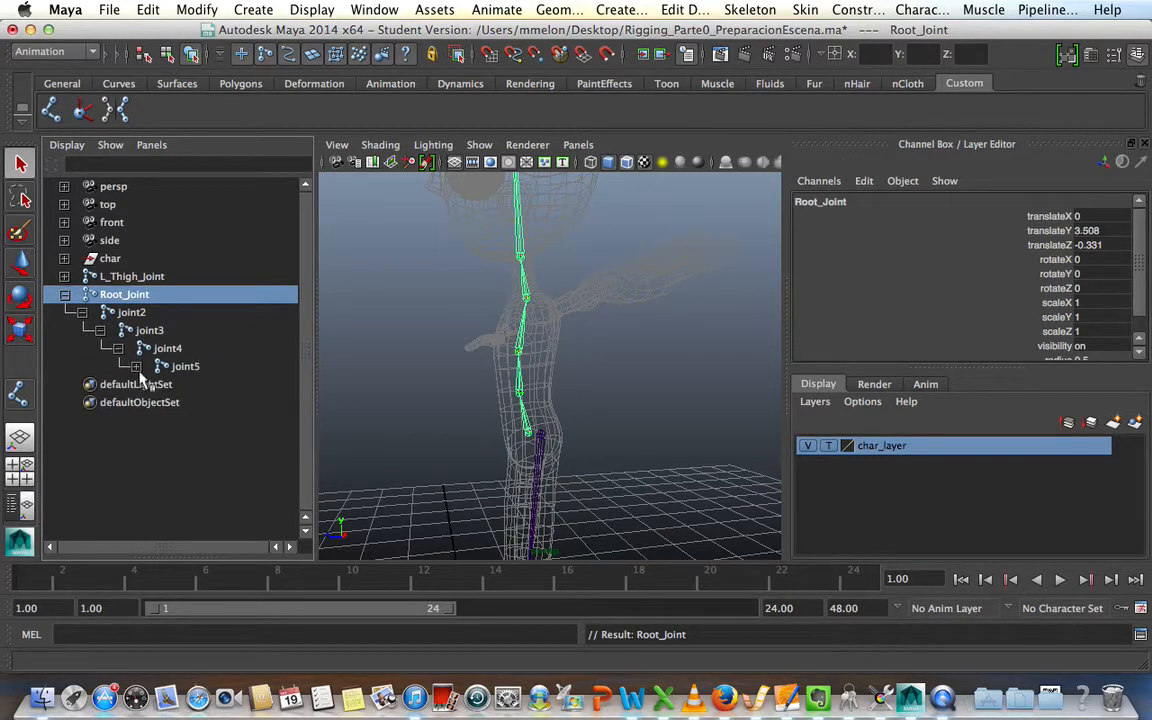
left_click(136, 366)
left_click(128, 313)
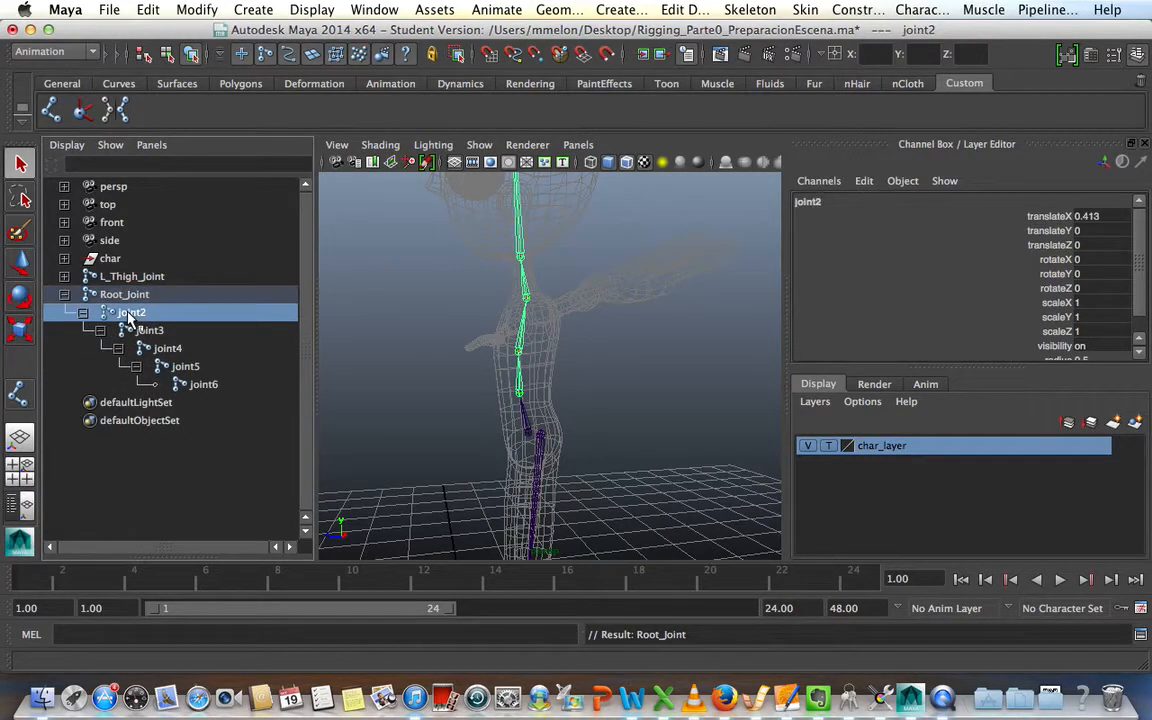
double_click(128, 313)
type("Back")
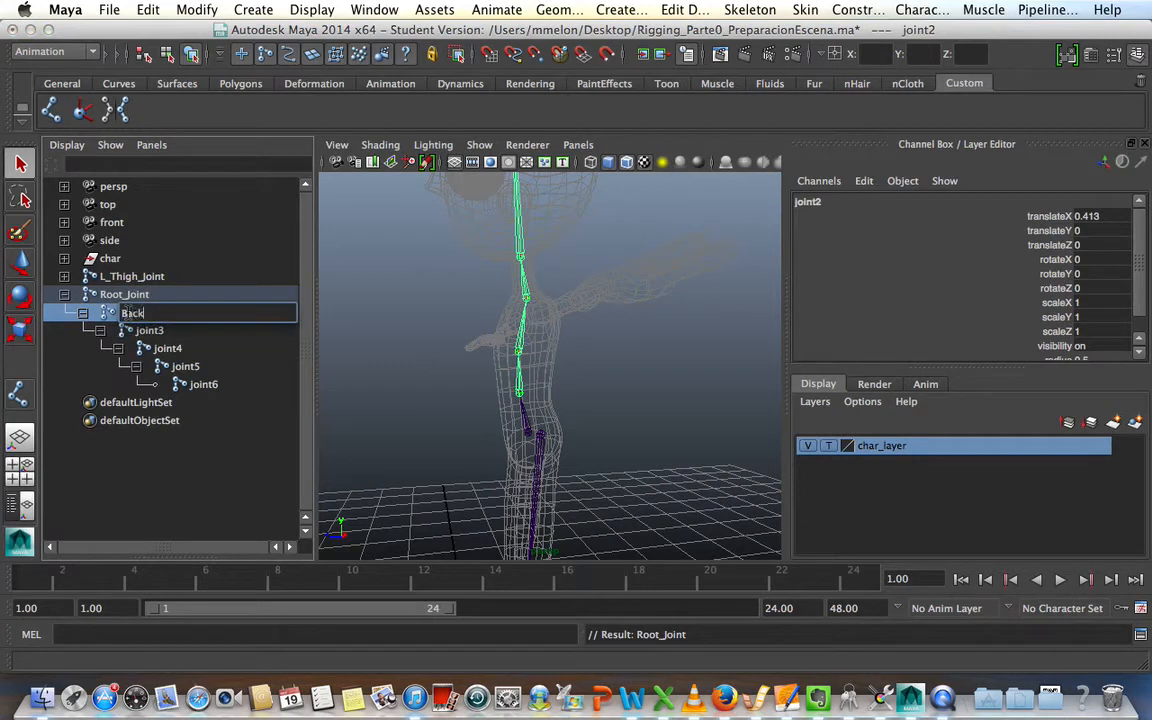
type("_Joint")
key("Return")
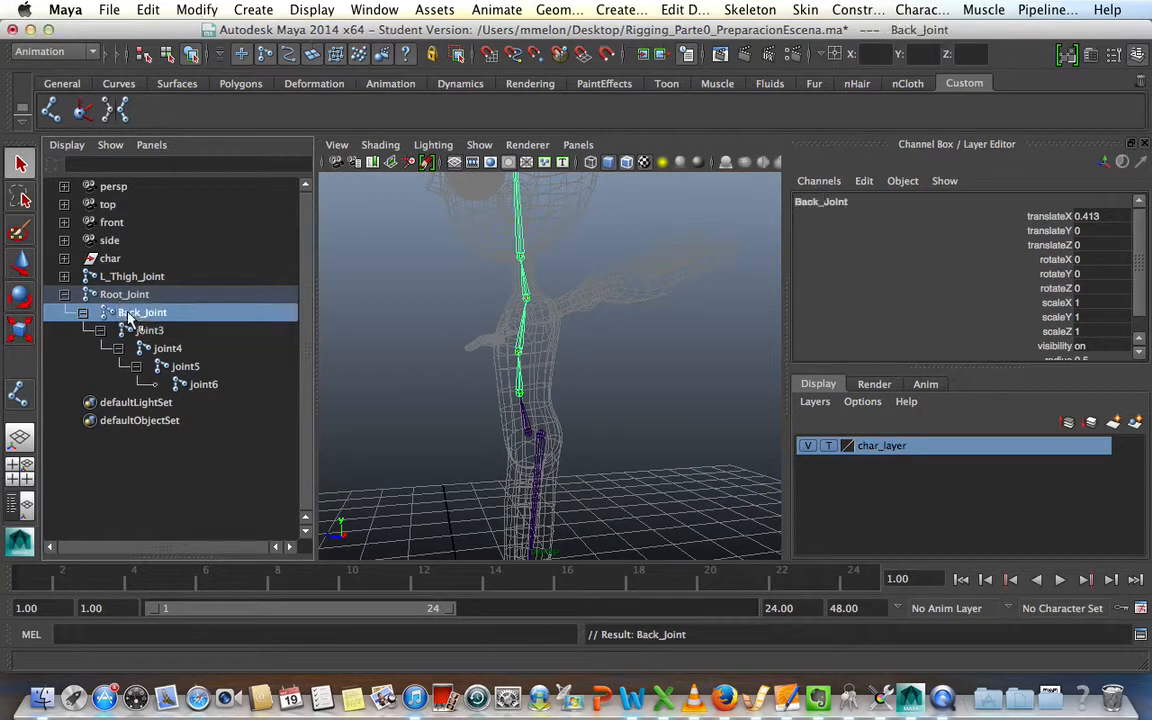
Rename the joint directly below Back_Joint in the hierarchy to Chest_Joint.
left_click(150, 331)
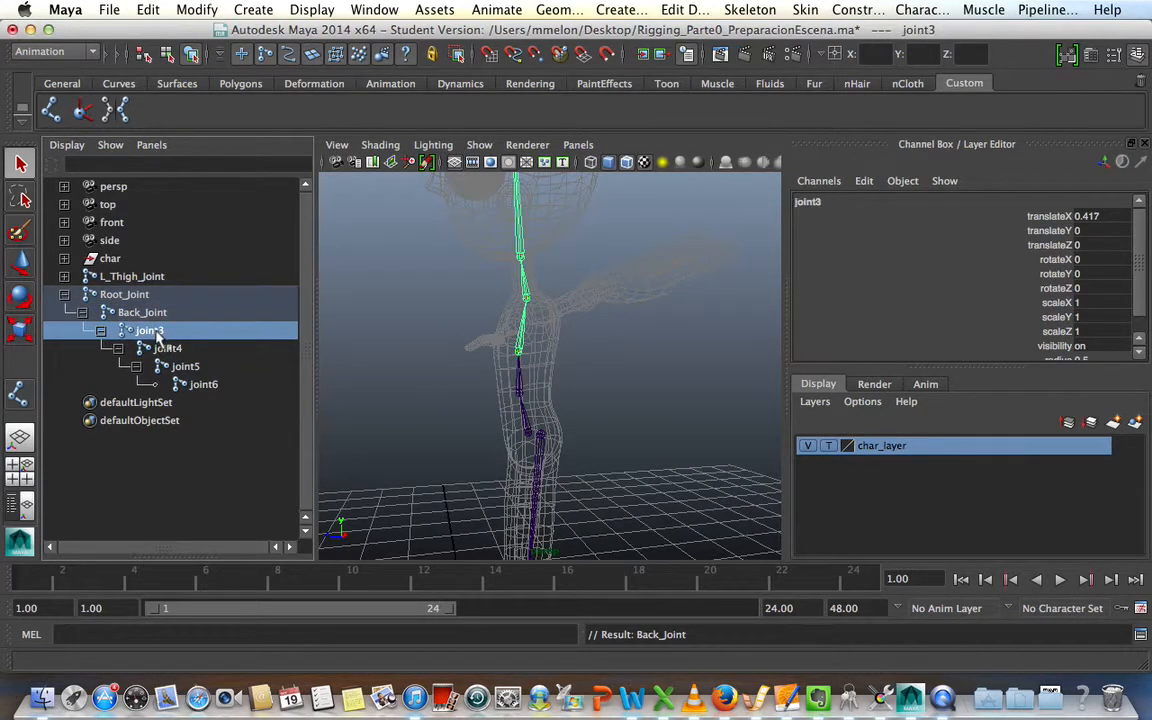
double_click(152, 331)
type("Chest")
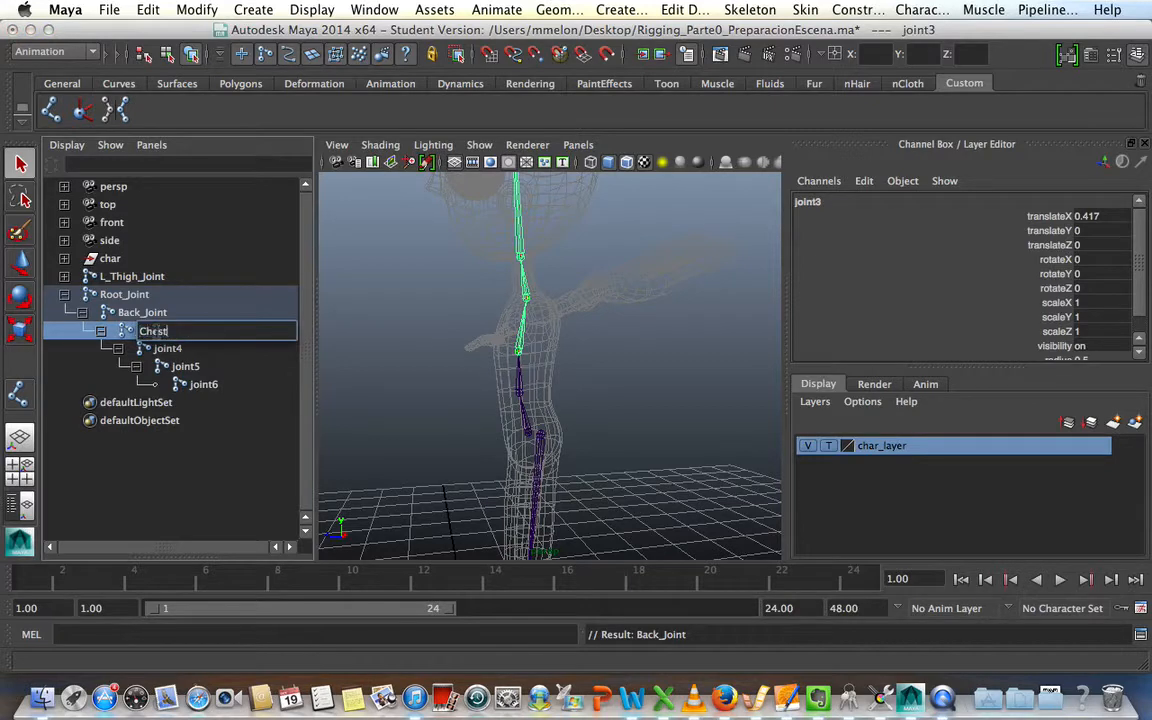
type("_Joint")
key("Return")
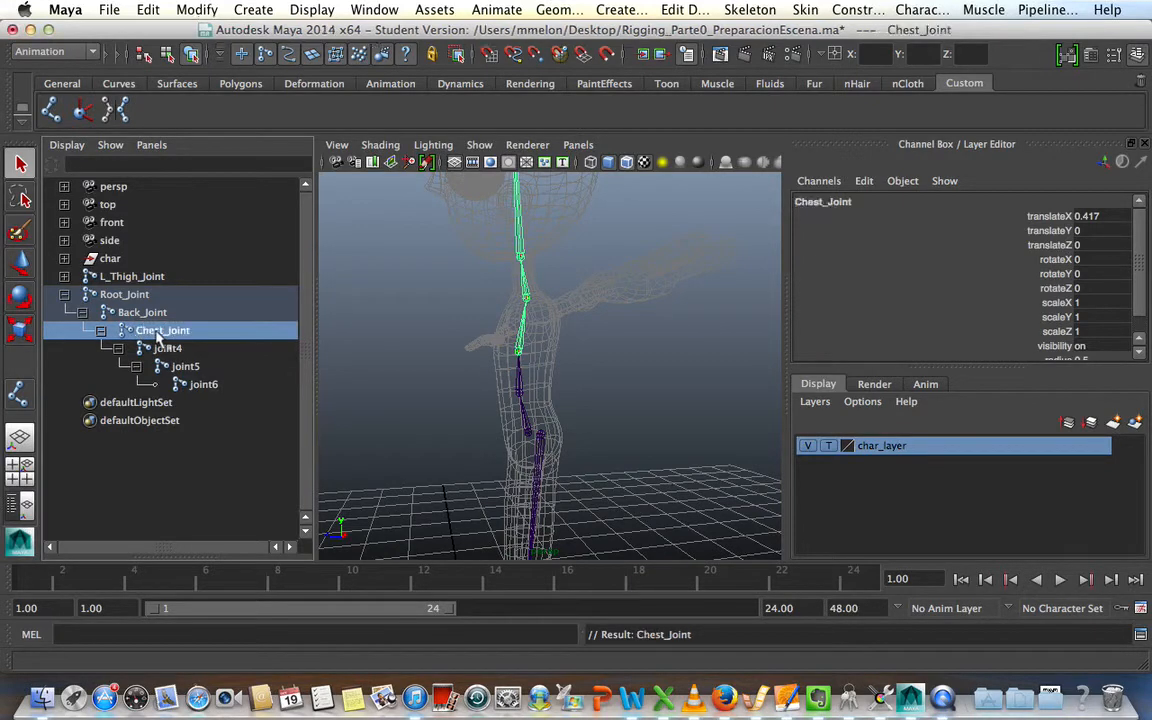
Rename the child joint of Chest_Joint to Neck_Joint.
left_click(168, 348)
double_click(172, 349)
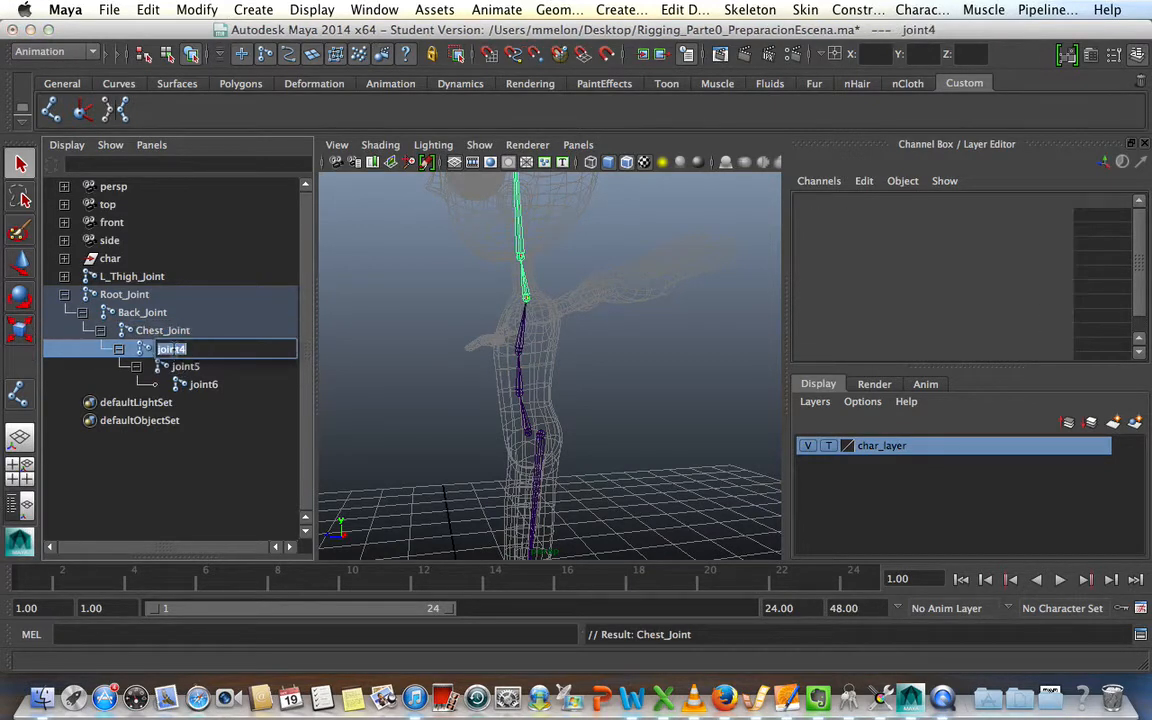
type("Neck_")
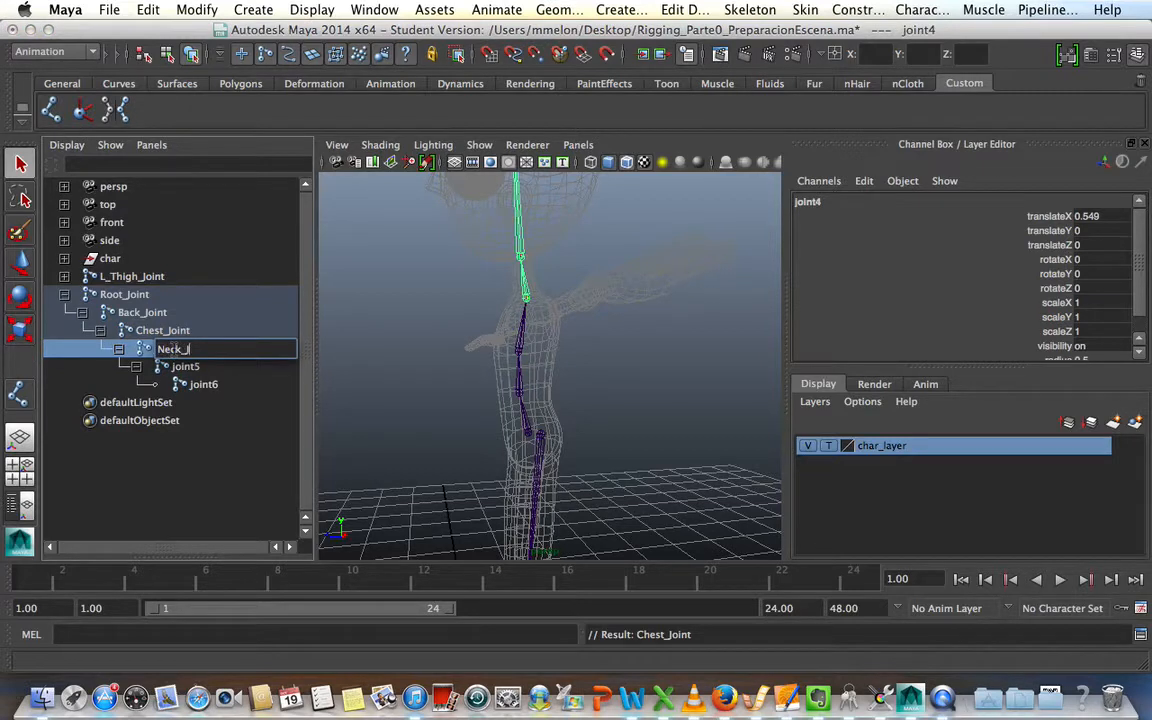
type("Joint")
key("Return")
Rename the child joint of Neck_Joint to Head_Joint.
double_click(186, 366)
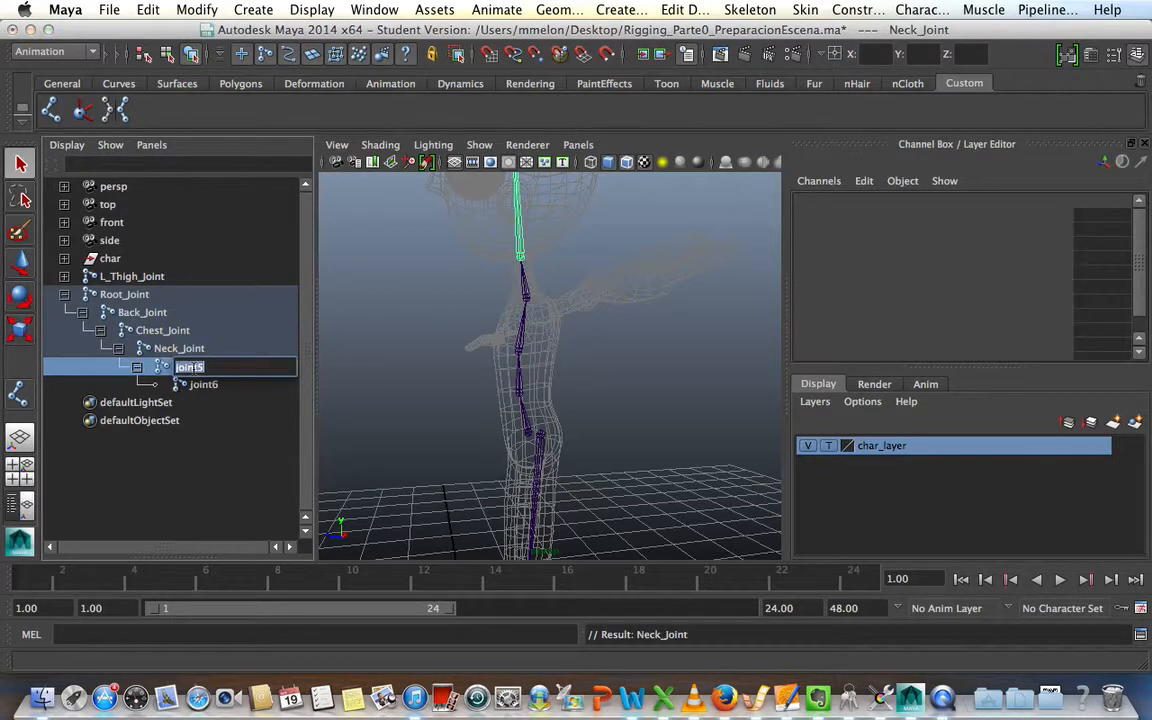
type("Head")
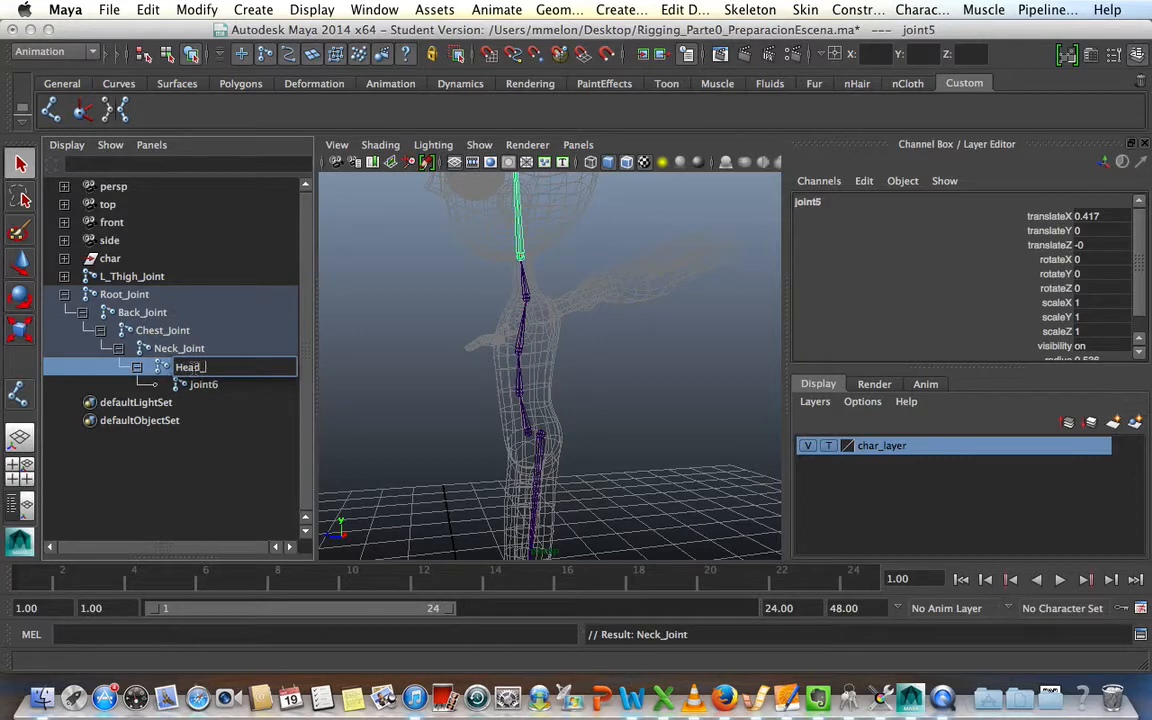
type("_Joint")
key("Return")
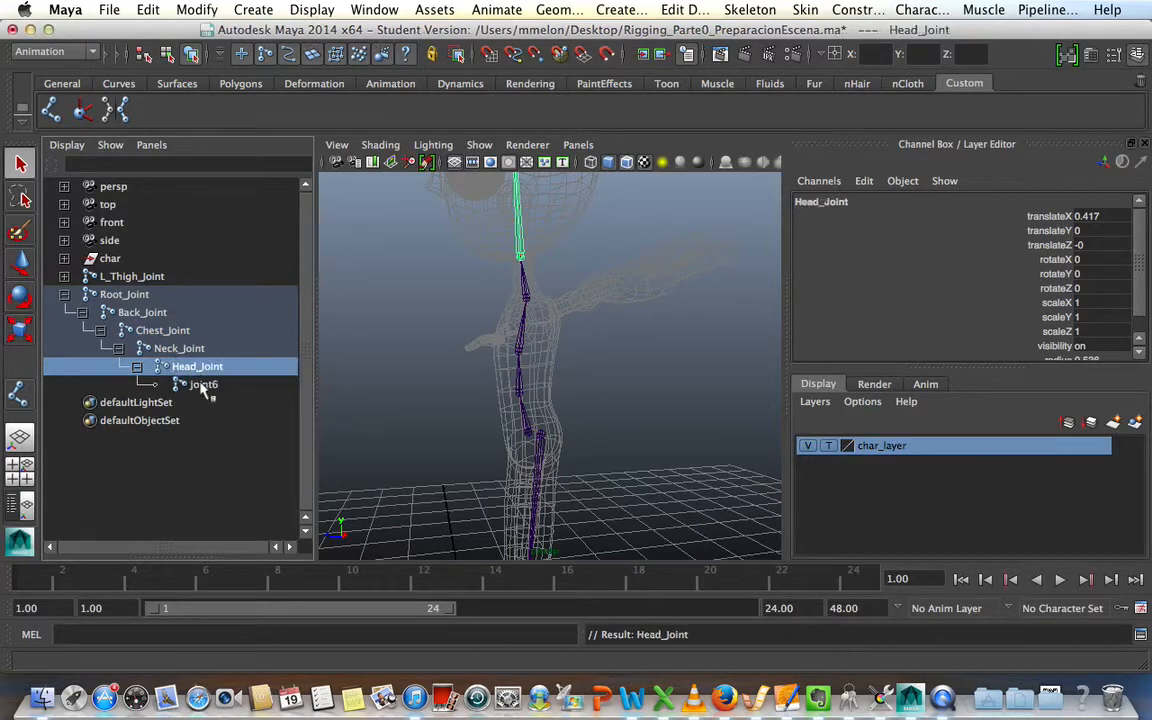
Rename the last joint of the chain, high in the head, to EndHead_Joint.
left_click(203, 386)
mouse_move(569, 221)
left_mouse_down("alt")
mouse_move(620, 310)
mouse_move(565, 222)
left_mouse_up("alt")
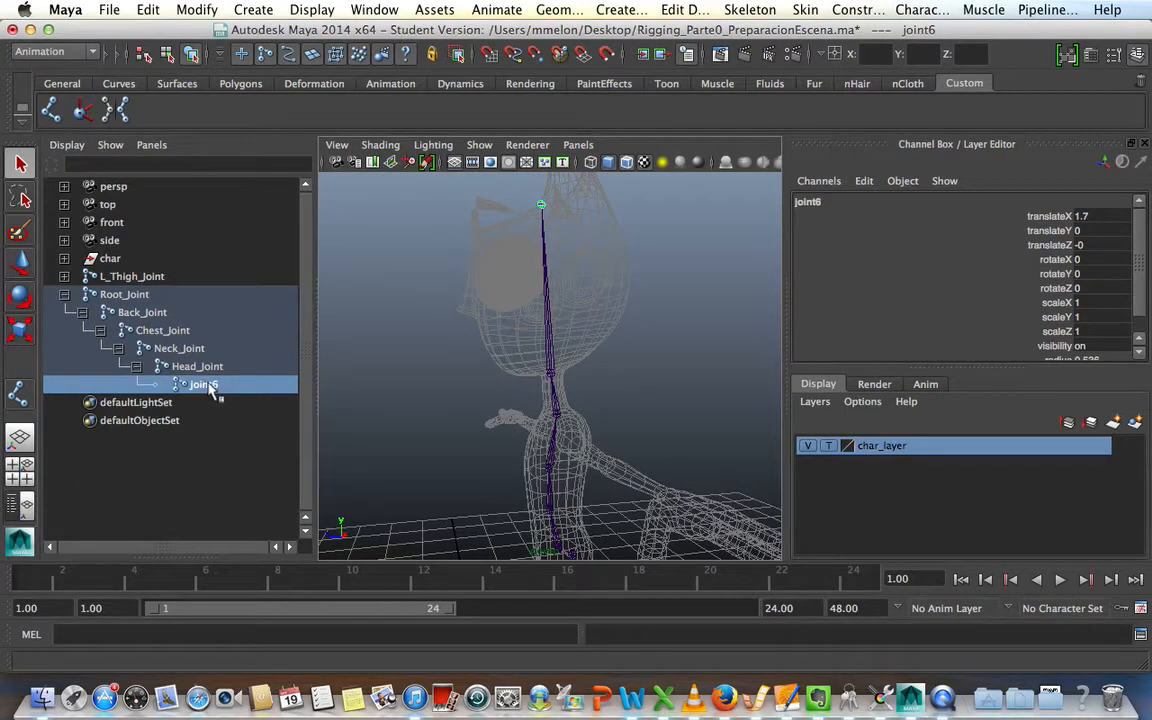
double_click(205, 386)
type("E")
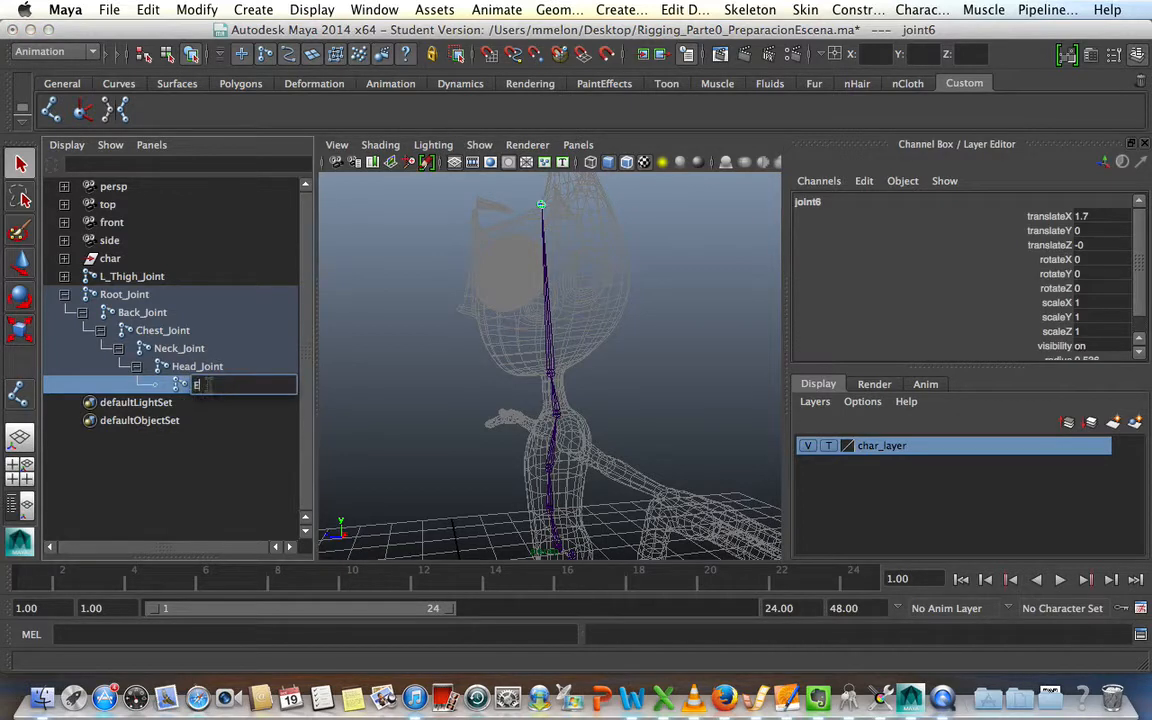
type("ndHead_Joint")
key("Return")
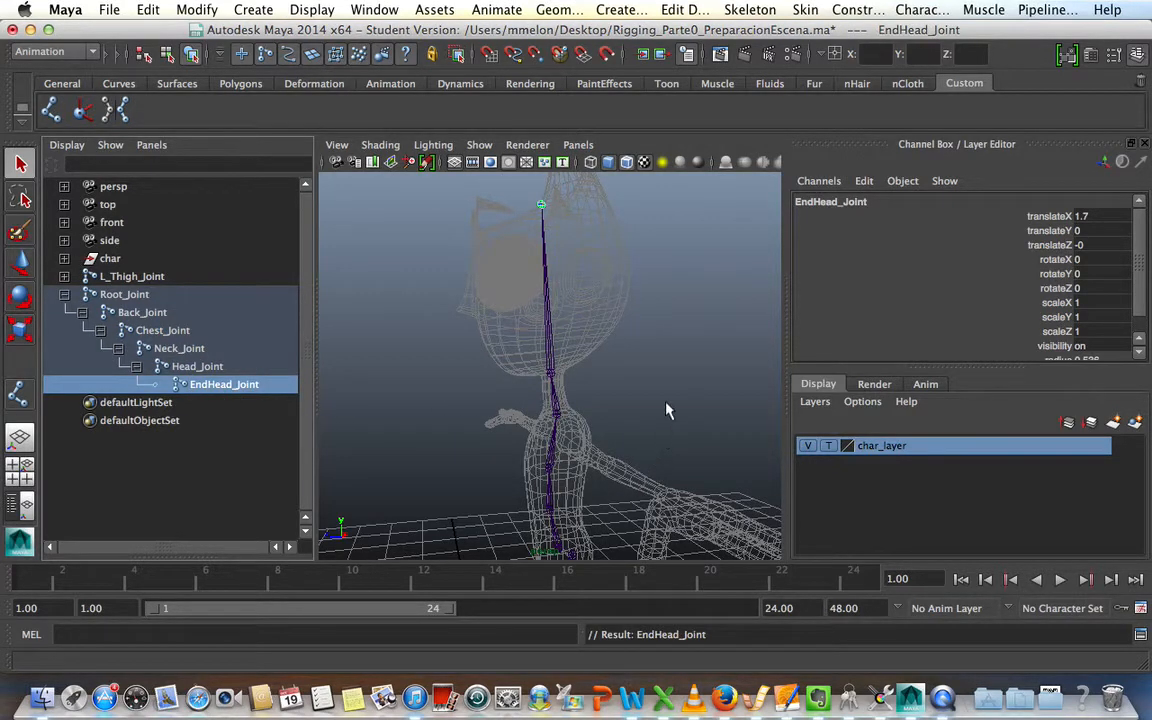
Move Chest_Joint slightly up without its child joints, to about translate X 0.526 and Y 0.003, and clear the selection.
middle_click_drag(666, 404, 672, 213, "alt")
left_click_drag(512, 342, 494, 342, "alt")
middle_click_drag(679, 290, 681, 373, "alt")
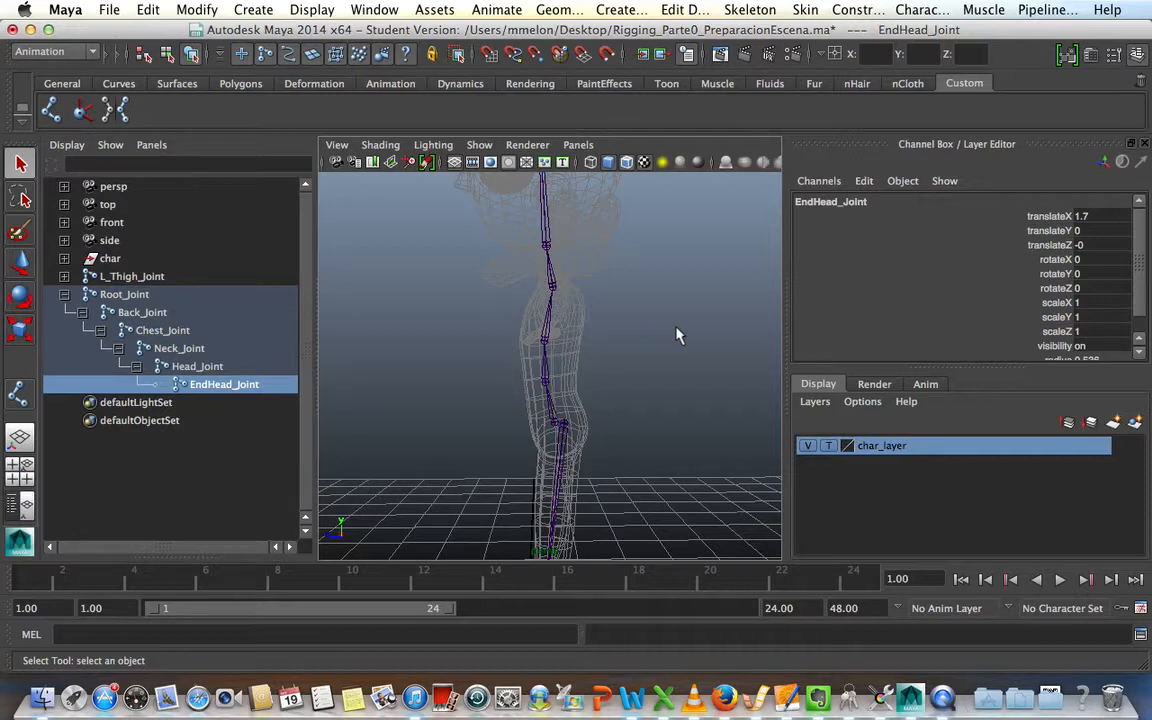
left_click(545, 345)
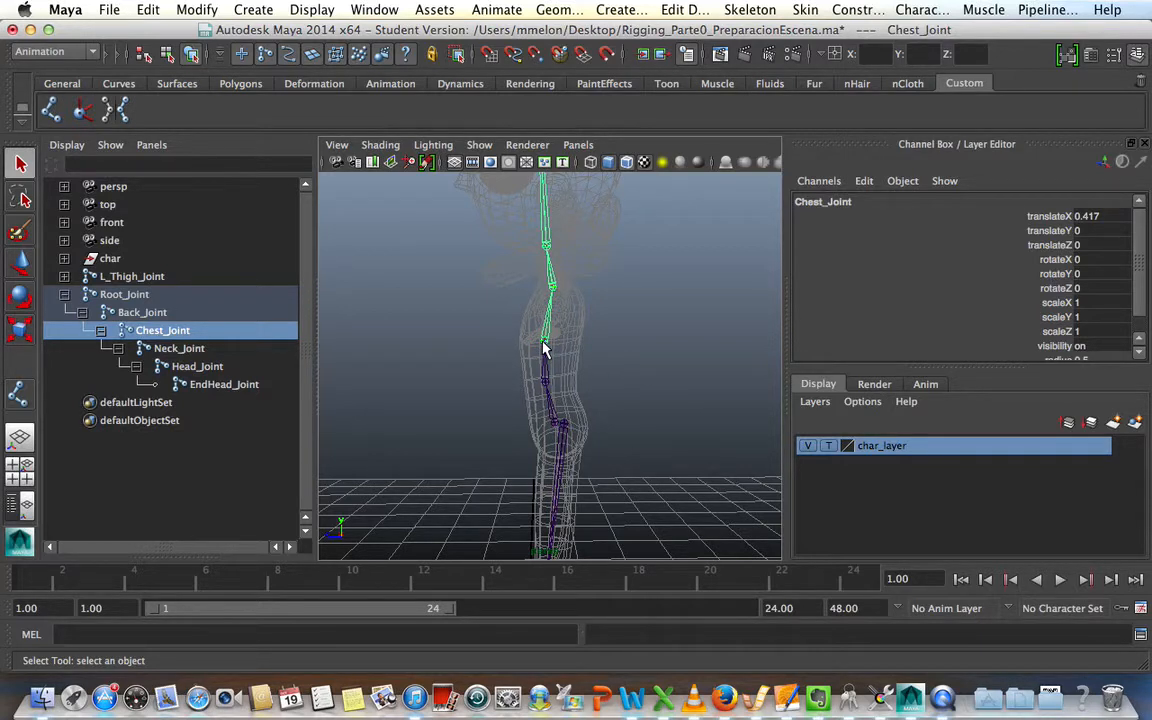
left_click(20, 255)
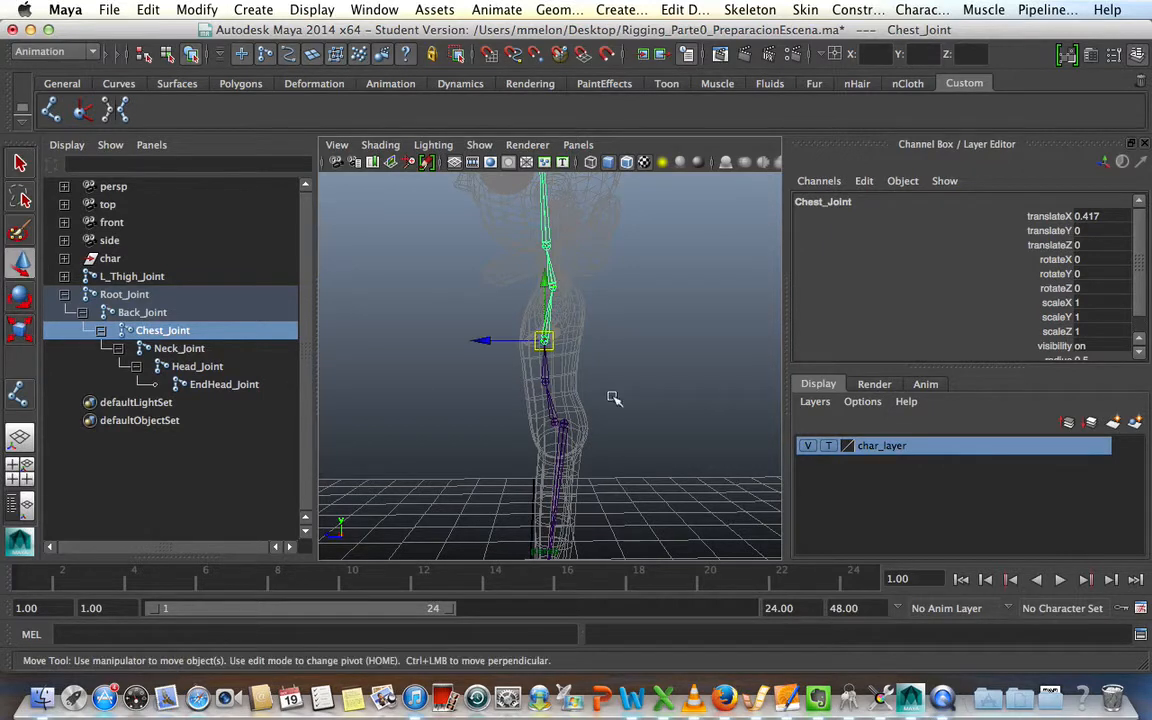
key("Home")
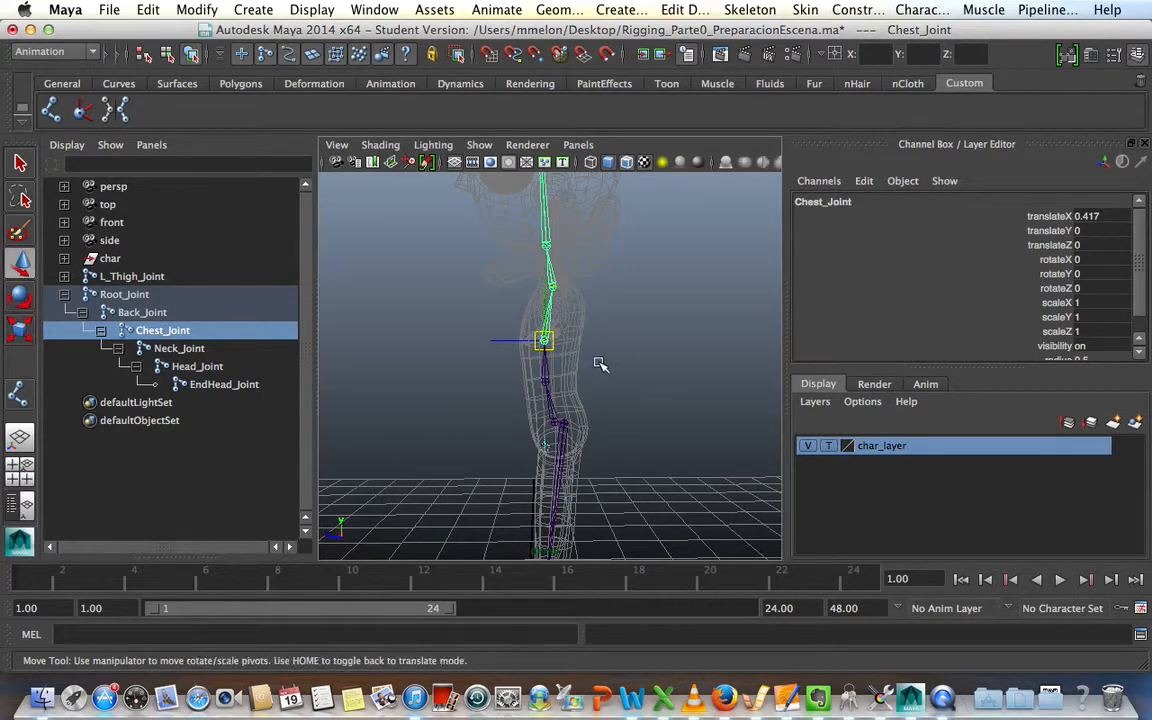
left_click_drag(545, 343, 548, 332)
key("Home")
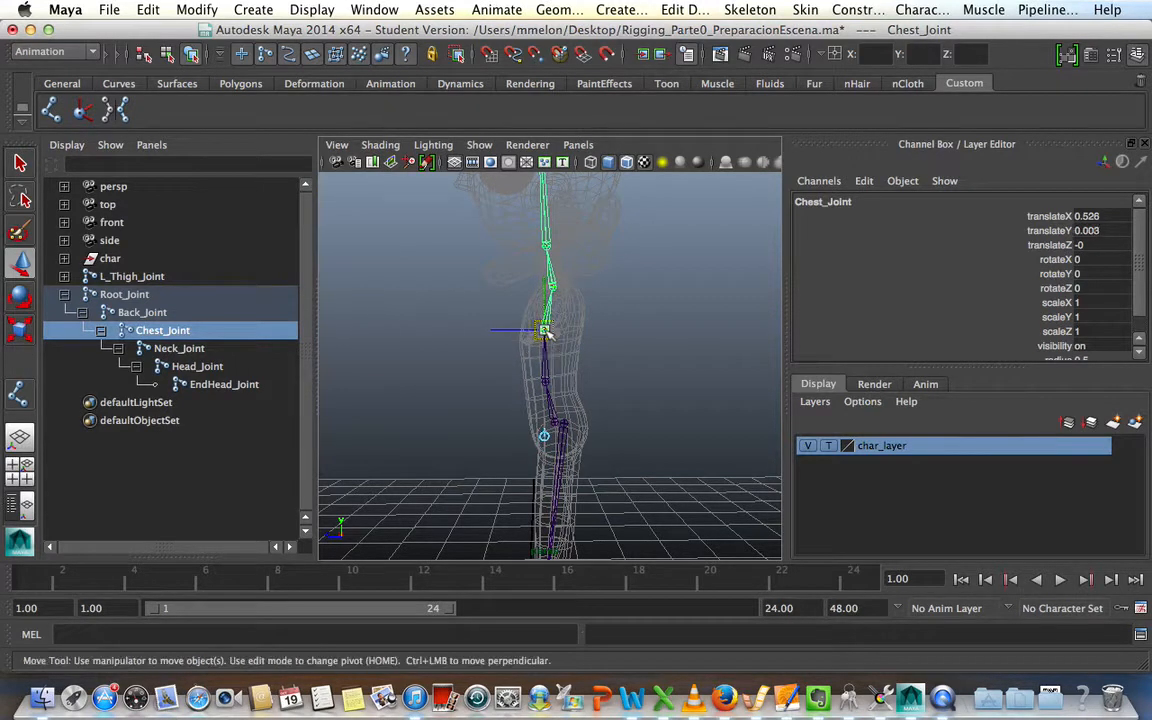
left_click(674, 403)
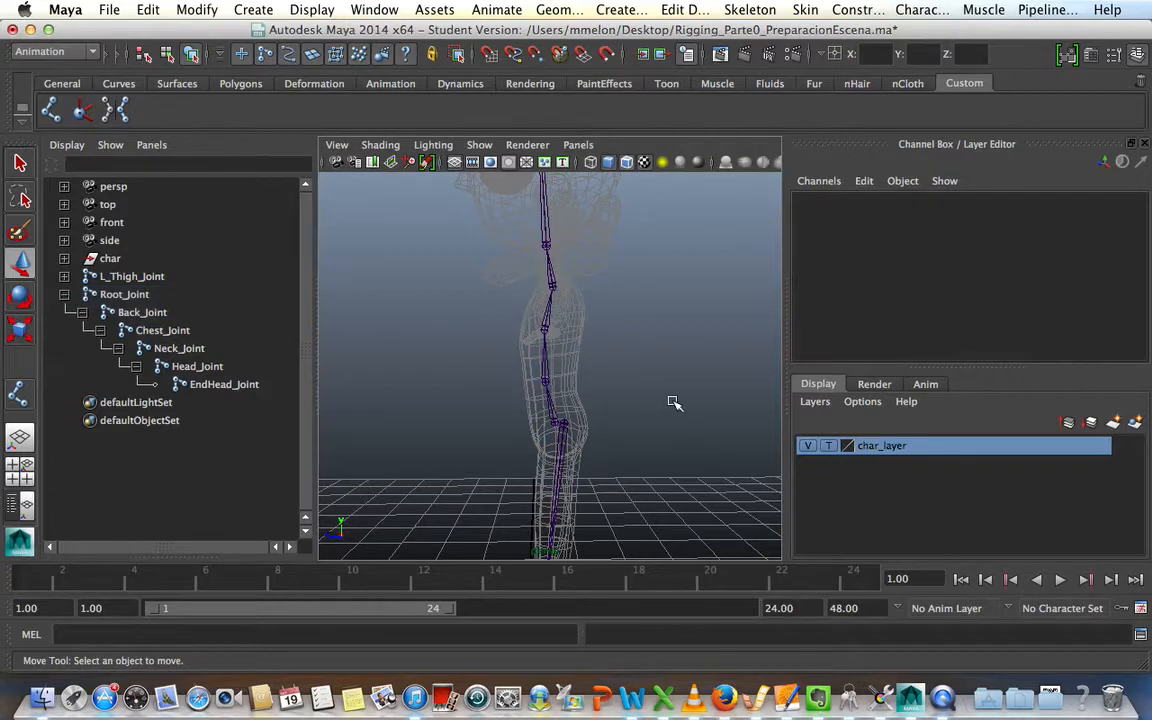
left_click(672, 404)
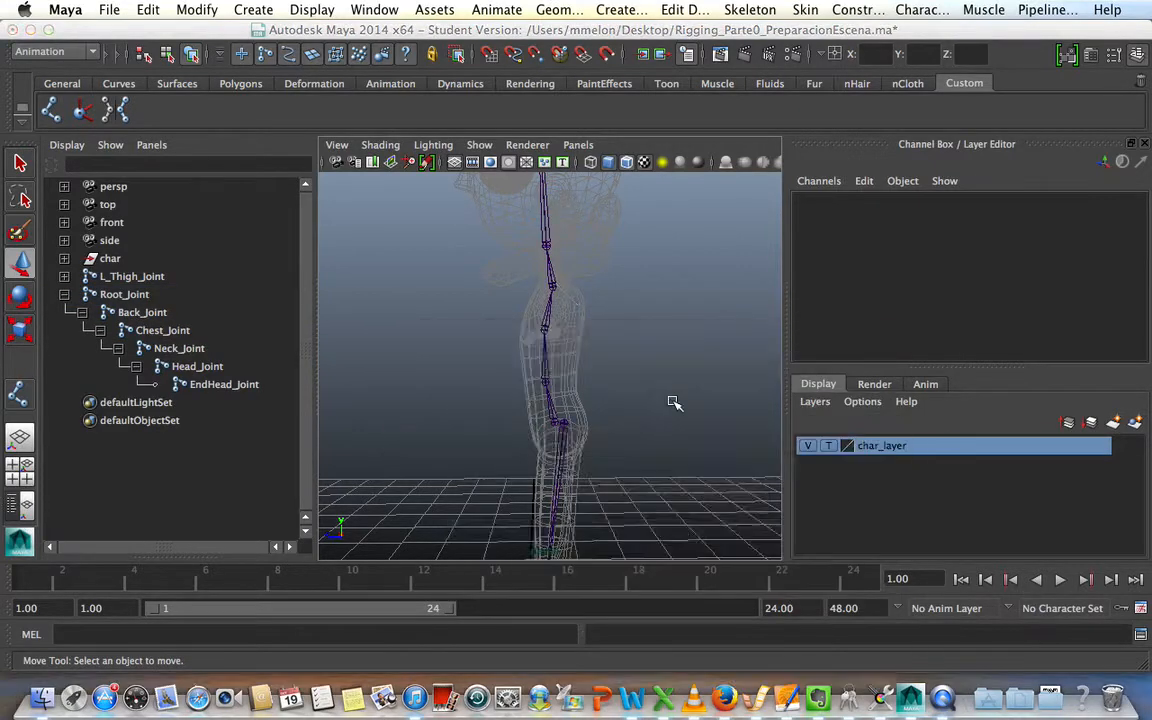
Switch from the Outliner layout to a maximized top view framed on the character's left arm.
key("space")
left_click_drag(571, 419, 621, 440, "alt")
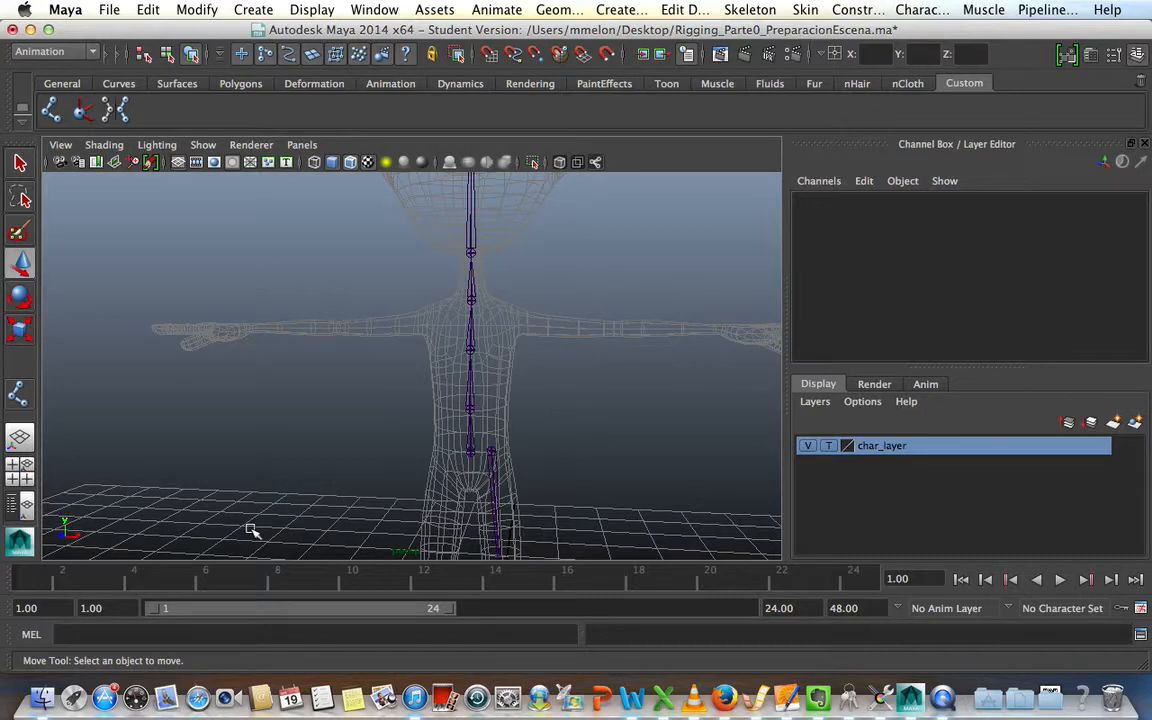
left_click(20, 465)
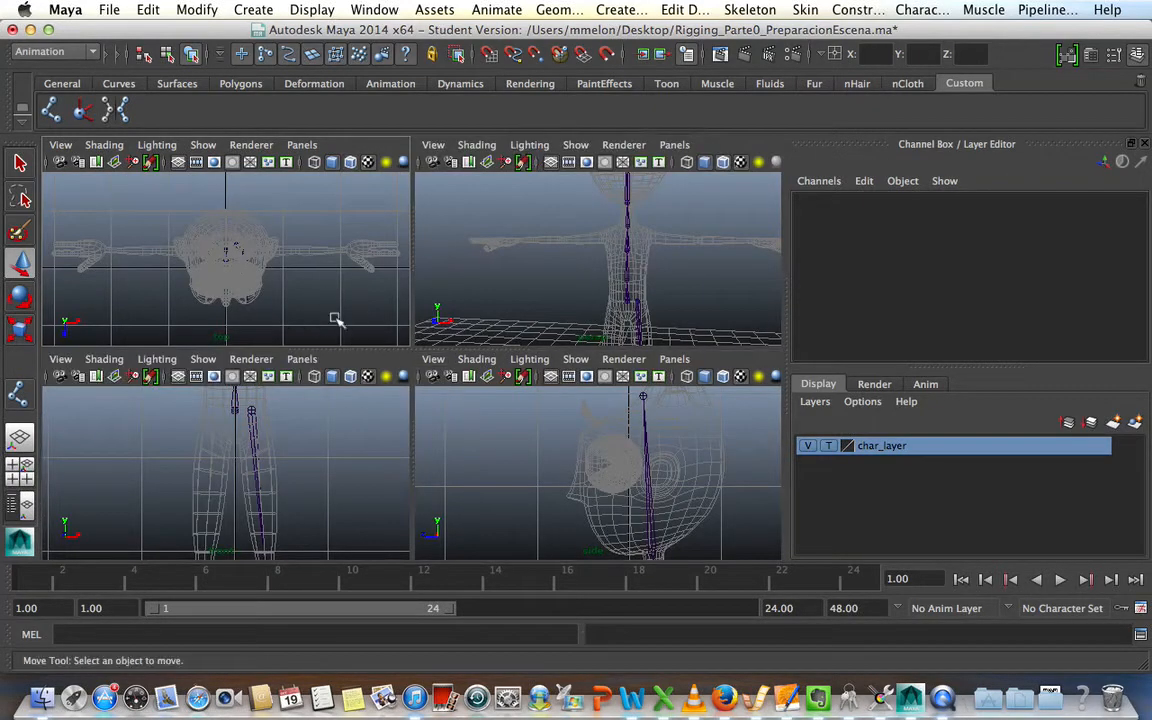
key("space")
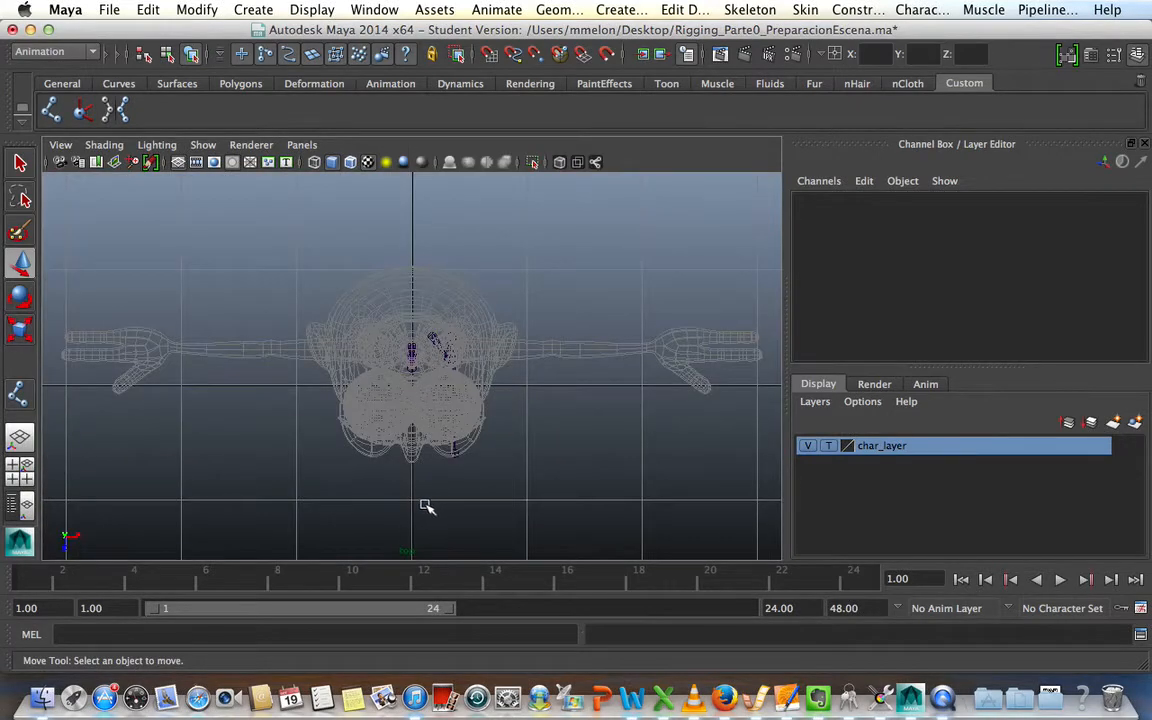
right_click_drag(344, 489, 707, 476, "alt")
middle_click_drag(707, 476, 404, 465, "alt")
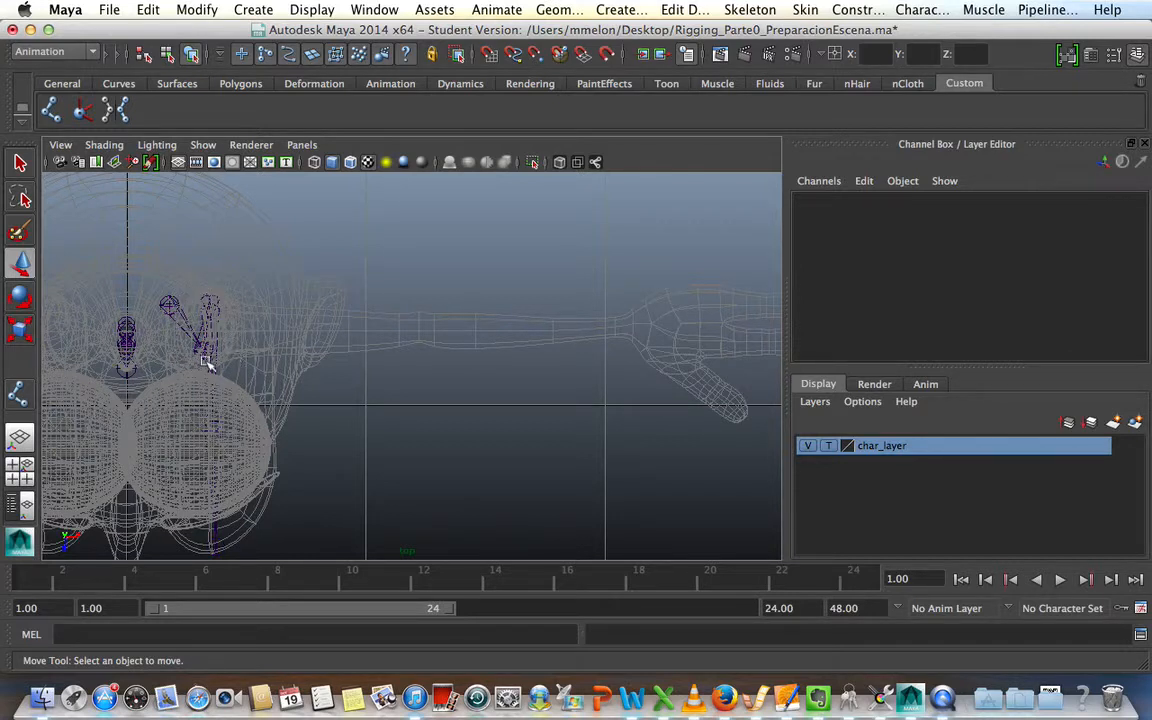
Start a new joint chain along the left arm in the top view with joints at the shoulder, elbow and wrist.
left_click(51, 108)
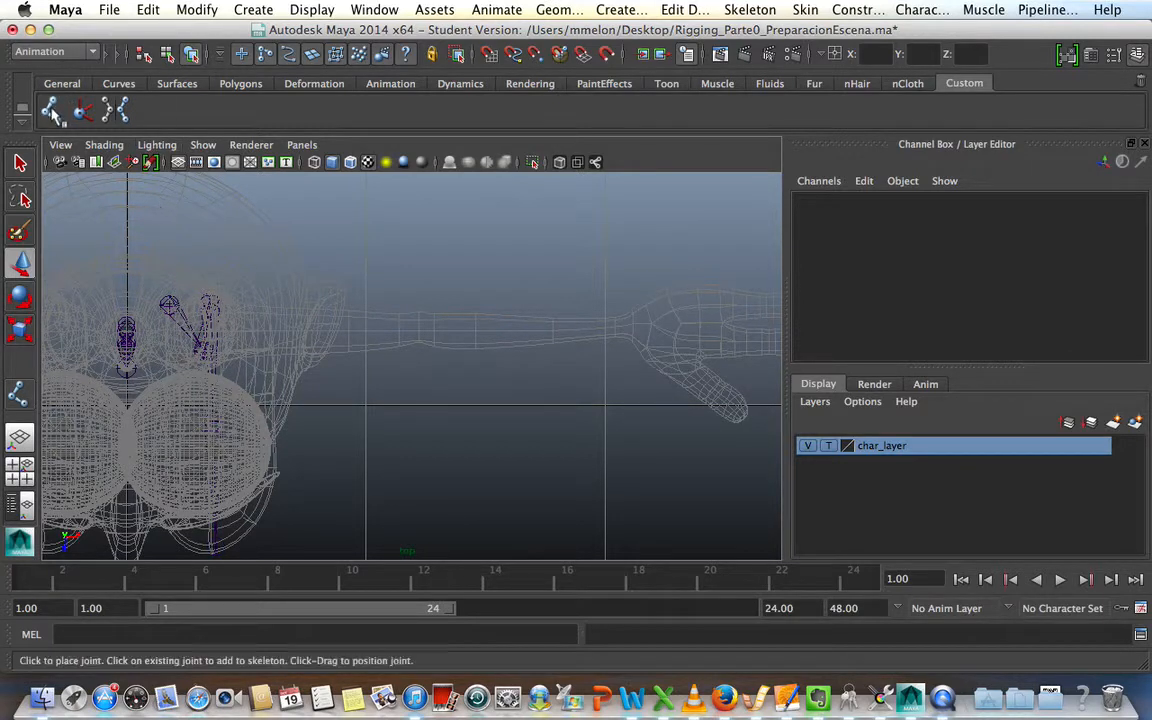
left_click(241, 331)
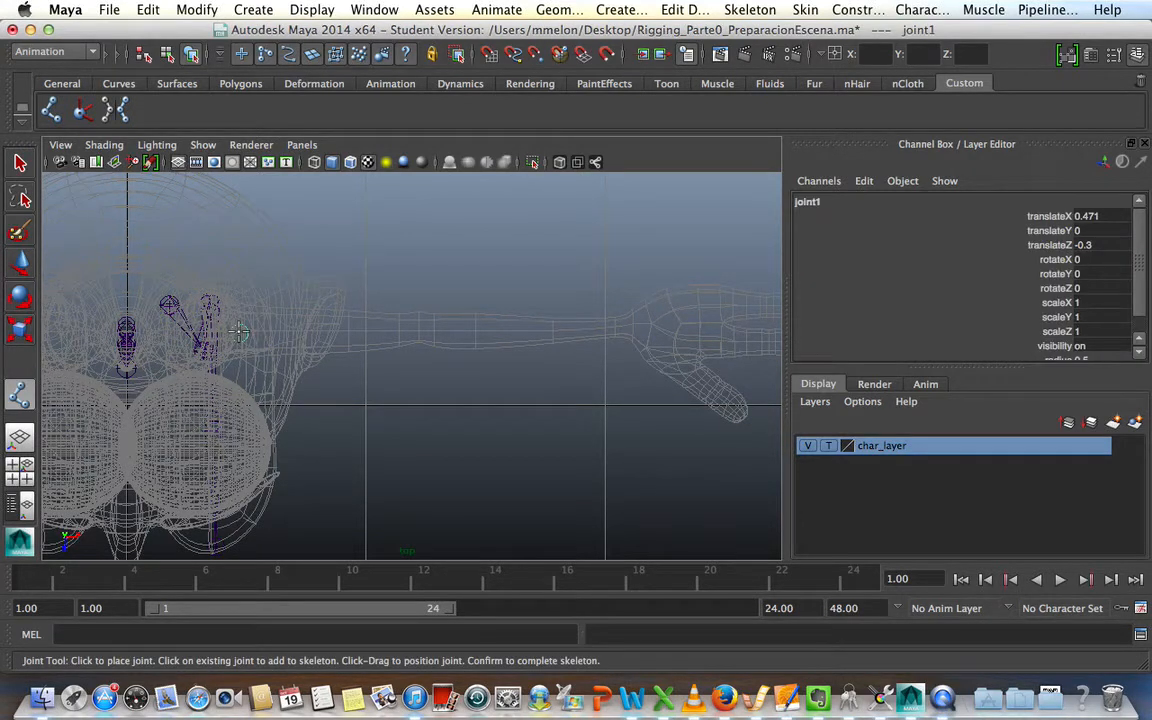
left_click(420, 316)
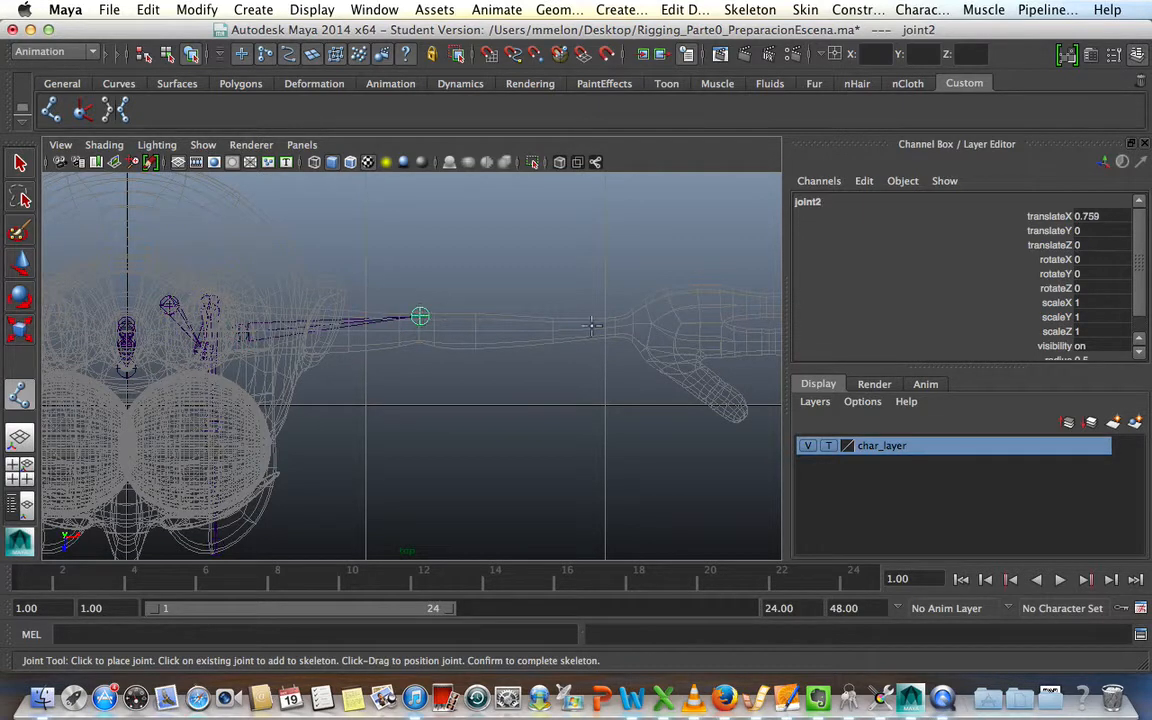
left_click(623, 328)
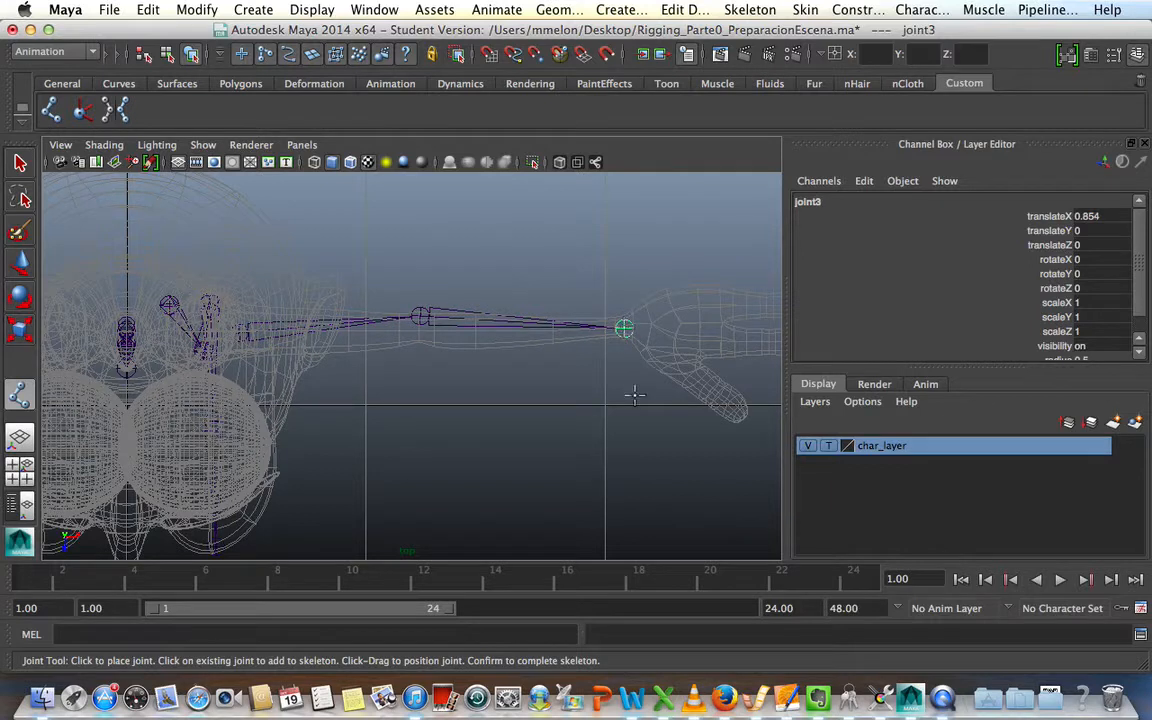
Continue the arm chain from the wrist with four joints along the finger next to the thumb, and complete the chain.
middle_click_drag(627, 402, 278, 383, "alt")
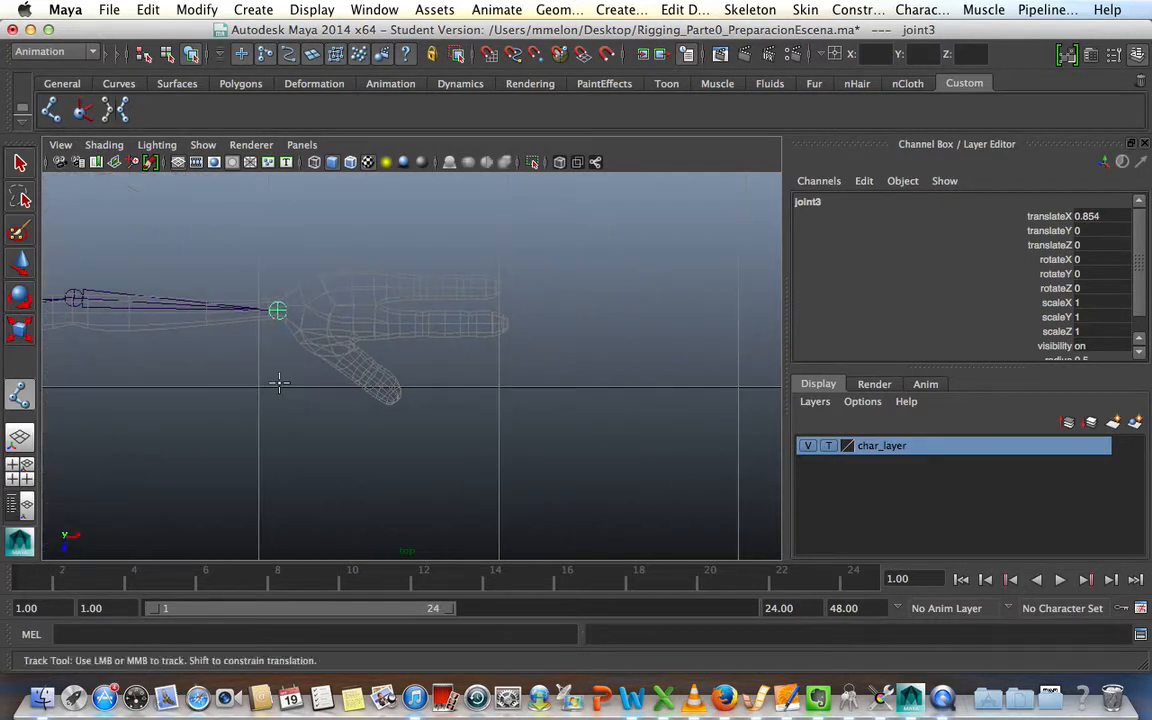
left_click(387, 323)
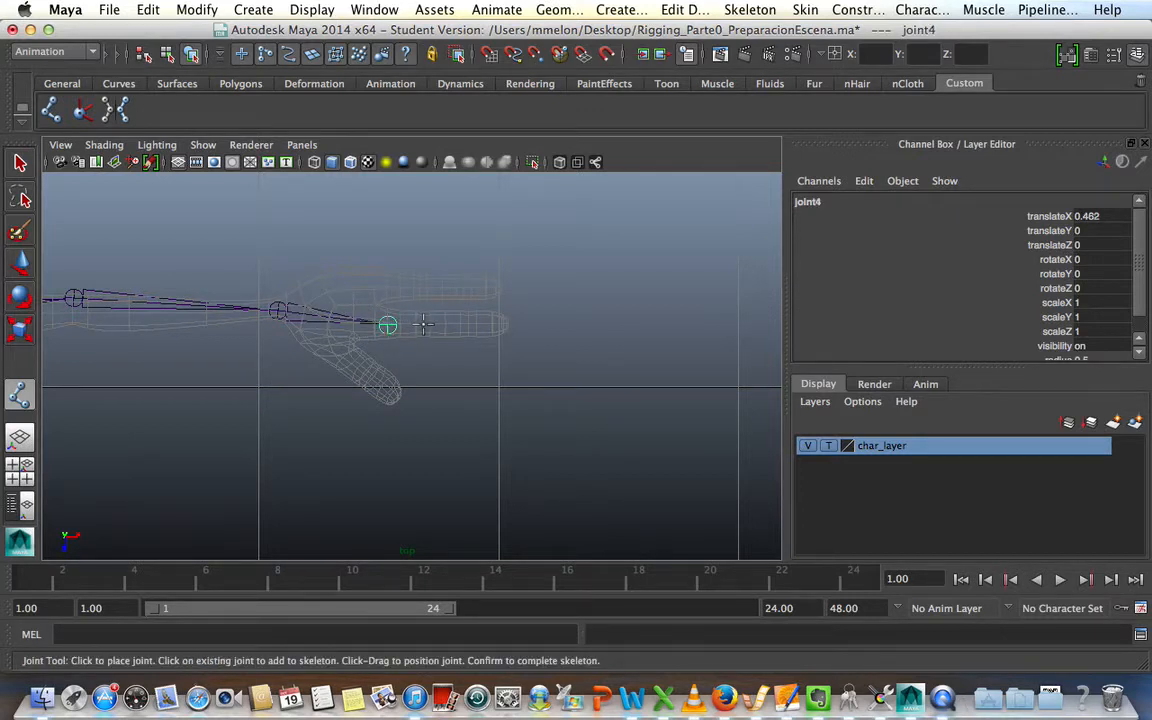
left_click(424, 324)
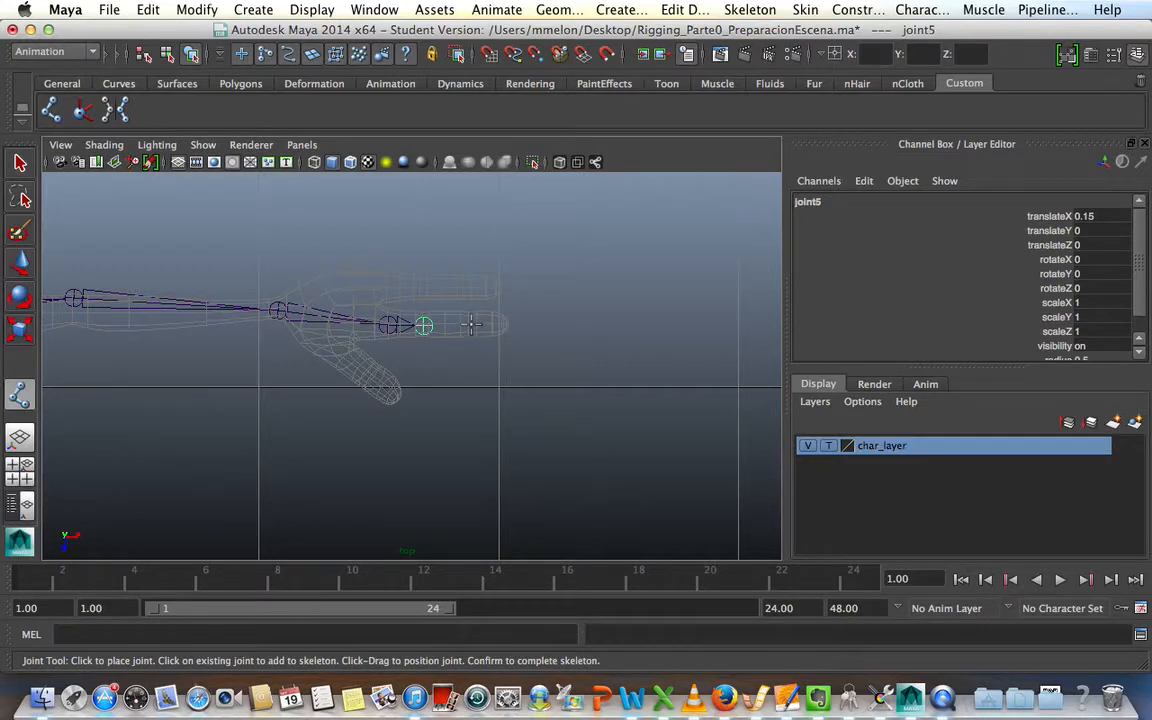
left_click(472, 323)
left_click(508, 325)
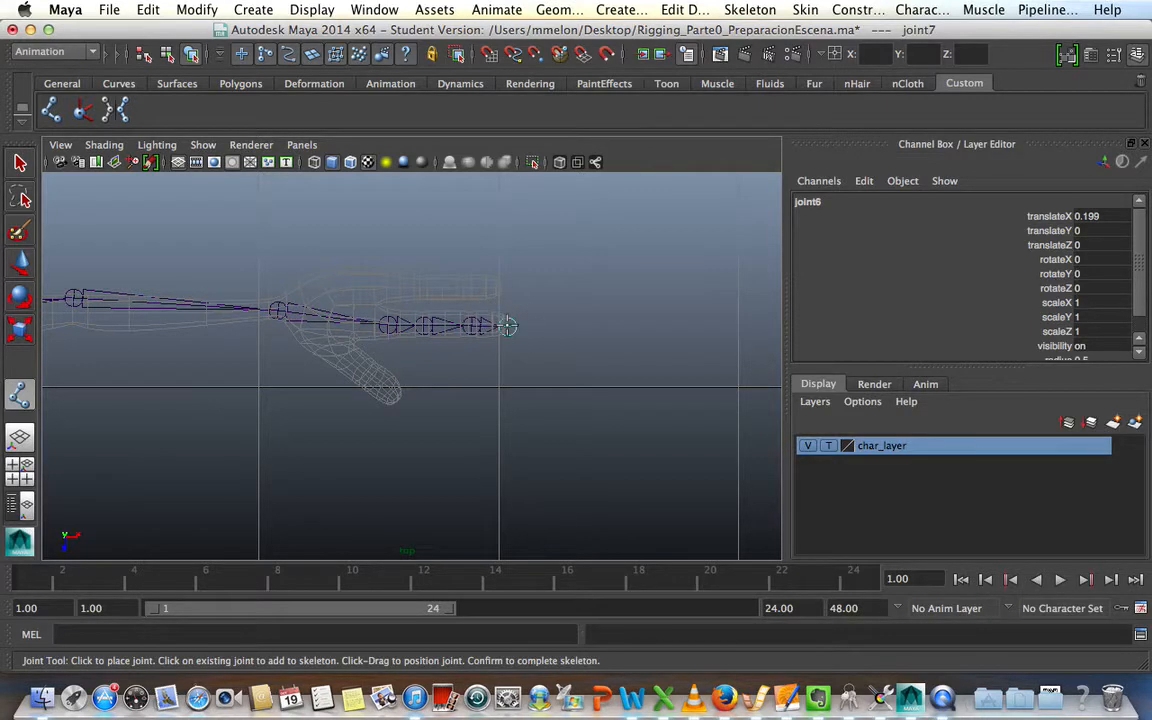
key("w")
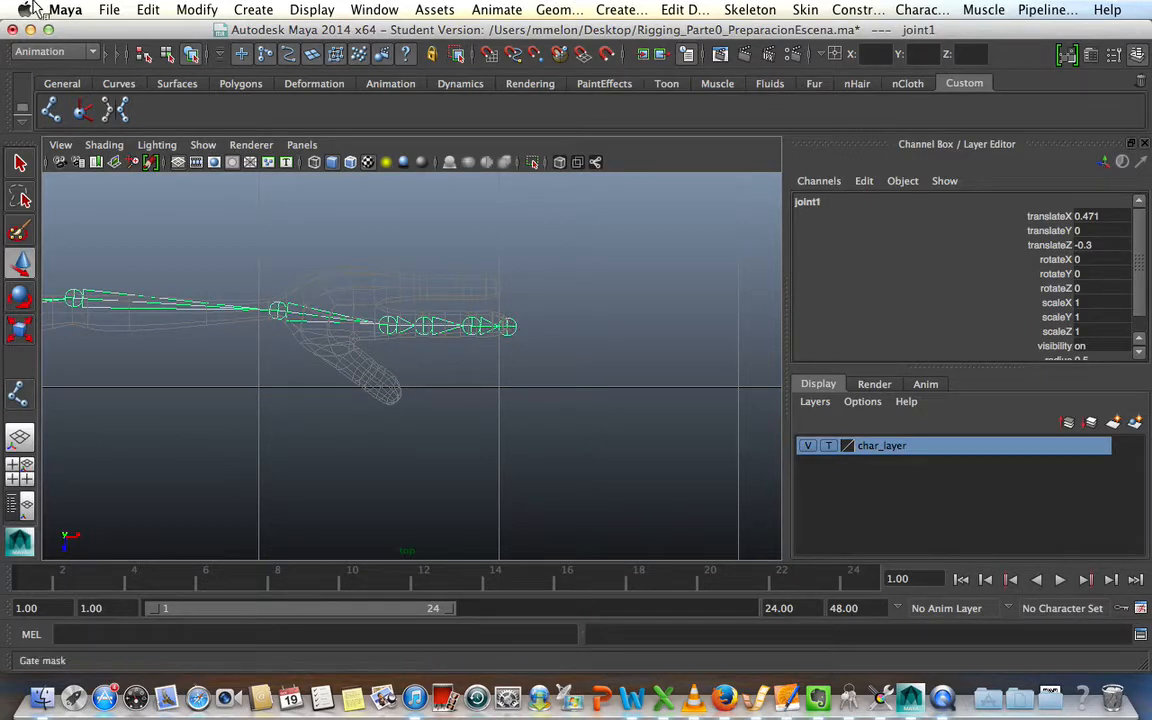
Create a separate four-joint chain along the other finger, farther from the thumb, from its base to its tip.
left_click(50, 109)
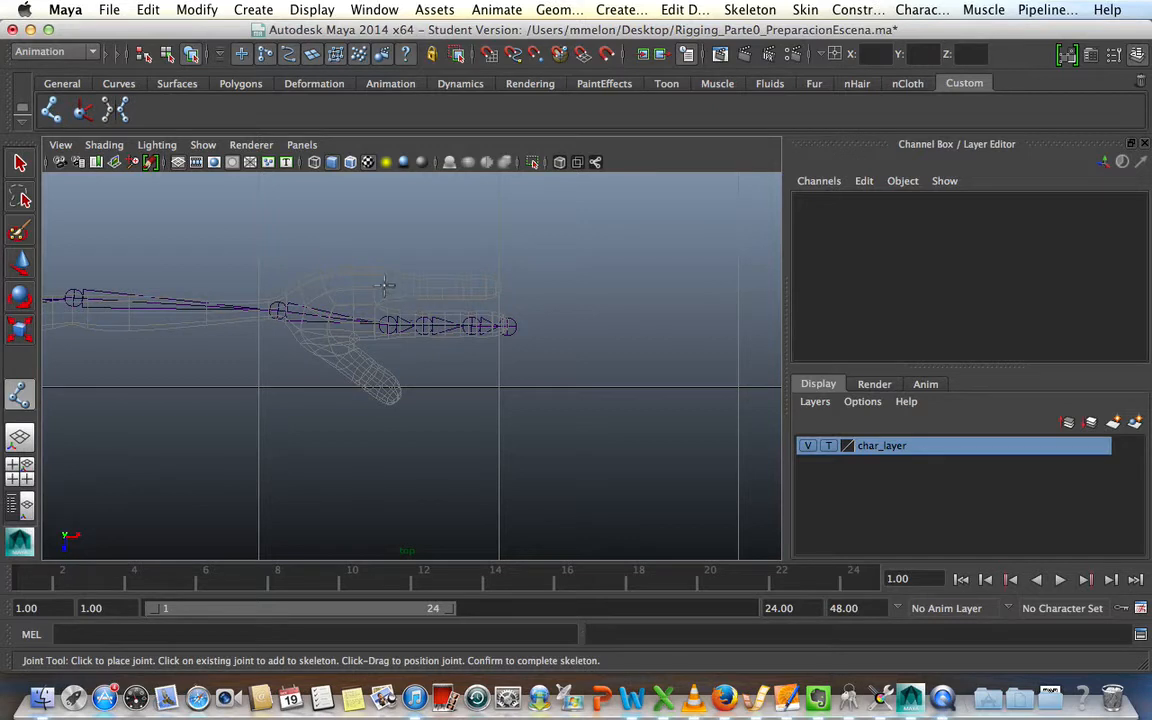
left_click(388, 287)
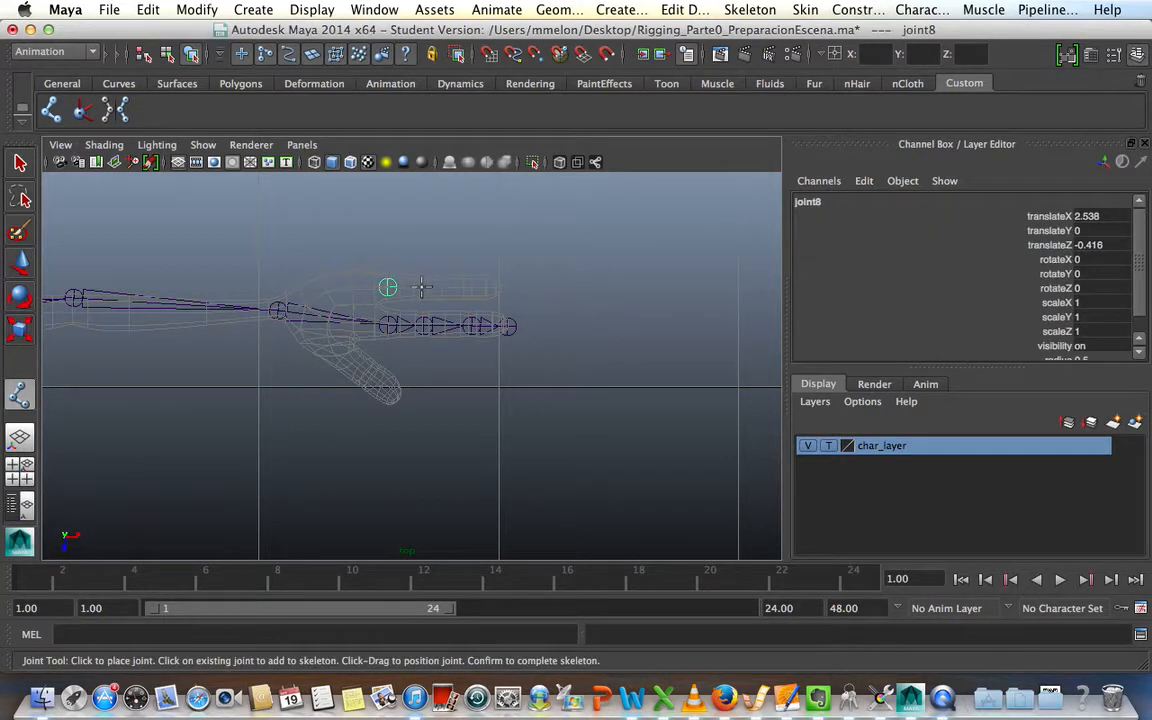
left_click(422, 288)
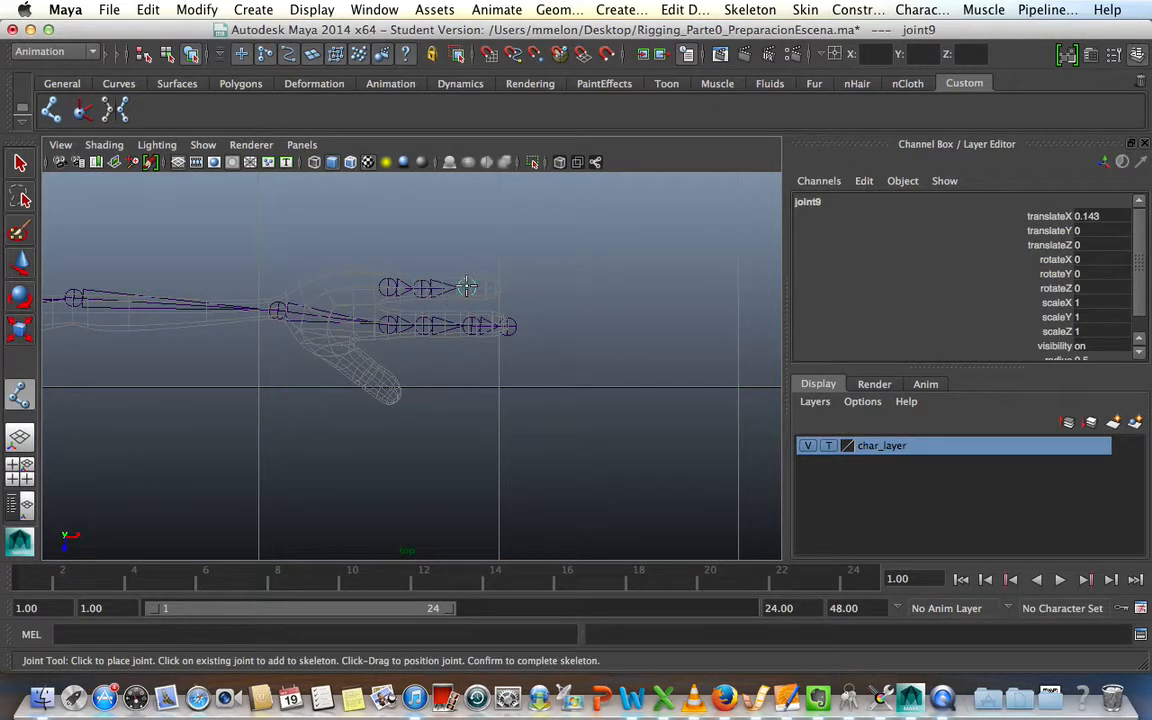
left_click(466, 288)
left_click(504, 287)
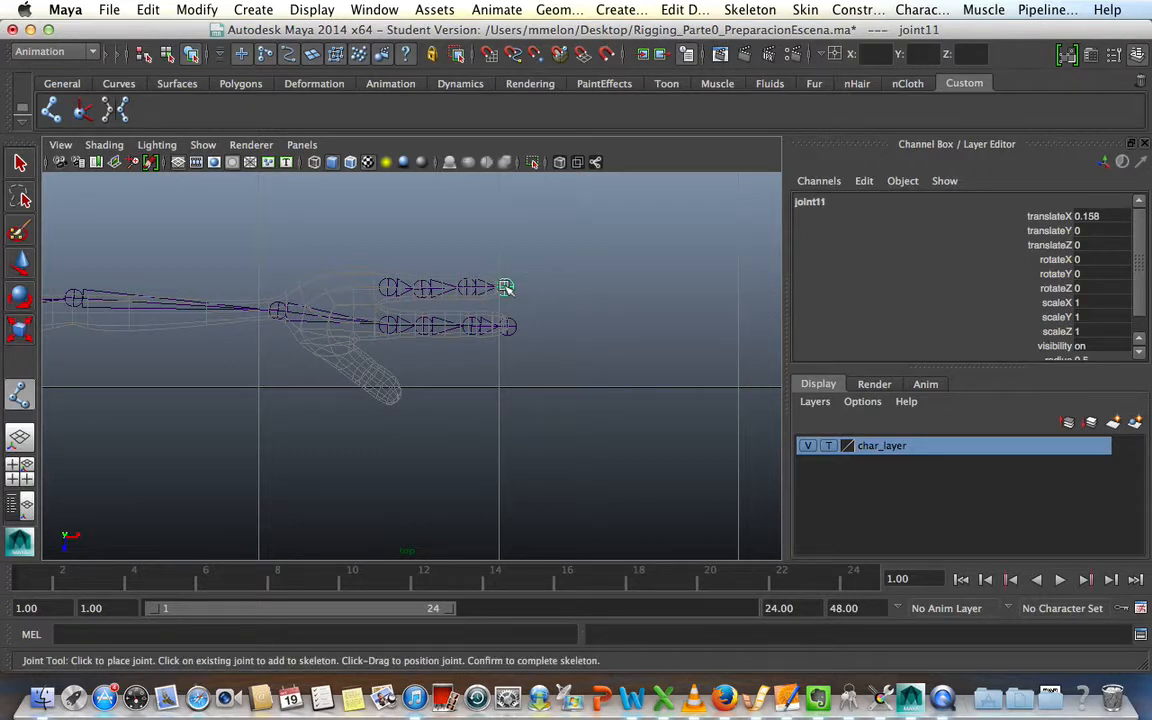
key("Return")
key("w")
Create a separate four-joint chain from the thumb's base inside the palm to the thumb tip, and clear the selection.
left_click(51, 110)
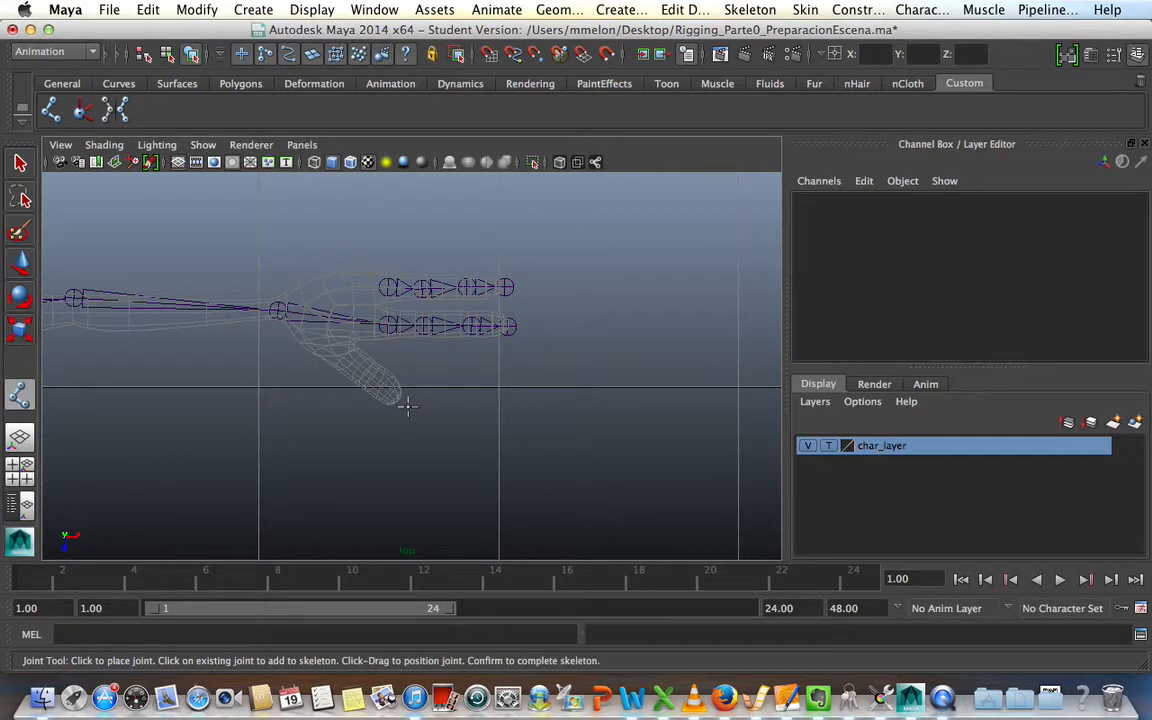
left_click(322, 328)
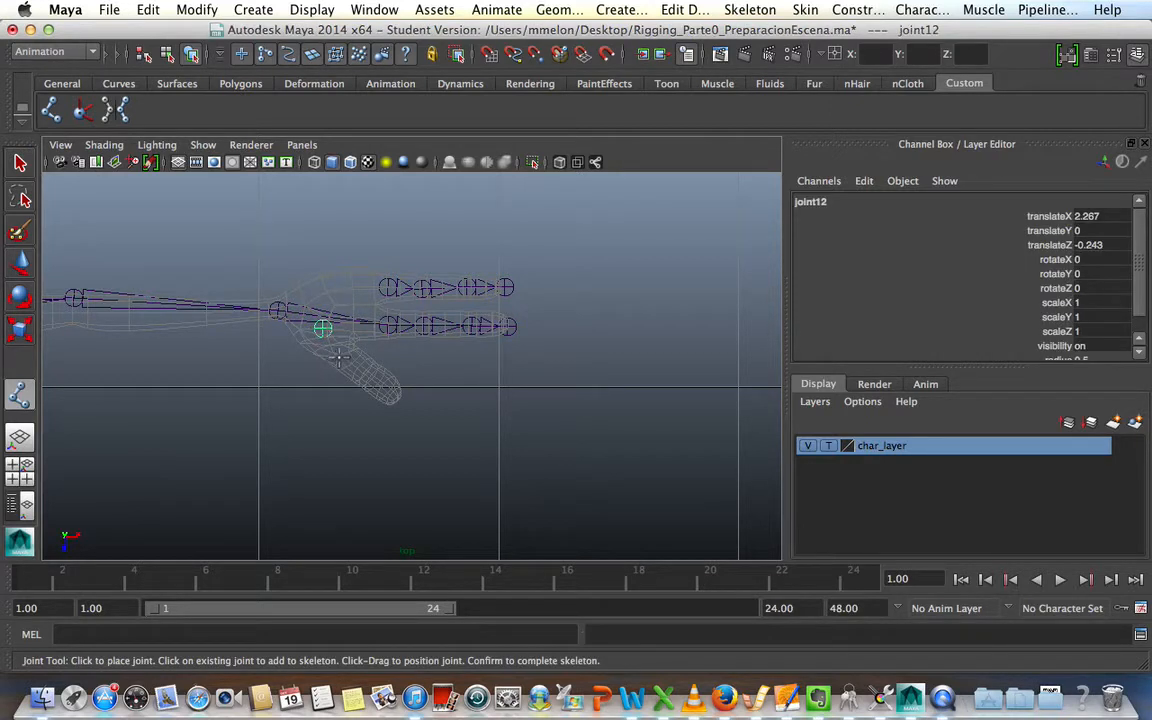
left_click(341, 357)
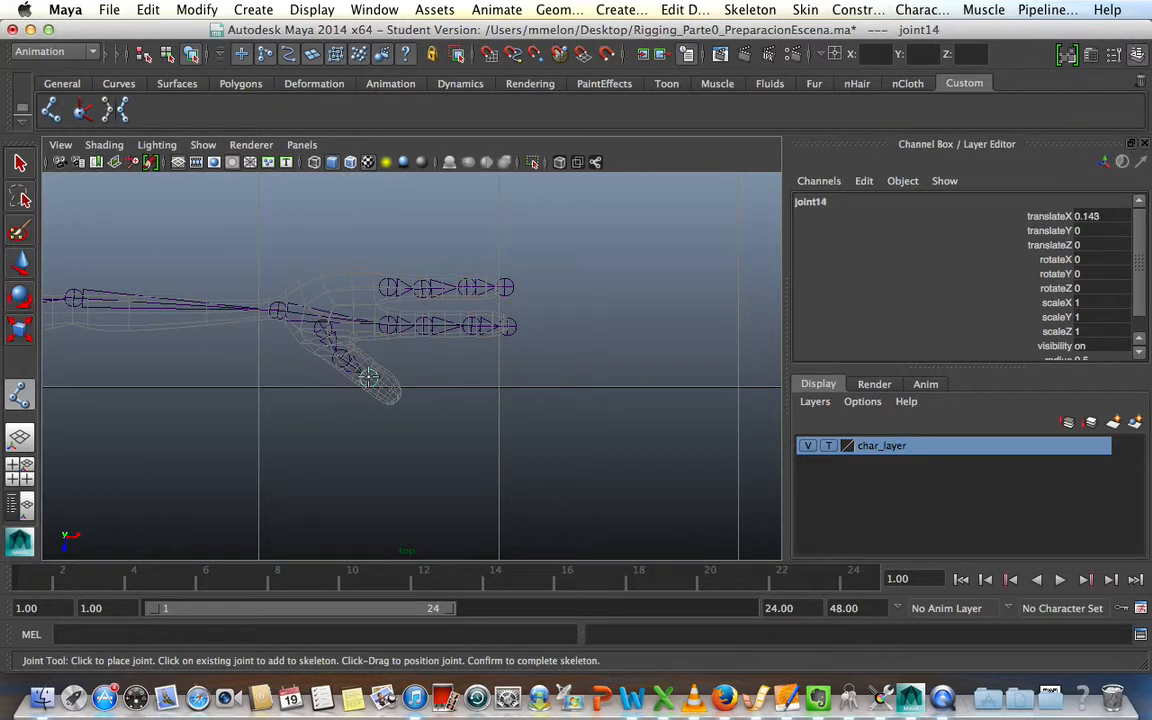
left_click(369, 377)
left_click(399, 400)
key("Return")
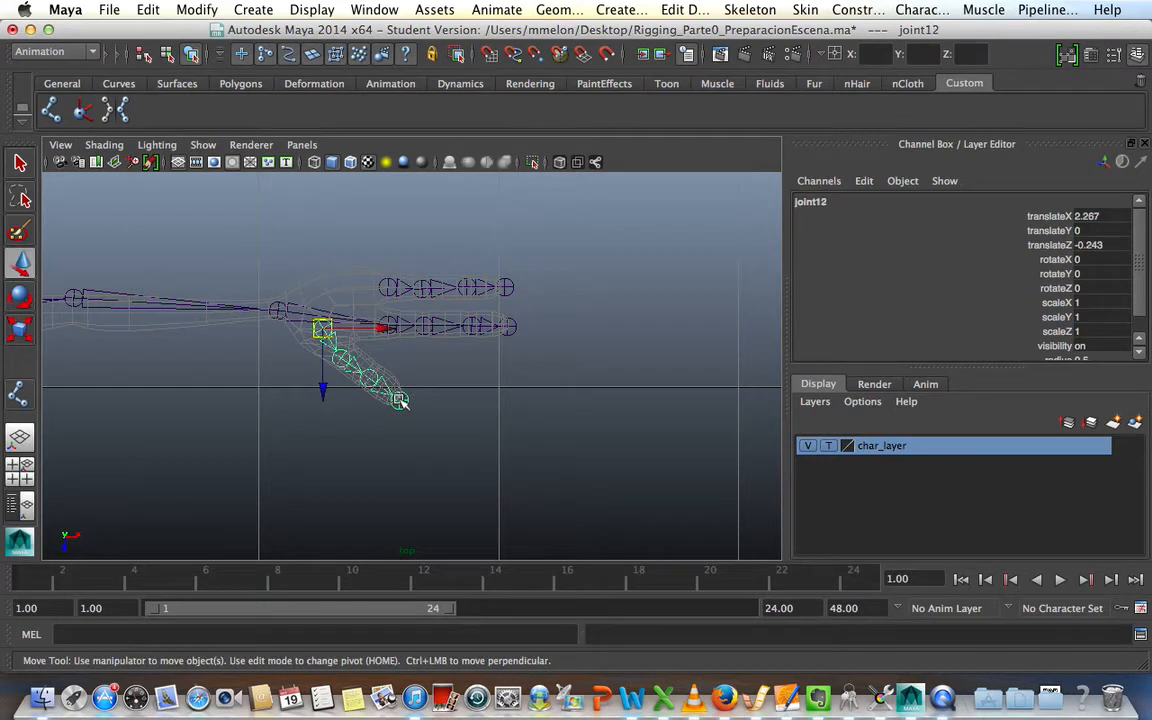
left_click(536, 440)
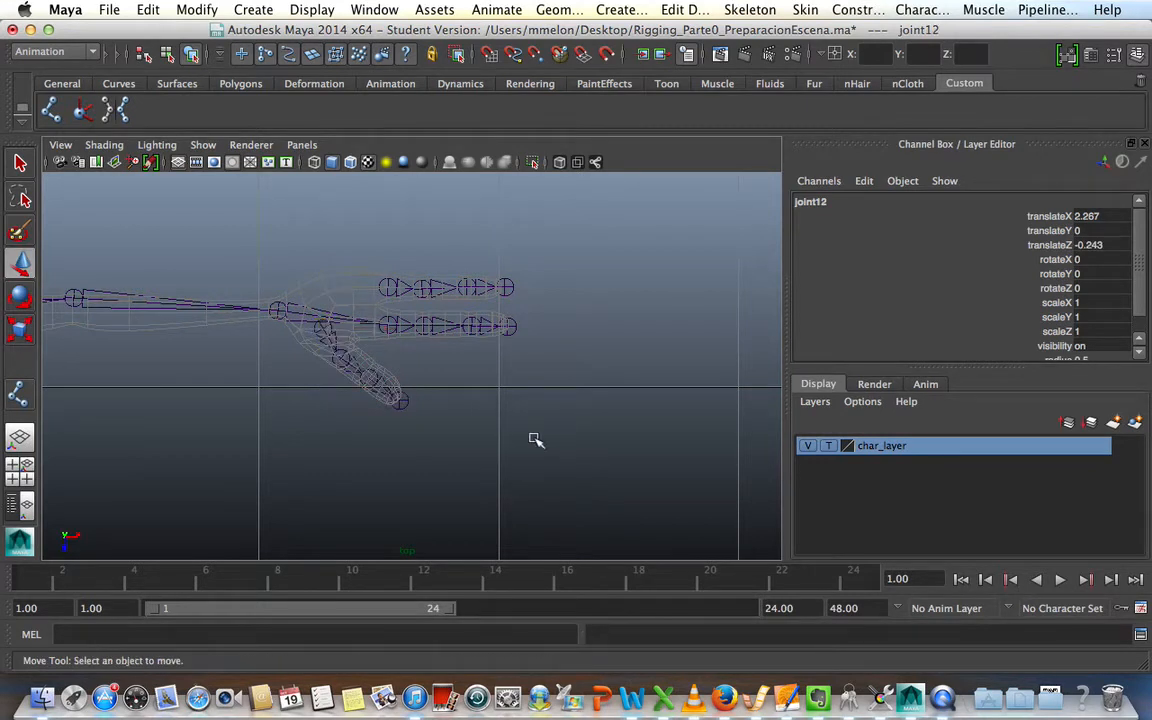
Parent the separate finger chain, farther from the thumb, to the wrist joint and clear the selection.
left_click(387, 287)
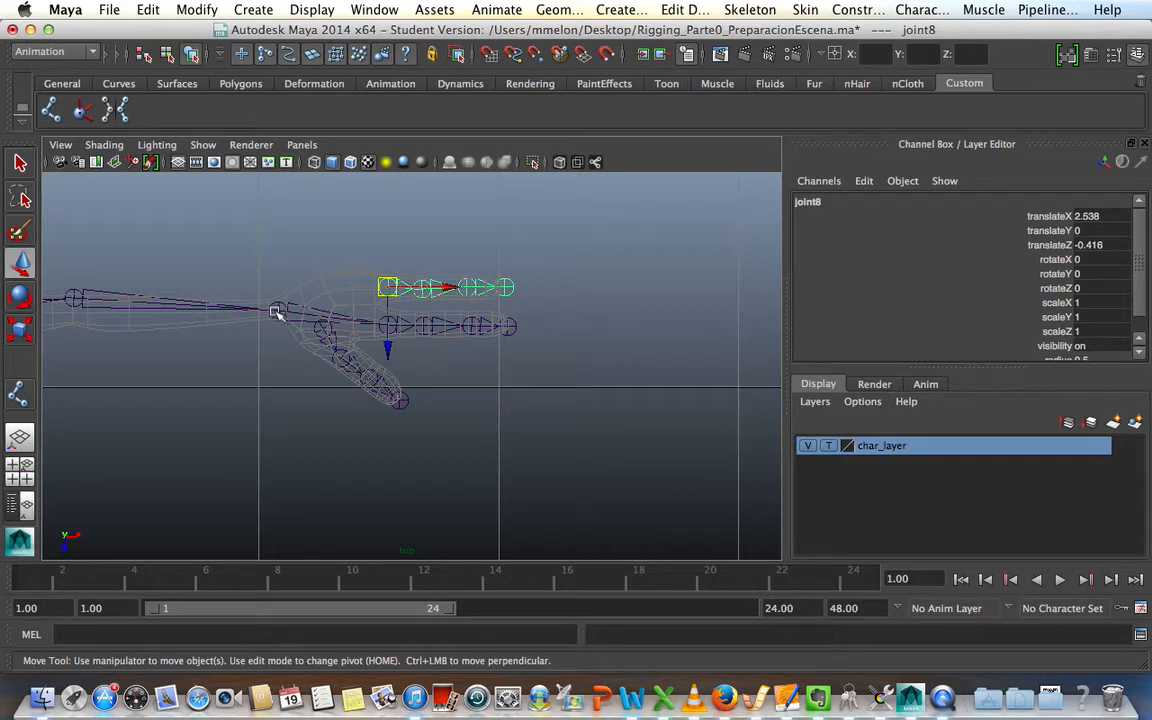
left_click(496, 393)
left_click(388, 288)
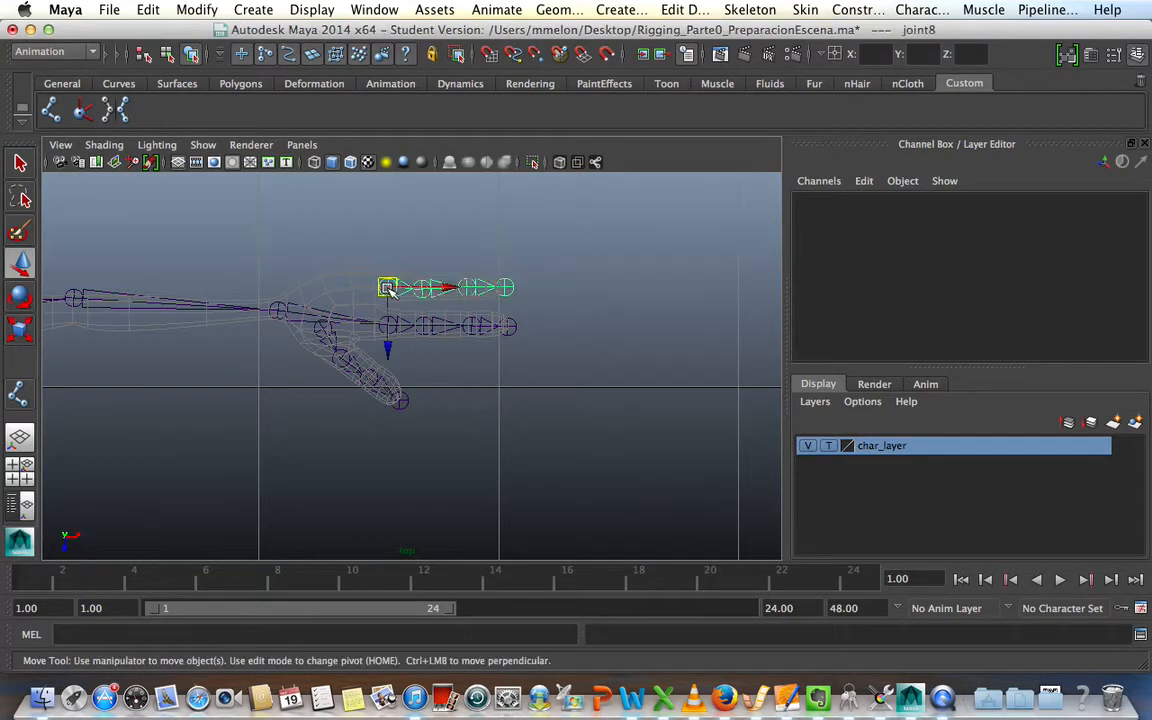
key("q")
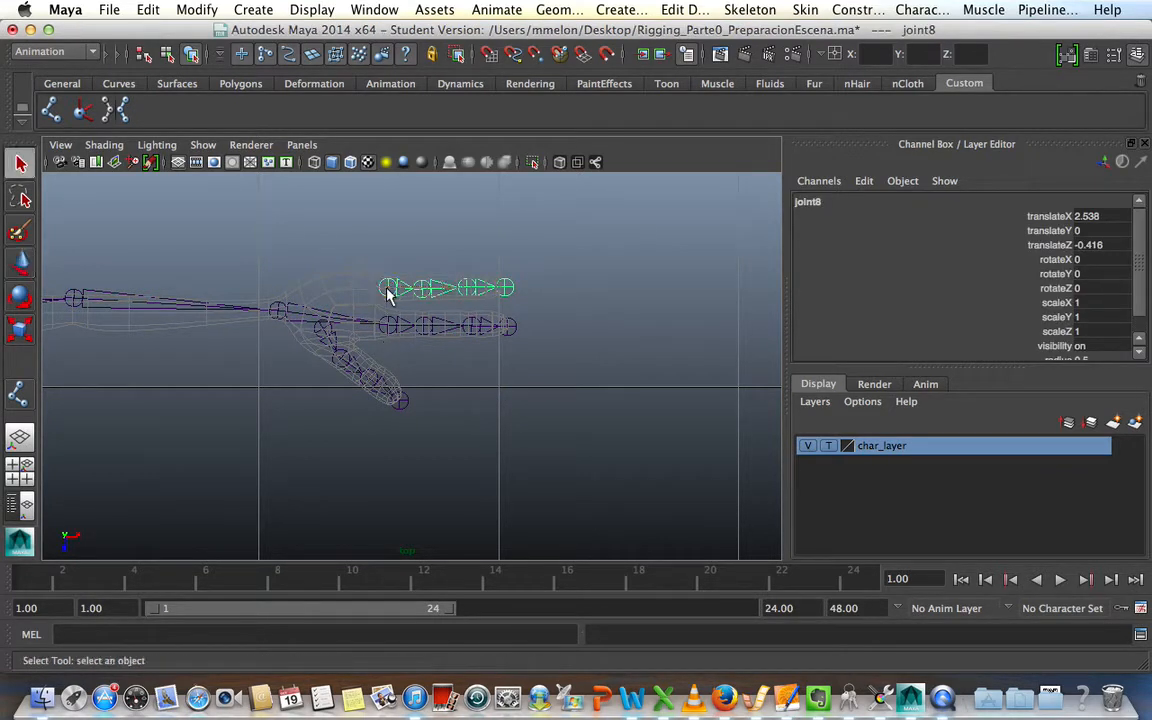
left_click(272, 312)
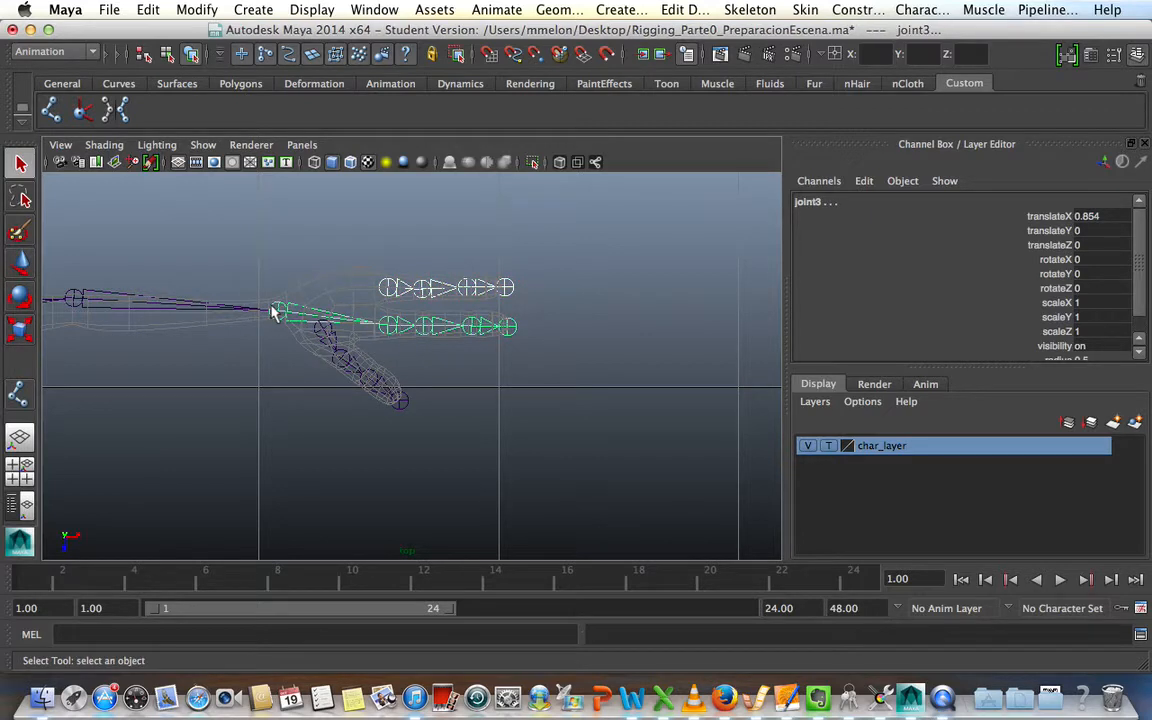
key("p")
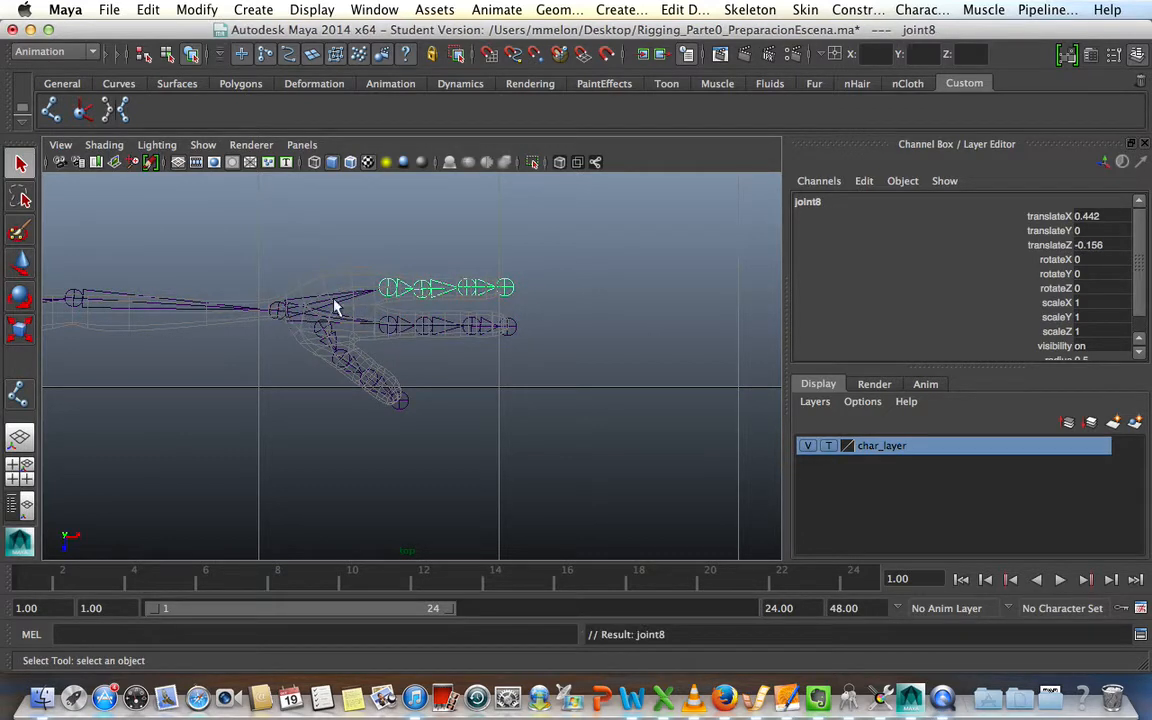
left_click(515, 397)
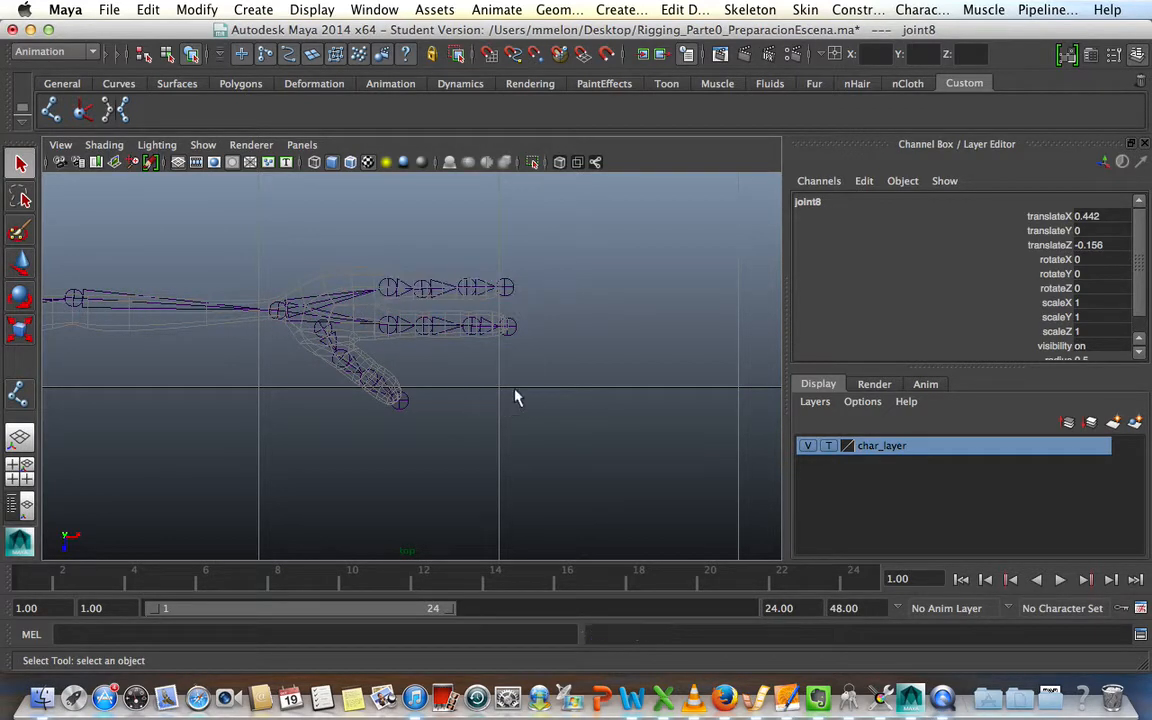
Parent the thumb chain to the wrist joint and clear the selection.
left_click(322, 332)
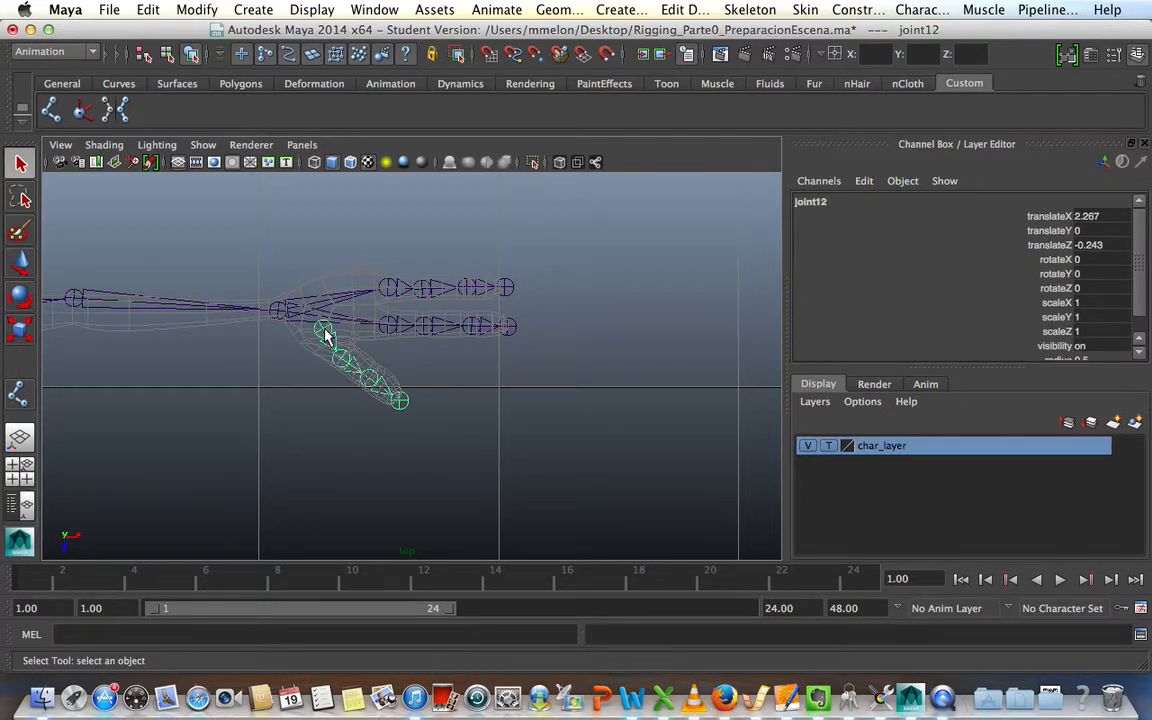
left_click(278, 310, "shift")
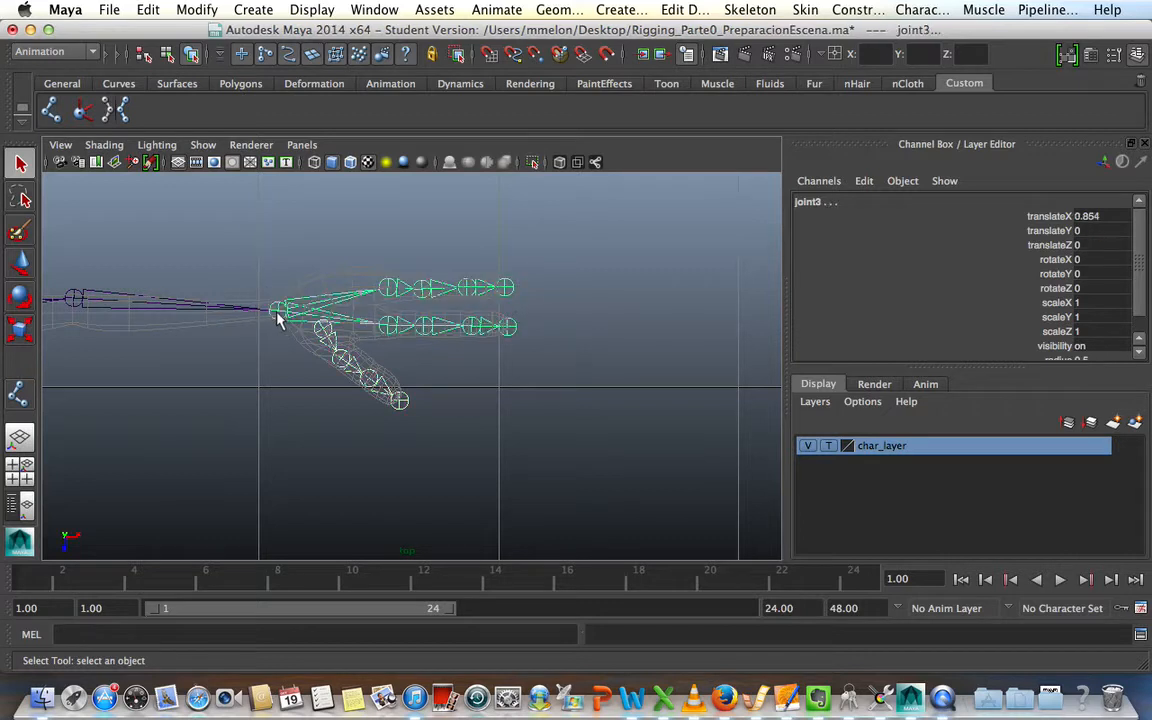
key("p")
left_click(490, 443)
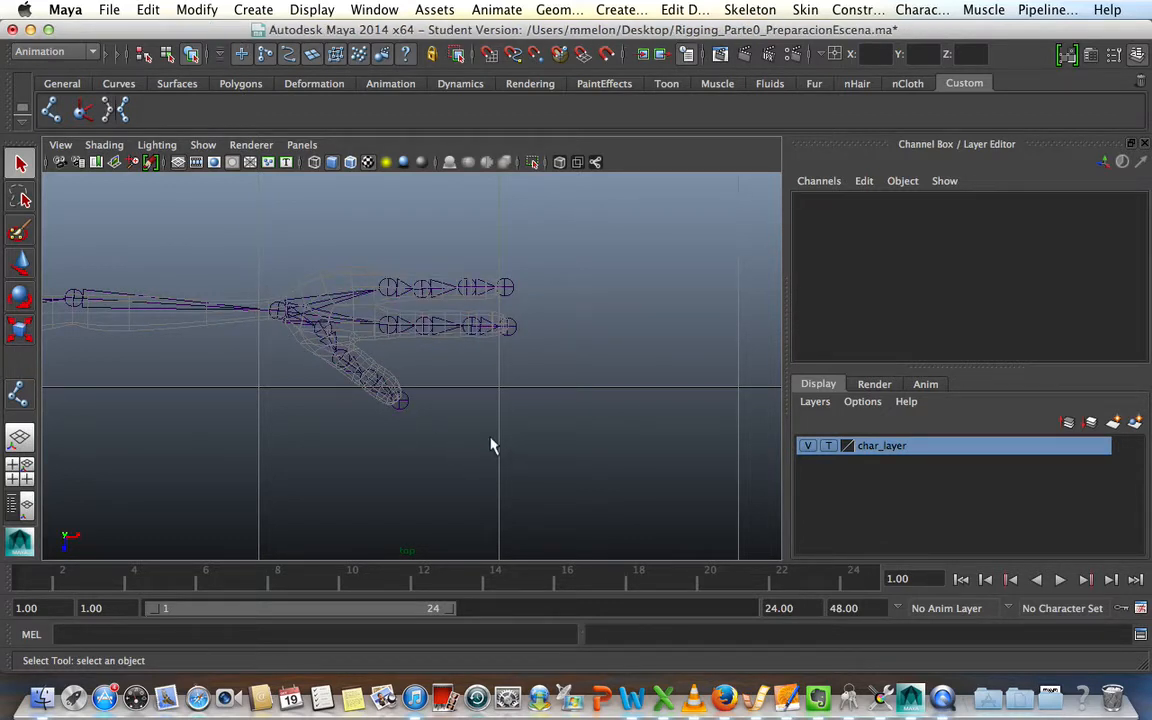
Raise the whole left arm chain from the floor to the mesh's arm height in the front view, to a Y translation of about 4.6.
right_click_drag(565, 443, 712, 485, "alt")
middle_click_drag(291, 419, 505, 420, "alt")
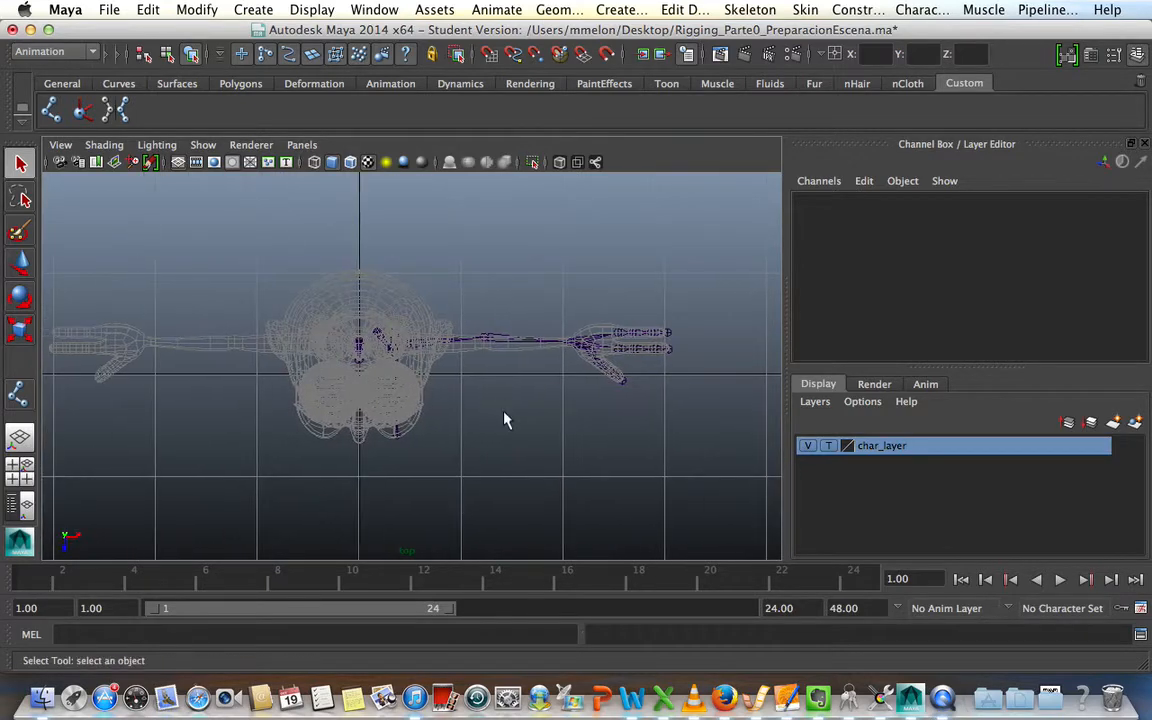
key("space")
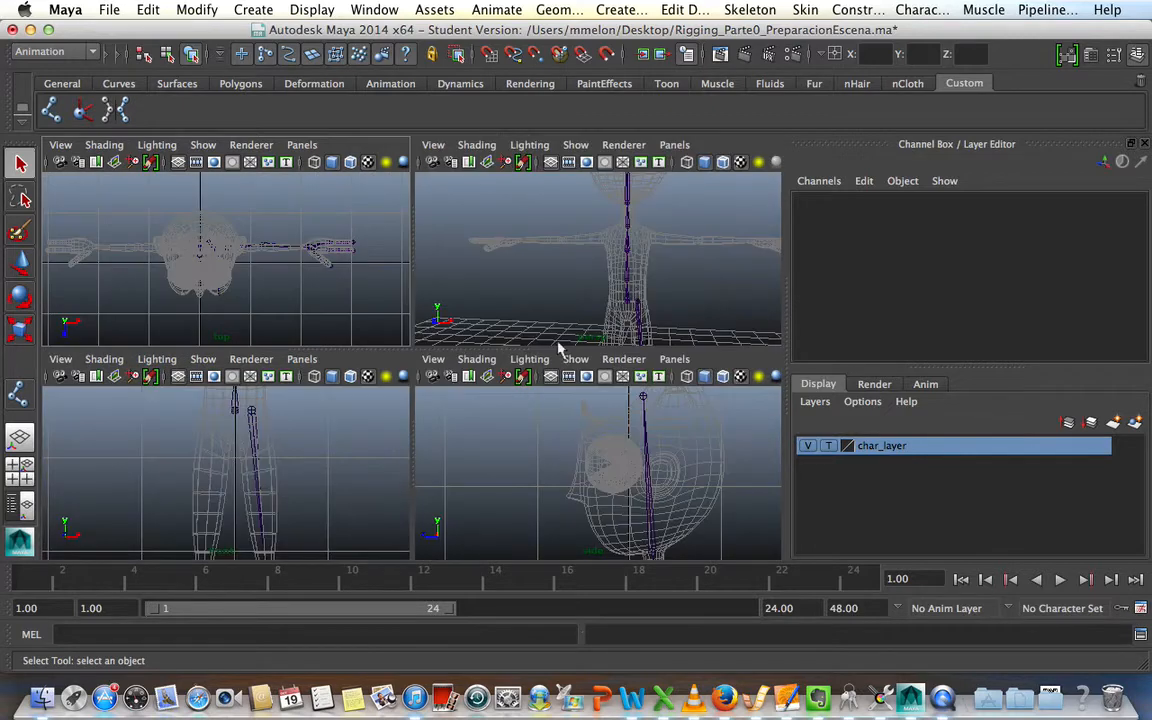
key("space")
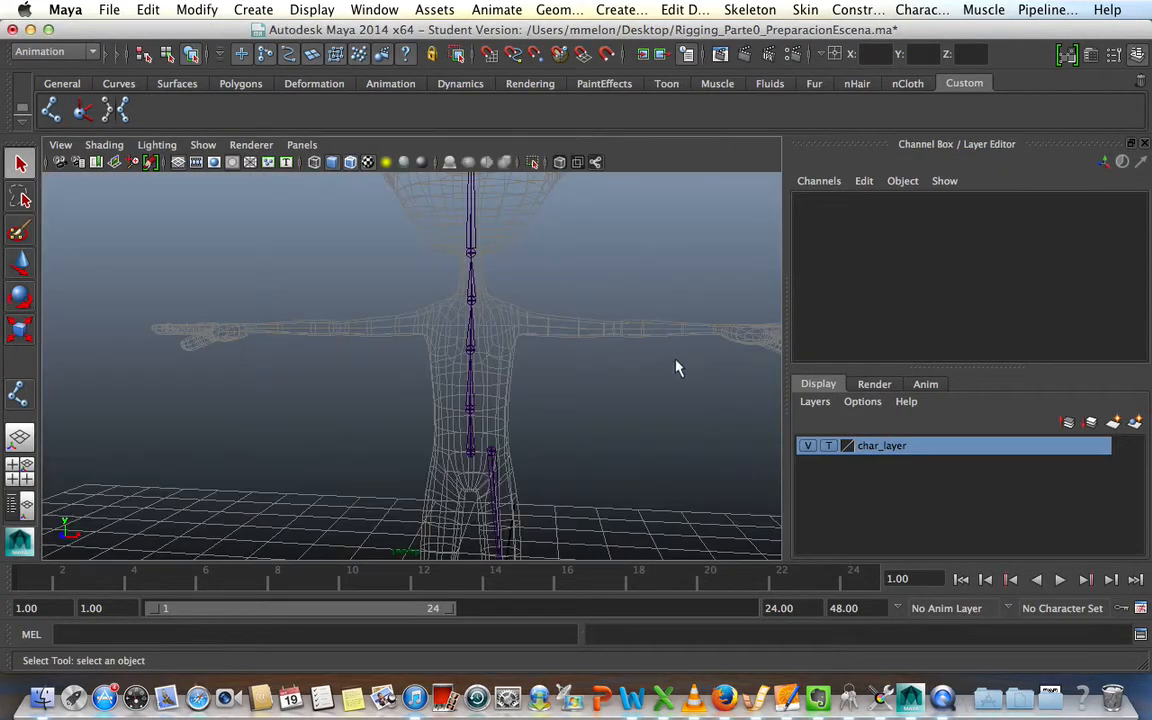
right_click_drag(670, 428, 375, 370, "alt")
middle_click_drag(574, 409, 509, 316, "alt")
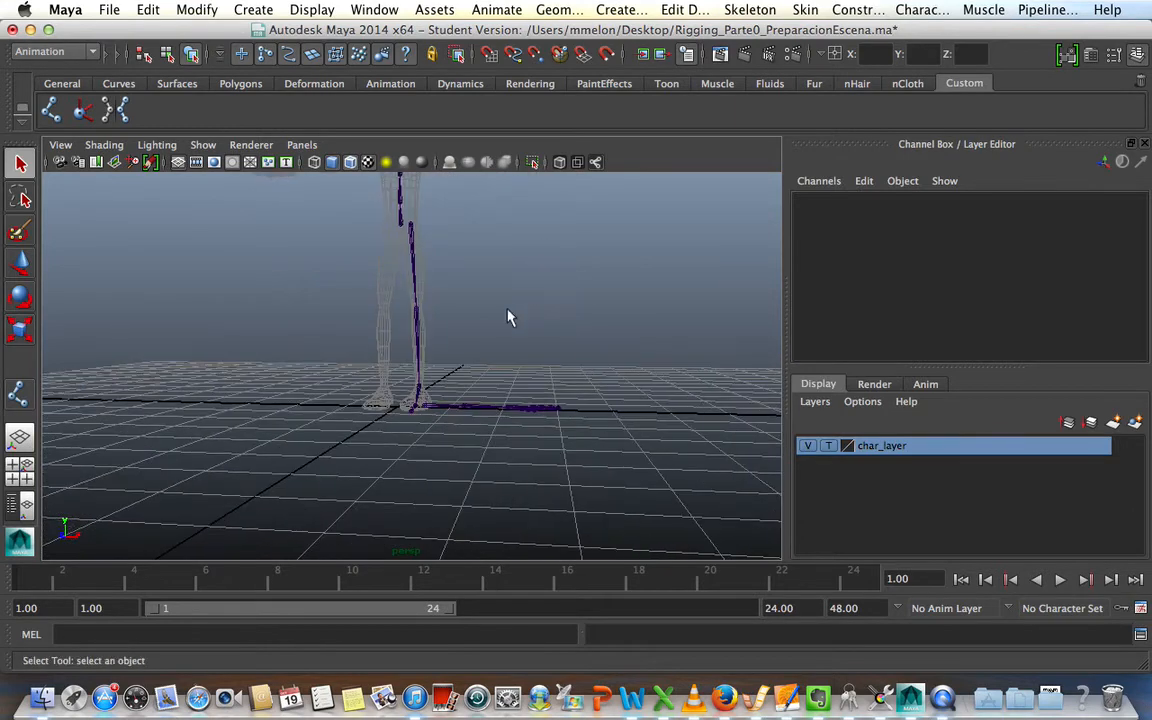
right_click_drag(345, 419, 589, 463, "alt")
left_click_drag(482, 488, 481, 471, "alt")
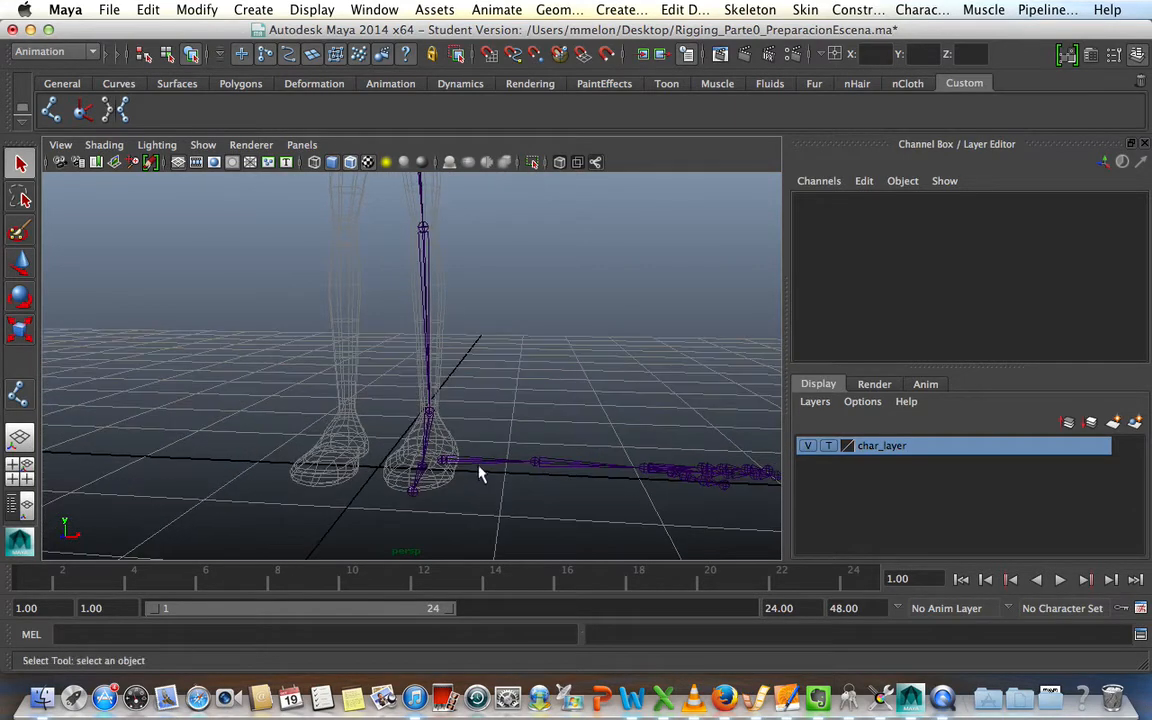
left_click(482, 468)
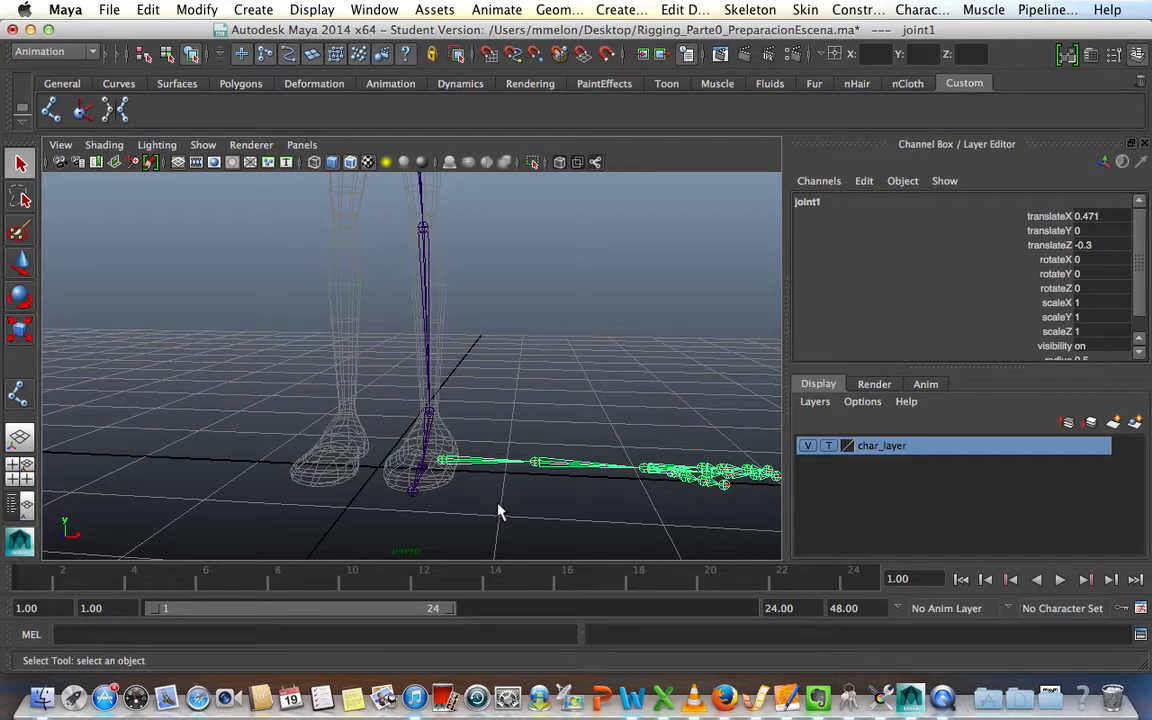
key("w")
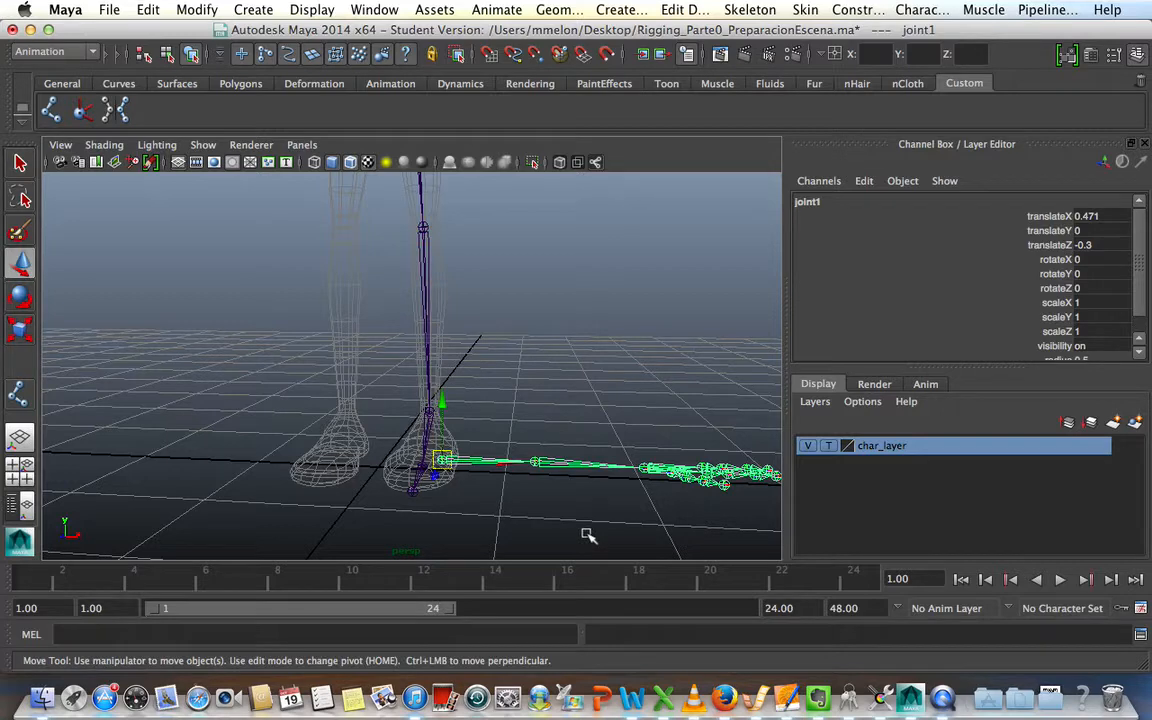
key("space")
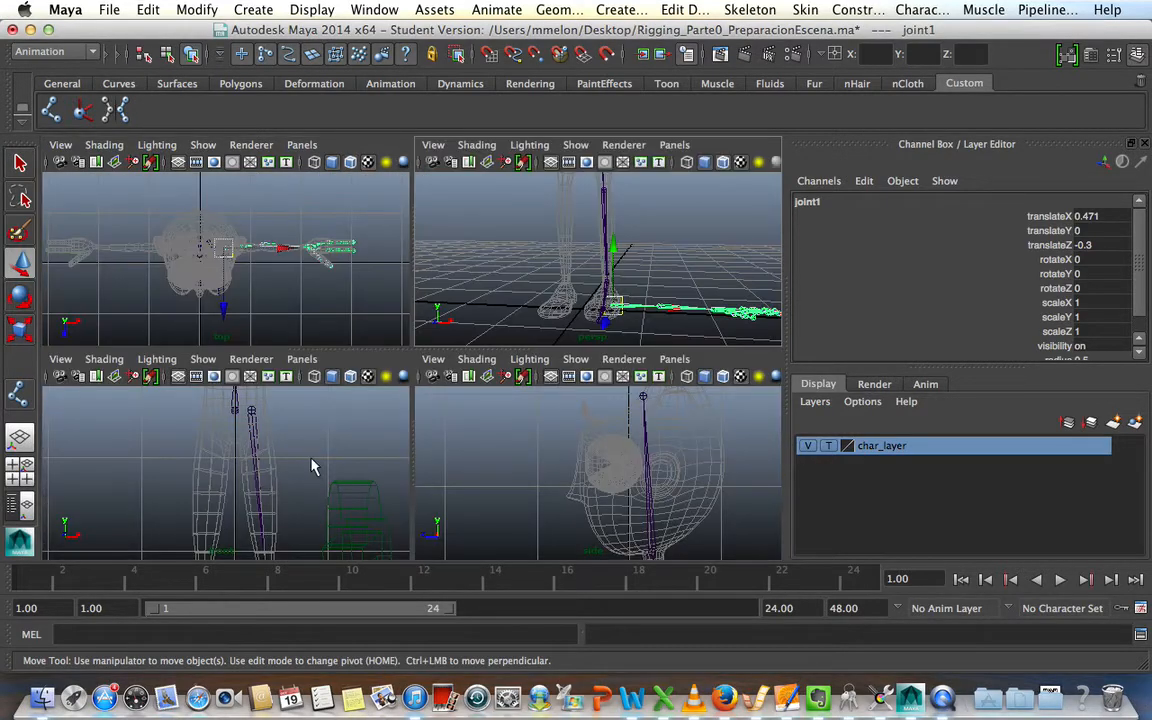
key("space")
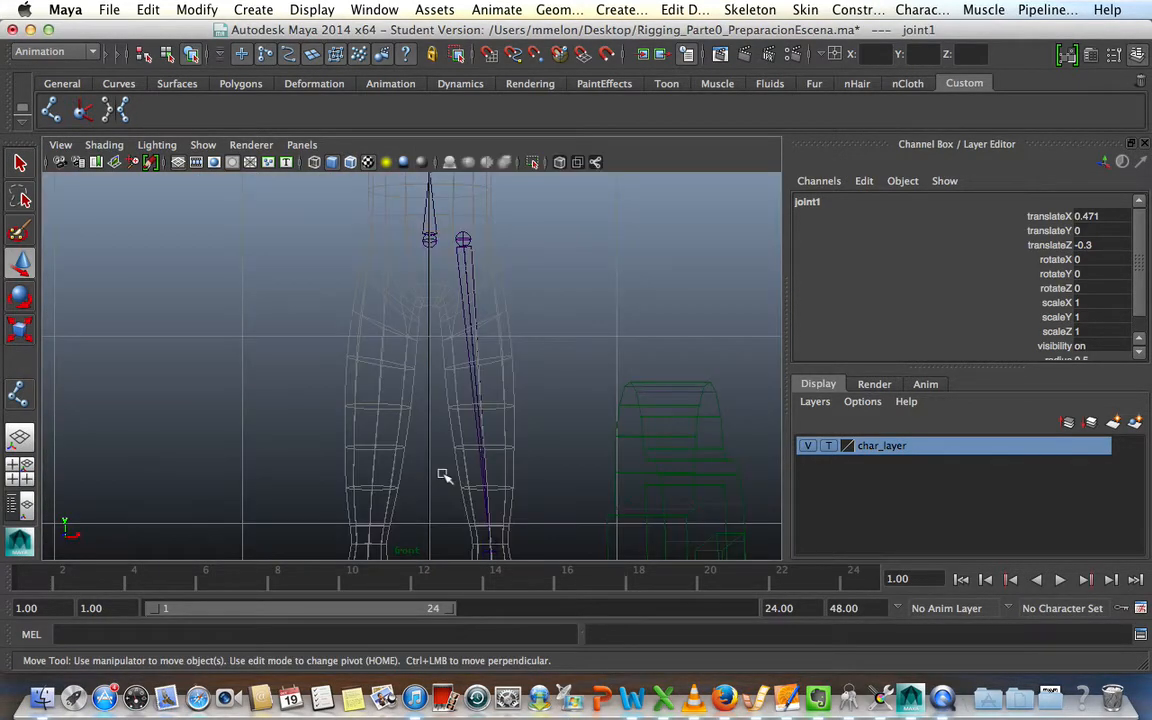
scroll(632, 471, "down", 5)
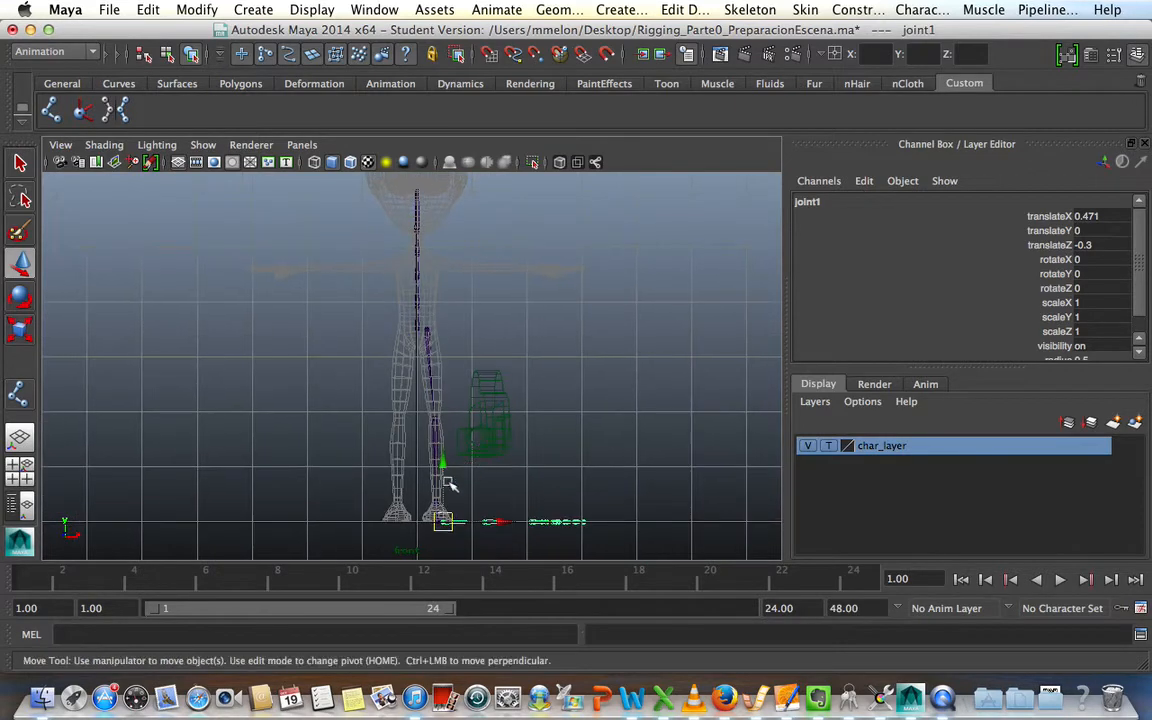
left_click_drag(442, 463, 458, 206)
right_click_drag(253, 380, 612, 440, "alt")
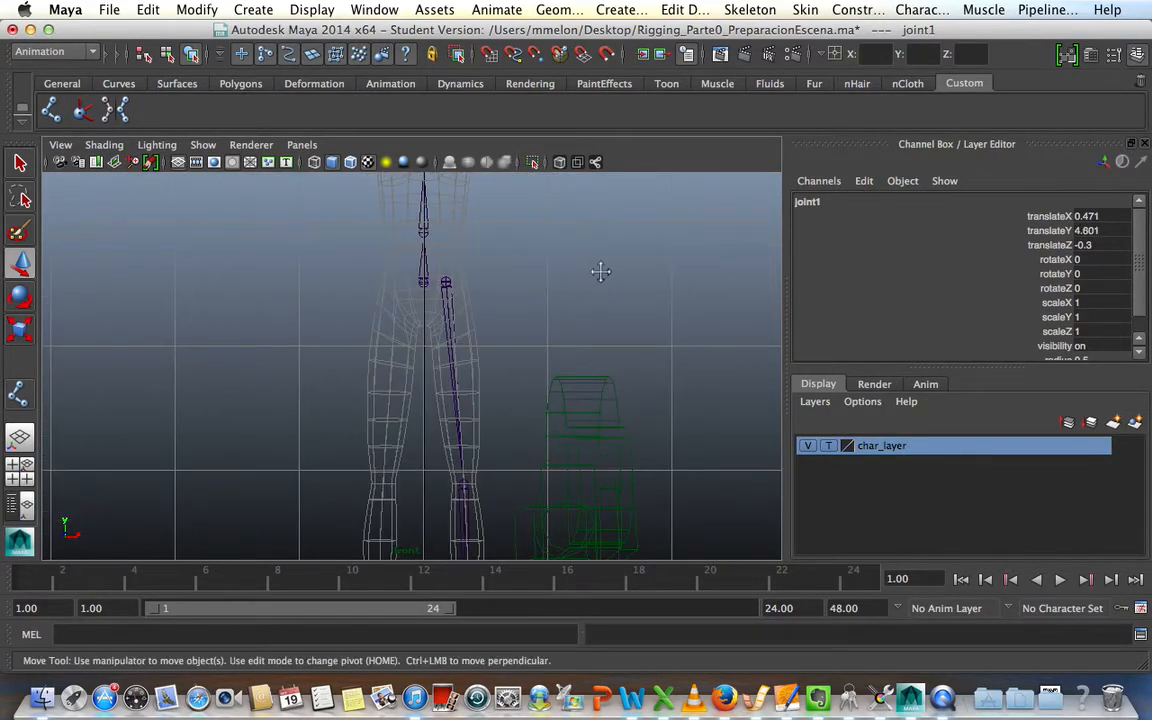
middle_click_drag(599, 262, 561, 540, "alt")
right_click_drag(428, 500, 522, 485, "alt")
middle_click_drag(522, 483, 339, 352, "alt")
right_click_drag(291, 393, 370, 394, "alt")
middle_click_drag(370, 394, 386, 429, "alt")
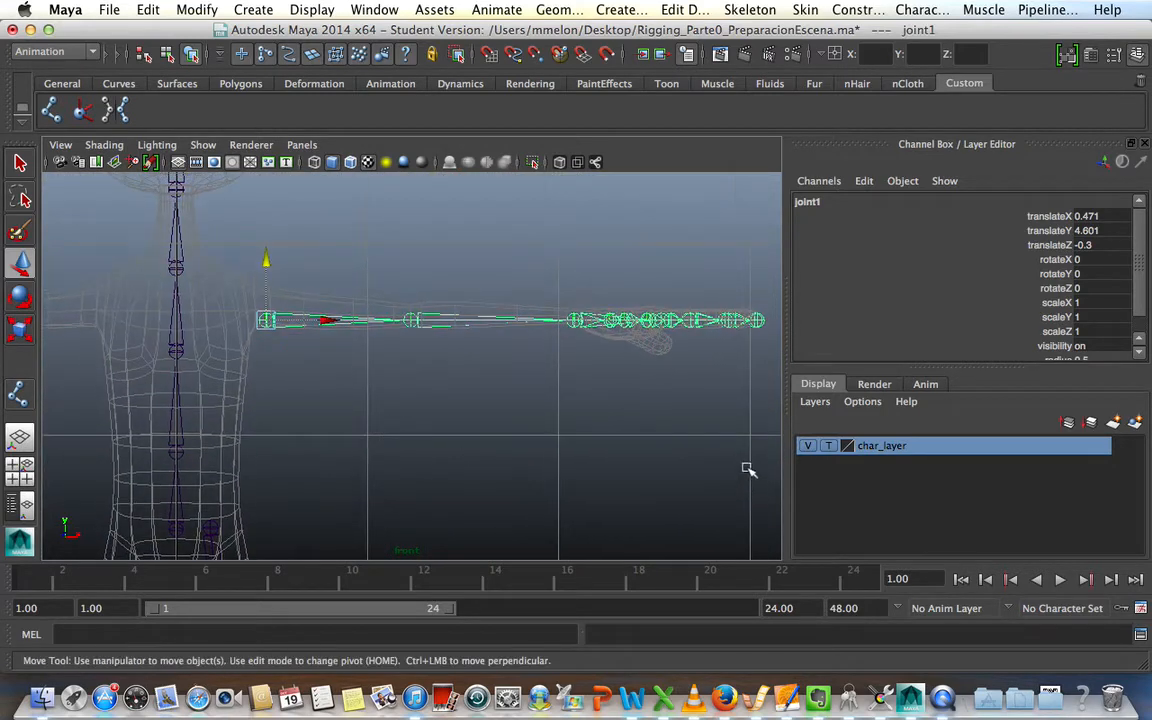
Set char_layer to reference display so the mesh is shaded, and enable X-Ray Joints in the front view.
left_click(830, 446)
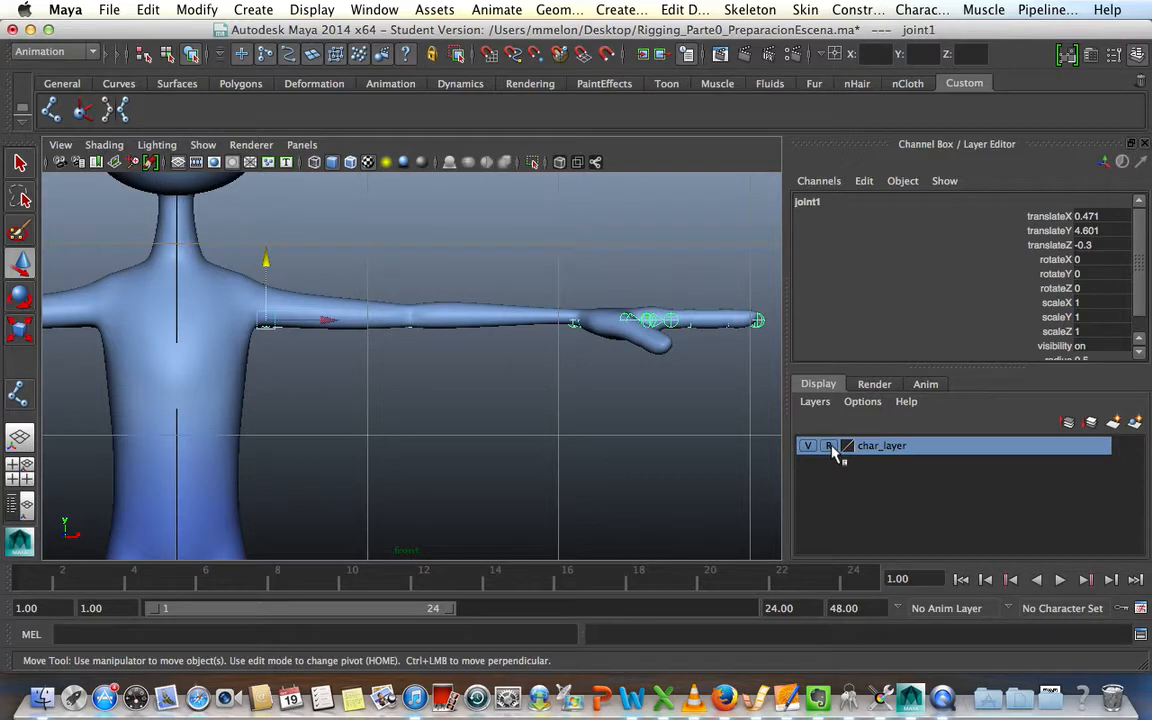
left_click(104, 145)
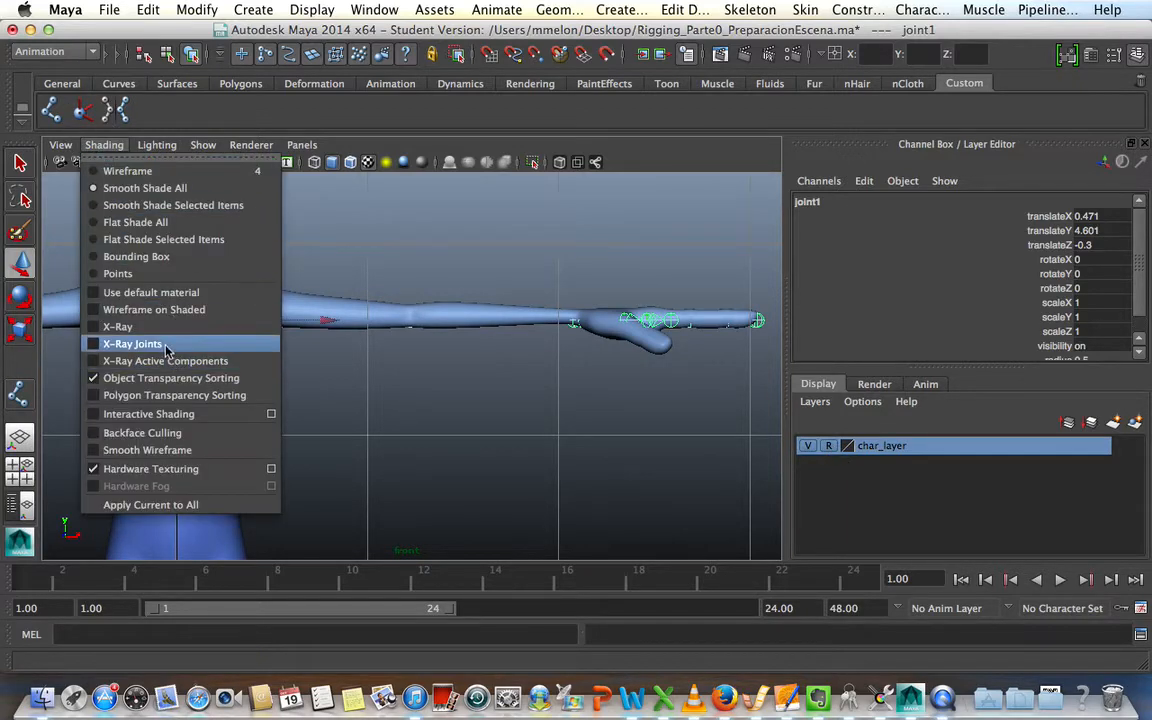
left_click(167, 344)
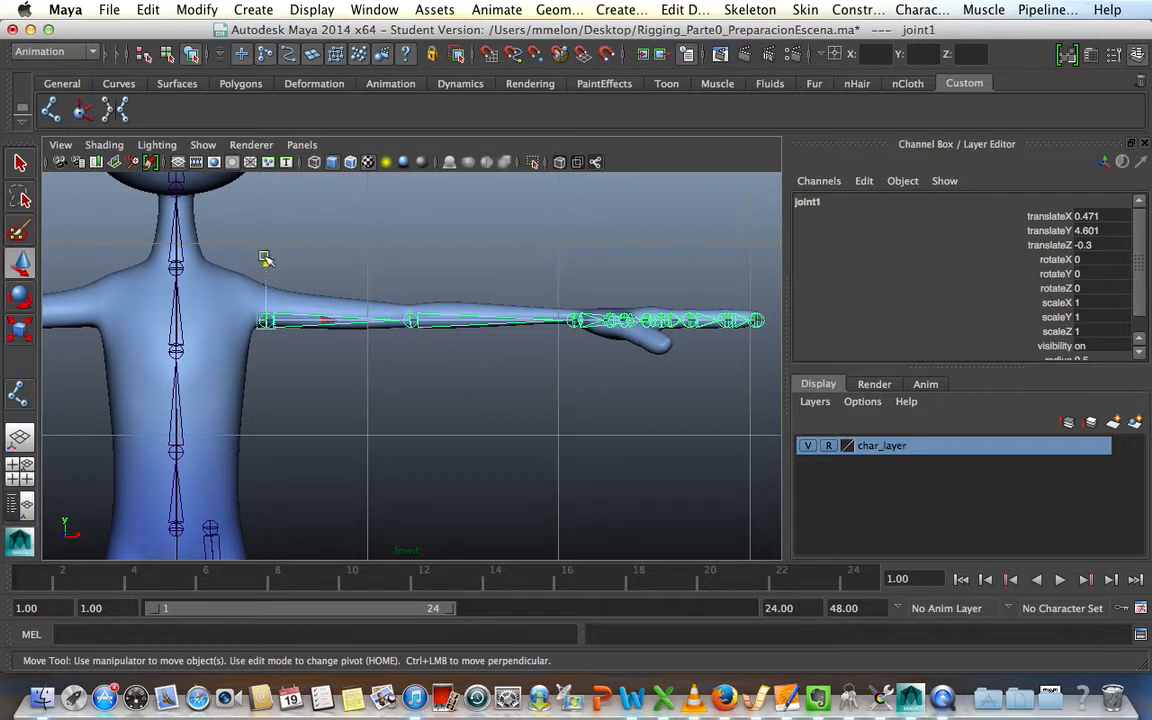
Shift only the left shoulder joint inward to X 0.25 without moving its child joints, and raise the arm chain to Y about 4.72.
mouse_move(265, 258)
left_mouse_down()
mouse_move(267, 246)
mouse_move(268, 256)
left_mouse_up()
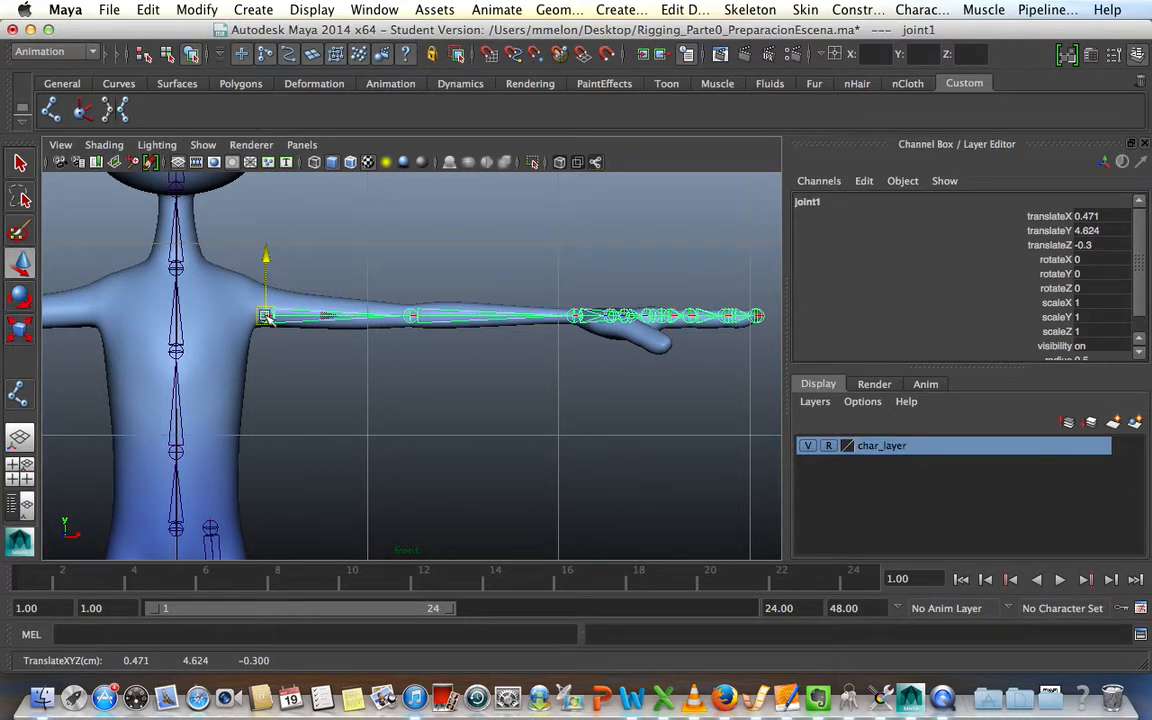
key("Home")
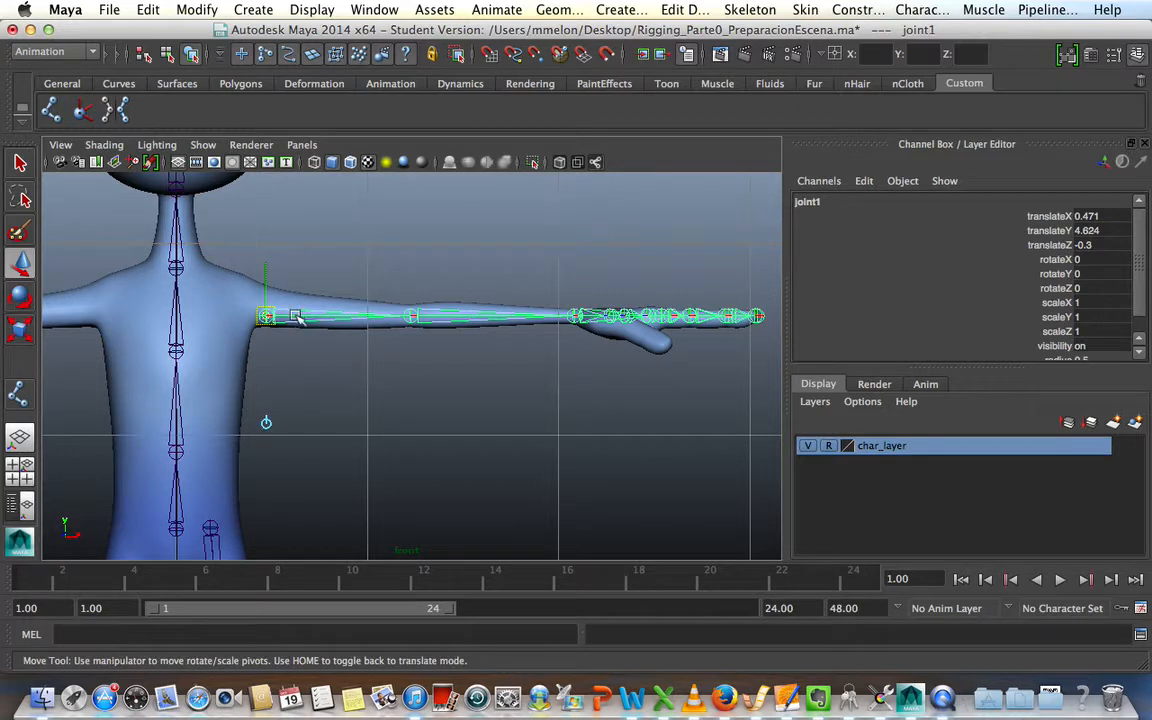
left_click_drag(296, 317, 254, 316)
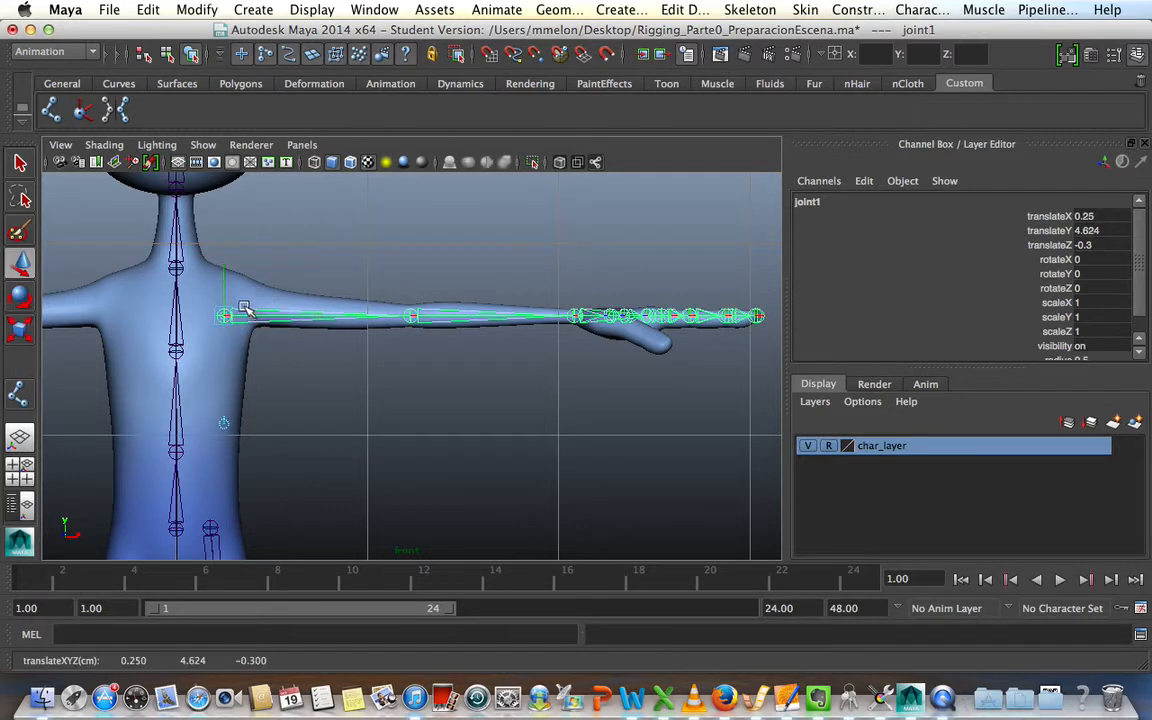
key("Home")
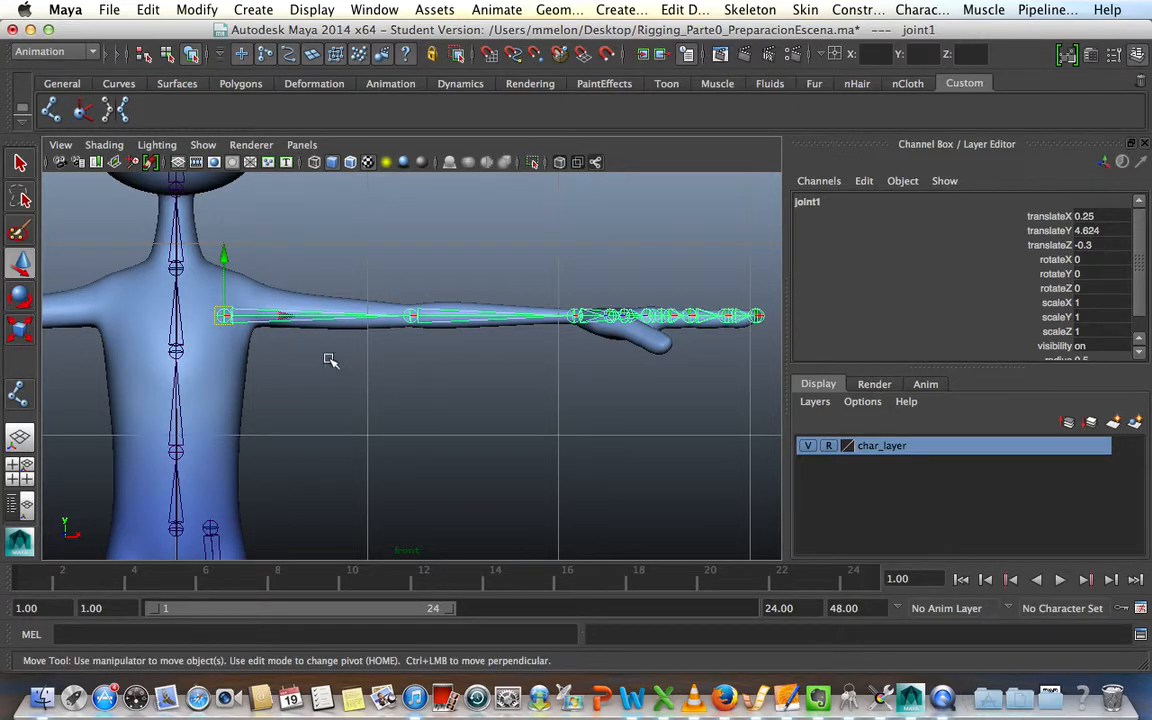
left_click(226, 258)
left_click_drag(226, 258, 228, 236)
Rotate the left shoulder joint to about -3.9 degrees in Z so the upper arm bone follows the mesh.
key("e")
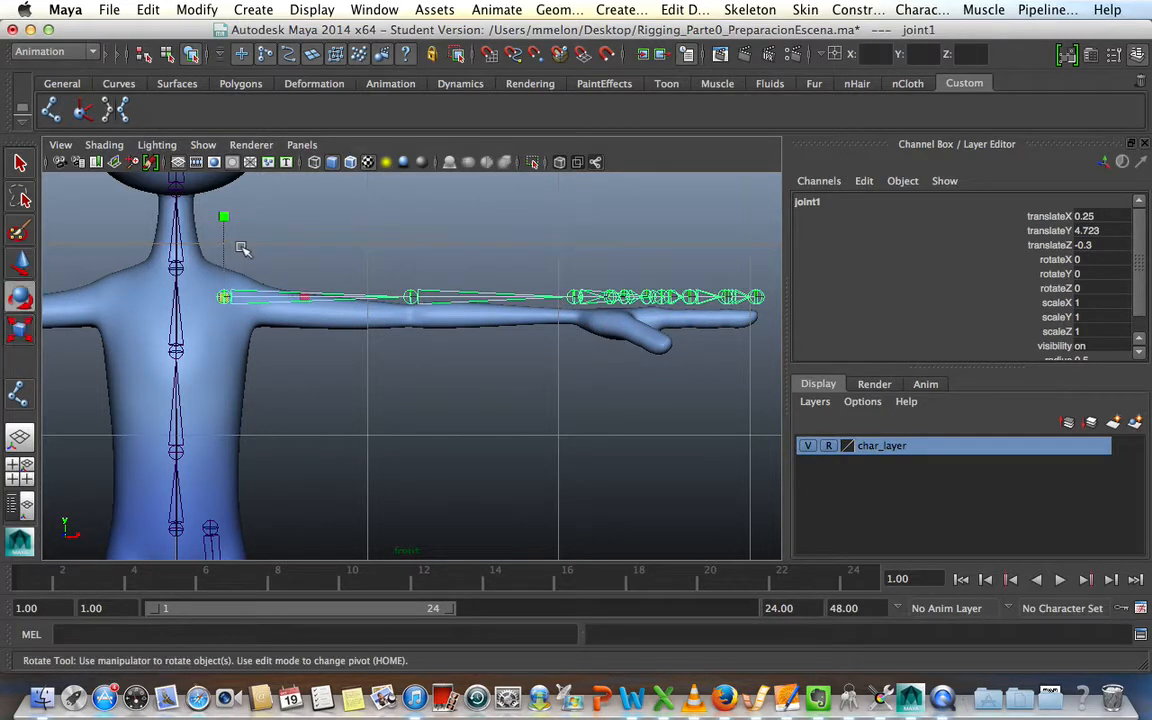
left_click_drag(190, 366, 186, 362)
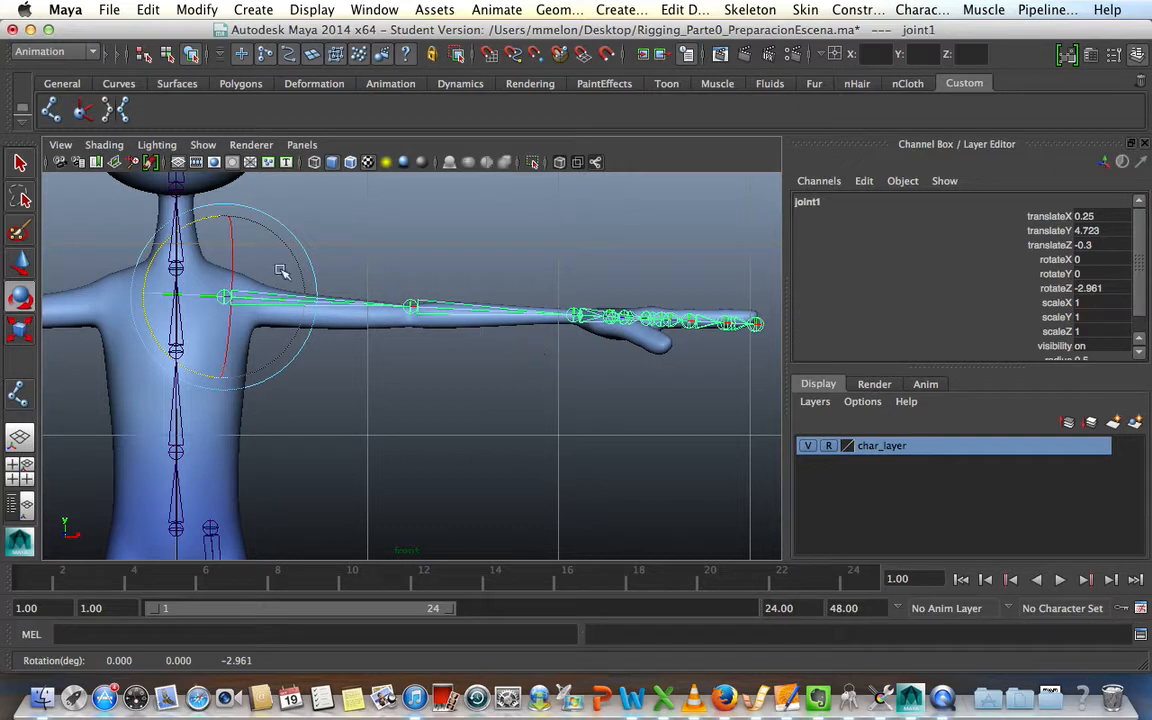
left_click_drag(193, 219, 198, 228)
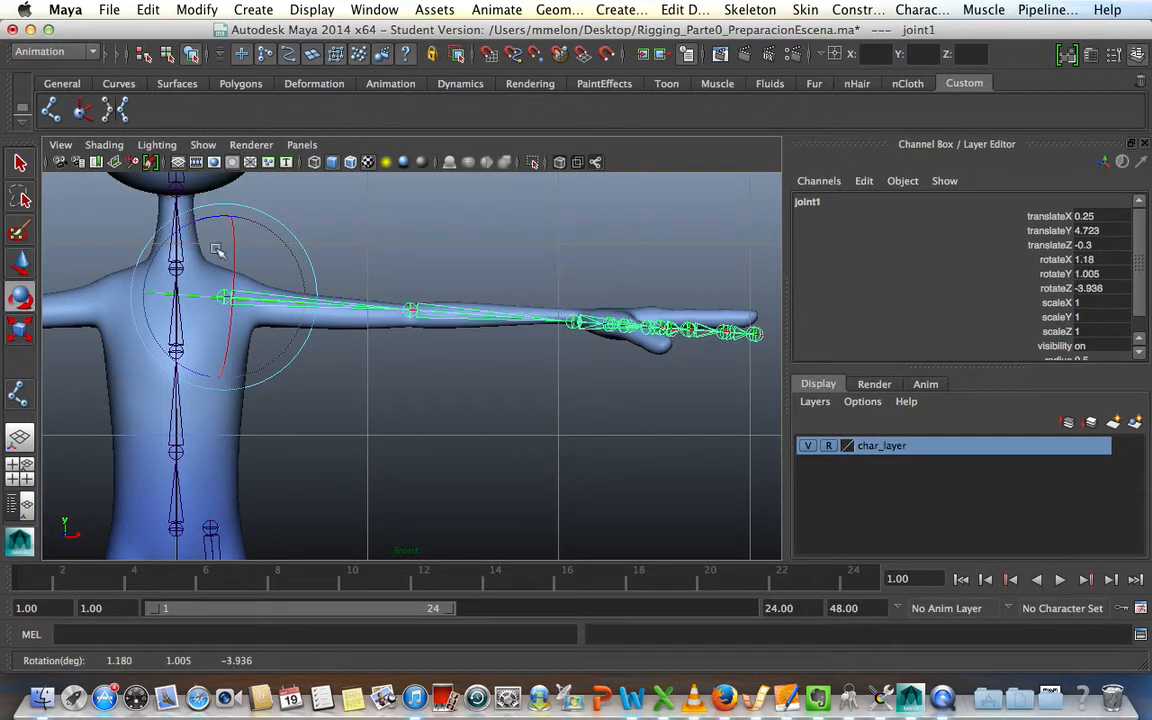
Rotate the left elbow joint about 2.1 degrees and the wrist joint about 1.4 degrees in Z to align them with the forearm and hand.
left_click(448, 313)
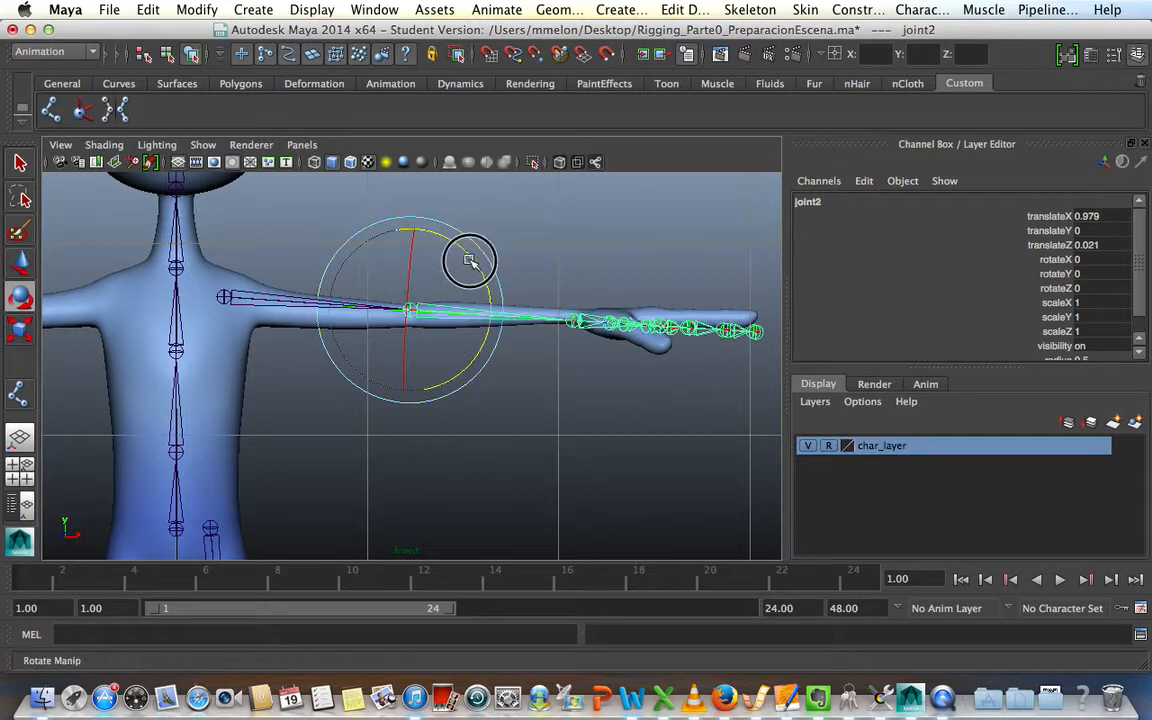
left_click_drag(469, 260, 466, 260)
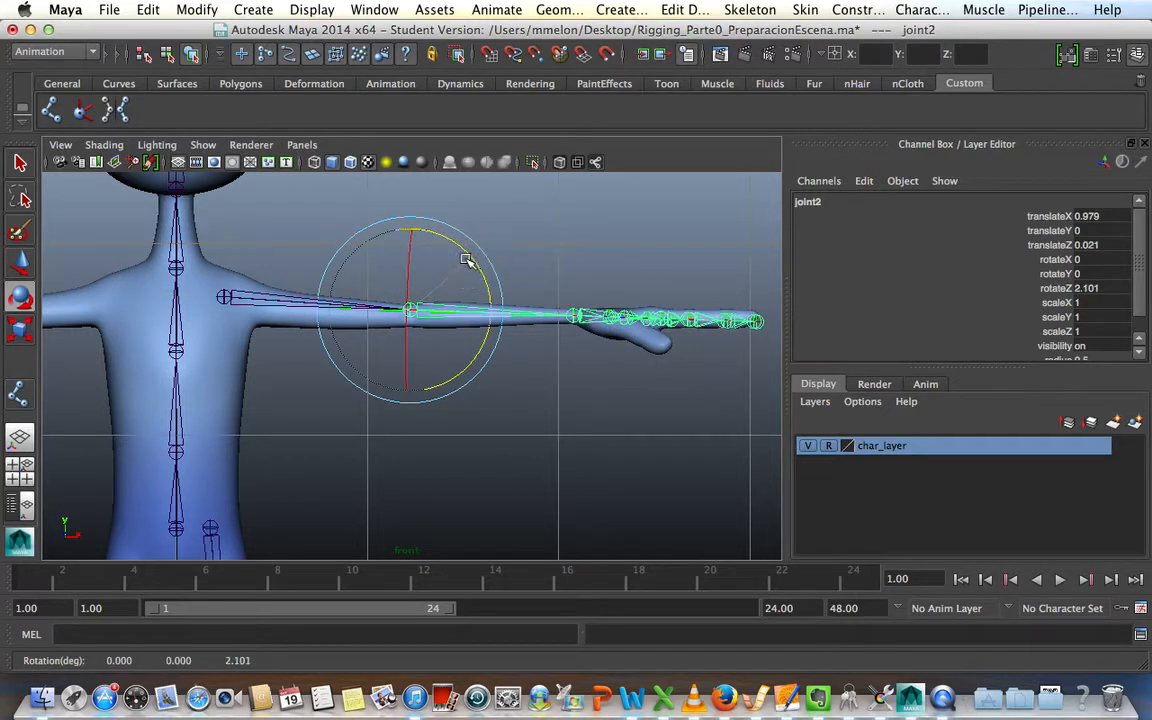
left_click(585, 393)
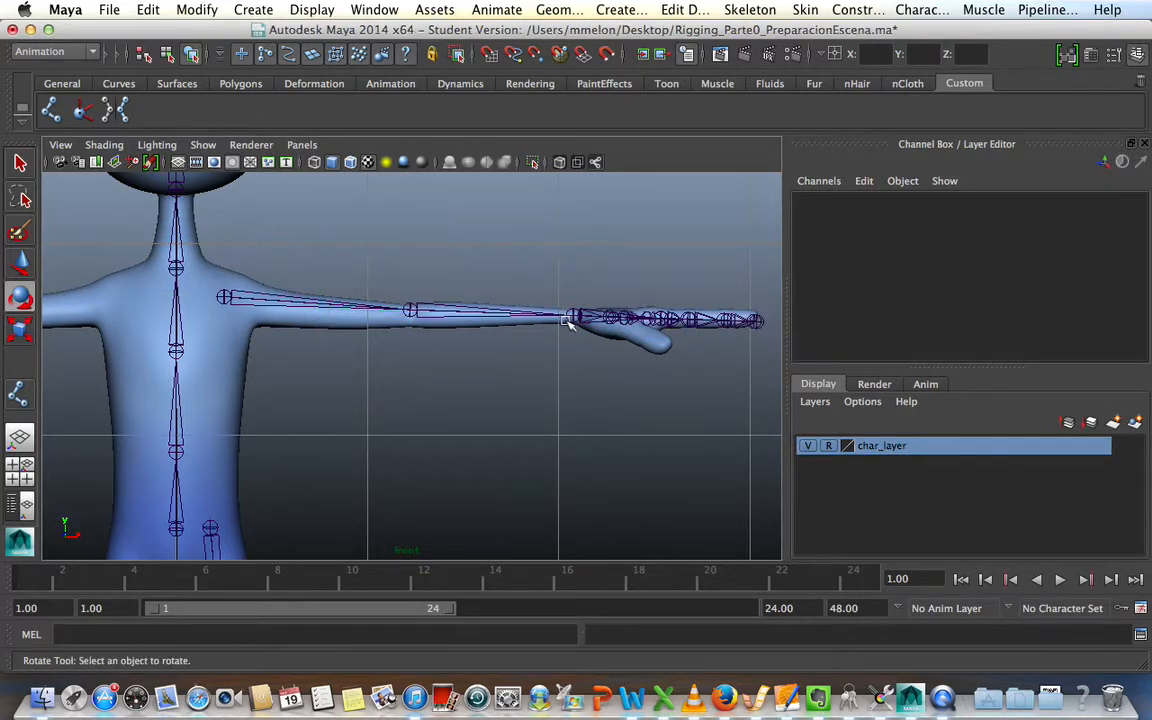
left_click(572, 316)
left_click_drag(607, 244, 607, 245)
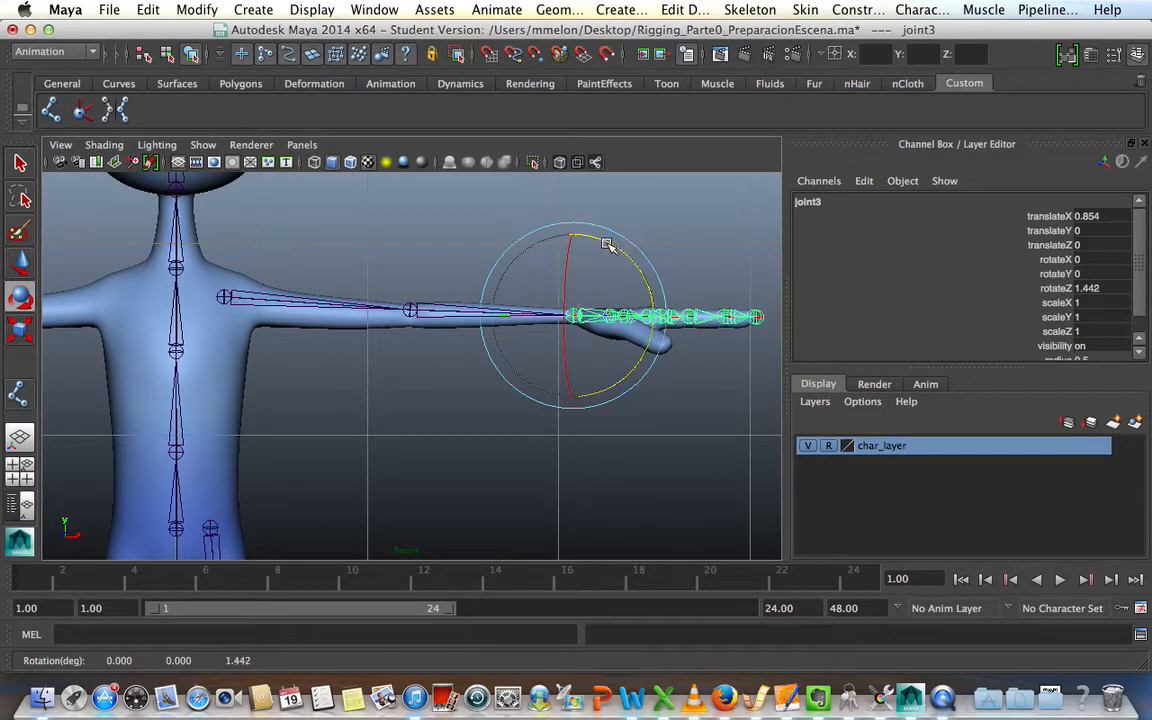
left_click(700, 458)
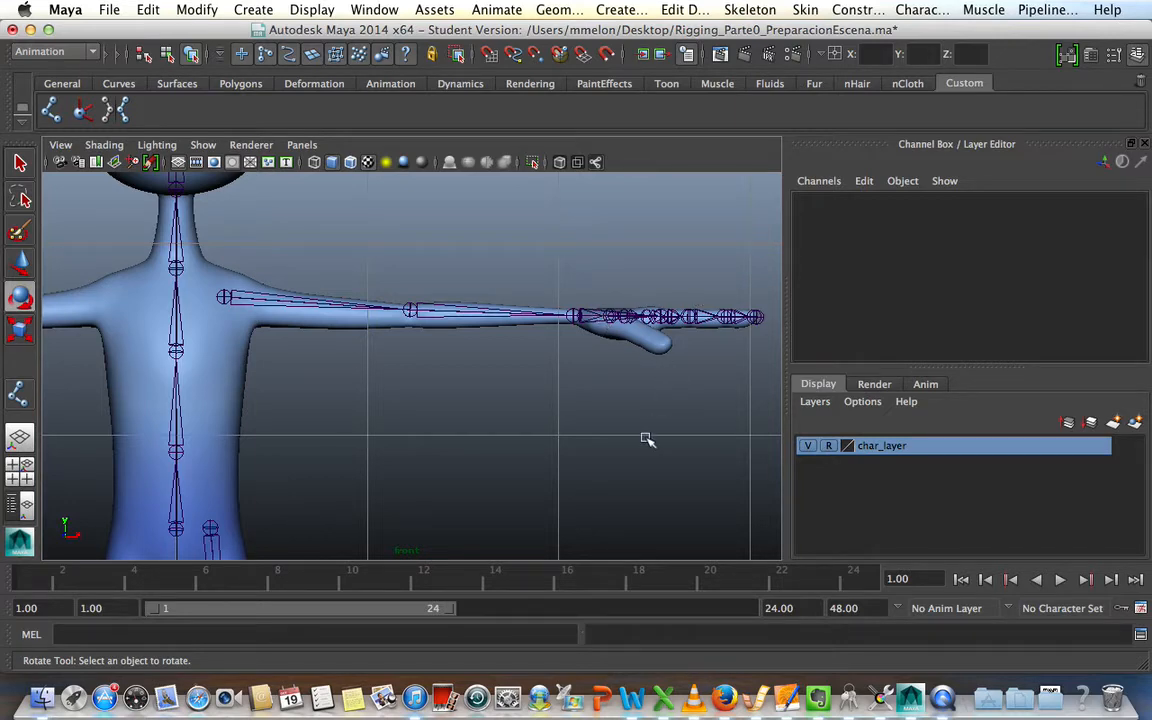
Rotate the left thumb's base joint to about -8.1 degrees in Y so the chain swings toward the thumb mesh in the perspective view.
key("space")
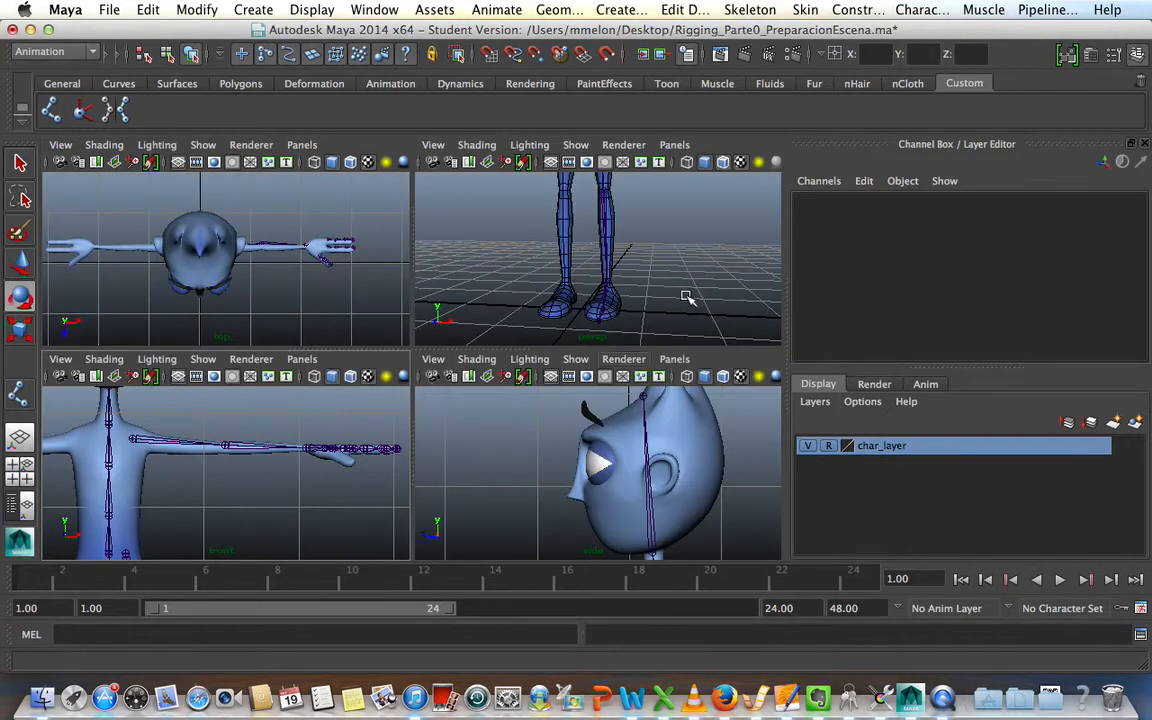
key("space")
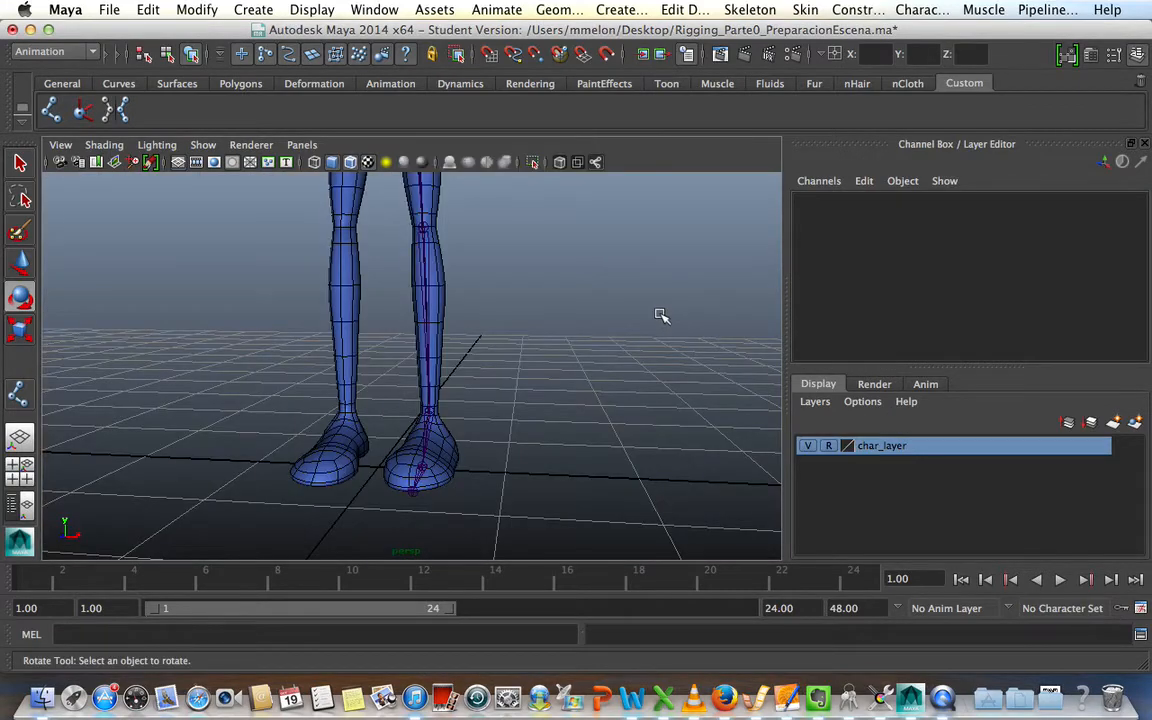
middle_click_drag(660, 316, 545, 501, "alt")
middle_click_drag(609, 291, 571, 515, "alt")
left_click_drag(504, 452, 383, 468, "alt")
right_click_drag(383, 468, 614, 475, "alt")
middle_click_drag(614, 475, 510, 398, "alt")
right_click_drag(388, 443, 445, 443, "alt")
left_click_drag(445, 443, 451, 455, "alt")
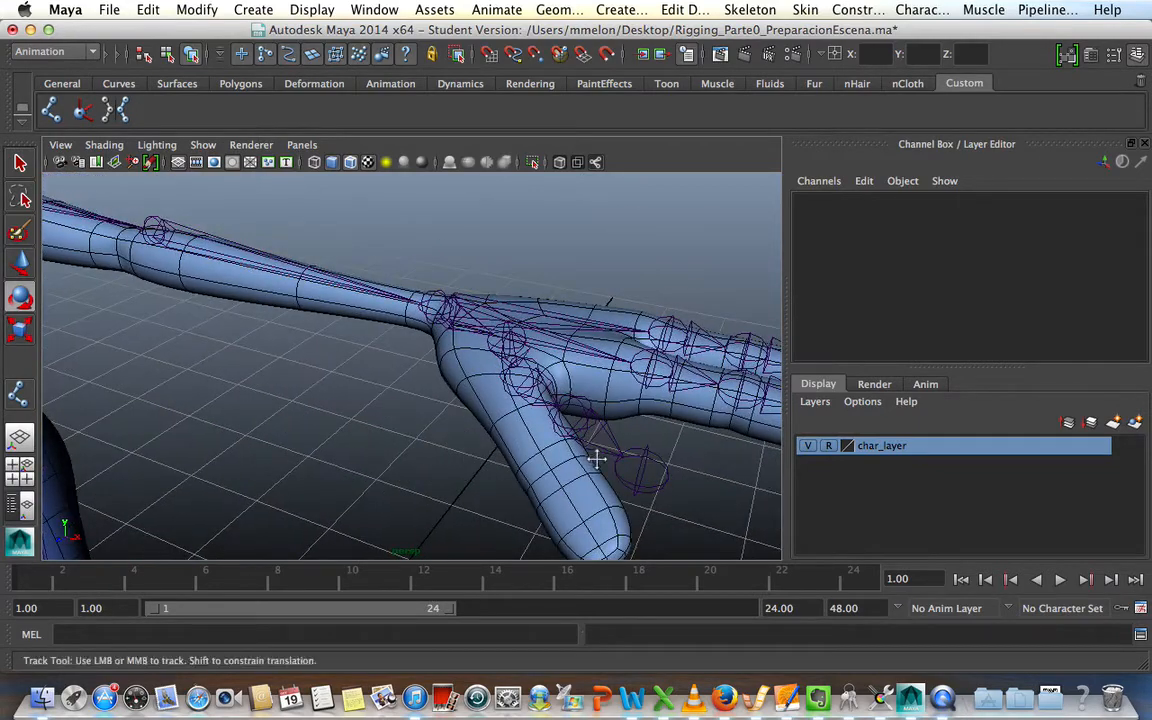
middle_click_drag(597, 459, 594, 429, "alt")
left_click(469, 285)
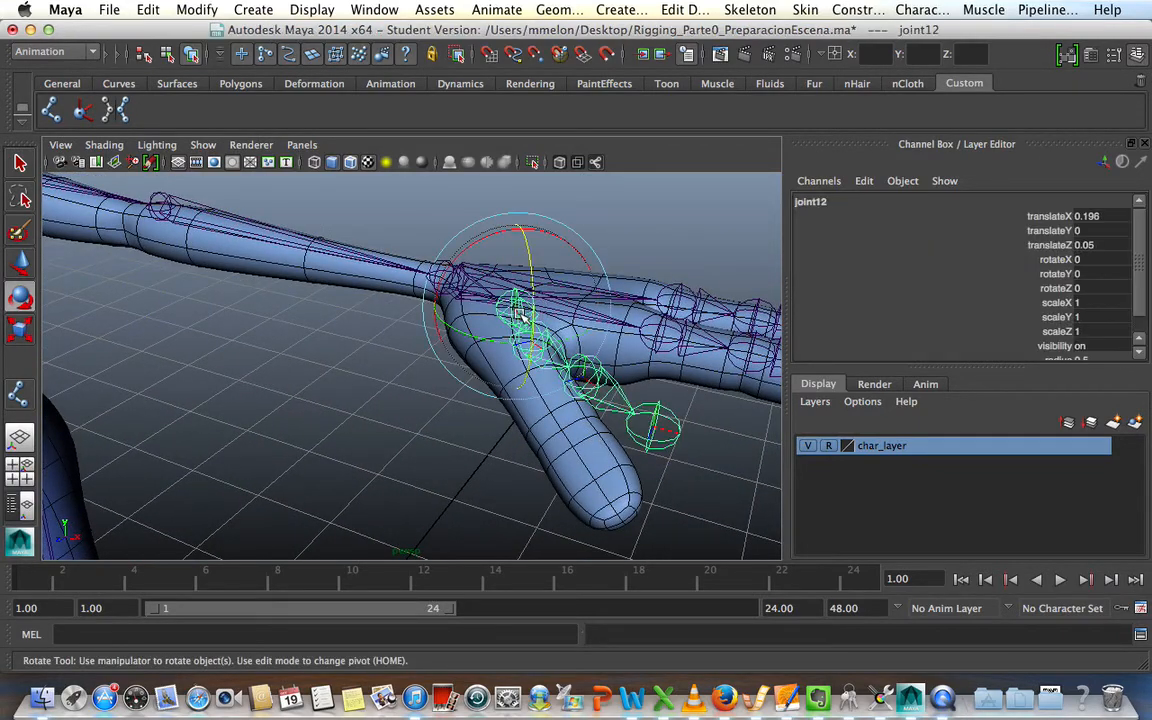
left_click_drag(443, 311, 474, 330)
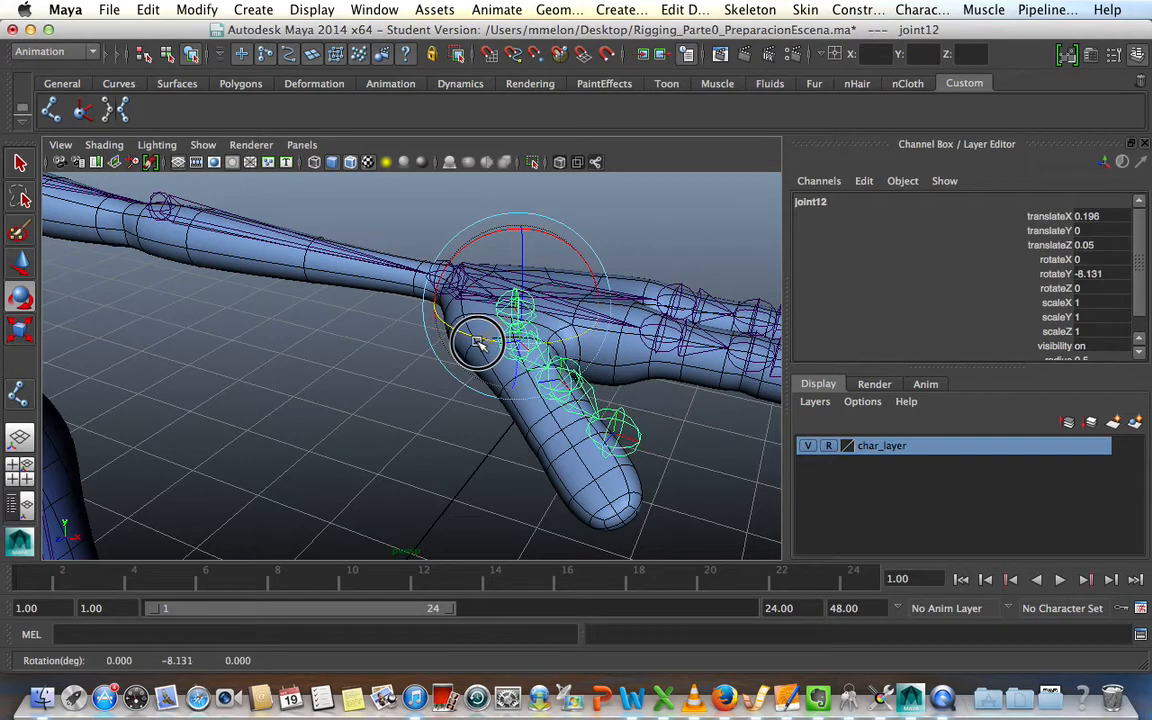
Tilt the left thumb's base joint downward until its chain runs inside the thumb mesh to the tip, and clear the selection.
left_click_drag(483, 386, 522, 390, "alt")
middle_click_drag(620, 355, 458, 378, "alt")
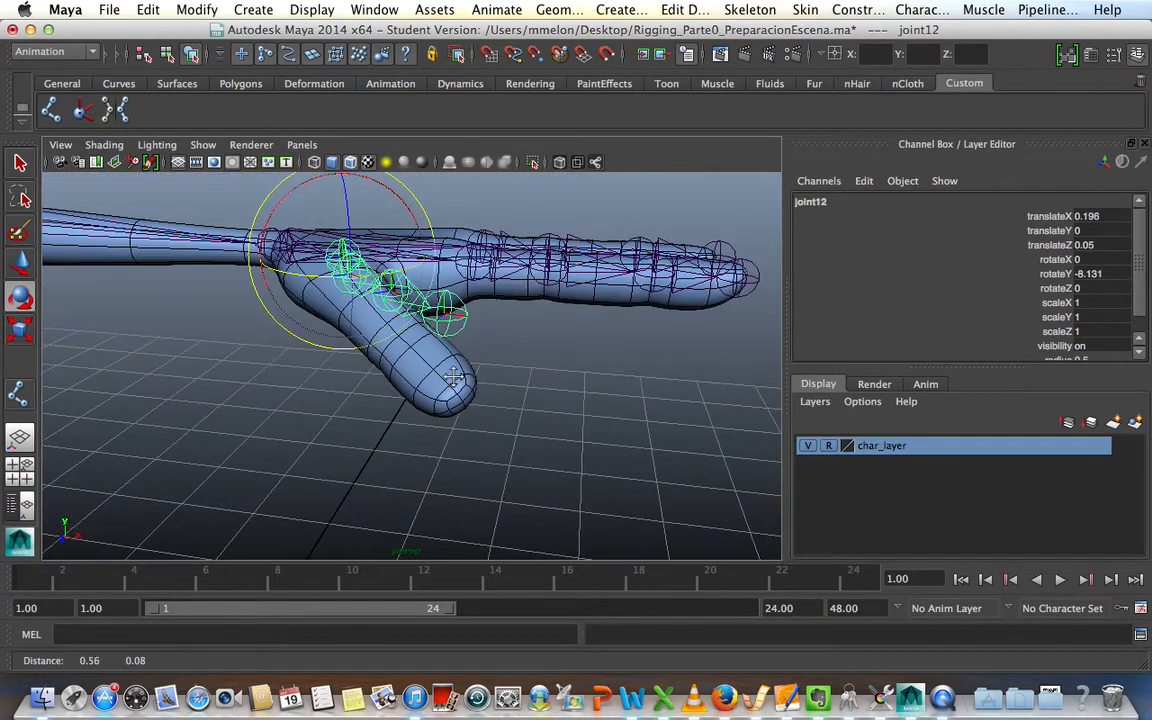
left_click_drag(345, 204, 347, 218)
mouse_move(440, 331)
left_mouse_down("alt")
mouse_move(560, 357)
mouse_move(432, 355)
left_mouse_up("alt")
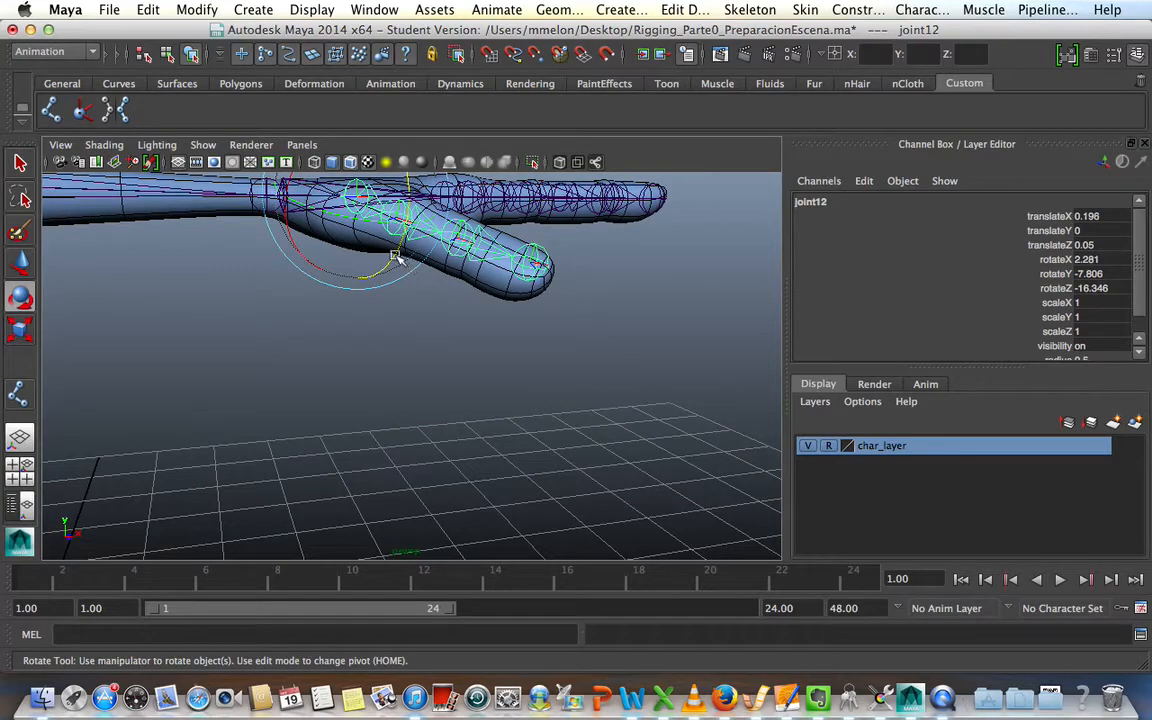
left_click_drag(396, 258, 393, 259)
left_click(590, 374)
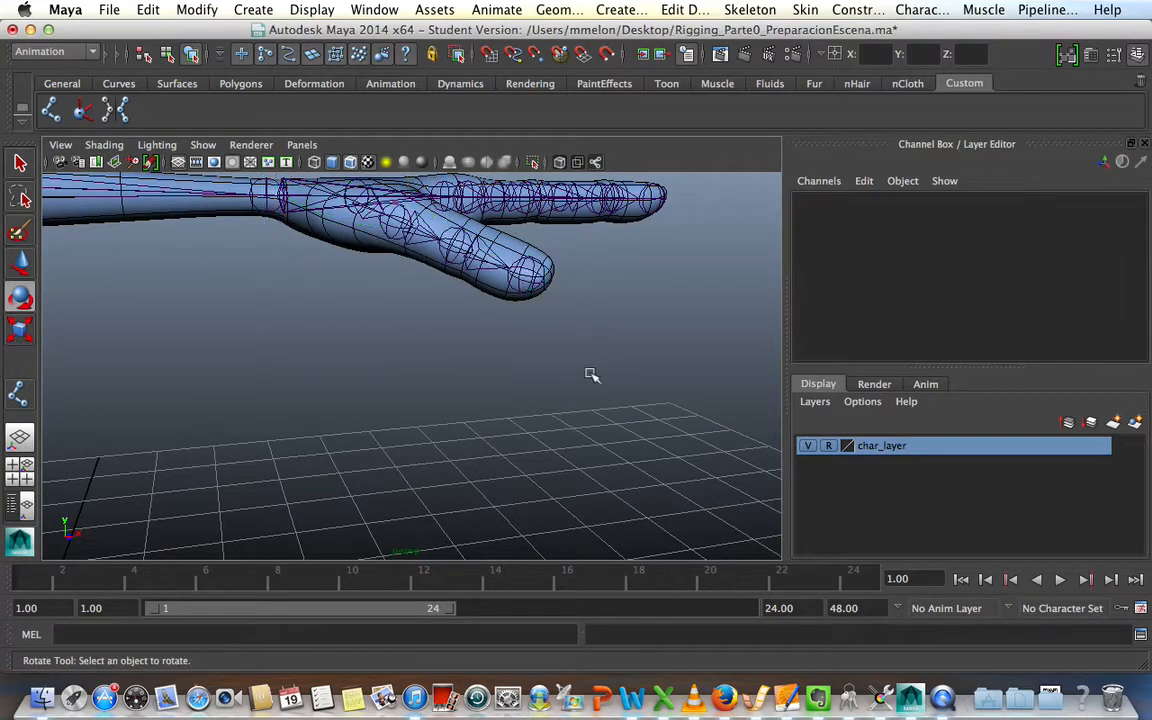
Turn off X-ray joint display in the perspective view and check whether the left hand and arm joints stay inside the mesh.
left_click_drag(590, 374, 574, 404, "alt")
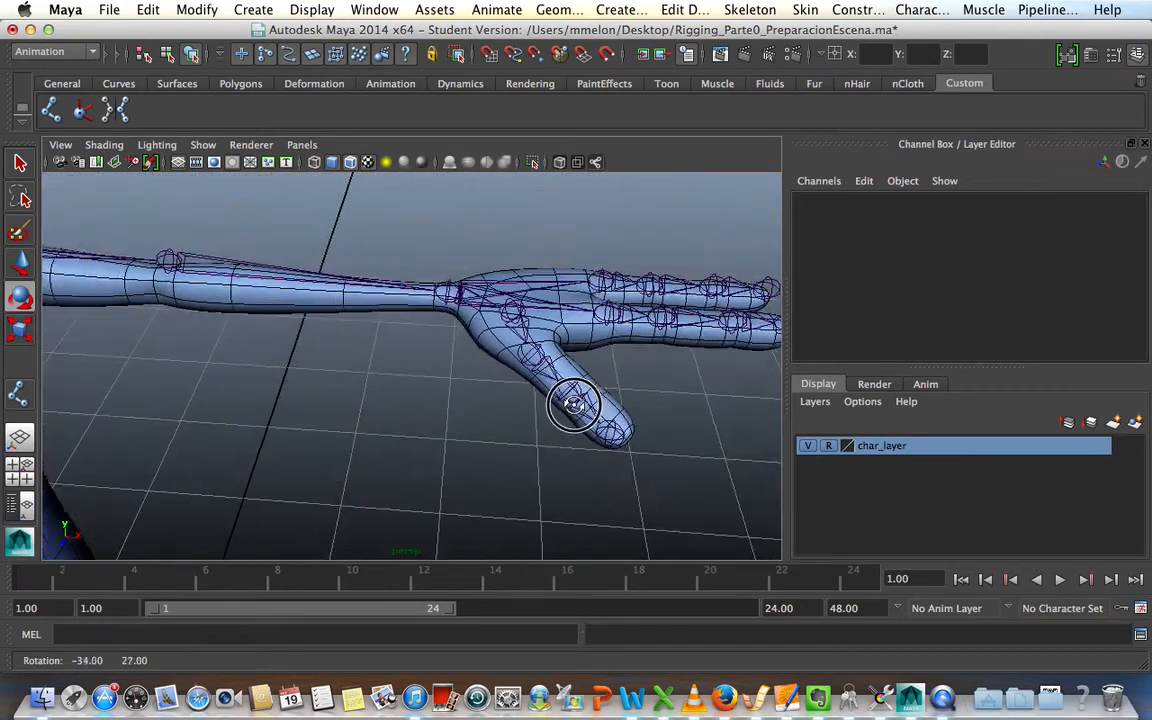
left_click(106, 146)
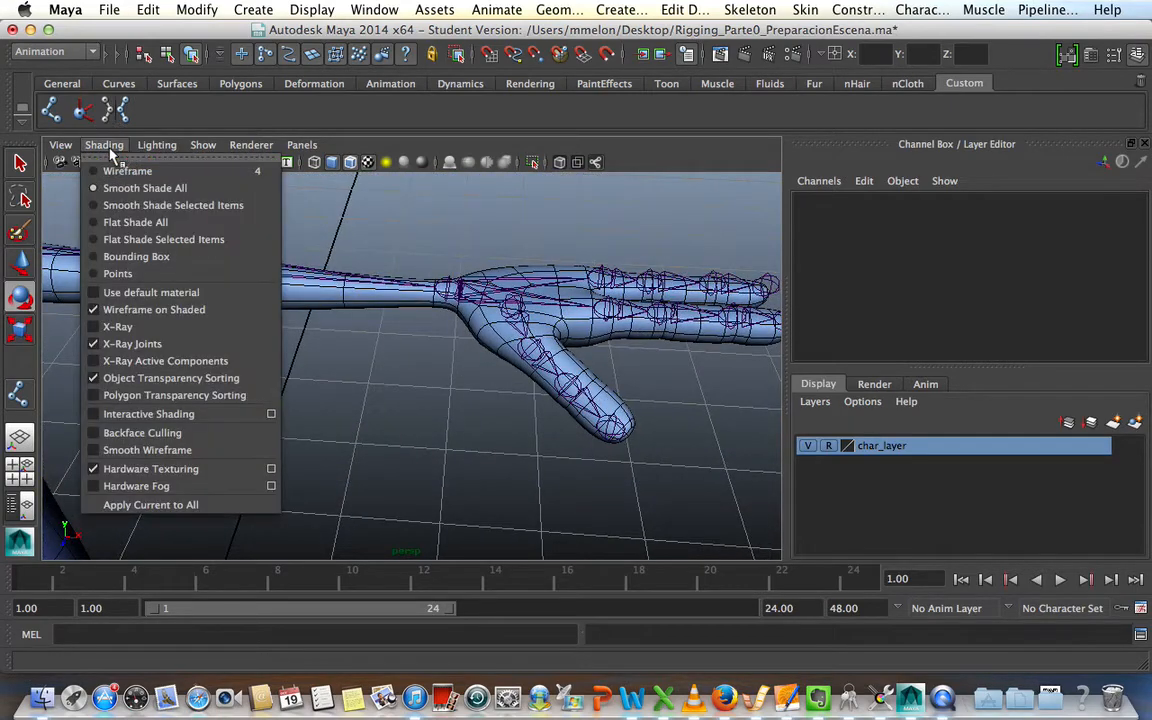
left_click(149, 344)
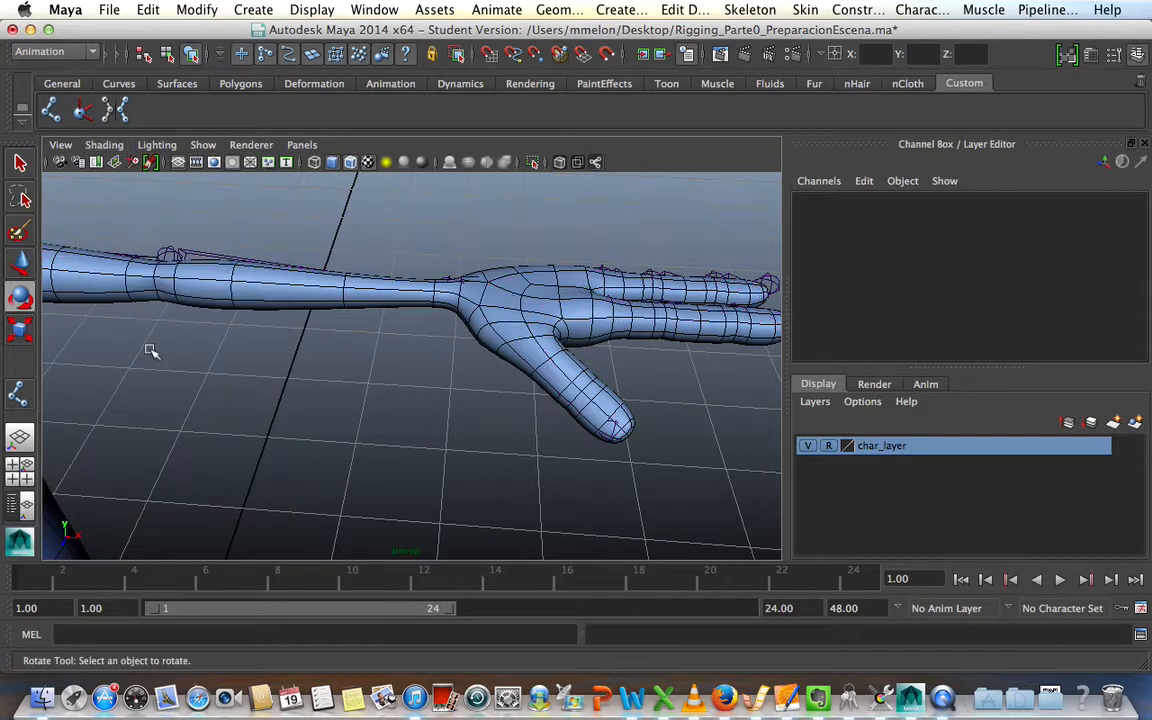
right_click_drag(735, 457, 555, 452, "alt")
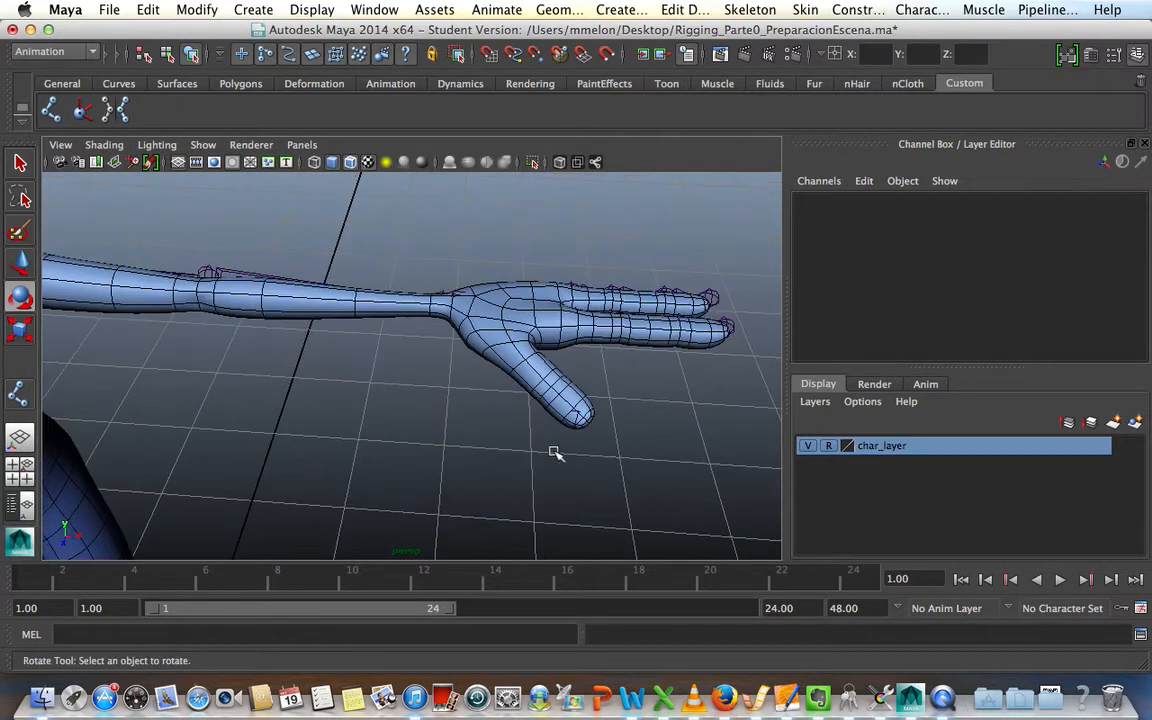
left_click_drag(555, 452, 546, 514, "alt")
middle_click_drag(614, 509, 617, 474, "alt")
left_click_drag(616, 474, 656, 471, "alt")
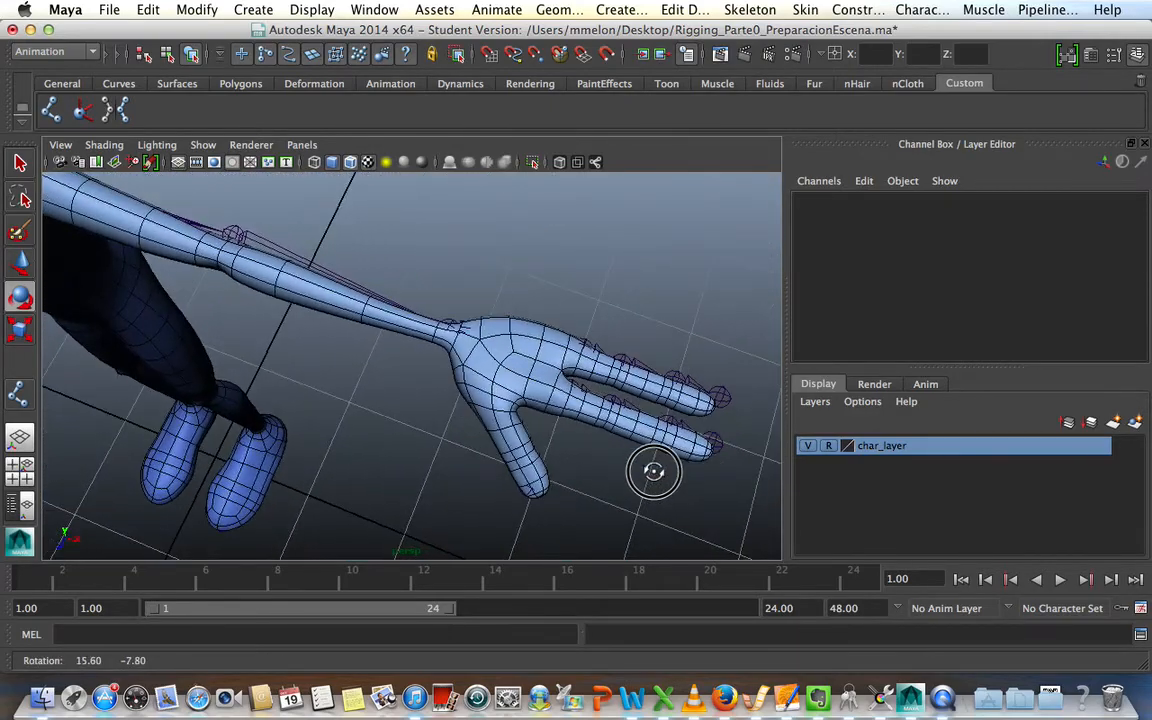
Rotate the left elbow joint to about -0.4 degrees in Y, judging the forearm from above.
left_click(447, 319)
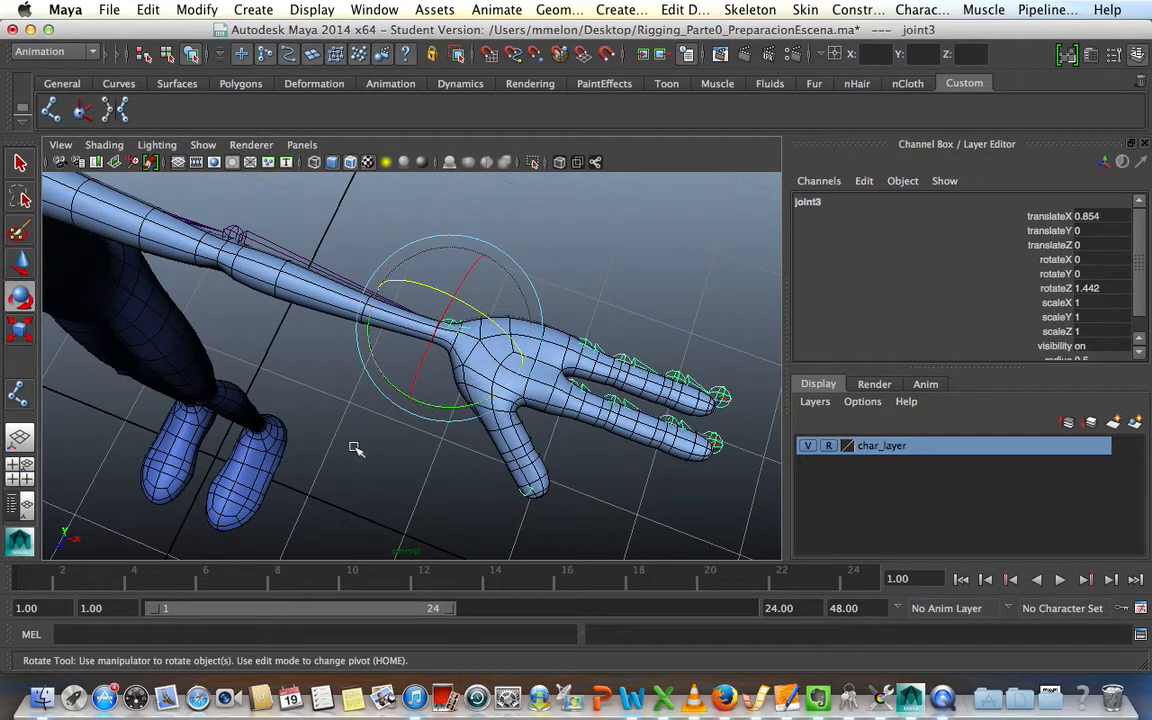
left_click_drag(321, 405, 399, 470, "alt")
middle_click_drag(399, 470, 555, 398, "alt")
left_click(396, 258)
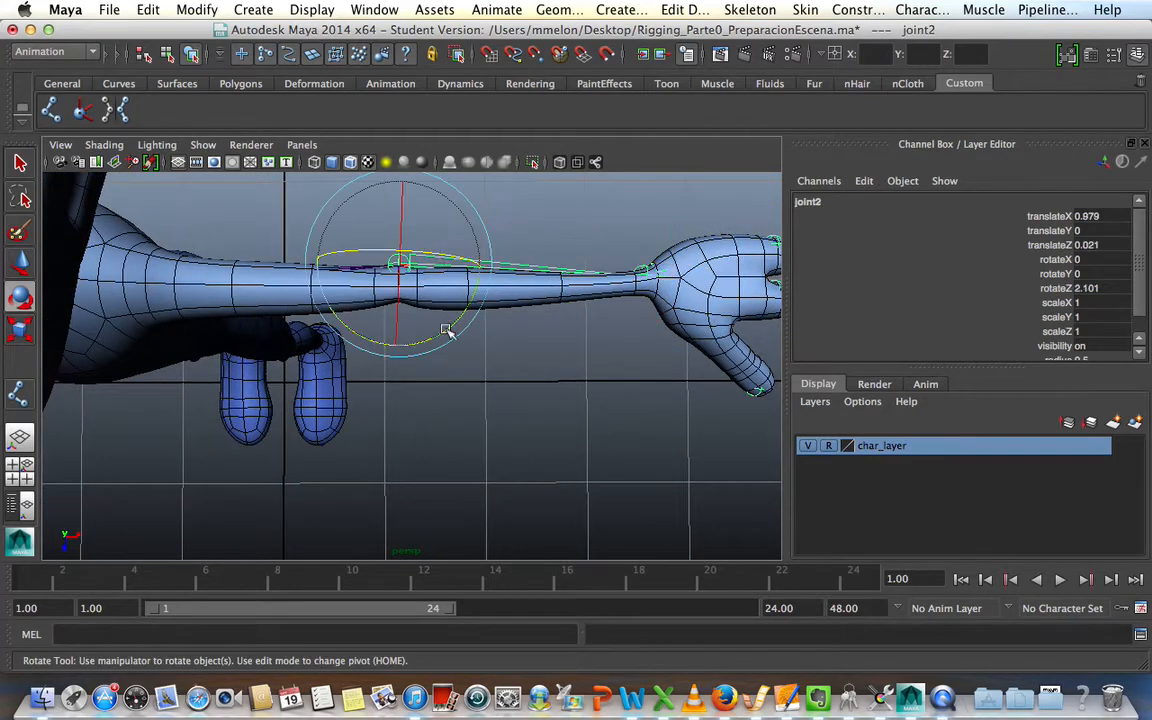
left_click_drag(454, 329, 452, 331)
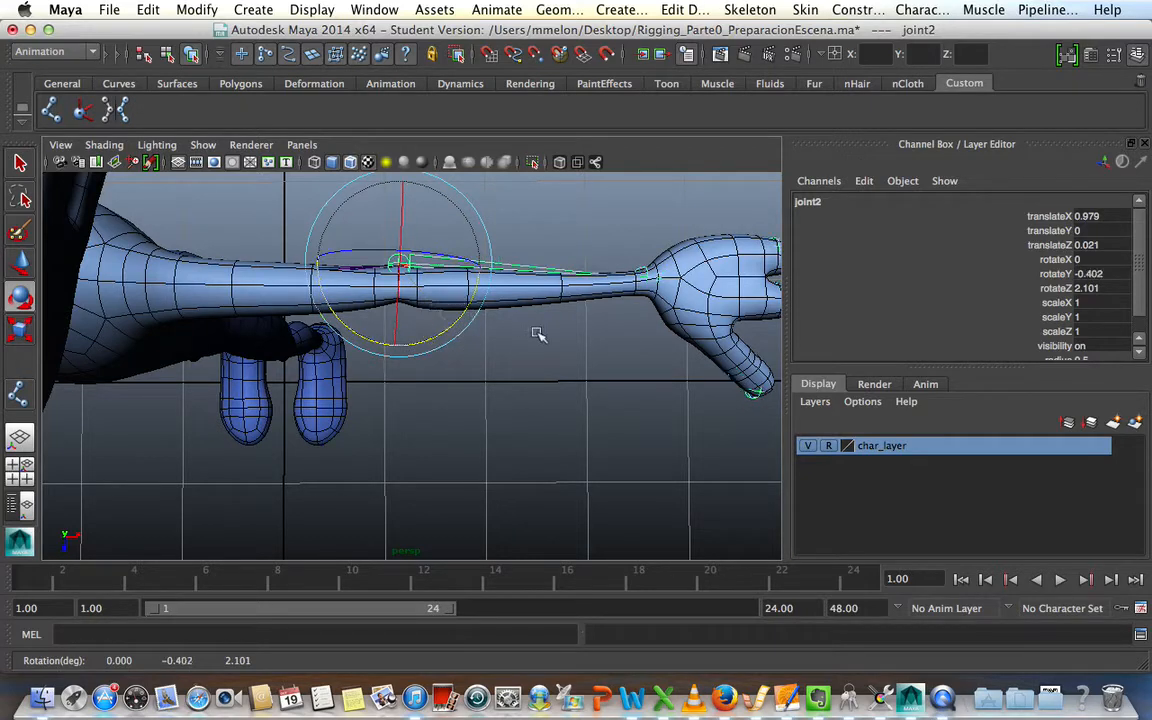
left_click_drag(514, 411, 512, 411, "alt")
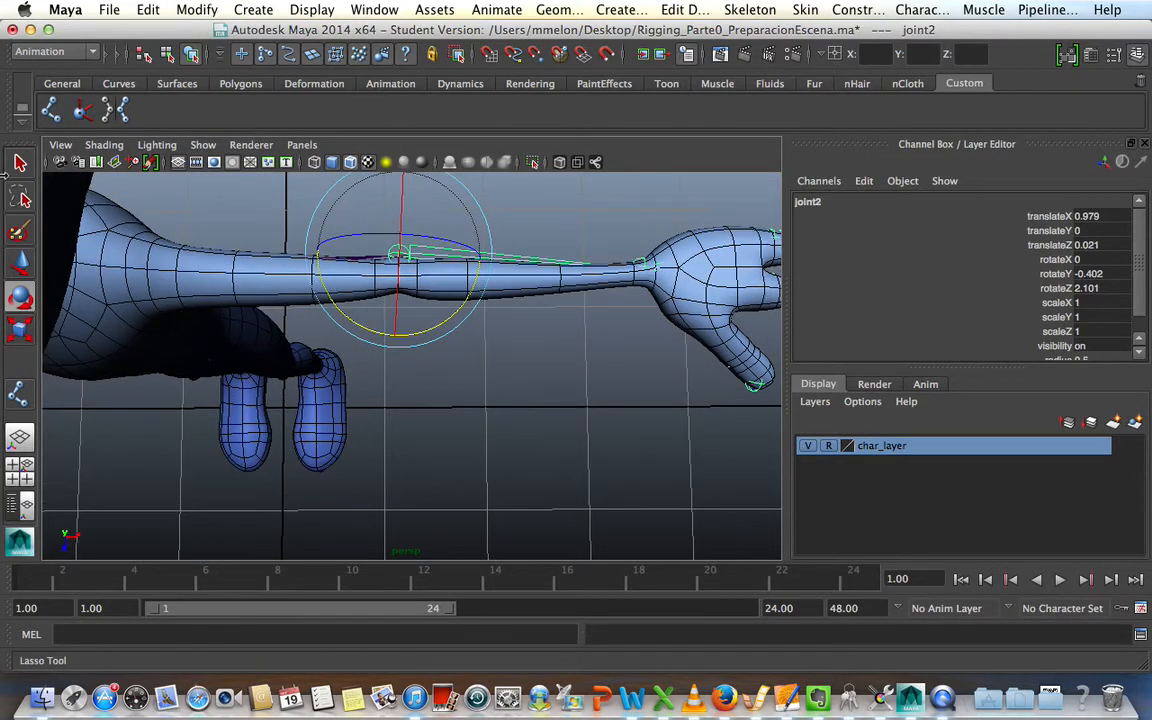
Turn X-ray joint display back on and move the left shoulder joint to about -0.278 in Z to centre the arm chain.
left_click(98, 148)
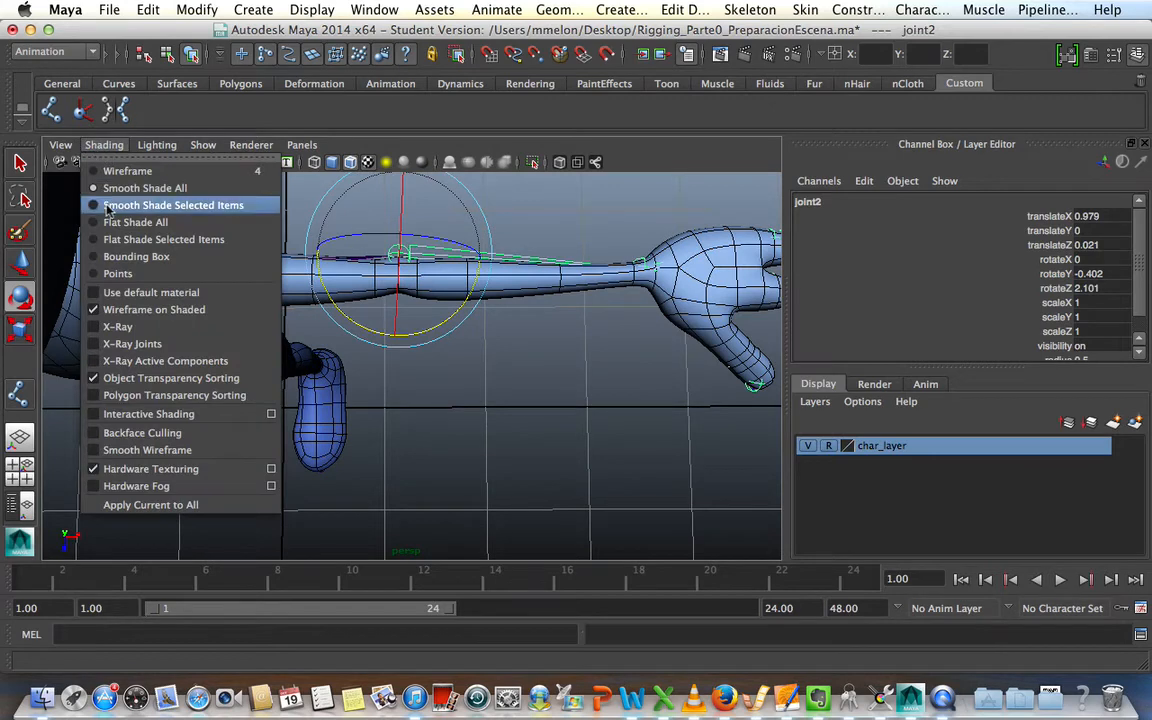
left_click(121, 343)
right_click_drag(573, 393, 530, 388, "alt")
mouse_move(542, 382)
middle_mouse_down("alt")
mouse_move(558, 375)
mouse_move(538, 370)
middle_mouse_up("alt")
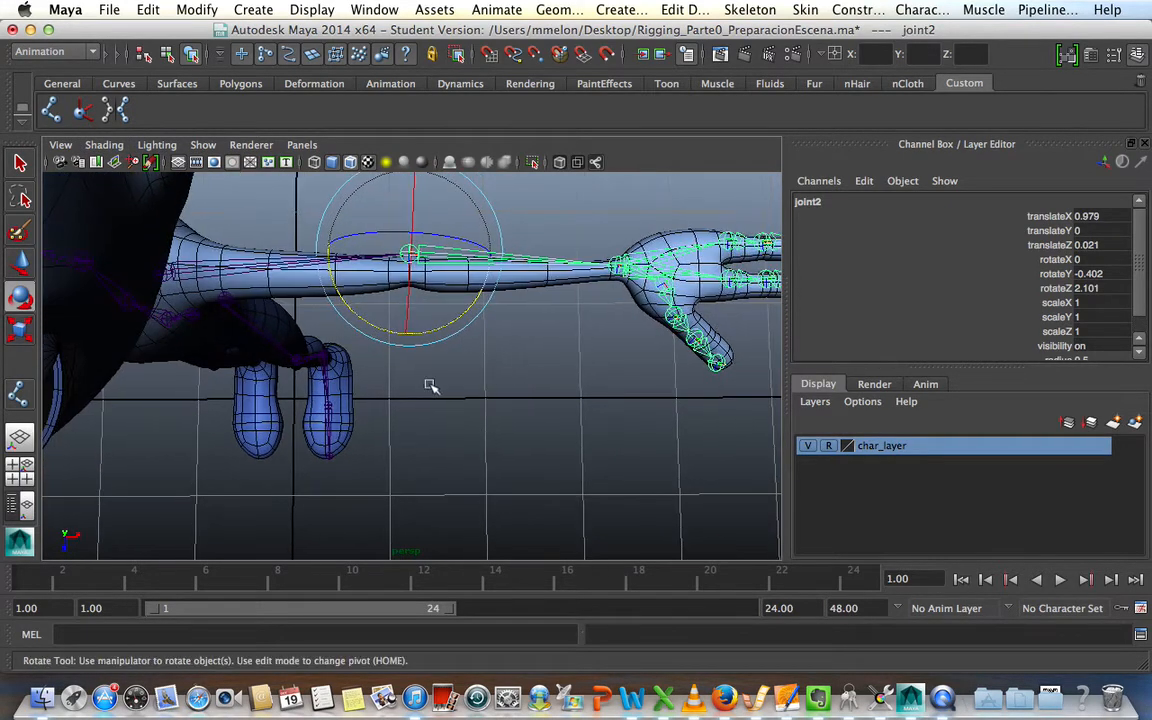
left_click(200, 273)
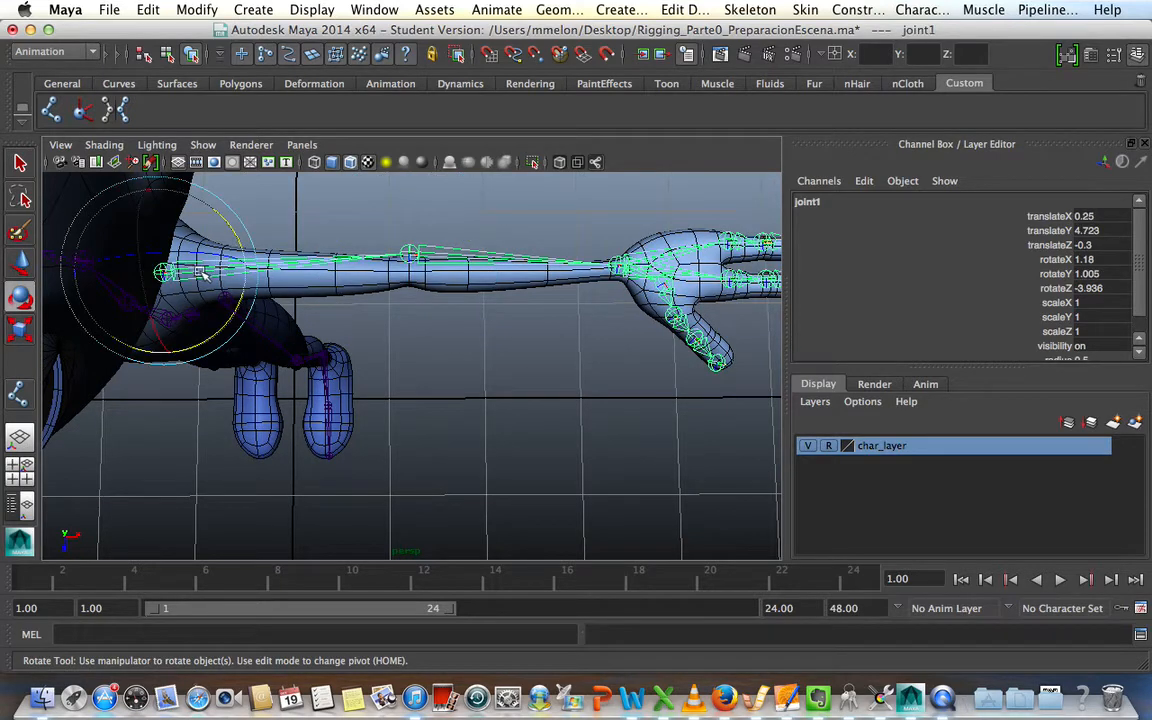
key("w")
left_click_drag(160, 332, 166, 340)
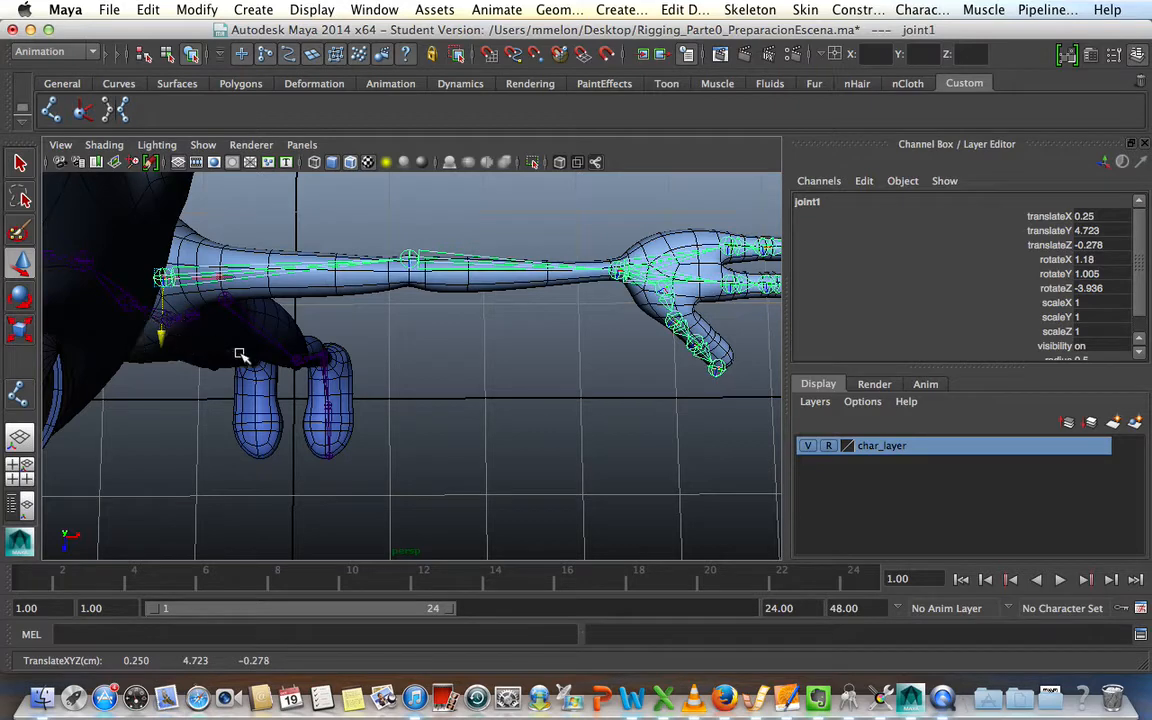
left_click_drag(535, 397, 458, 403, "alt")
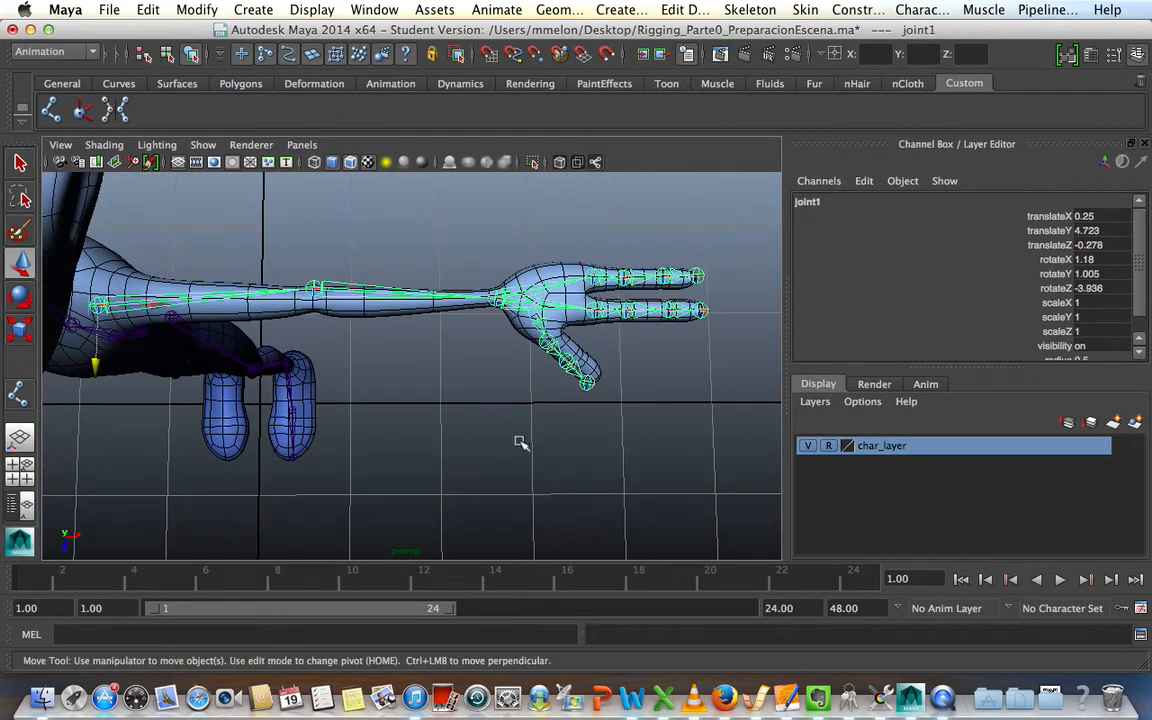
Hide the X-ray joints and examine the moved arm chain against the hand and thumb surface.
mouse_move(522, 442)
left_mouse_down("alt")
mouse_move(509, 463)
mouse_move(476, 330)
left_mouse_up("alt")
left_click(104, 146)
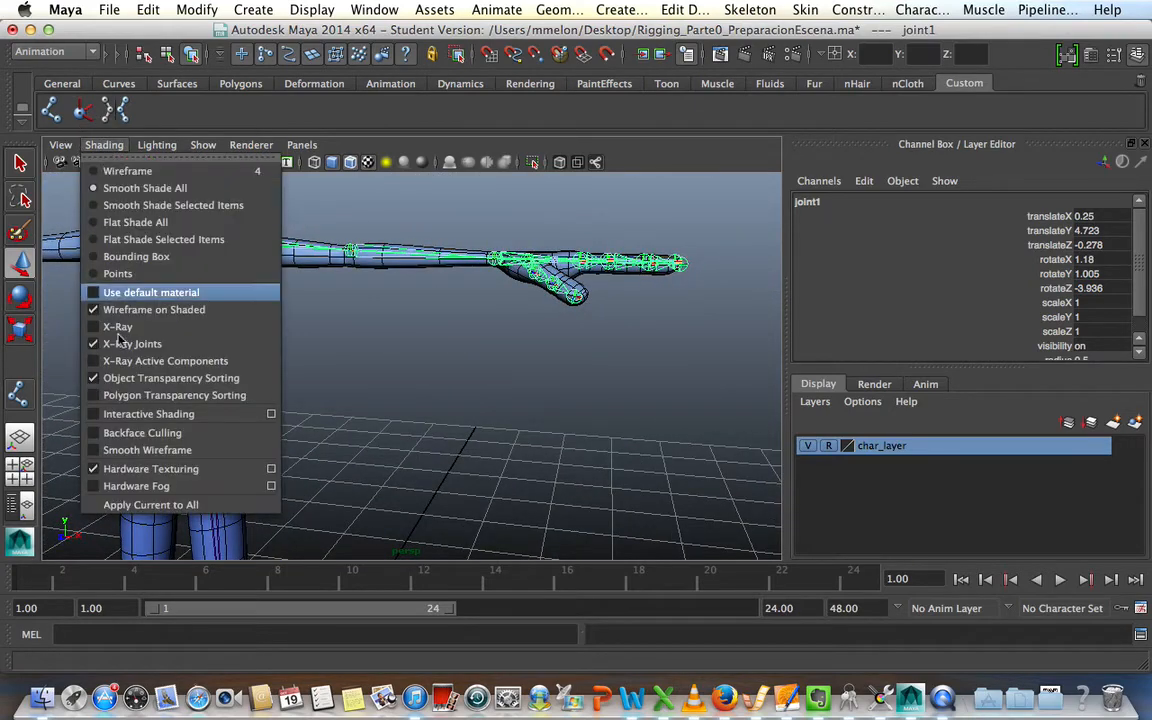
left_click(123, 294)
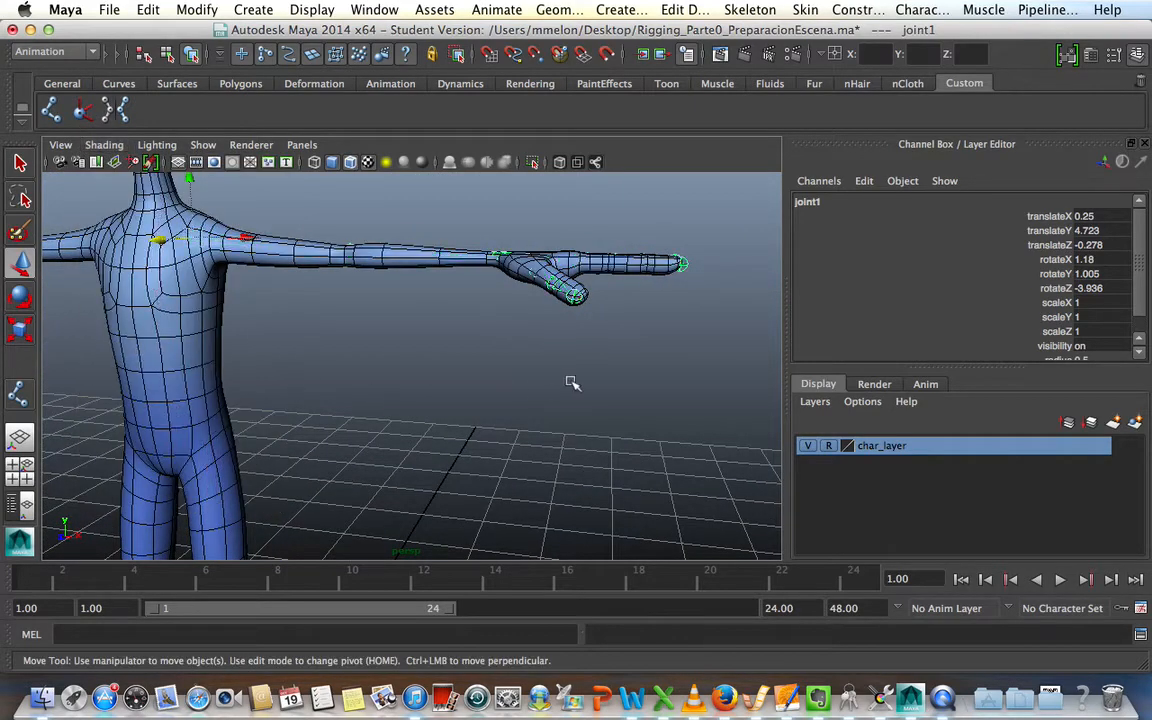
left_click_drag(514, 404, 426, 408, "alt")
left_click_drag(534, 407, 604, 468, "alt")
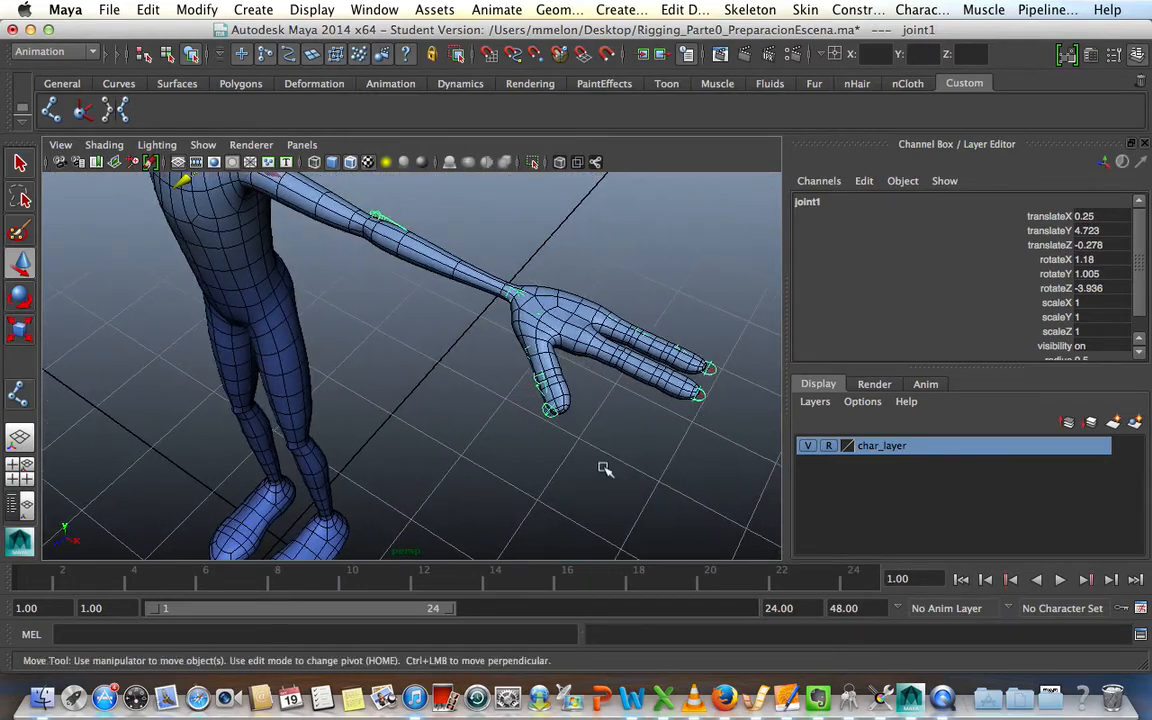
Rotate the left thumb's base joint to about -2.7 degrees in Y so its chain sits inside the thumb, and clear the selection.
left_click(528, 338)
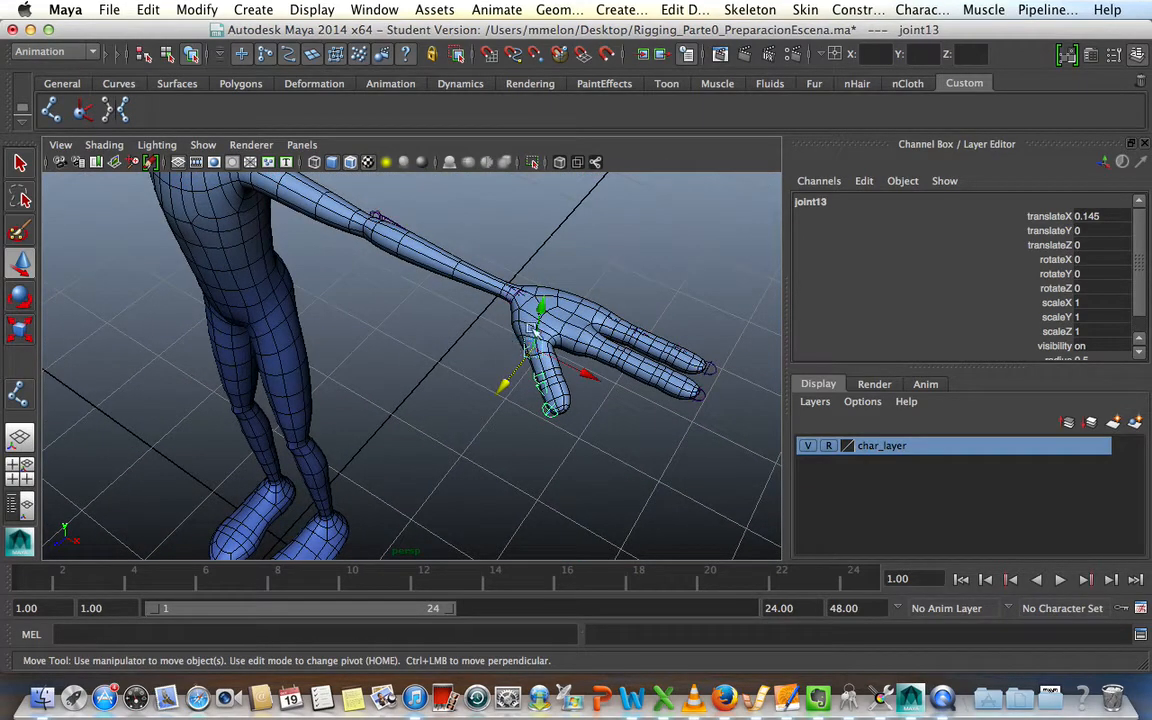
left_click(526, 325)
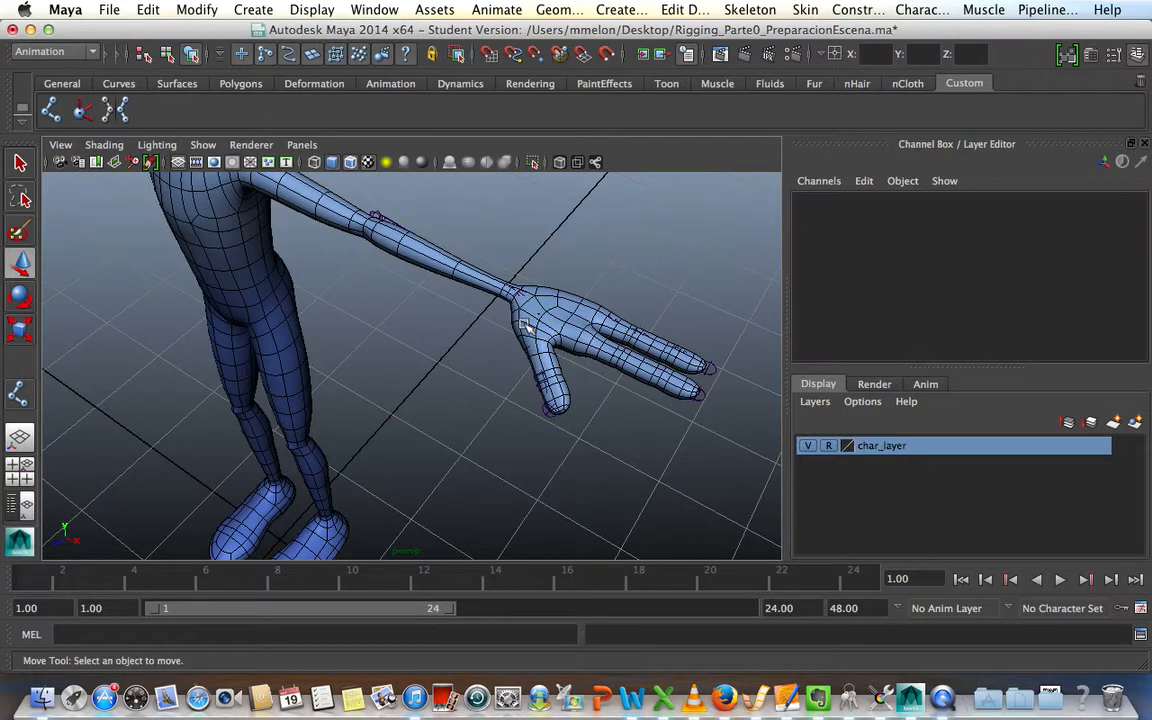
key("r")
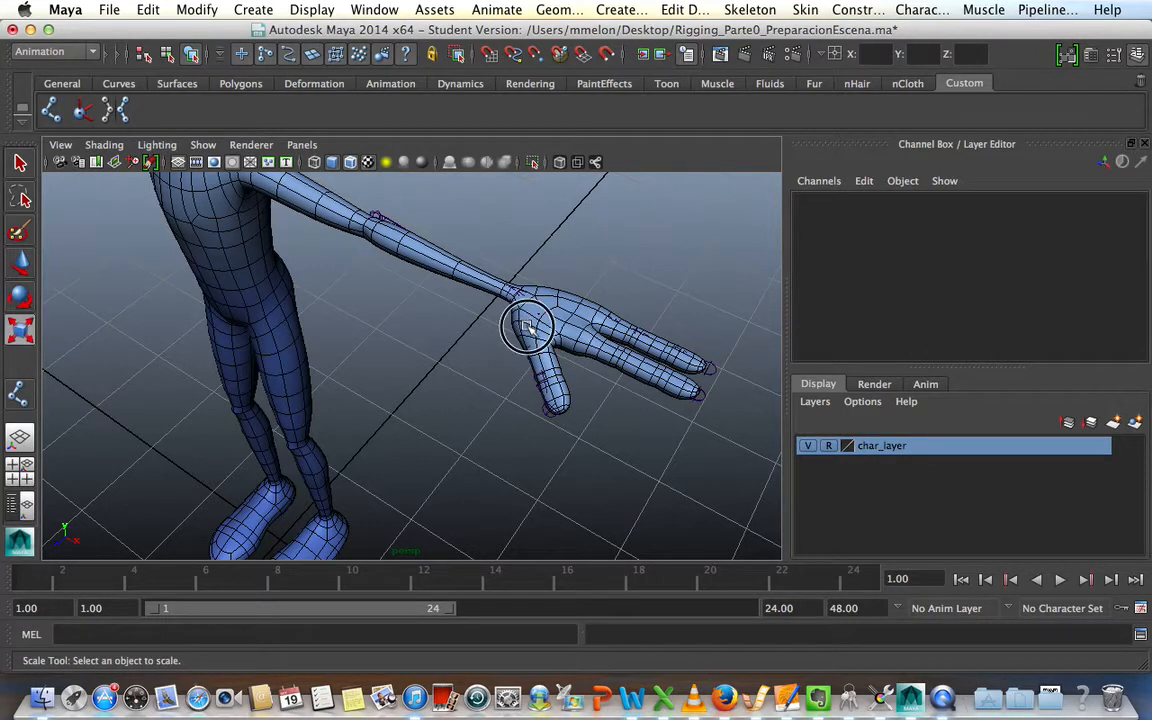
left_click(527, 327)
key("e")
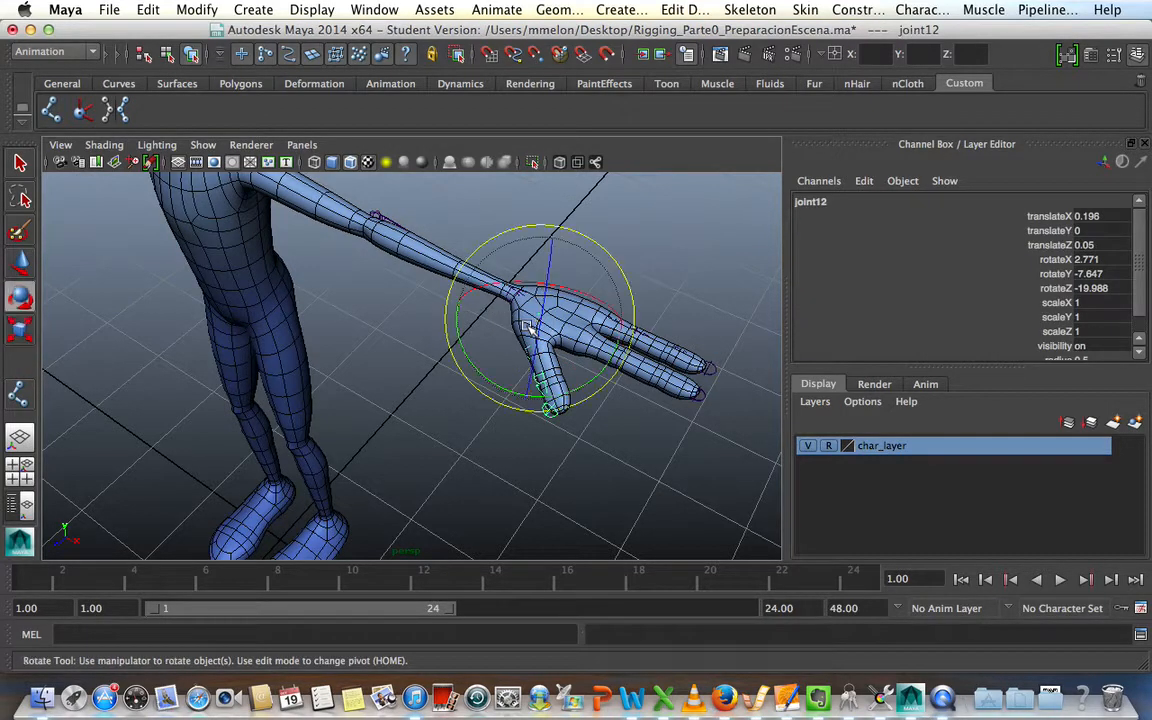
left_click_drag(497, 389, 503, 389)
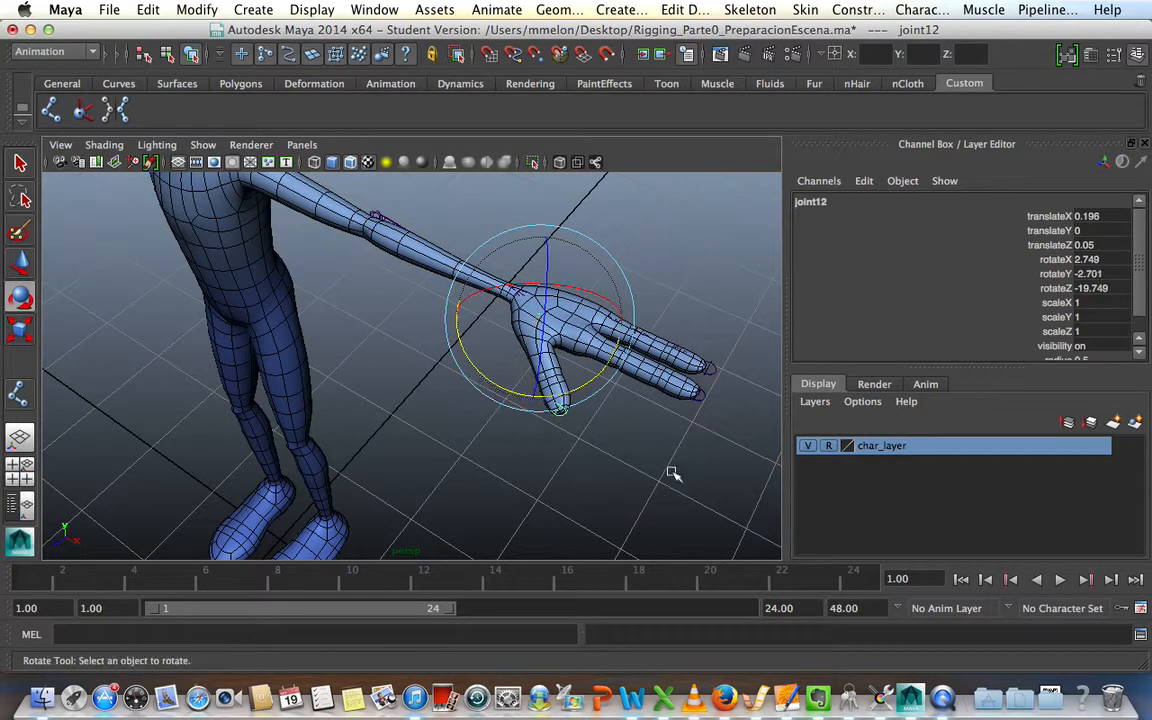
left_click(658, 465)
Re-enable X-ray joints in the perspective view and review the left arm and hand chain from above.
left_click_drag(656, 463, 686, 507, "alt")
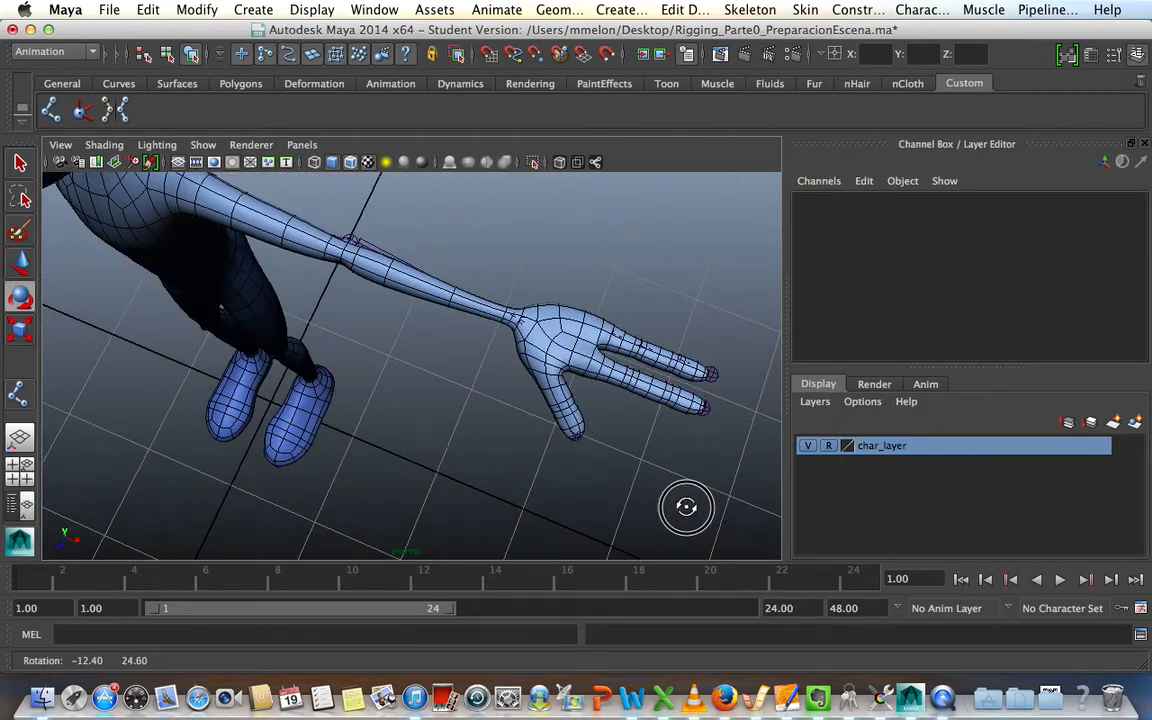
left_click_drag(424, 411, 468, 434, "alt")
left_click(104, 145)
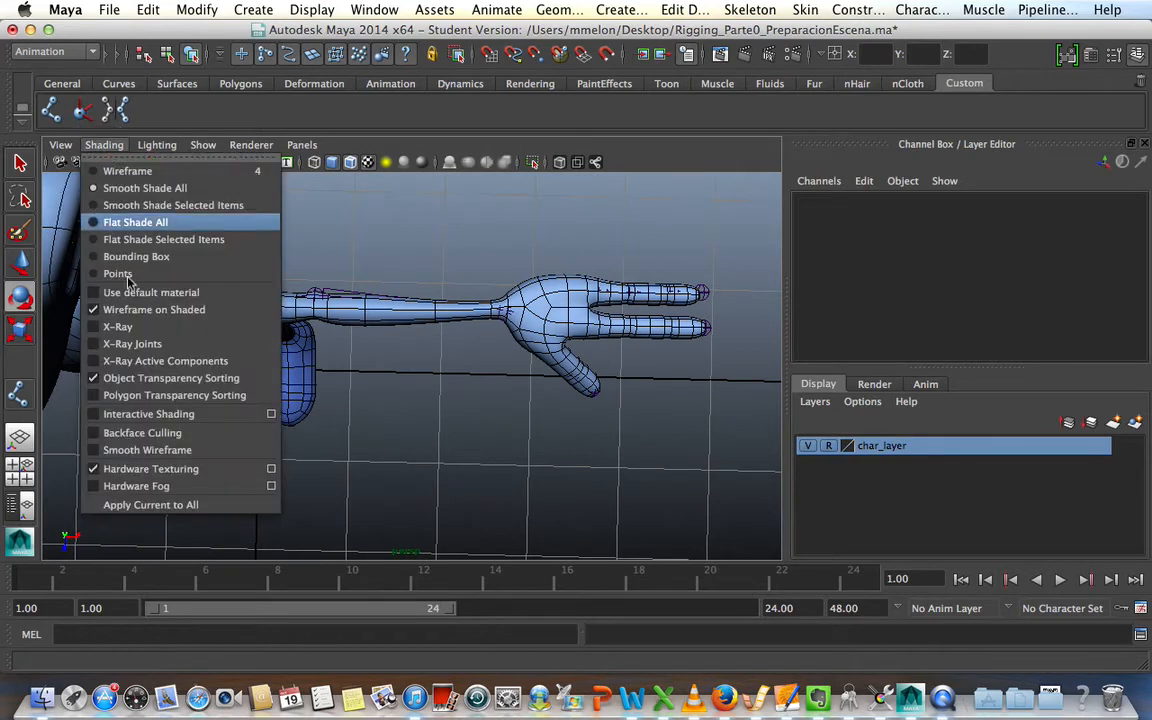
left_click(140, 327)
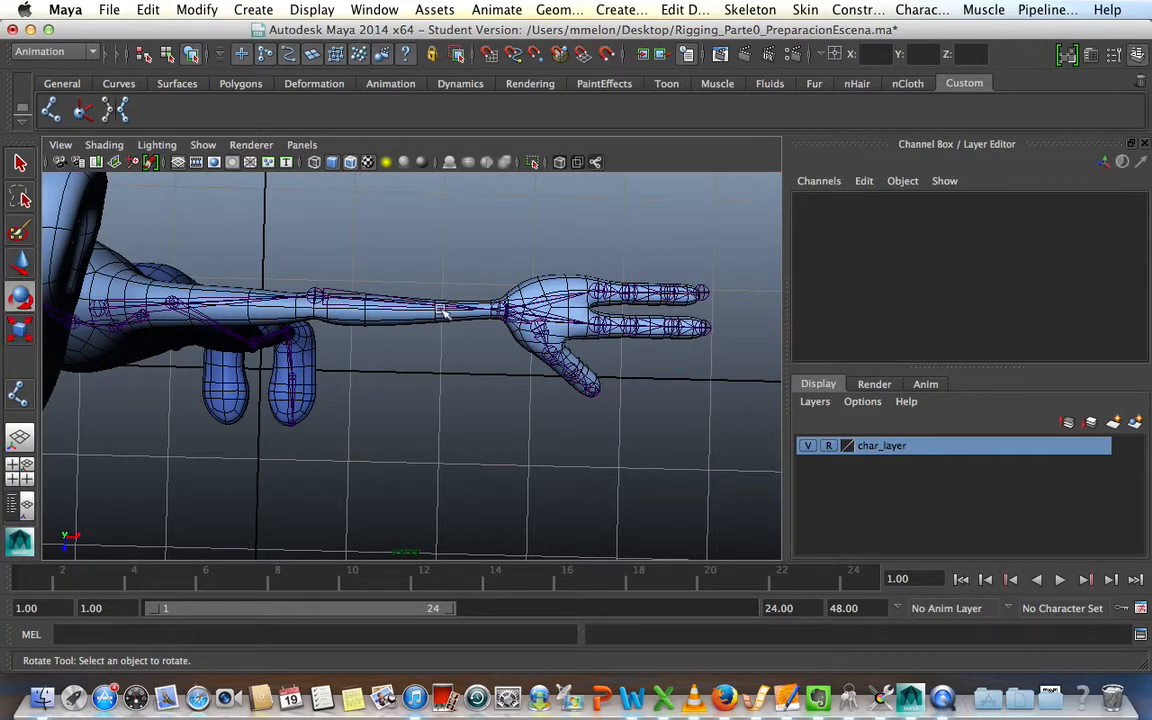
left_click_drag(340, 449, 368, 432, "alt")
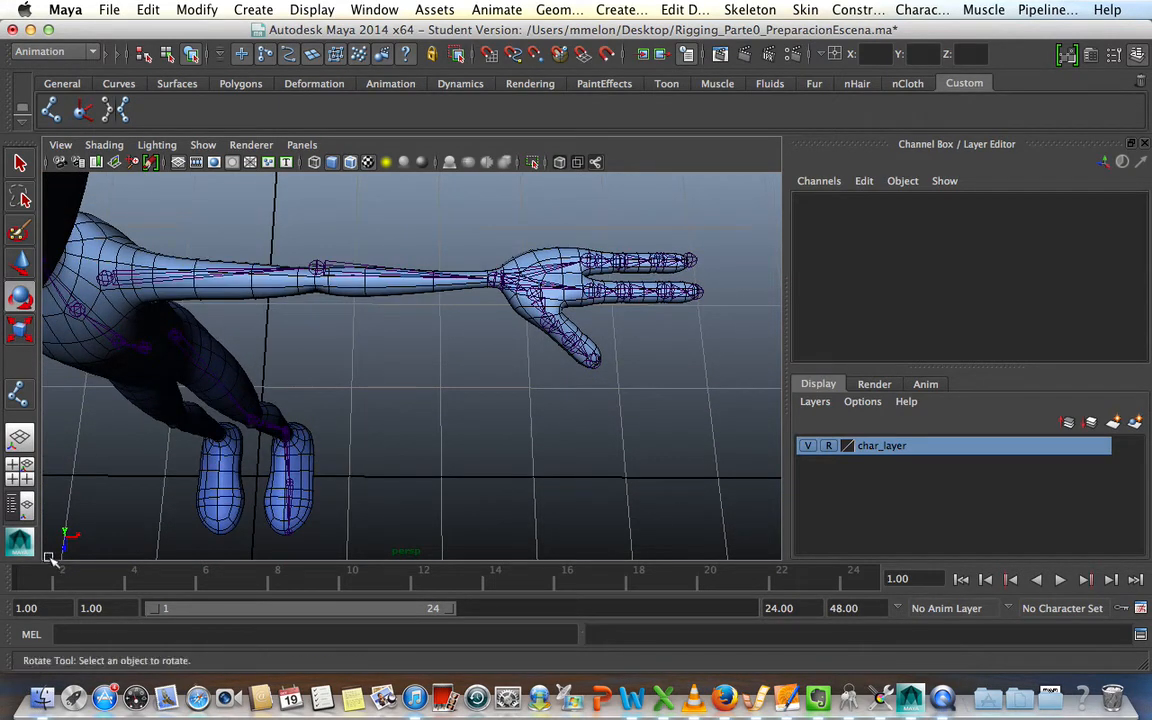
Maximize the top view, enable X-ray joint display there and clear the selection.
left_click(20, 478)
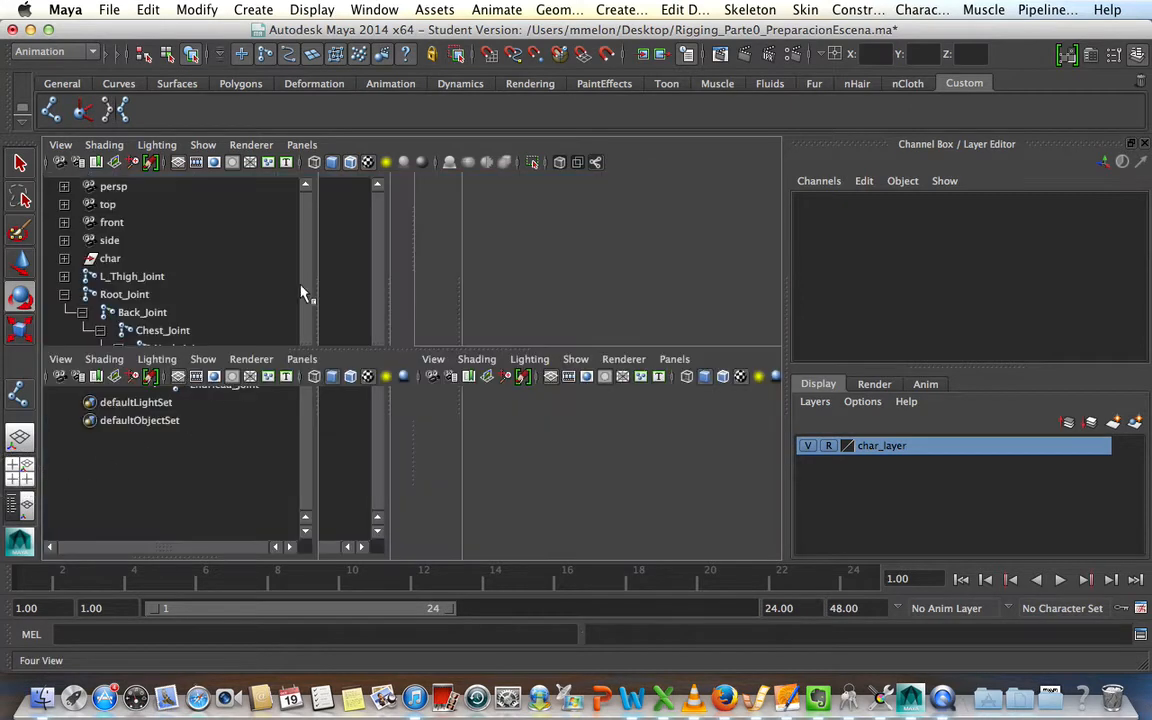
key("e")
key("space")
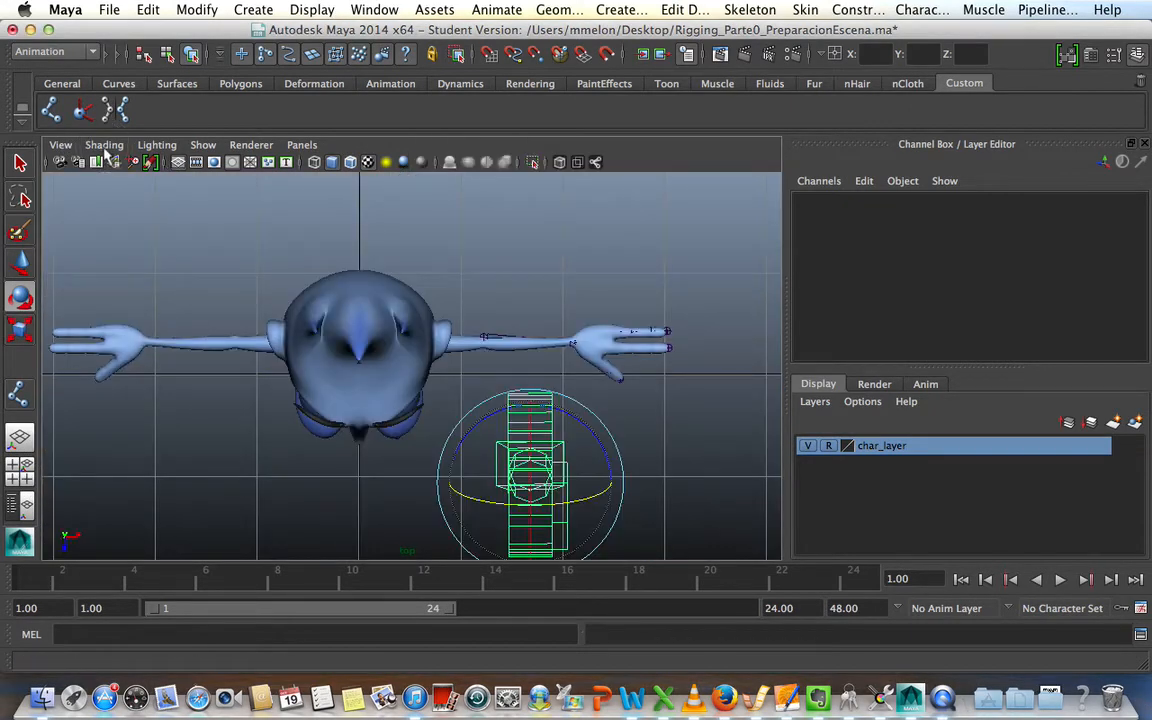
left_click(104, 145)
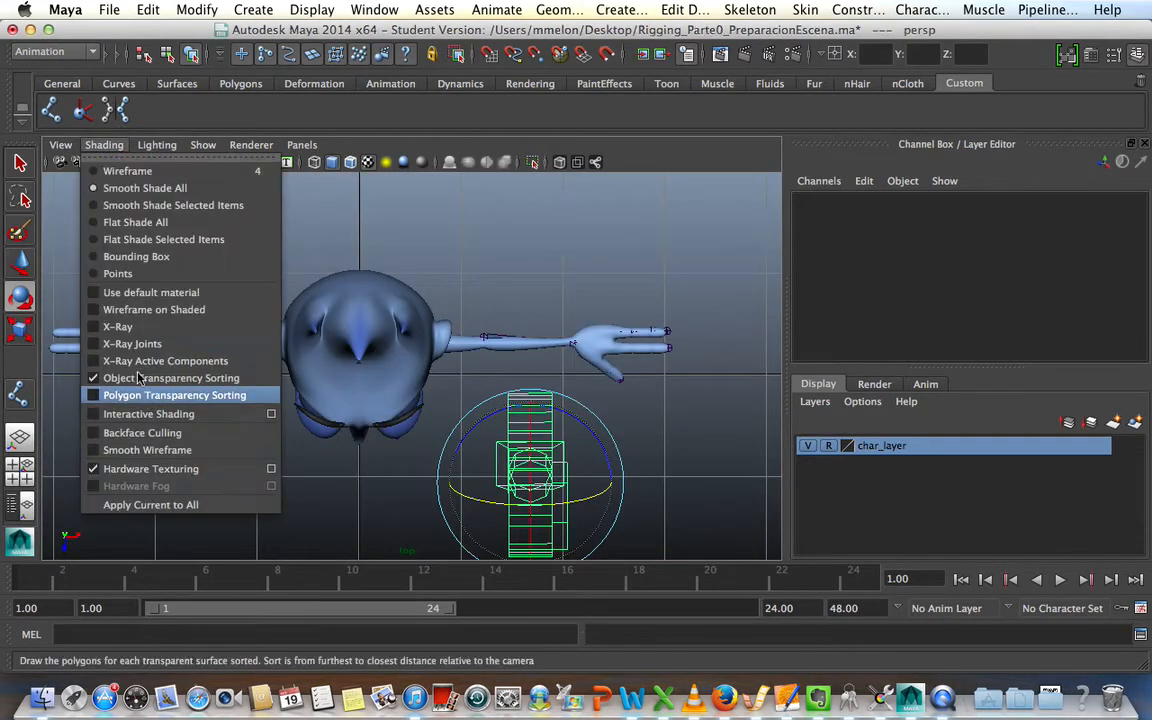
left_click(132, 343)
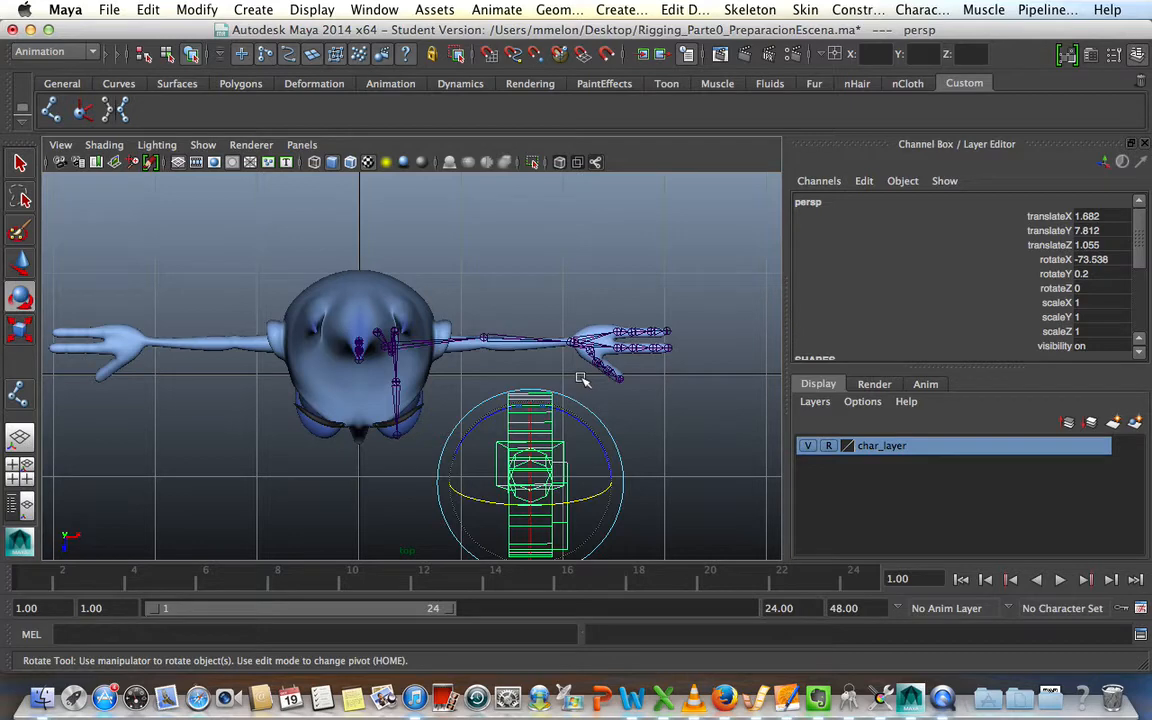
left_click(727, 436)
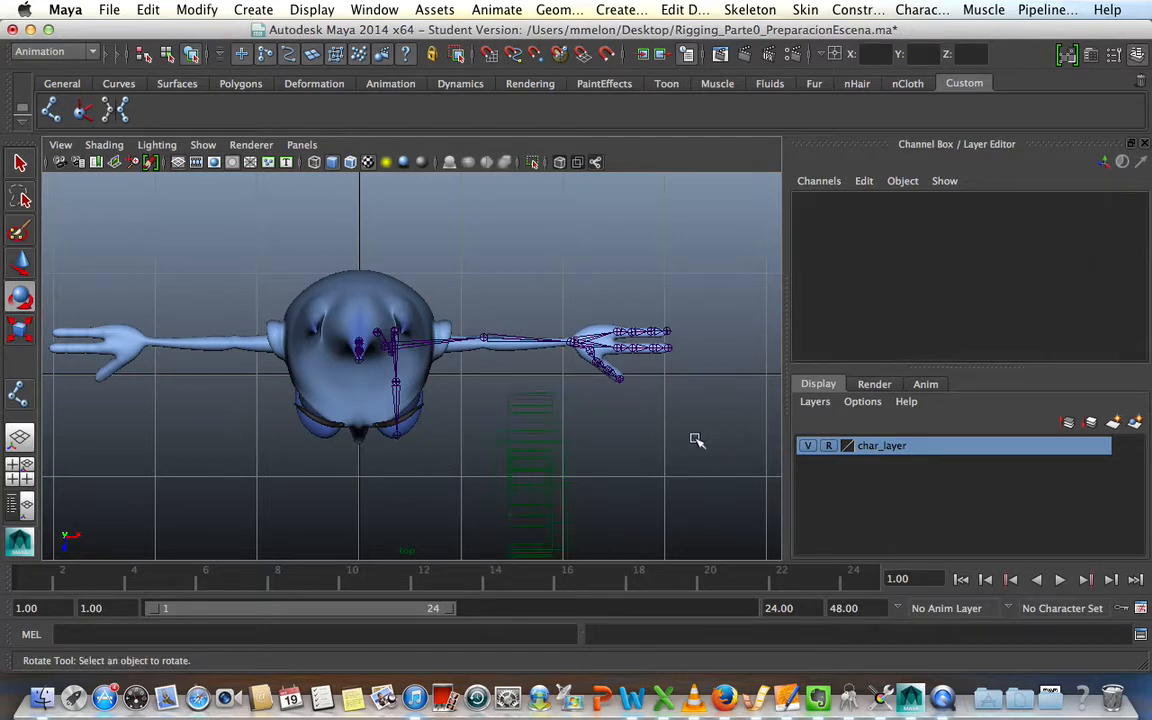
Return to the perspective view, frame the character's body and arms, and show the Outliner beside it.
key("space")
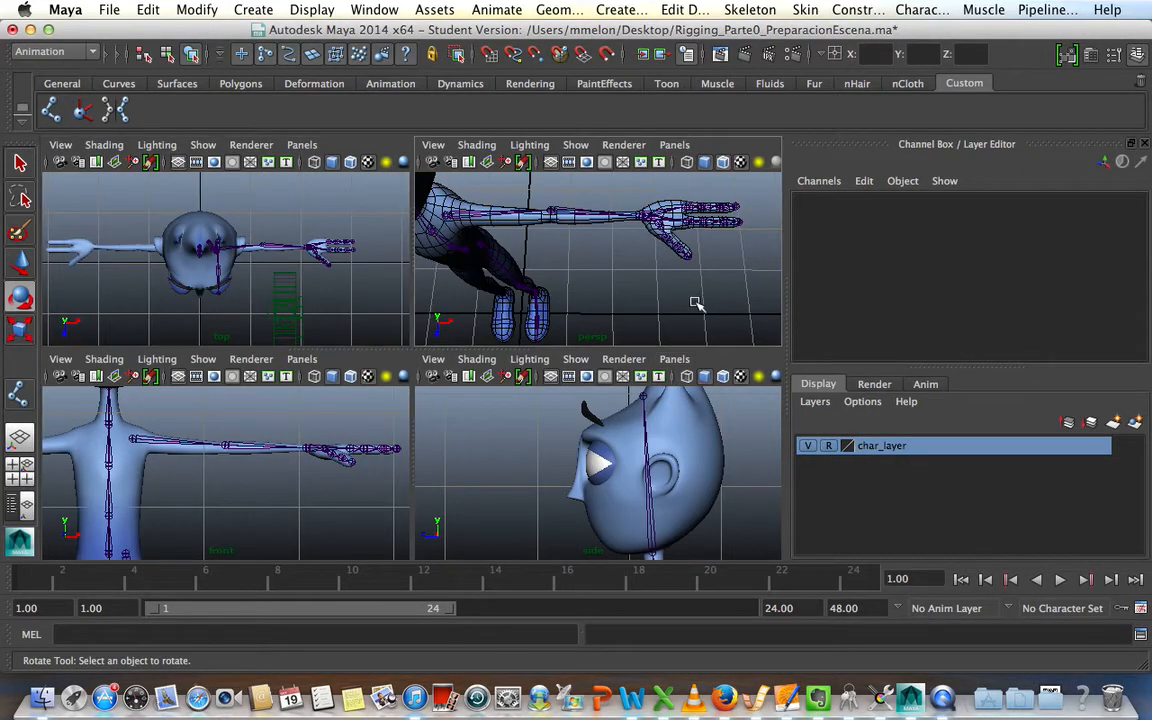
key("space")
left_click_drag(525, 393, 424, 311, "alt")
right_click_drag(558, 393, 491, 393, "alt")
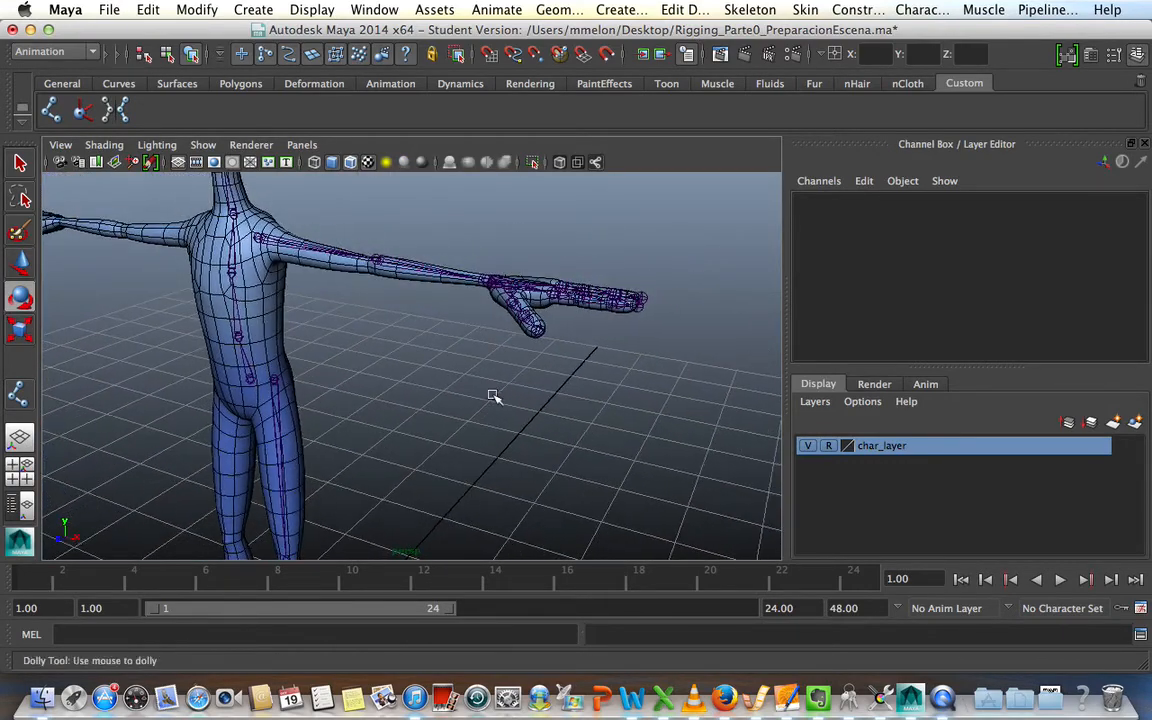
middle_click_drag(491, 393, 621, 422, "alt")
right_click_drag(595, 434, 555, 432, "alt")
middle_click_drag(555, 432, 548, 422, "alt")
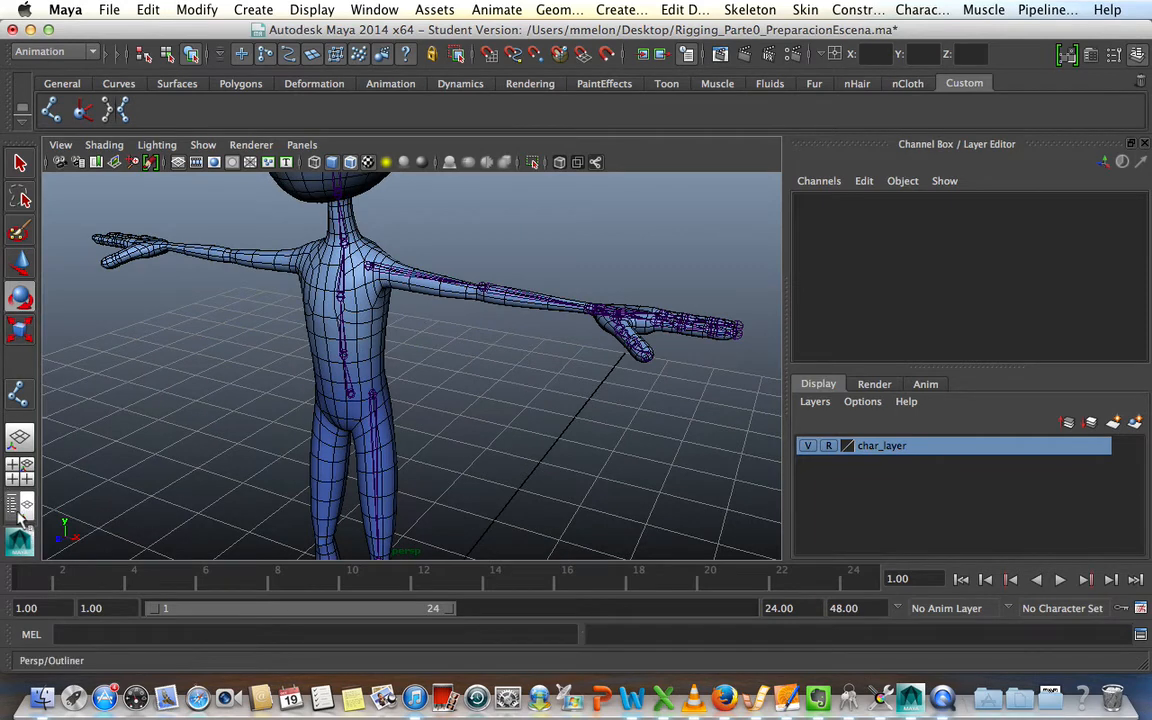
left_click(20, 505)
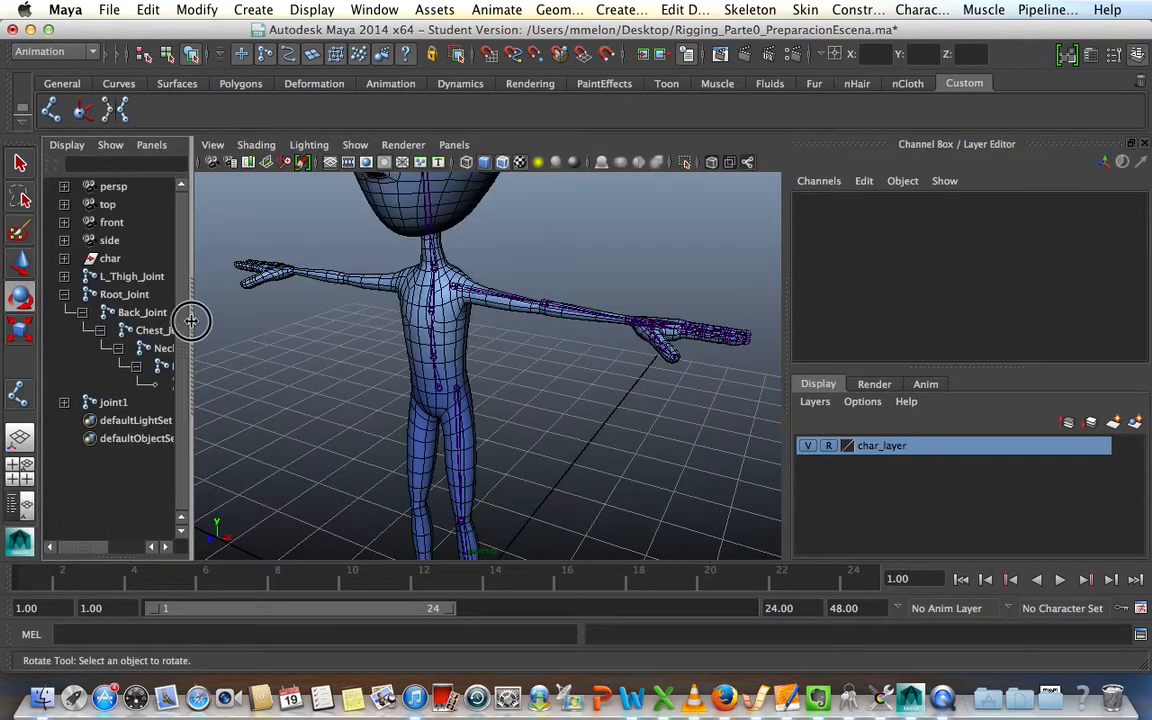
Widen the Outliner, collapse the Root_Joint hierarchy and expand joint1 down to the children of joint3.
left_click_drag(184, 320, 381, 355)
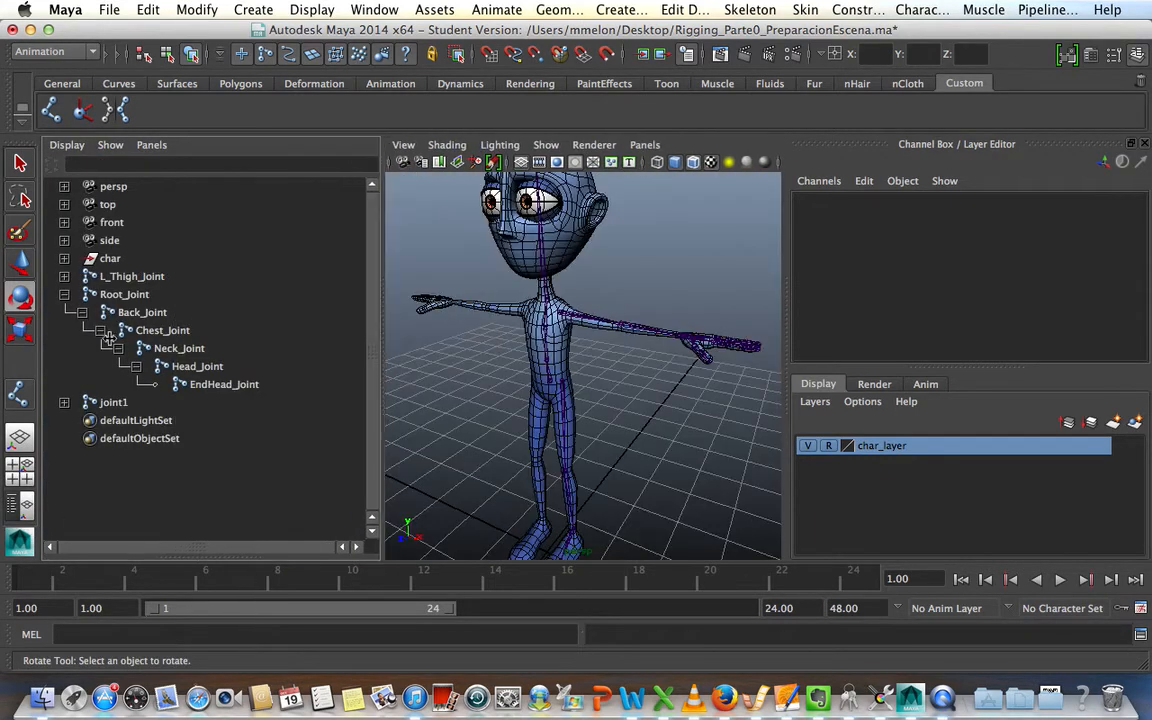
left_click(64, 294)
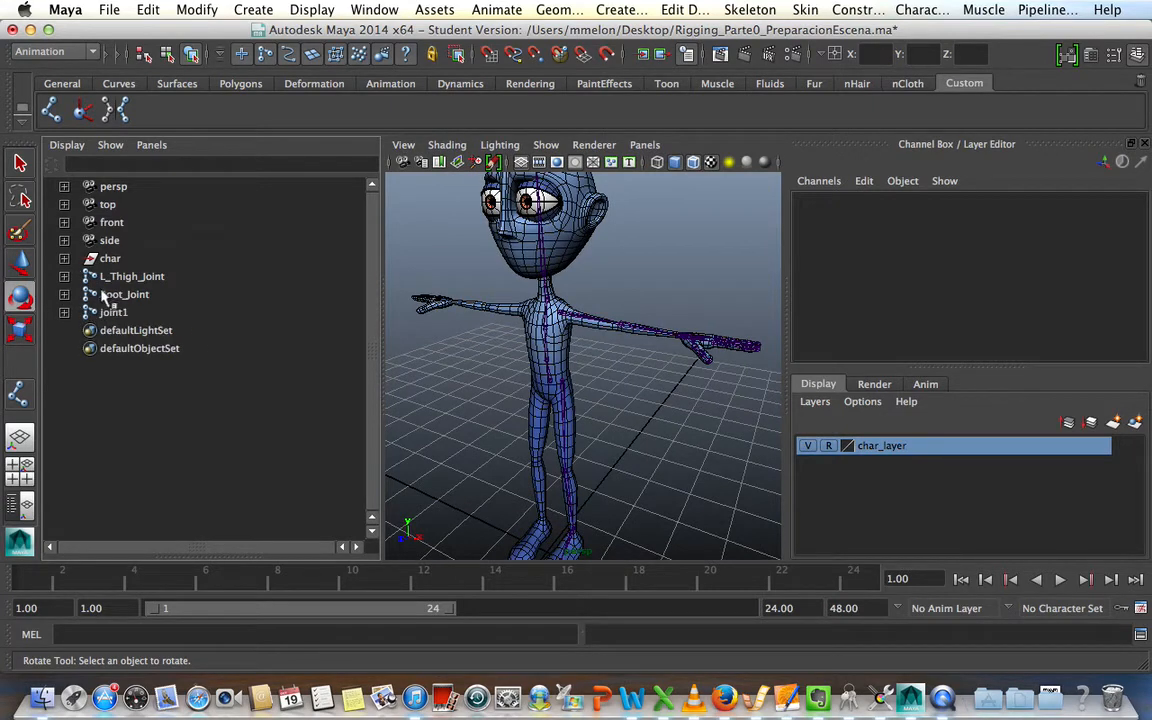
left_click(64, 312)
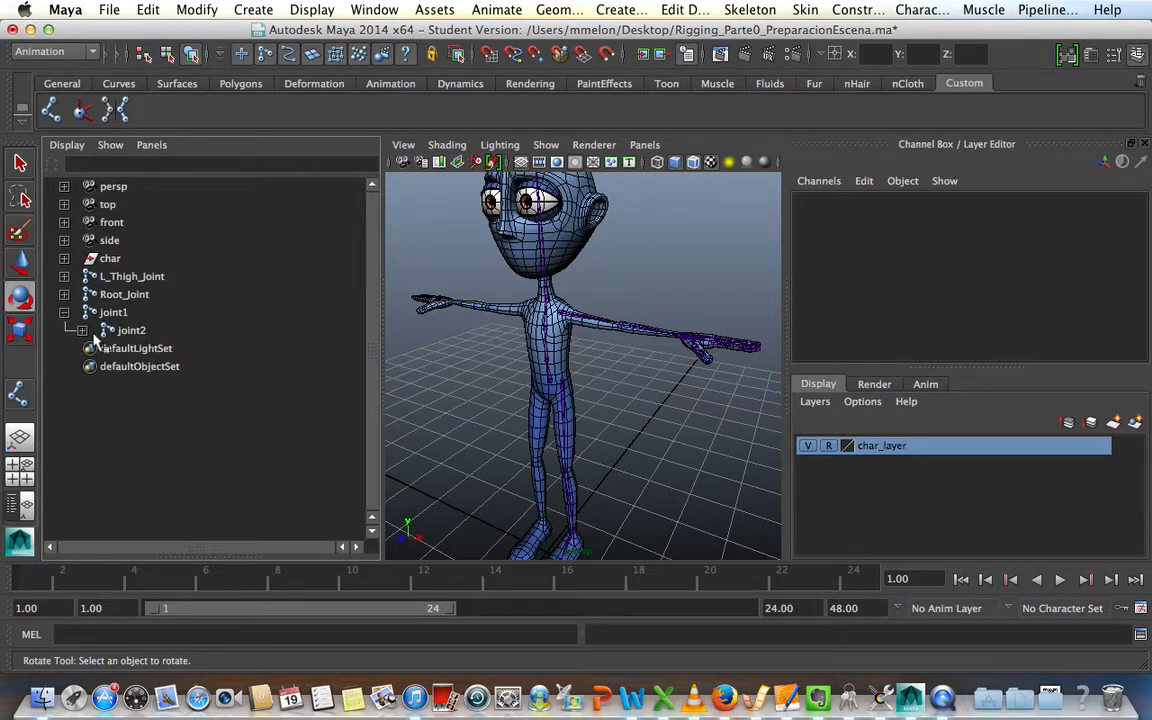
left_click(82, 330)
left_click(100, 348)
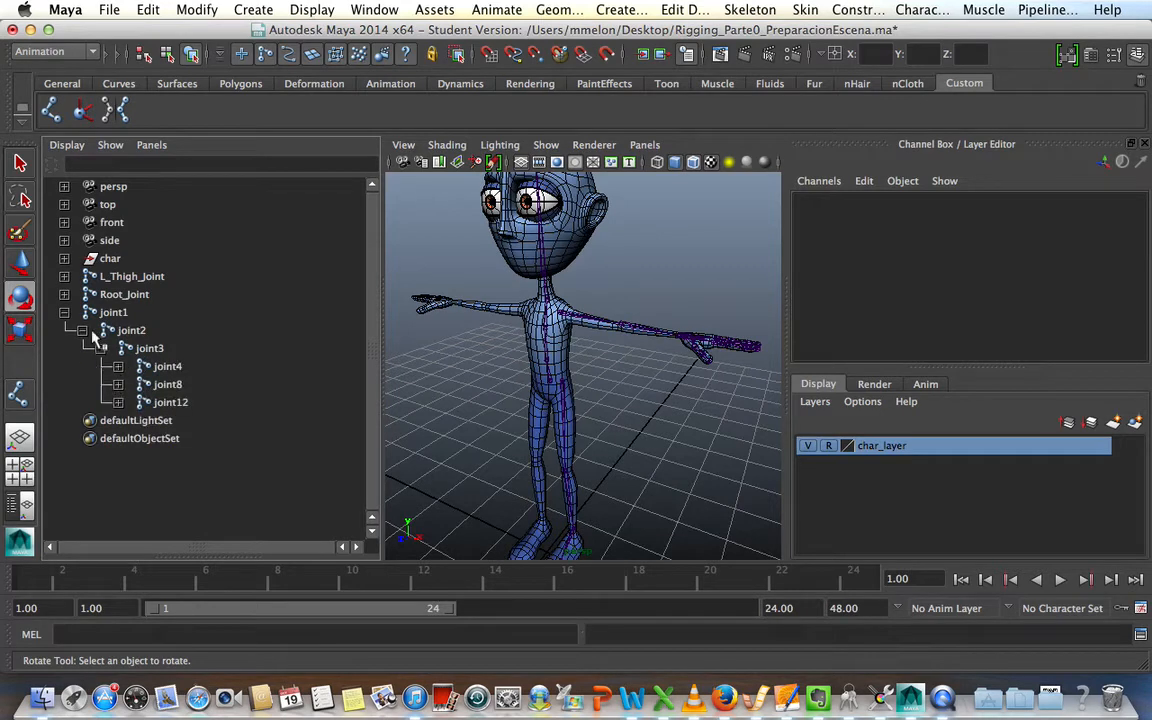
Rename joint1, the base of the left arm chain, as L_Arm_Joint.
left_click(115, 312)
double_click(117, 313)
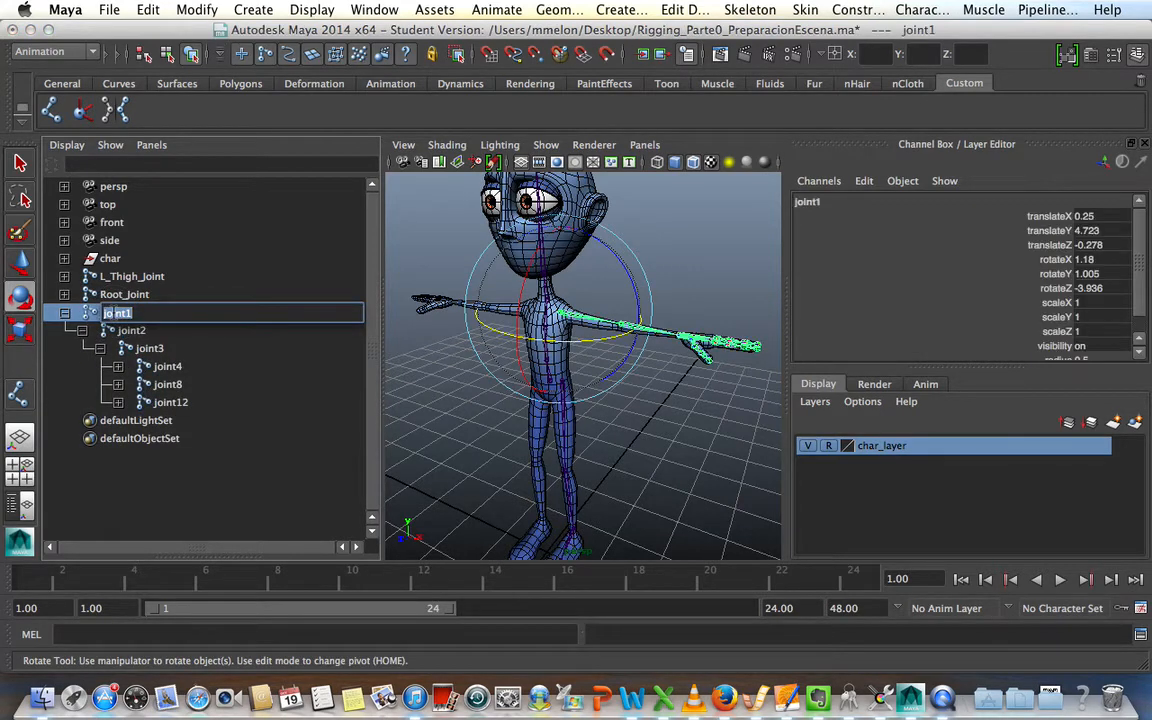
type("L")
type("_Arm_Joint")
key("Return")
Rename joint2, the child of L_Arm_Joint, as L_Elbow_Joint.
double_click(132, 330)
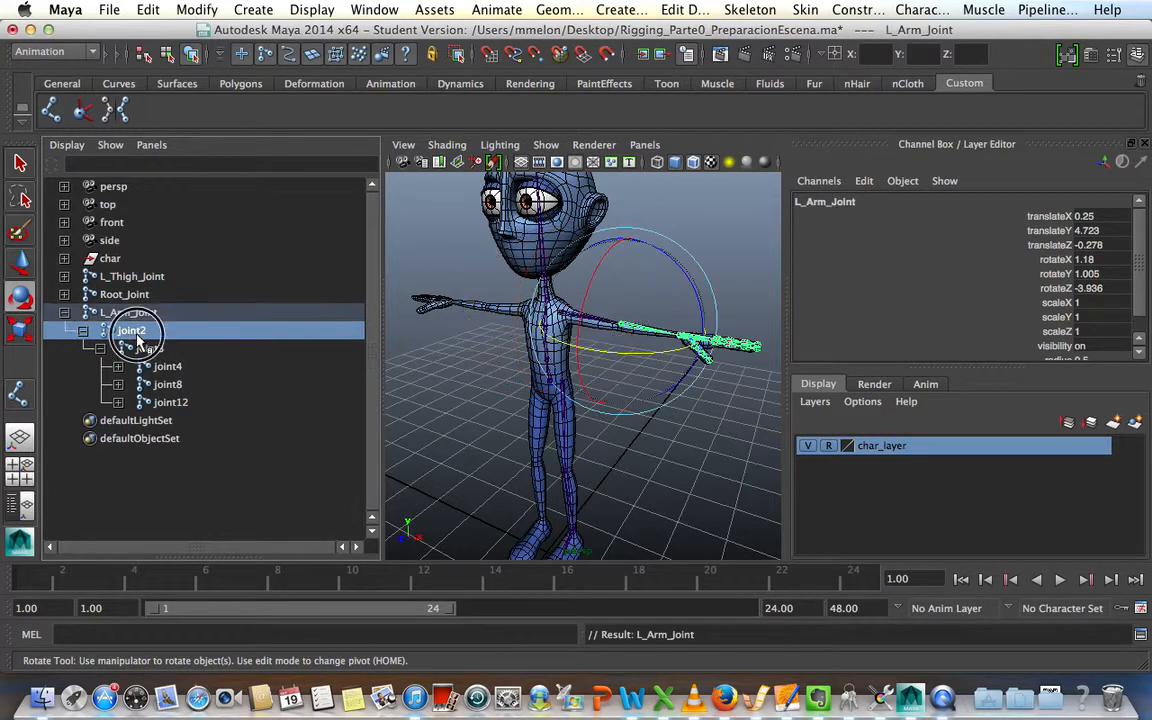
type("L_Elbow")
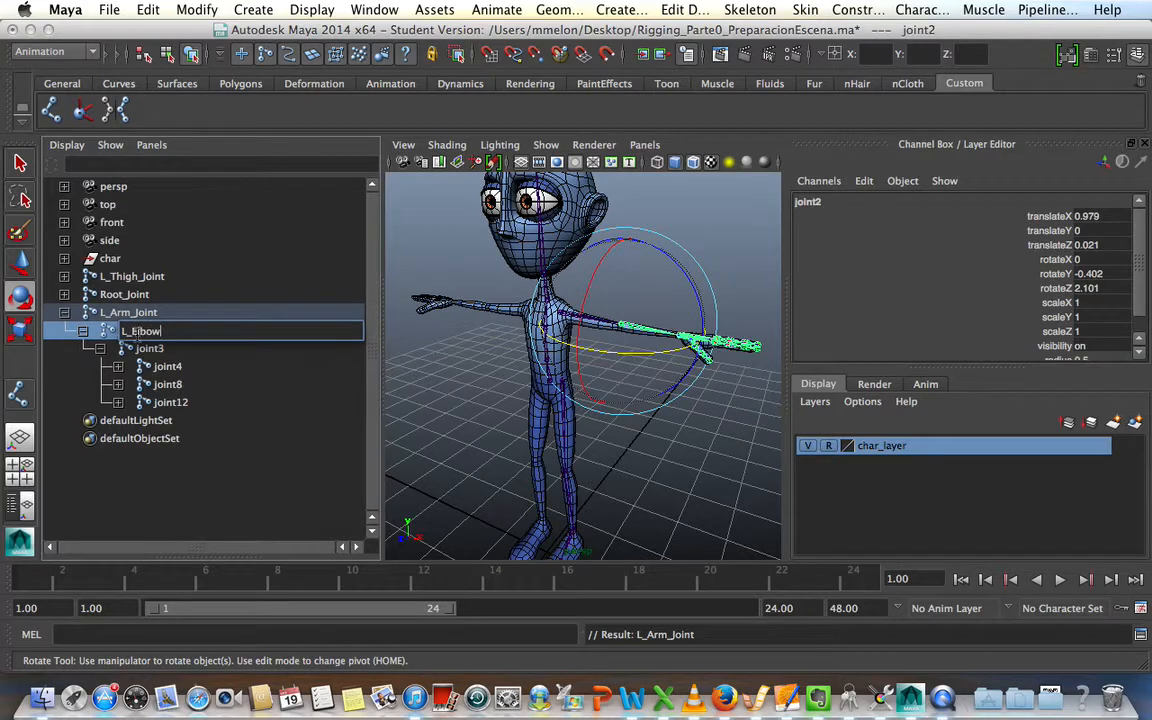
key("Return")
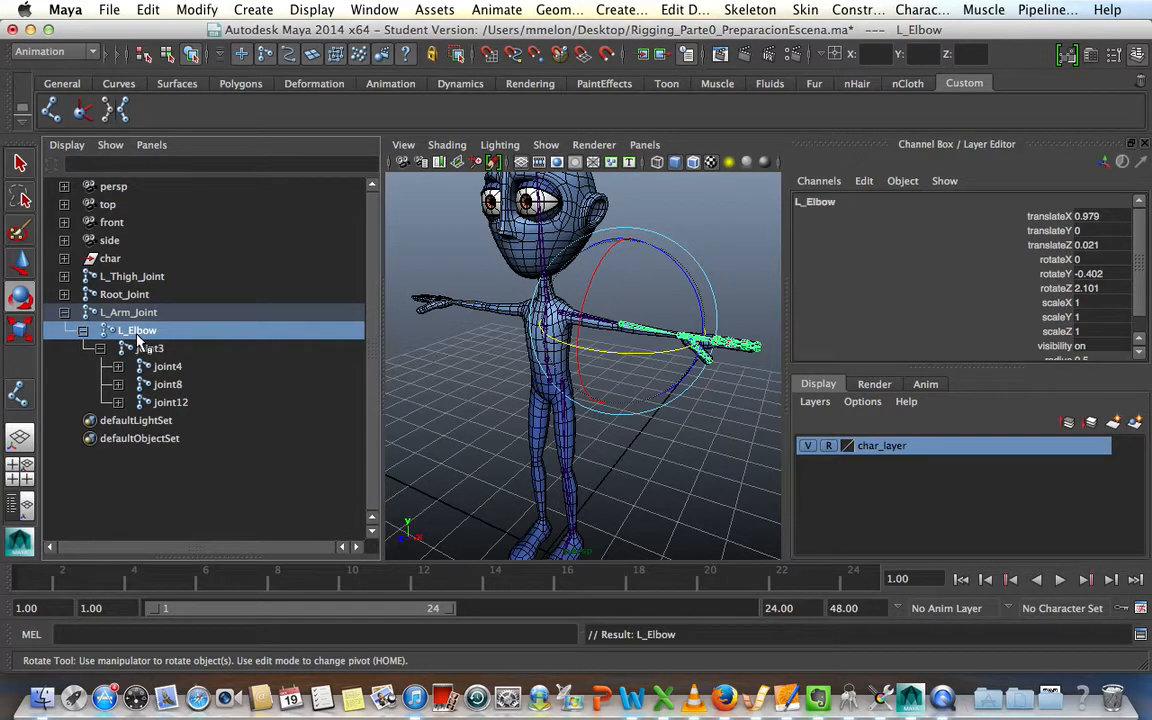
double_click(138, 333)
left_click(167, 338)
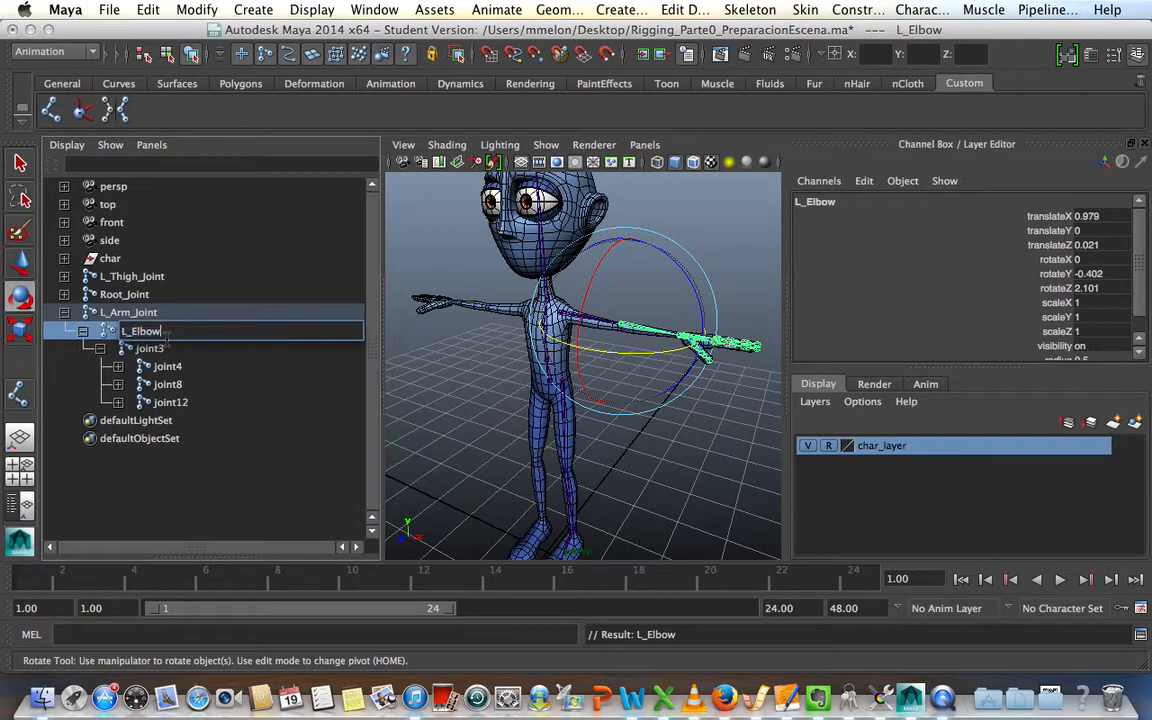
type("_Joint")
key("Return")
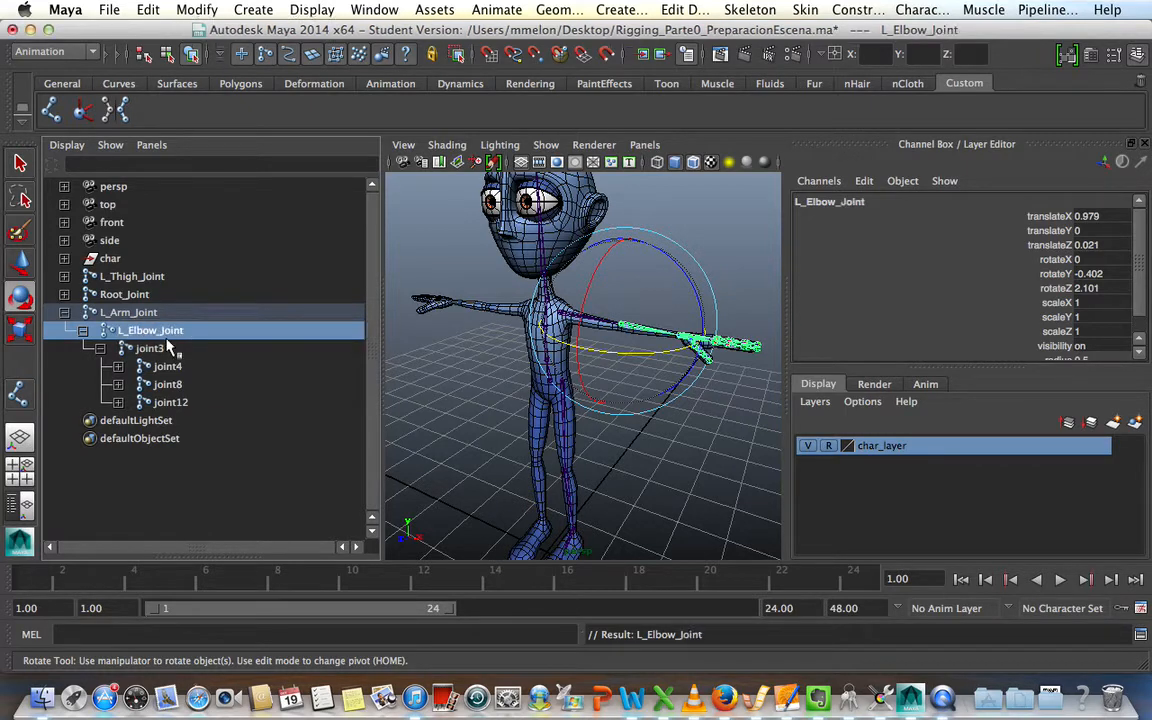
Rename joint3, the child of L_Elbow_Joint, as L_Wrist_Joint.
double_click(152, 348)
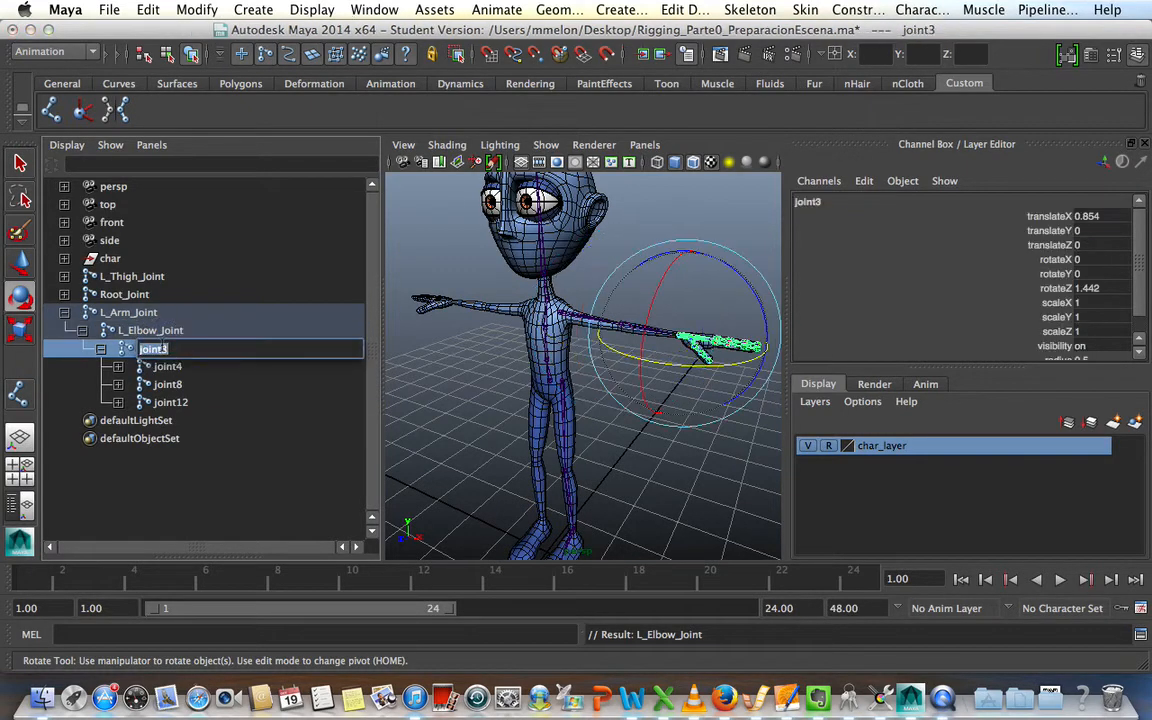
type("L_Wrist_Joint")
key("Return")
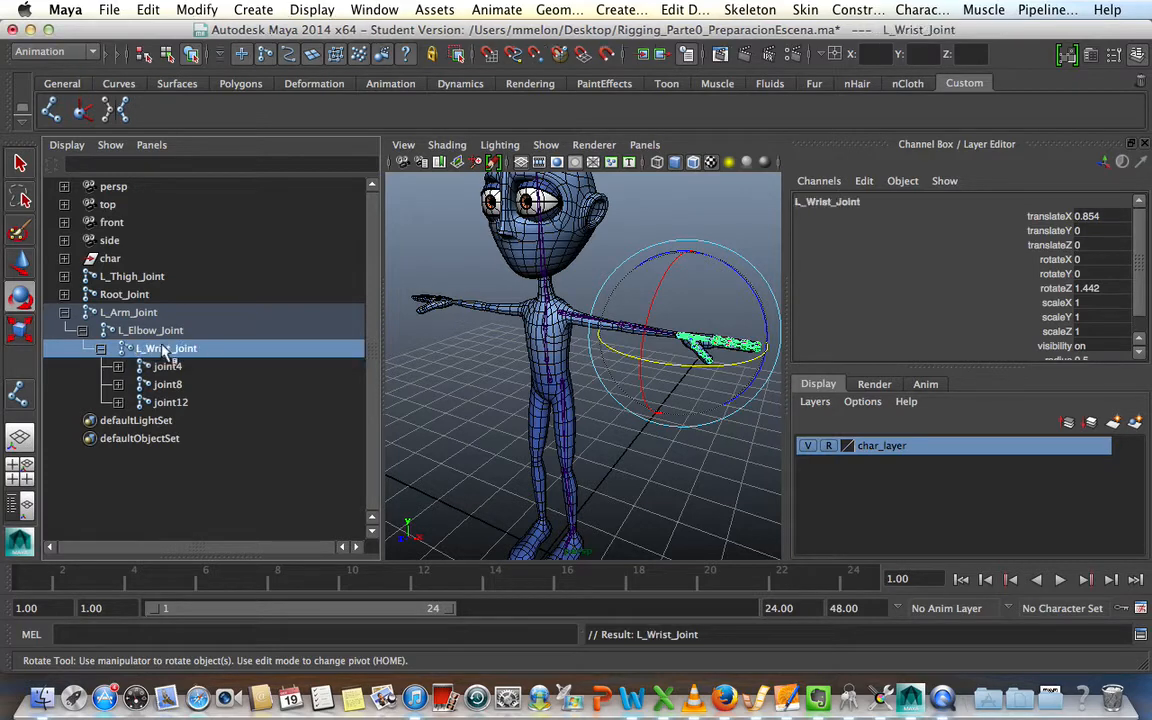
Rename joint4, the first finger joint under L_Wrist_Joint, as L_Index_A_Joint.
left_click(176, 369)
double_click(176, 368)
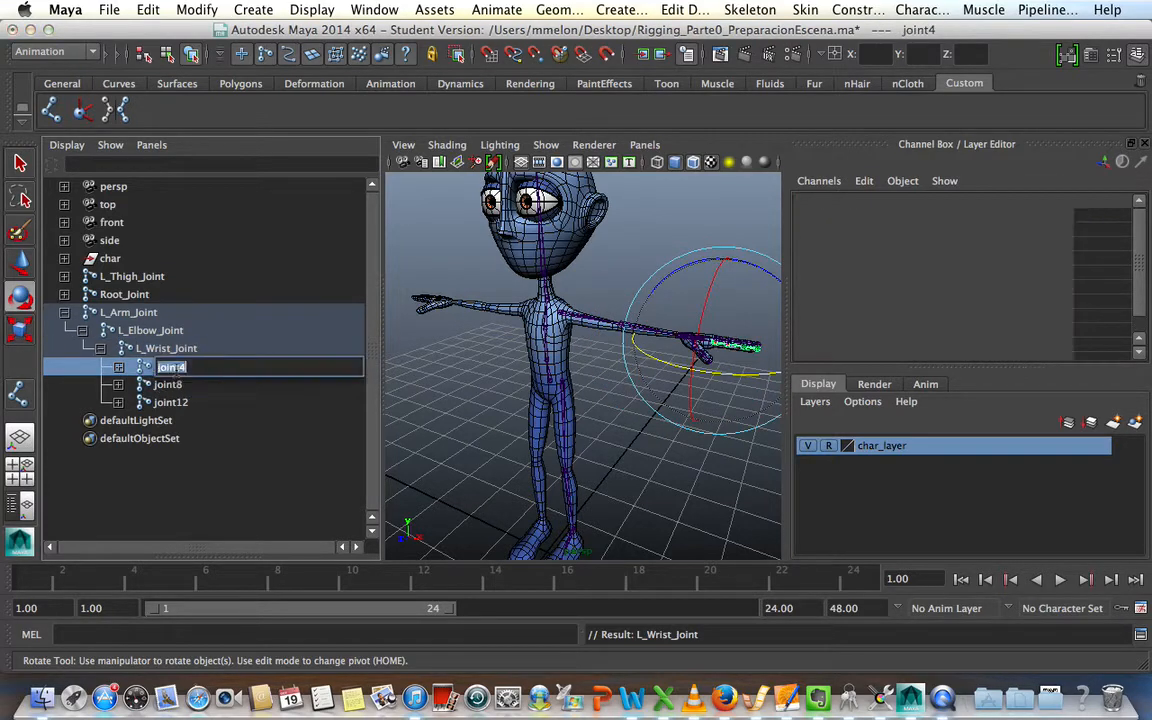
type("L_Index_A_Jo")
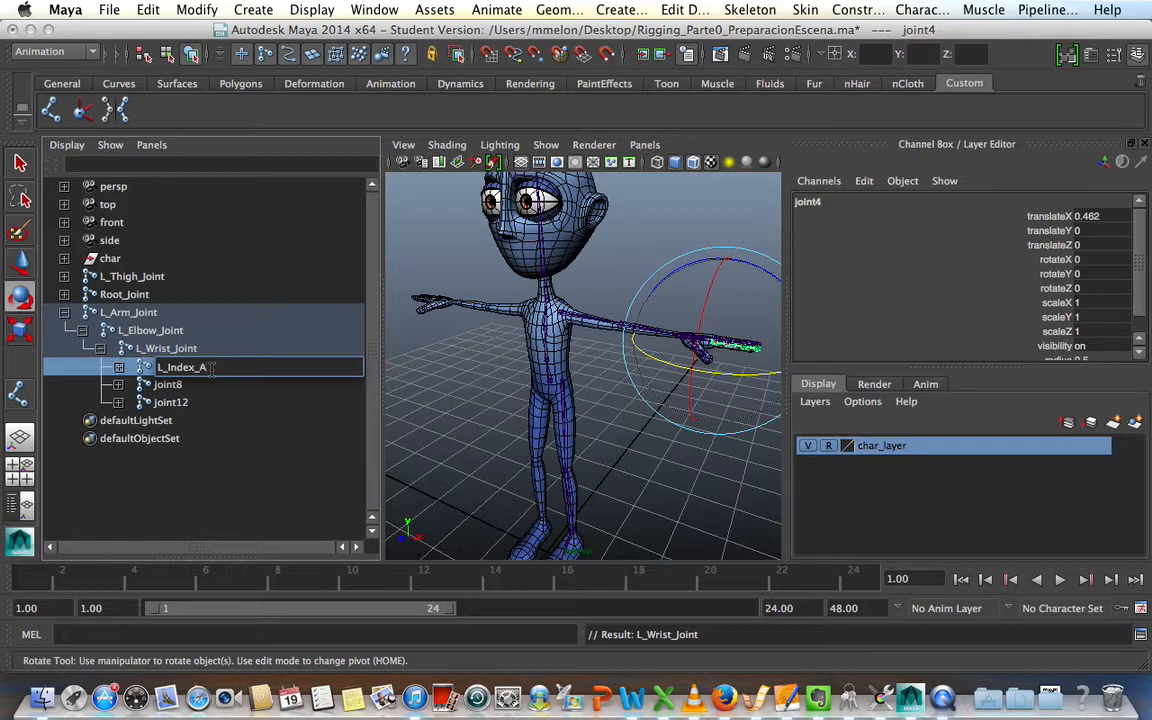
type("int")
key("Return")
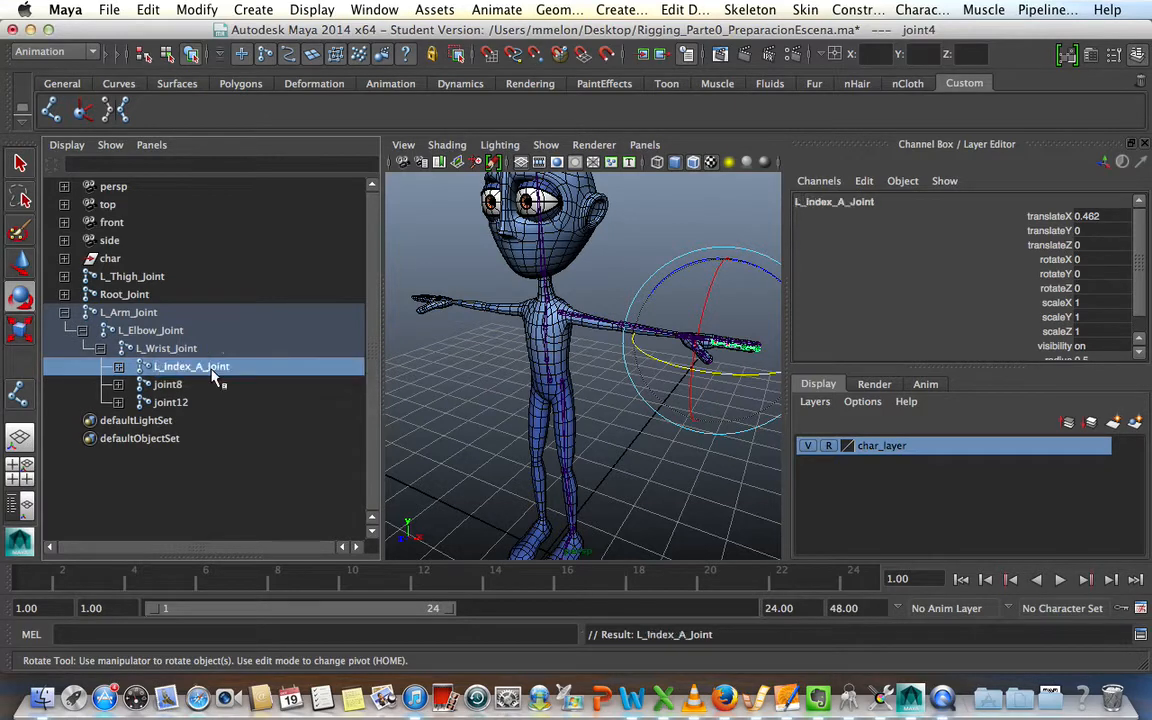
Copy the L_Index_A_Joint name and reuse it to rename joint8 as L_Index_B_Joint.
double_click(212, 368)
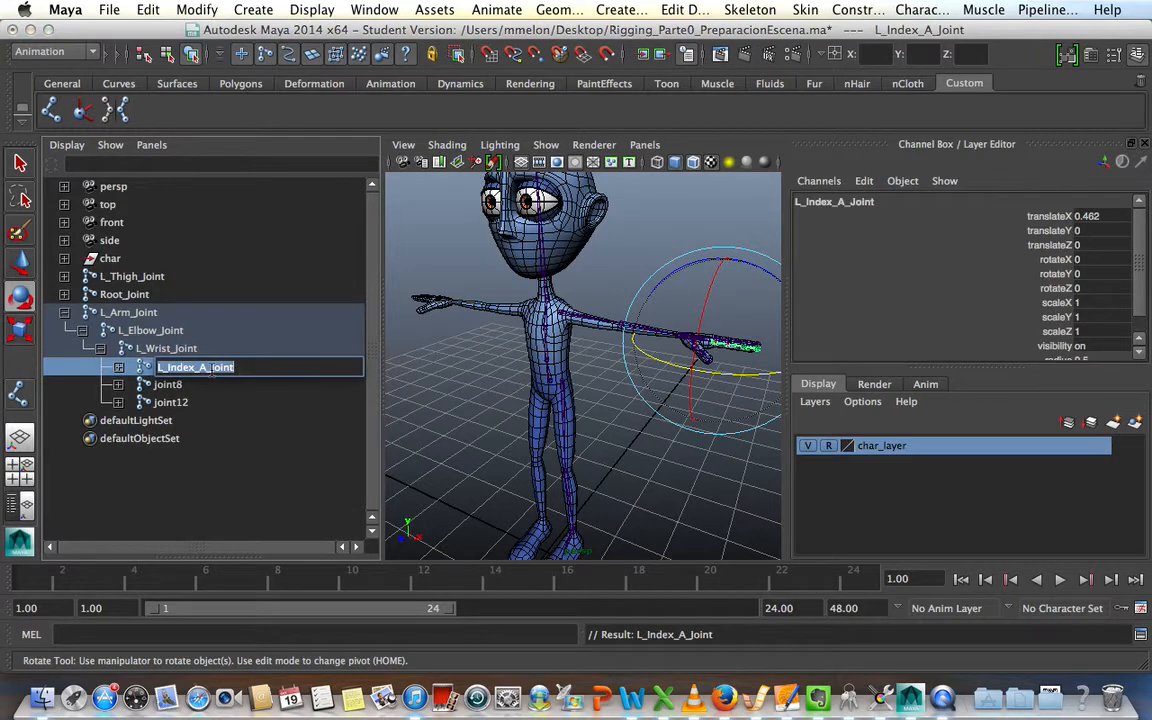
type("c")
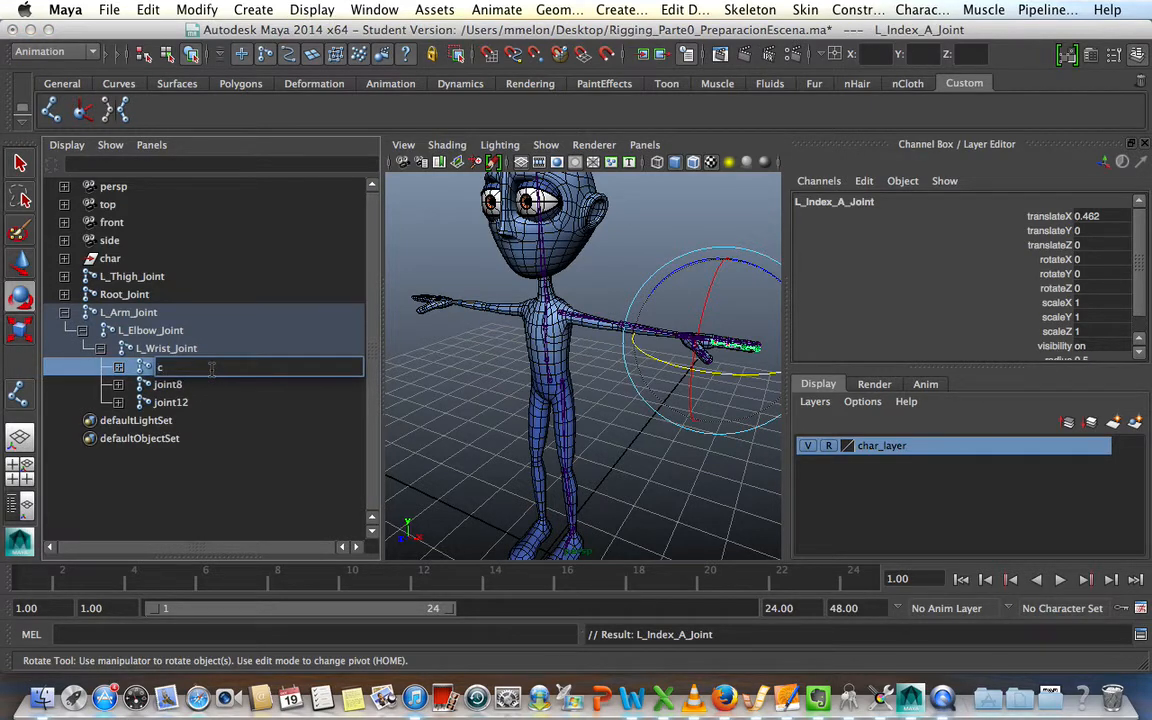
key("super+z")
key("super+c")
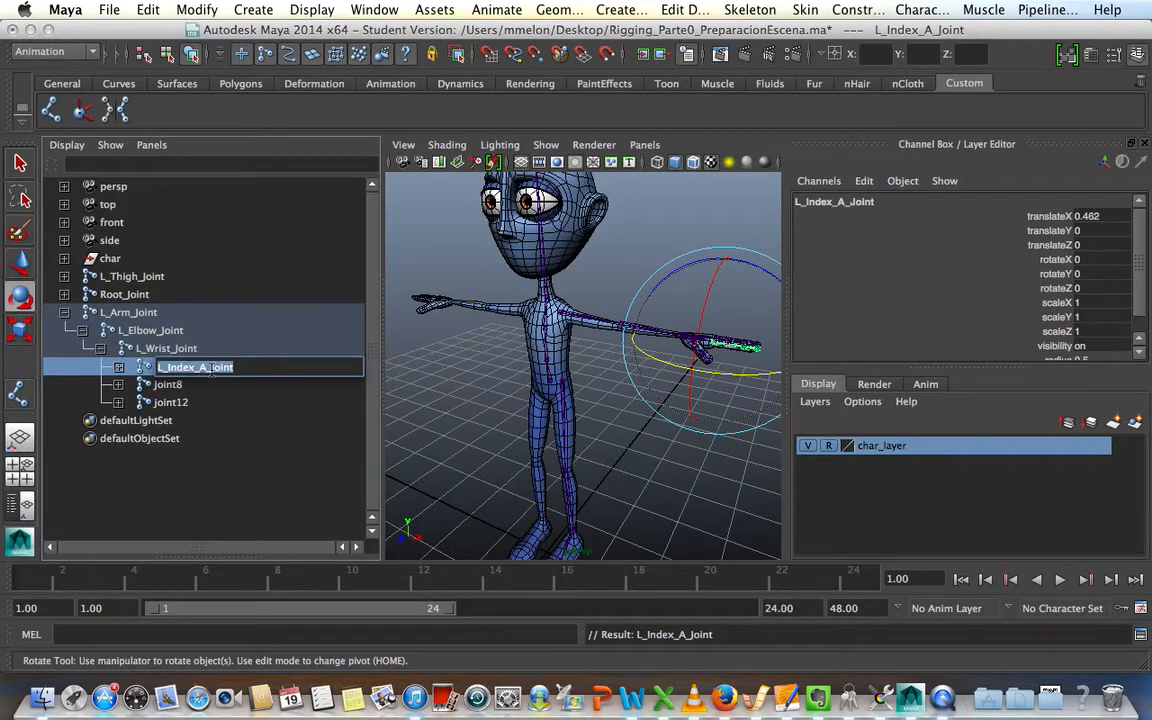
double_click(180, 385)
key("super+v")
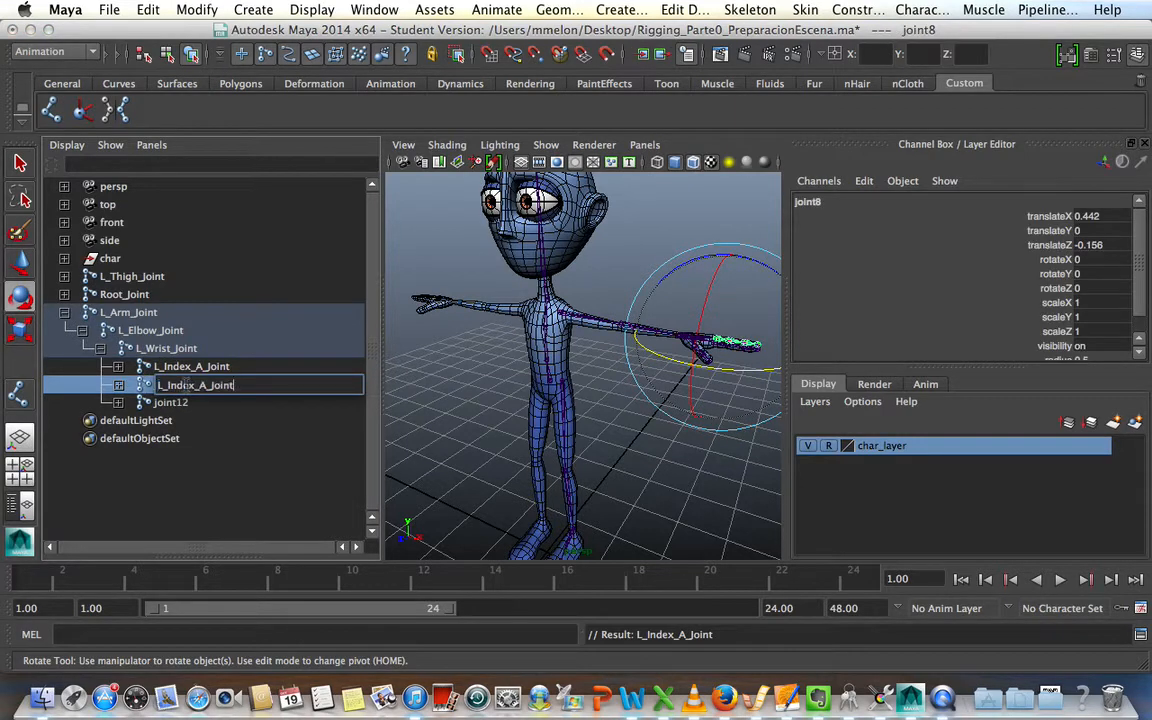
left_click(205, 386)
key("BackSpace")
key("BackSpace")
key("Return")
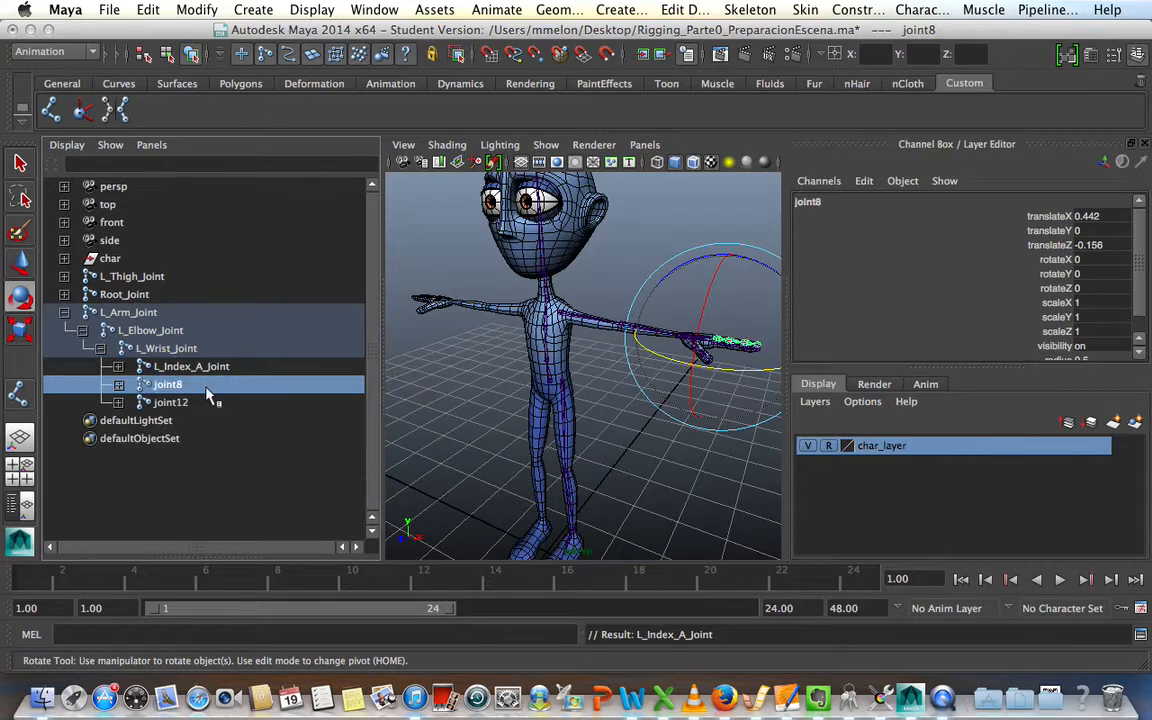
Rename joint12 as L_Index_C_Joint, reusing the copied index joint name.
double_click(175, 402)
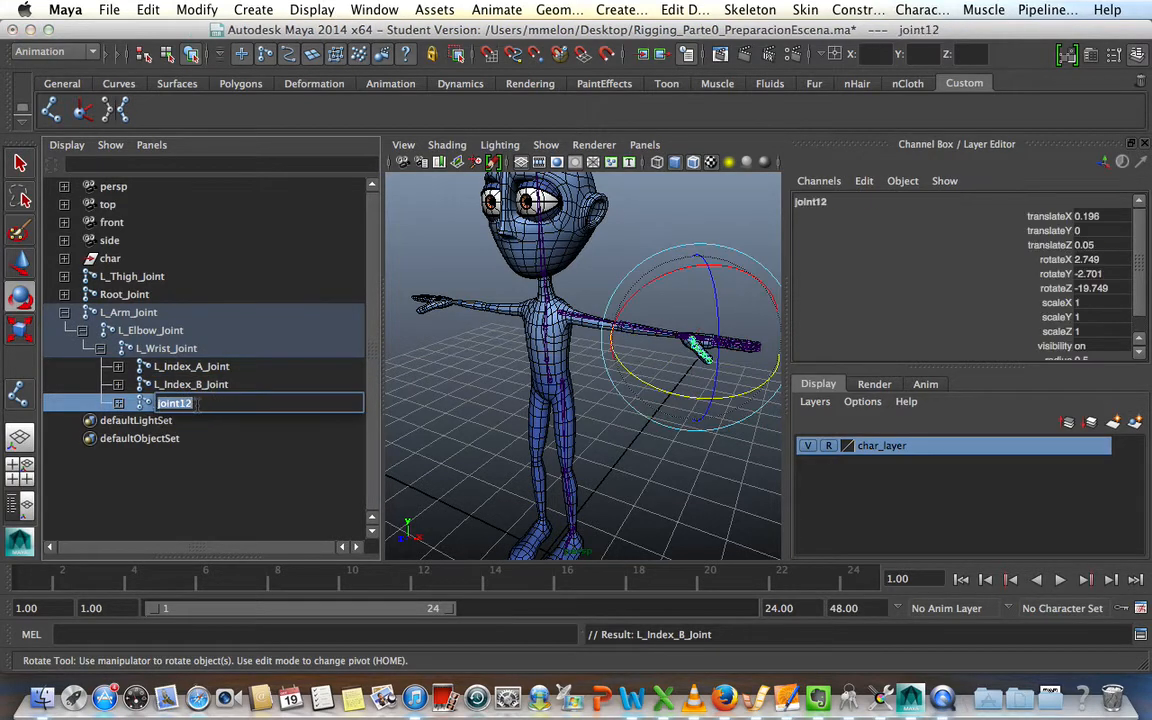
key("super+v")
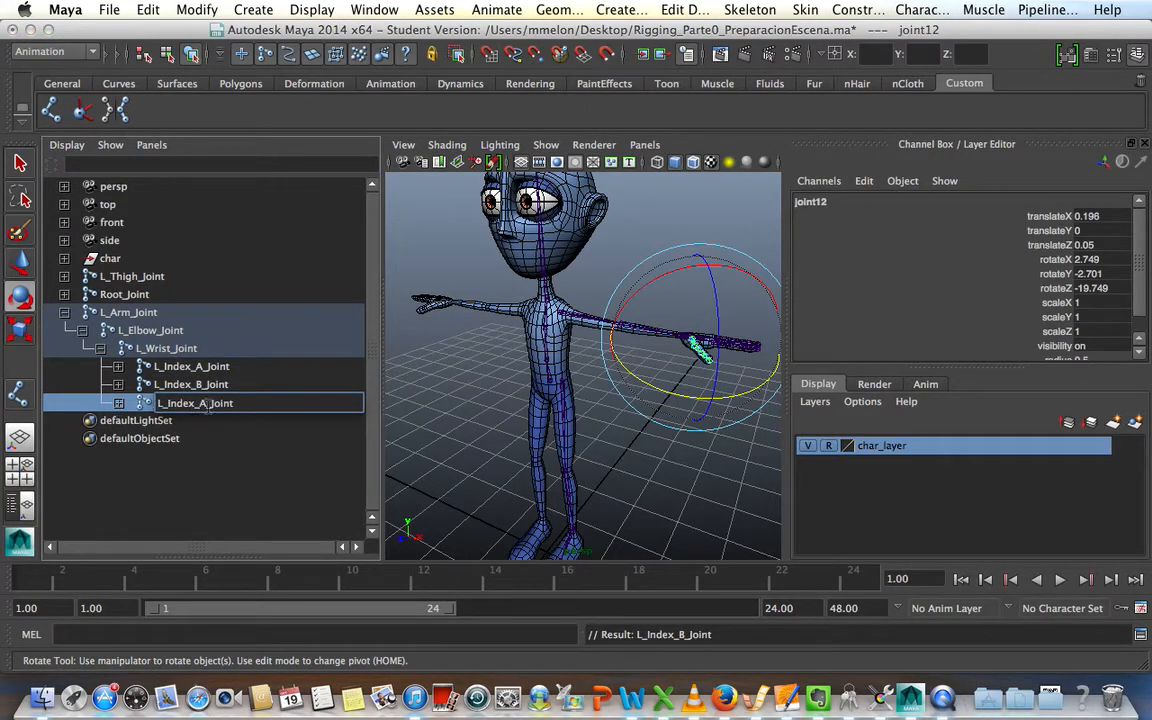
type("C")
key("Return")
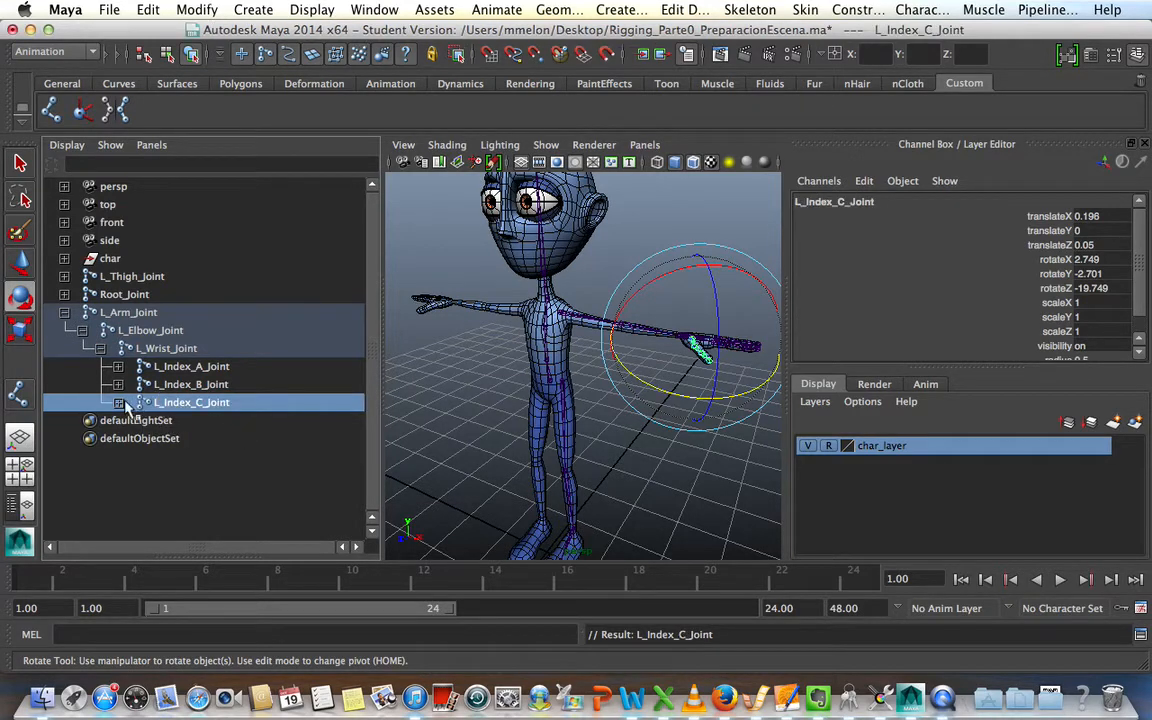
Expand the L_Index_A_Joint hierarchy in the Outliner down to joint7.
left_click(187, 368)
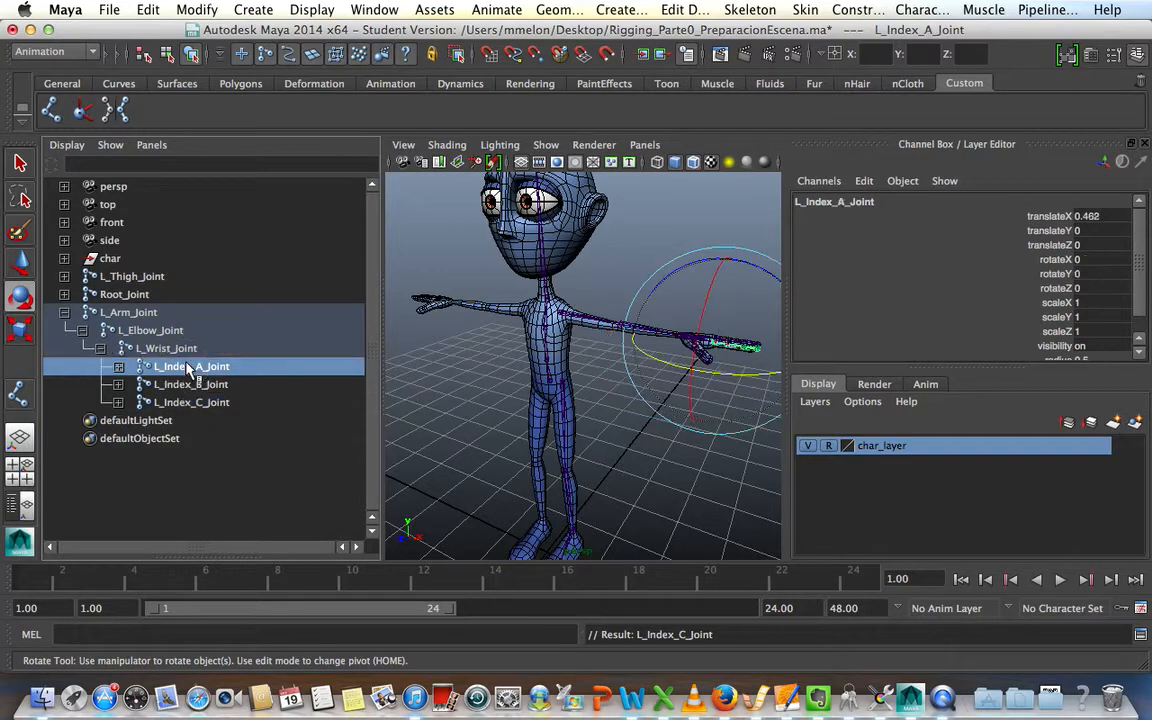
left_click(118, 366)
left_click(135, 384)
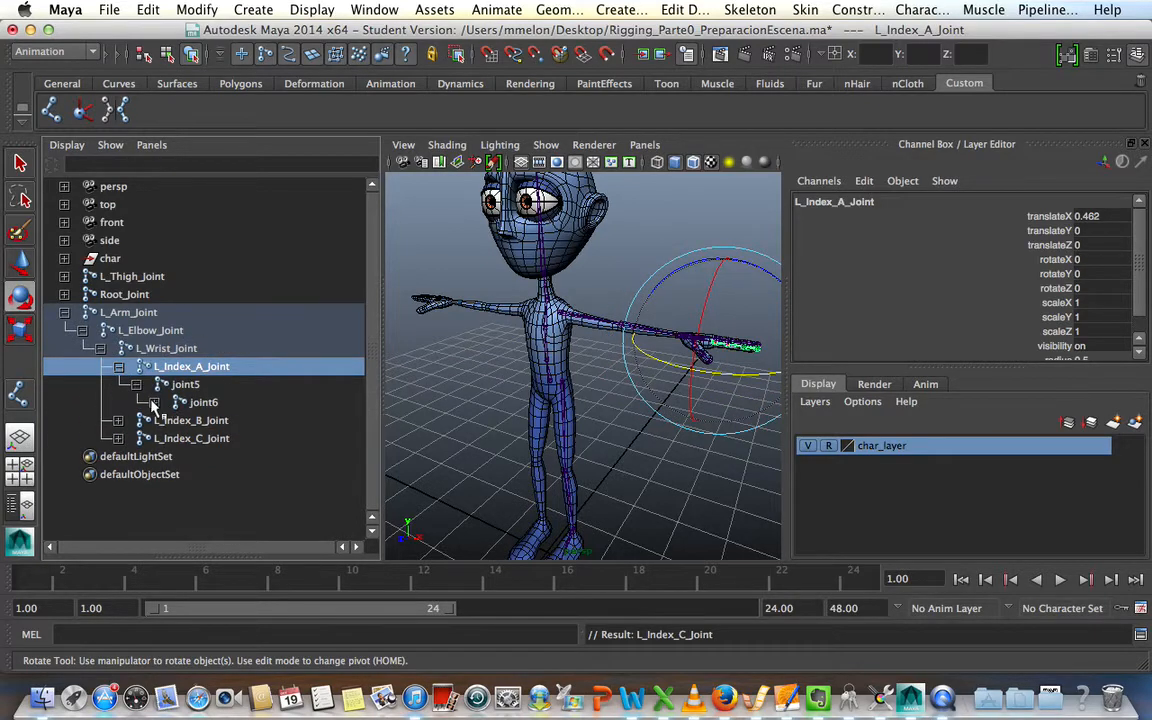
left_click(153, 402)
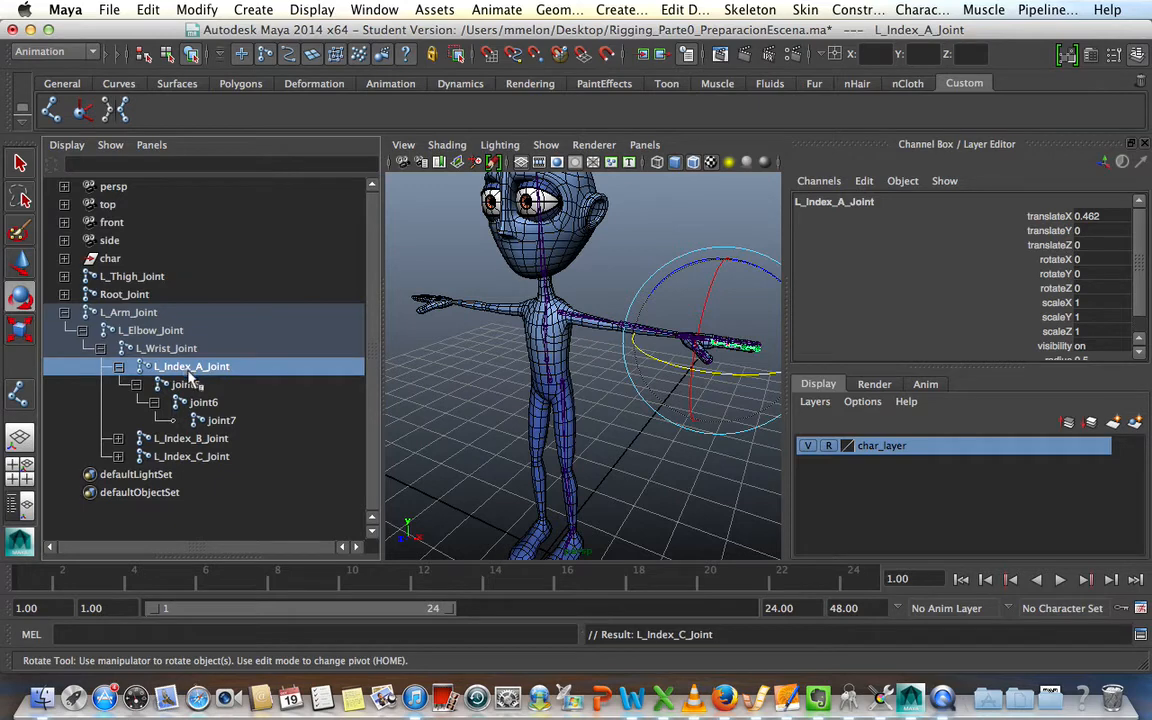
Rename L_Index_B_Joint, the base of the outer finger chain, as L_Pinky_A_Joint.
double_click(192, 439)
left_click(194, 440)
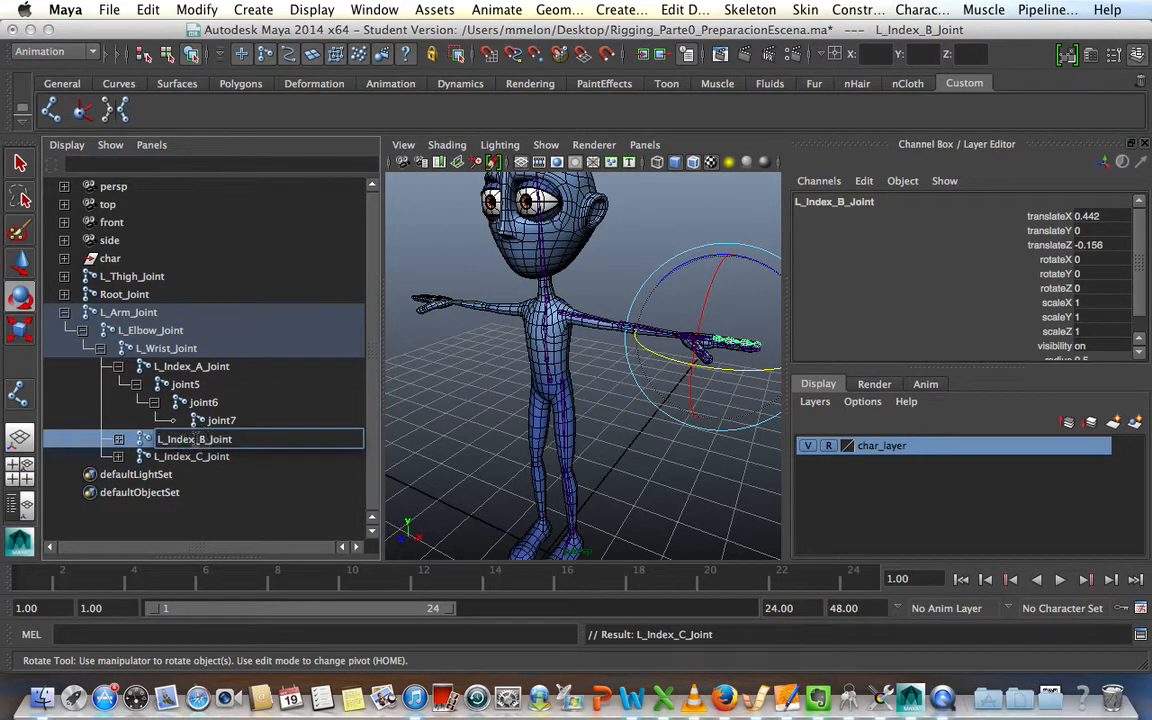
key("BackSpace")
key("BackSpace")
key("BackSpace")
key("BackSpace")
key("BackSpace")
left_click_drag(581, 403, 566, 498, "alt")
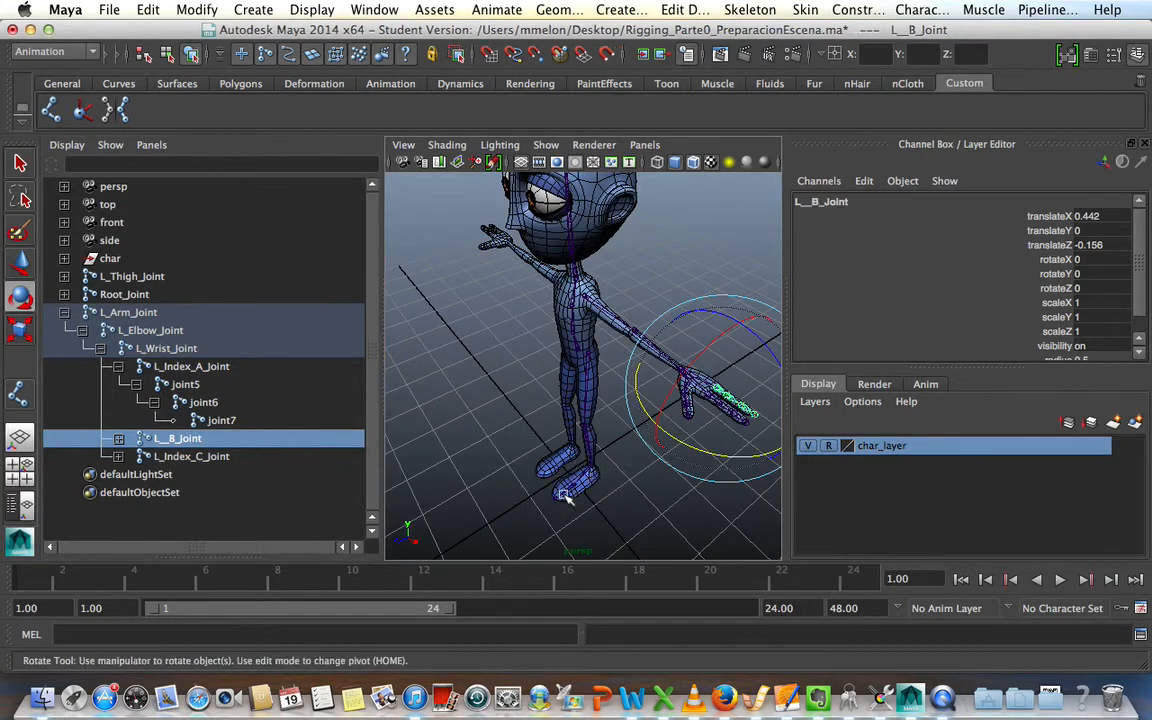
double_click(178, 439)
left_click(181, 439)
key("BackSpace")
key("BackSpace")
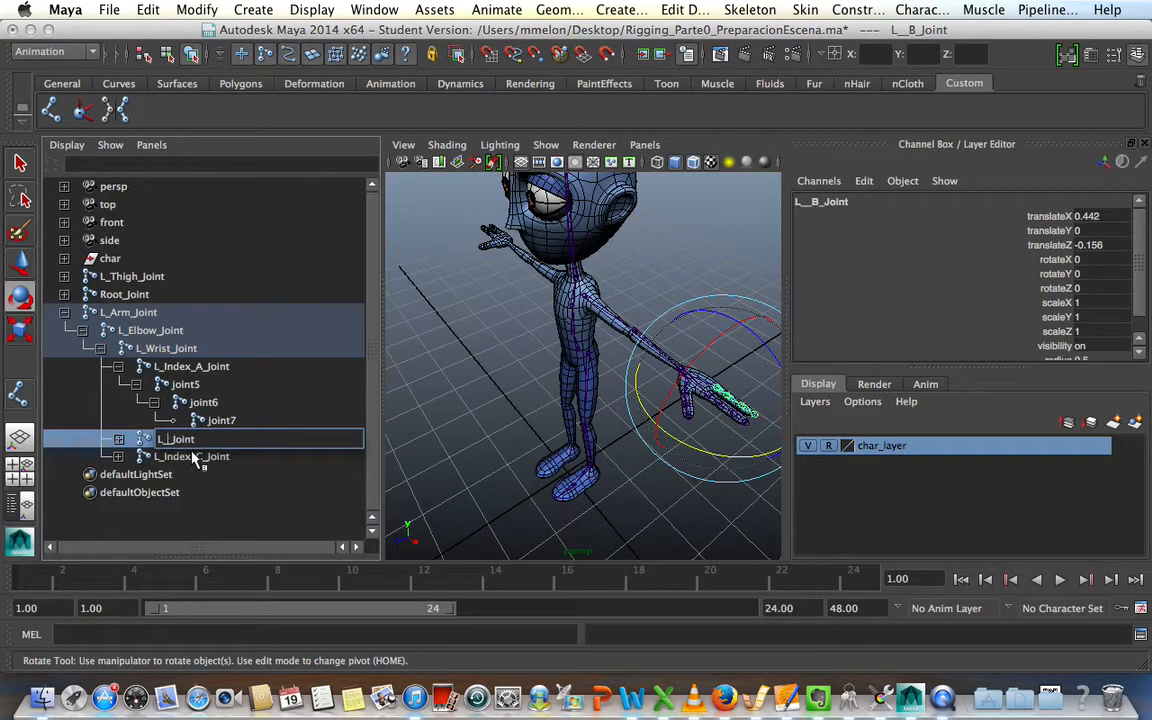
type("Pinky_A")
key("Return")
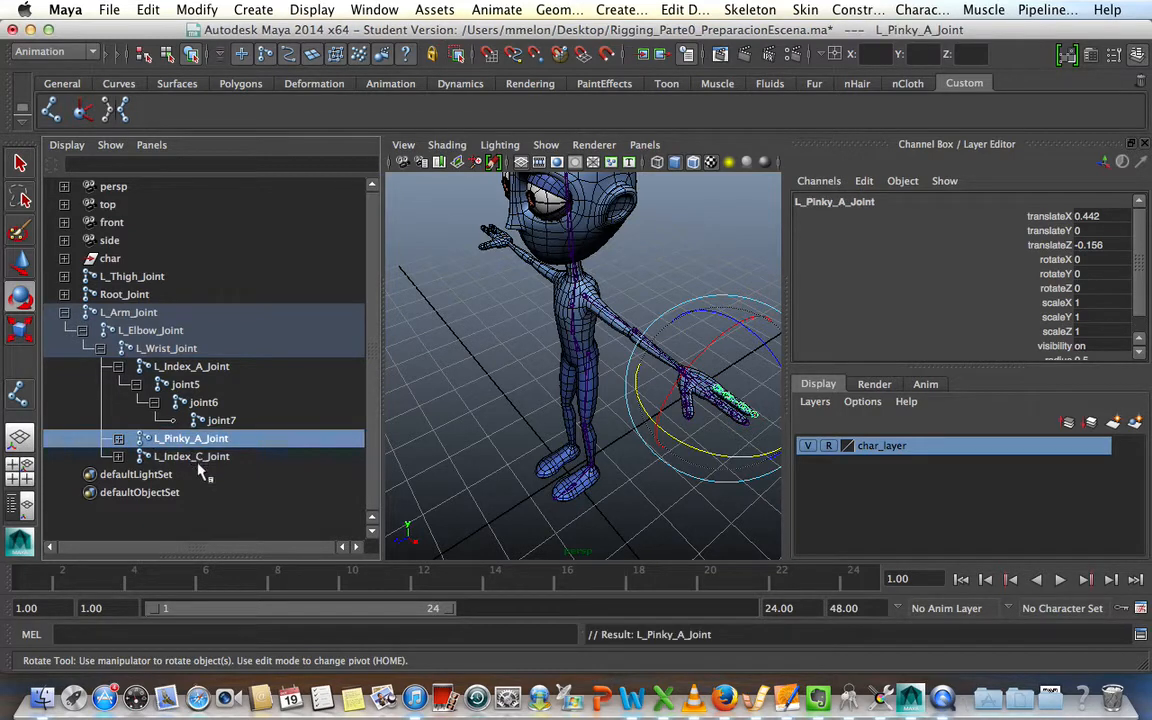
Rename L_Index_C_Joint, the base of the thumb chain, as L_Thumb_A_Joint.
left_click(195, 457)
double_click(195, 457)
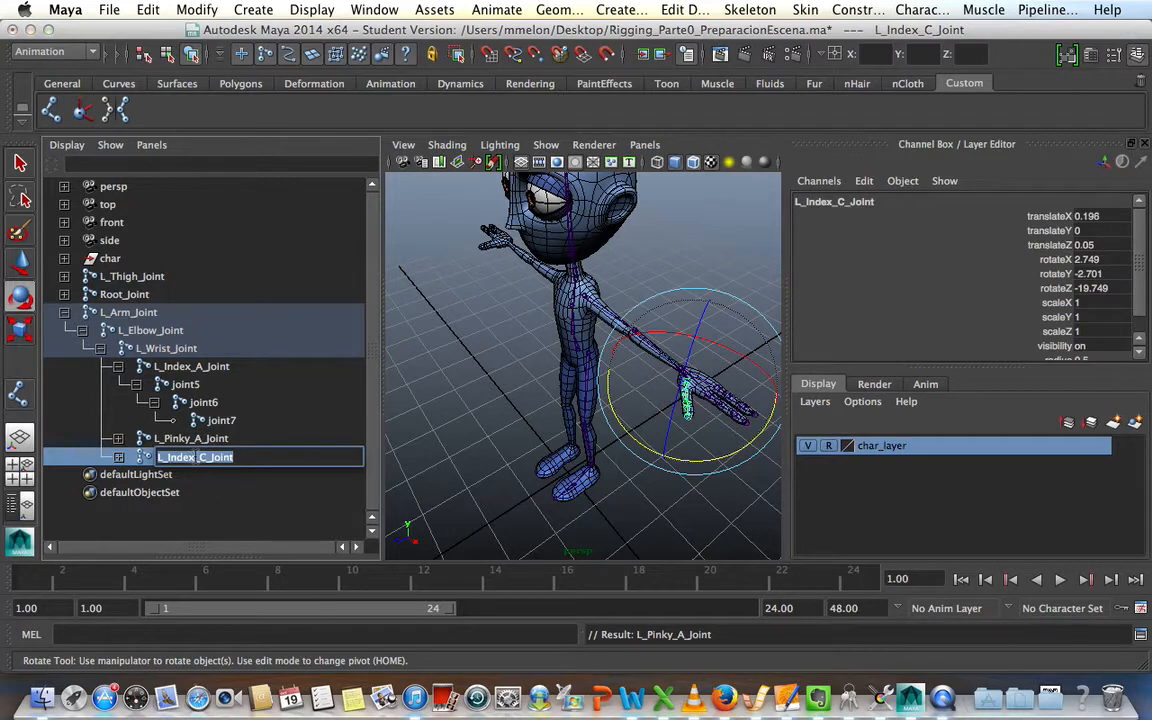
left_click(205, 457)
key("BackSpace")
key("BackSpace")
key("BackSpace")
key("BackSpace")
key("BackSpace")
key("BackSpace")
key("BackSpace")
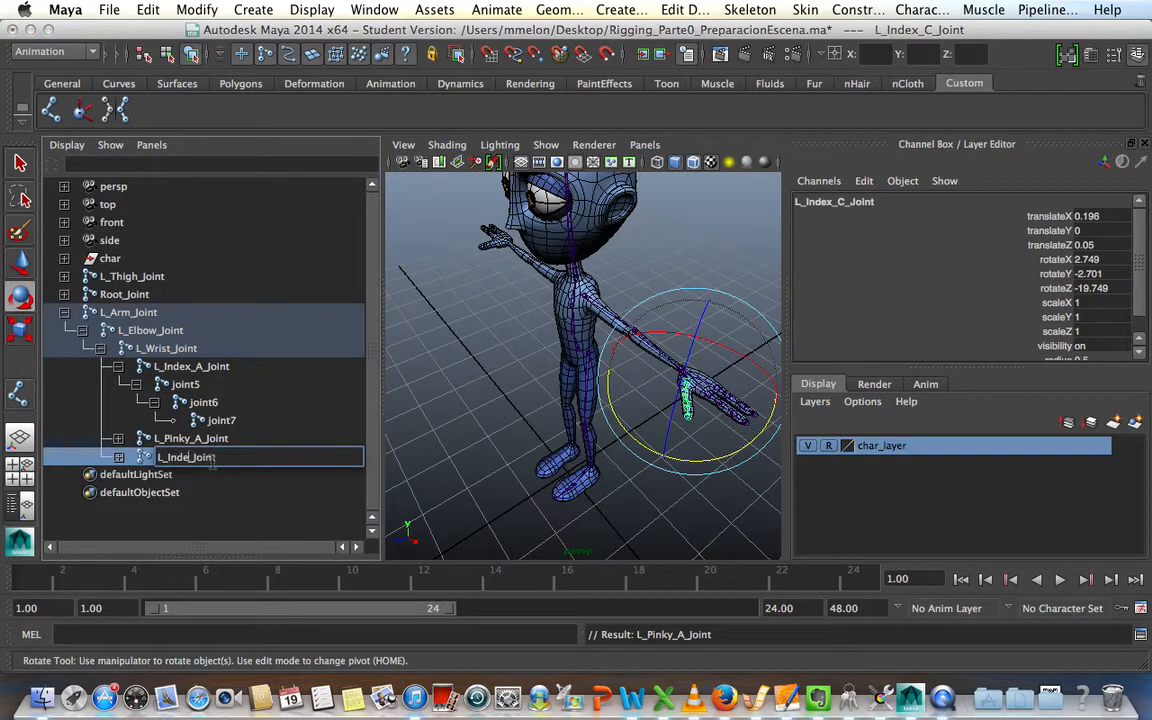
type("Thumb_A")
key("Return")
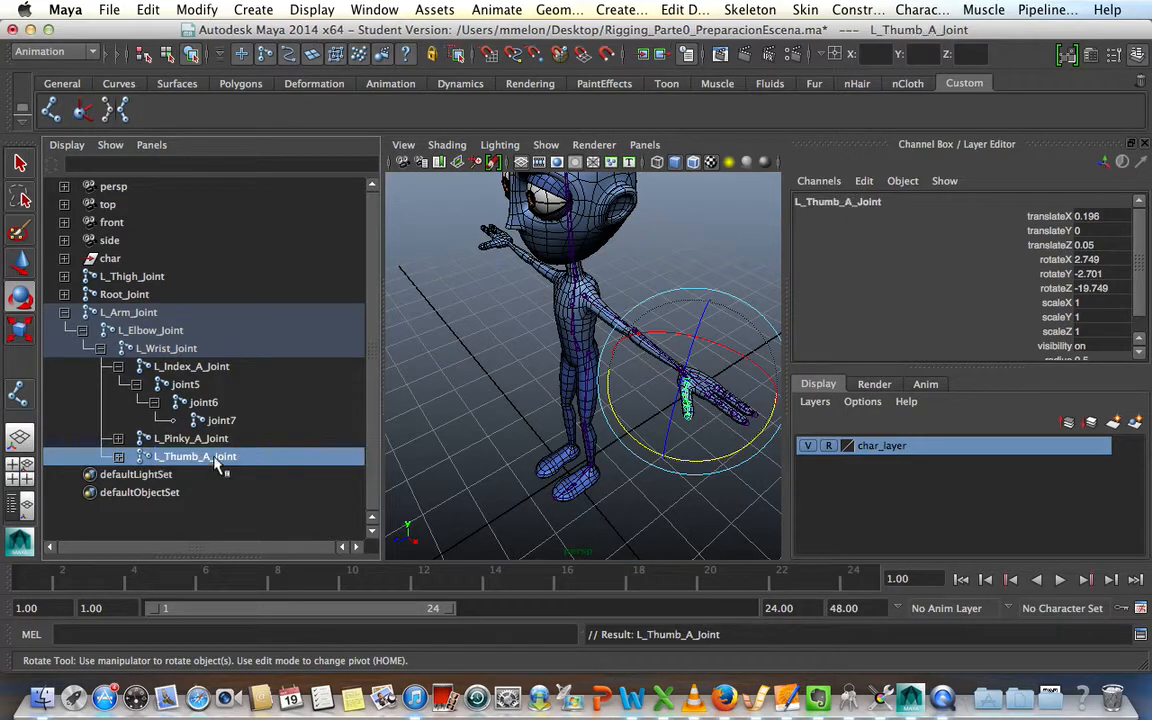
Rename joint5, directly below L_Index_A_Joint, as L_Index_B_Joint, reusing the copied name of its parent joint.
left_click(184, 386)
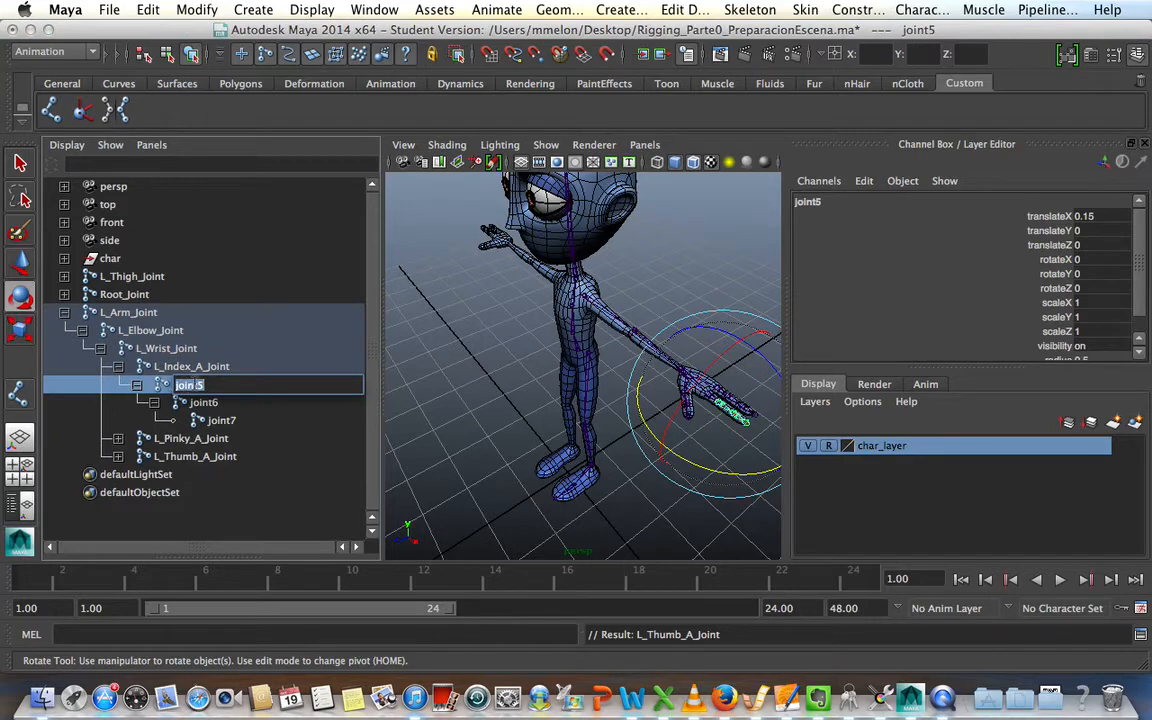
left_click(215, 385)
double_click(187, 367)
key("super+c")
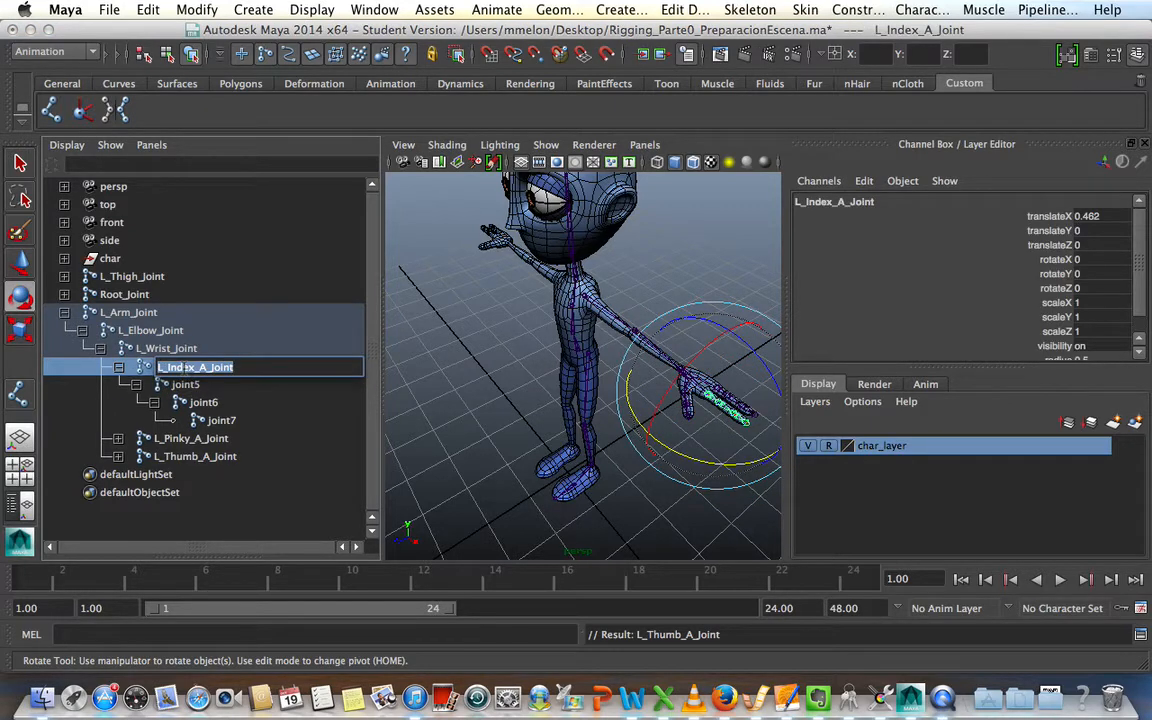
double_click(218, 385)
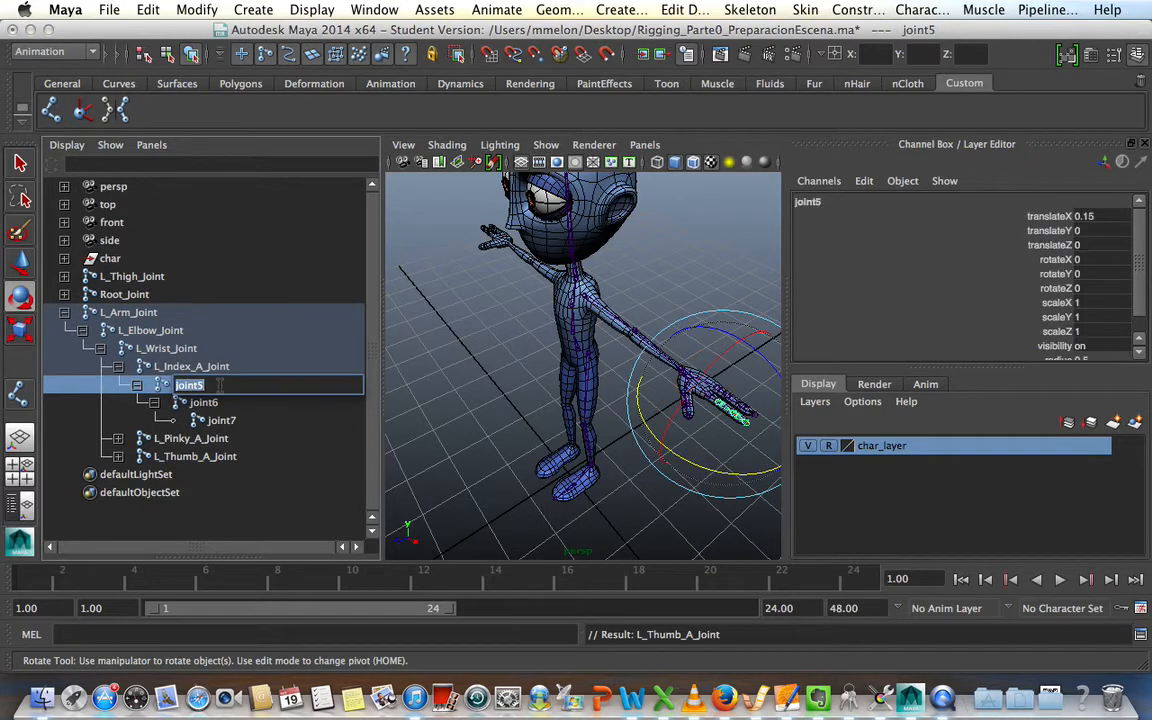
key("super+v")
key("BackSpace")
type("B")
key("Return")
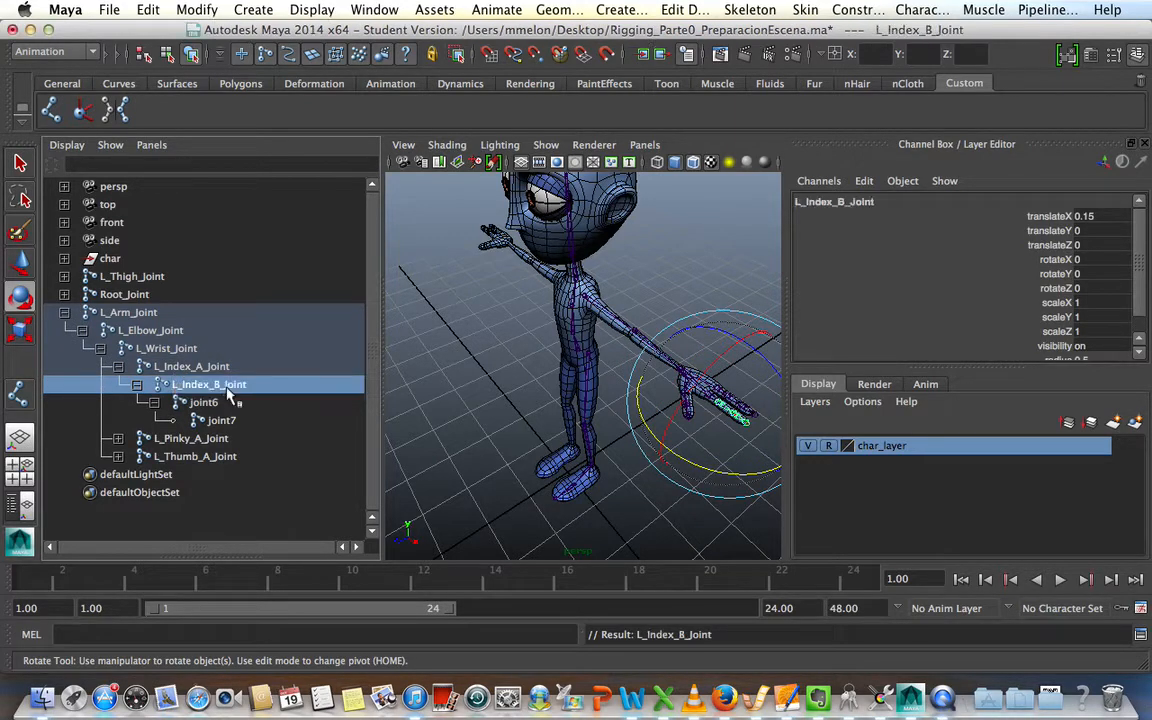
Rename joint6, the third joint of the index chain, as L_Index_C_Joint using the copied index name.
double_click(206, 402)
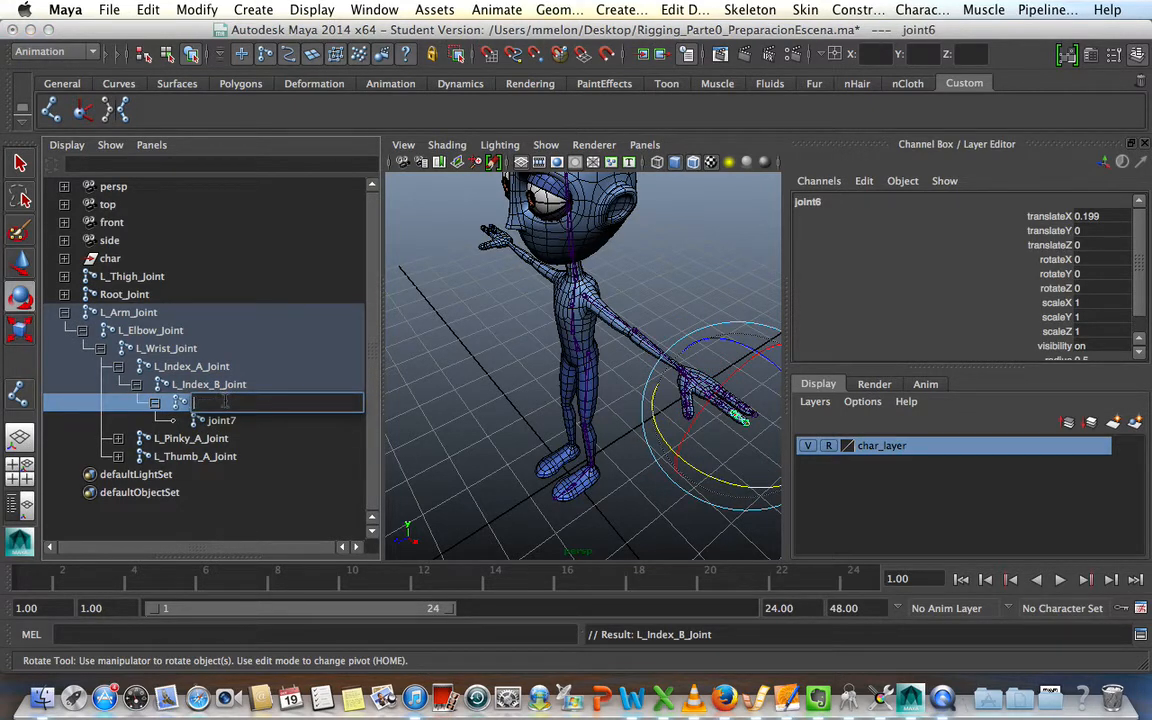
key("super+v")
left_click(243, 403)
key("BackSpace")
type("C")
key("Return")
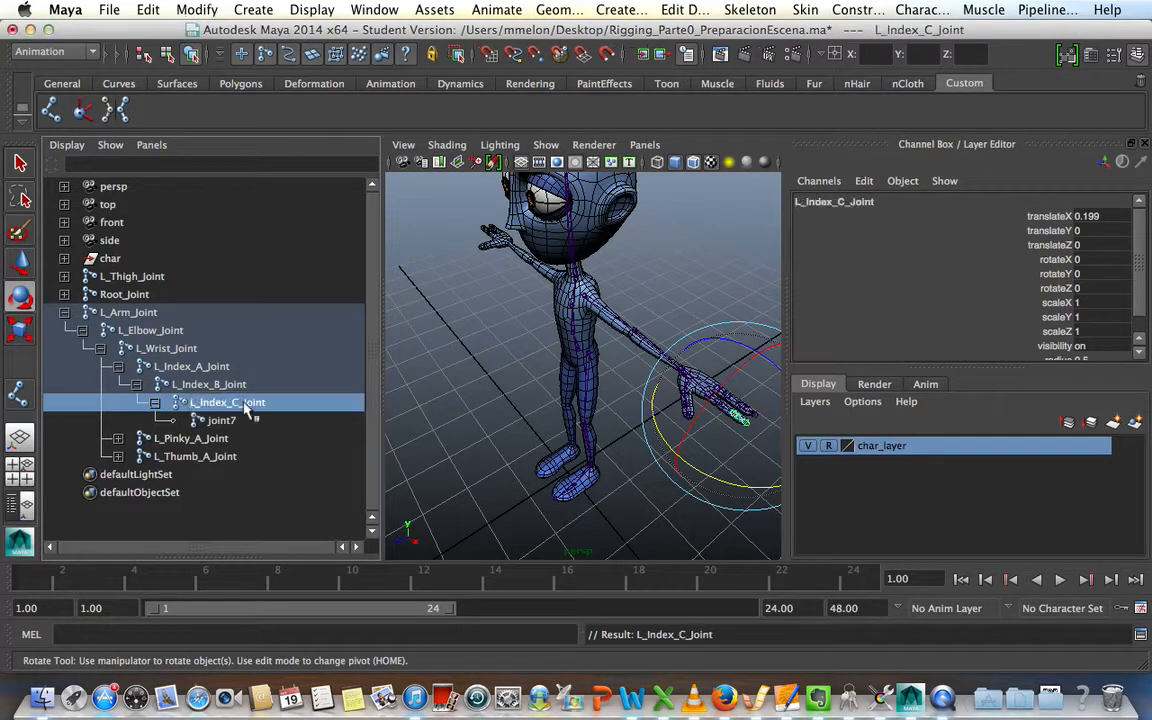
Rename joint7, the tip of the index chain, as L_Index_D_Joint using the copied index name.
left_click(224, 421)
double_click(222, 421)
key("super+v")
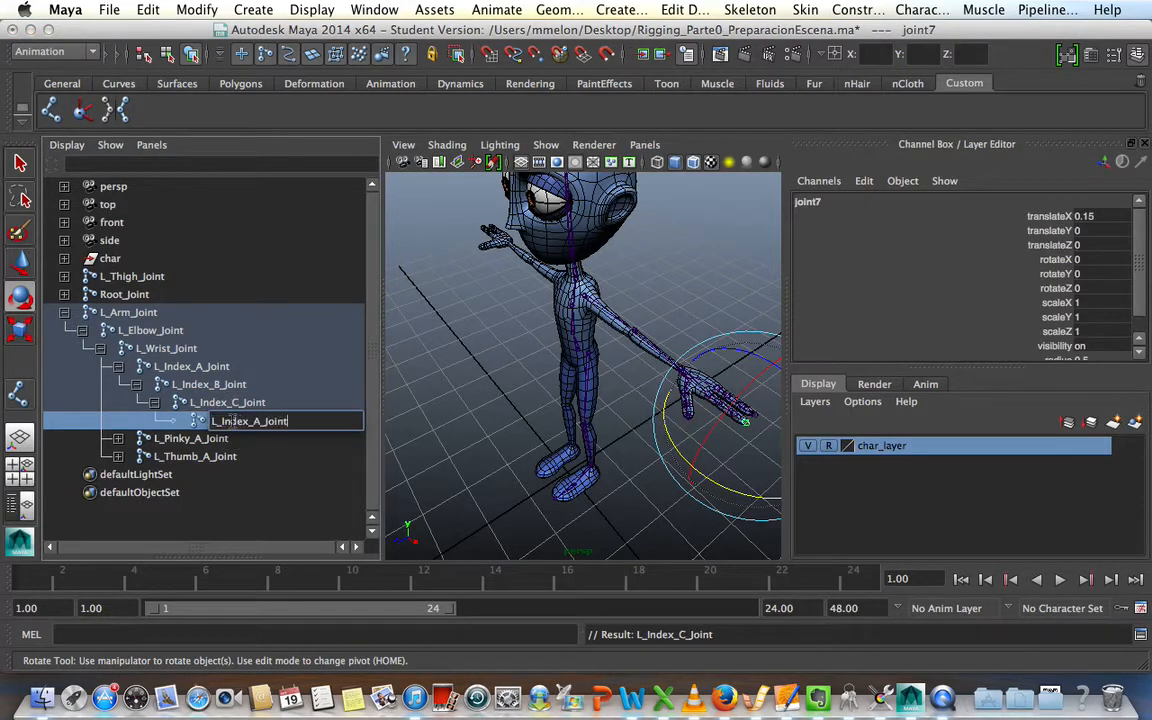
left_click(251, 421)
key("BackSpace")
type("D")
key("Return")
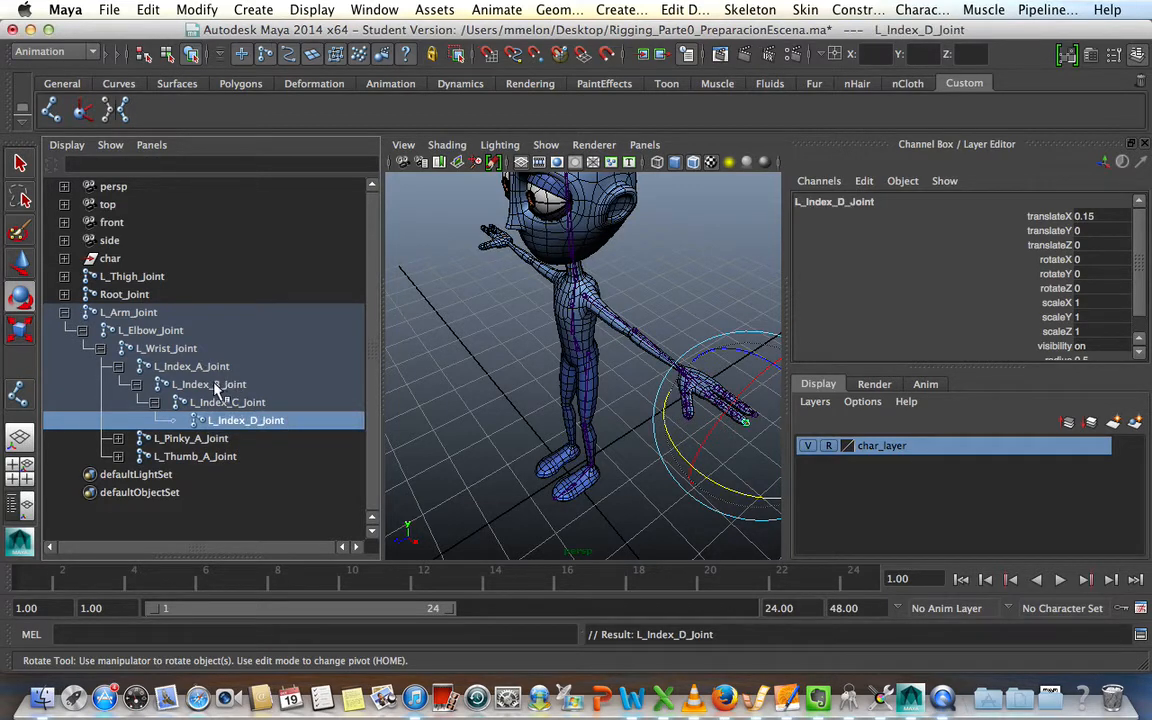
Collapse the index chain and rename joint9 below L_Pinky_A_Joint as L_Pinky_B_Joint, reusing the copied name of its parent.
left_click(118, 366)
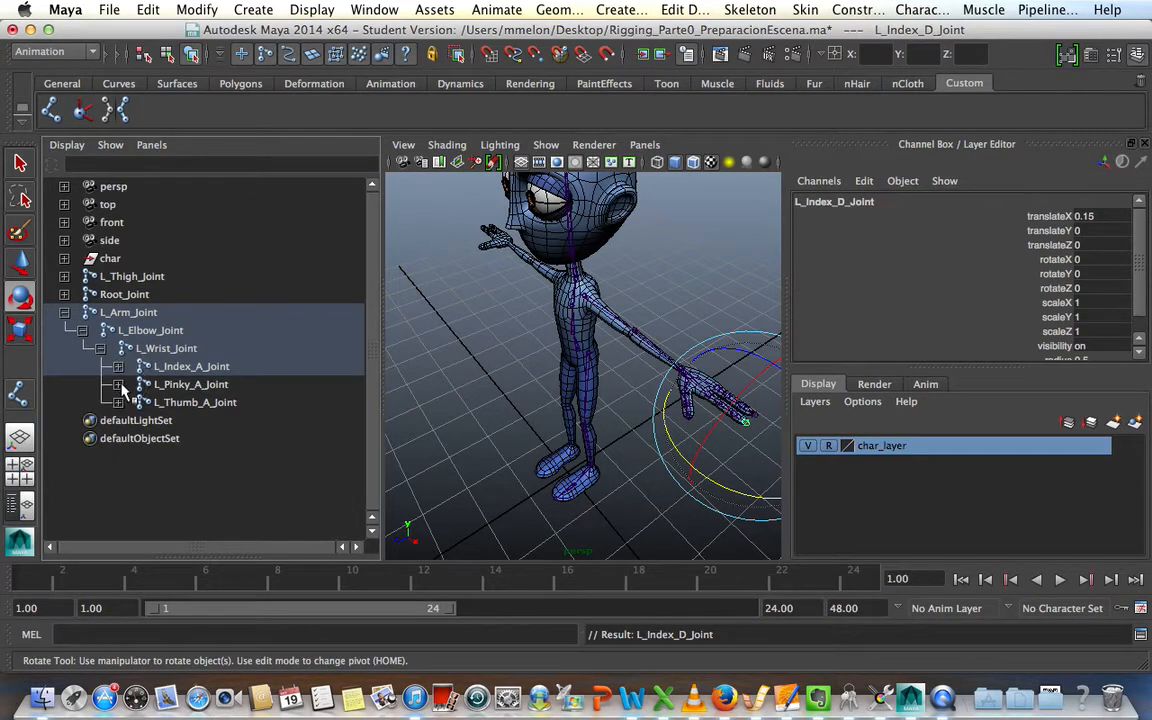
left_click(118, 384)
double_click(190, 384)
key("super+c")
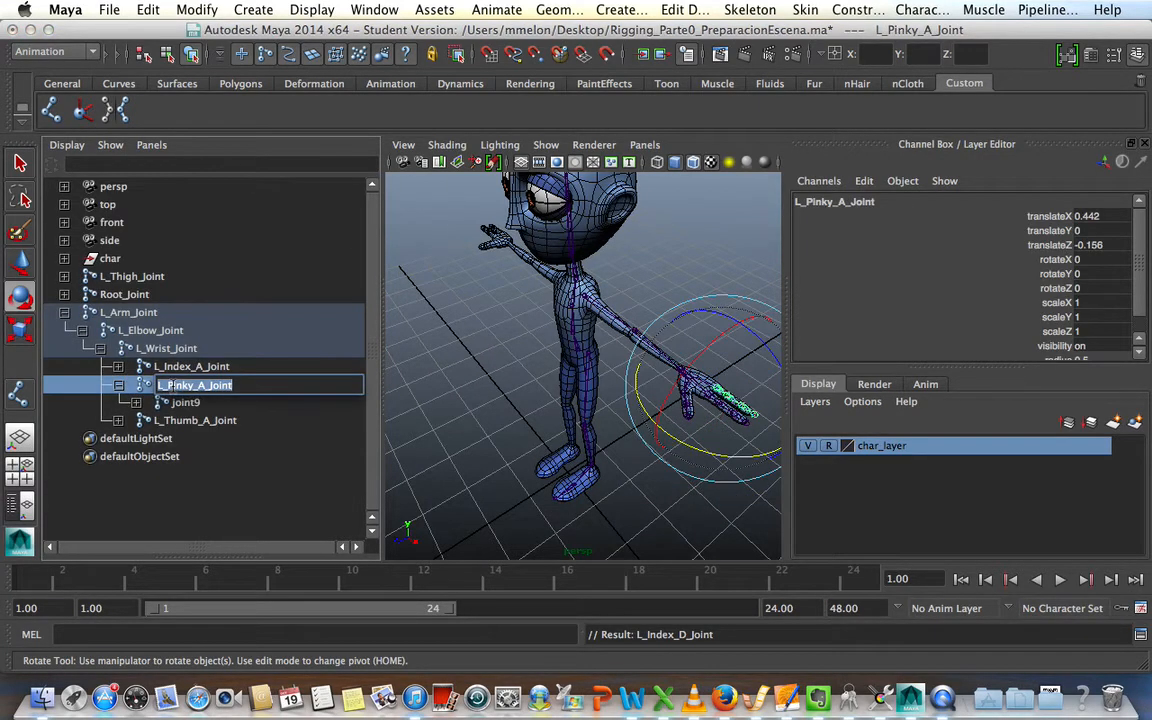
double_click(185, 402)
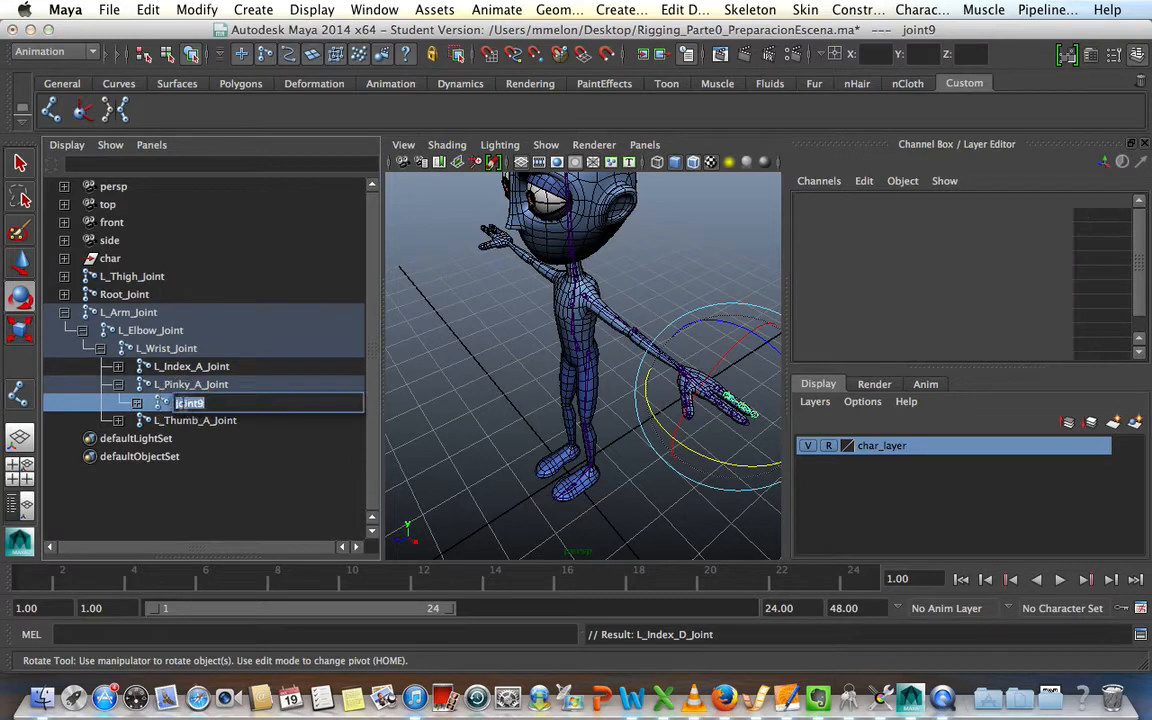
key("super+v")
left_click(223, 403)
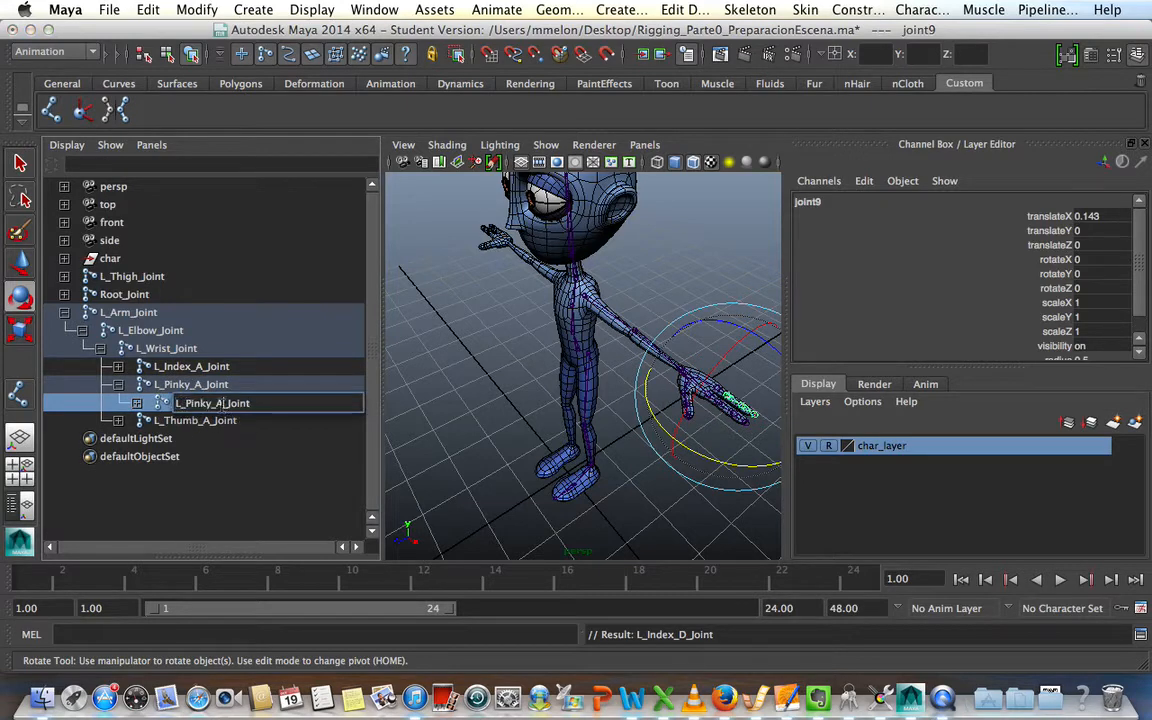
key("BackSpace")
type("B")
key("Return")
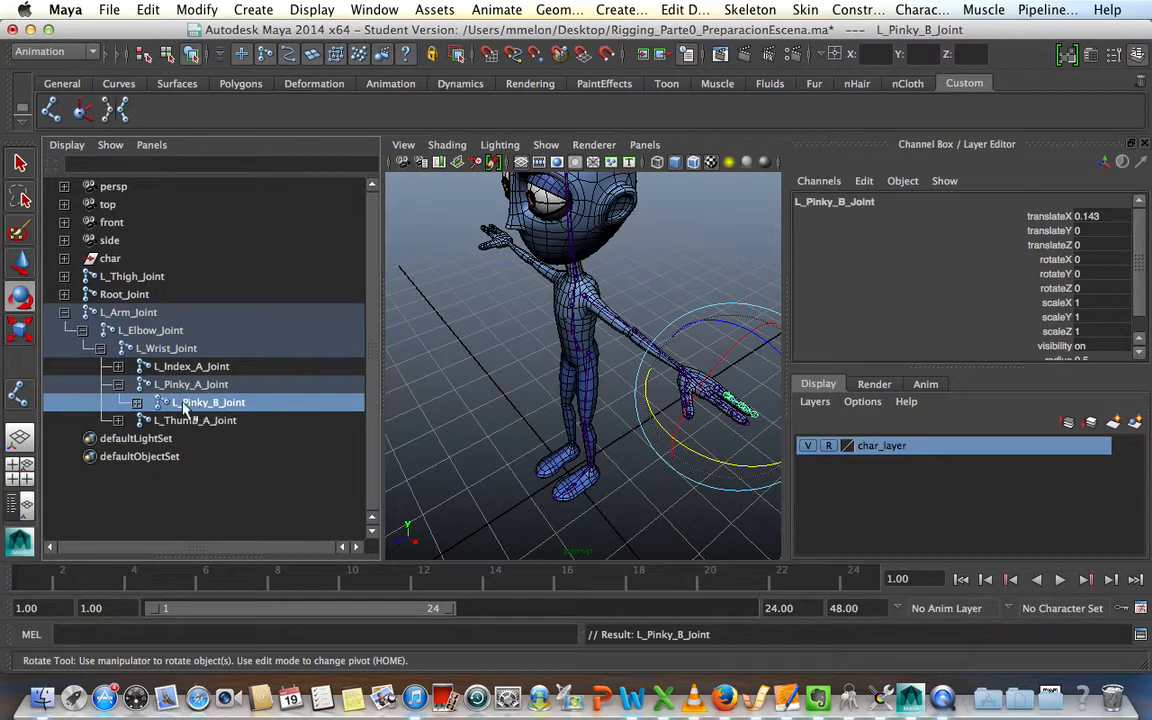
Expand L_Pinky_B_Joint and rename its child joint10 as L_Pinky_C_Joint using the copied pinky name.
left_click(137, 402)
double_click(210, 420)
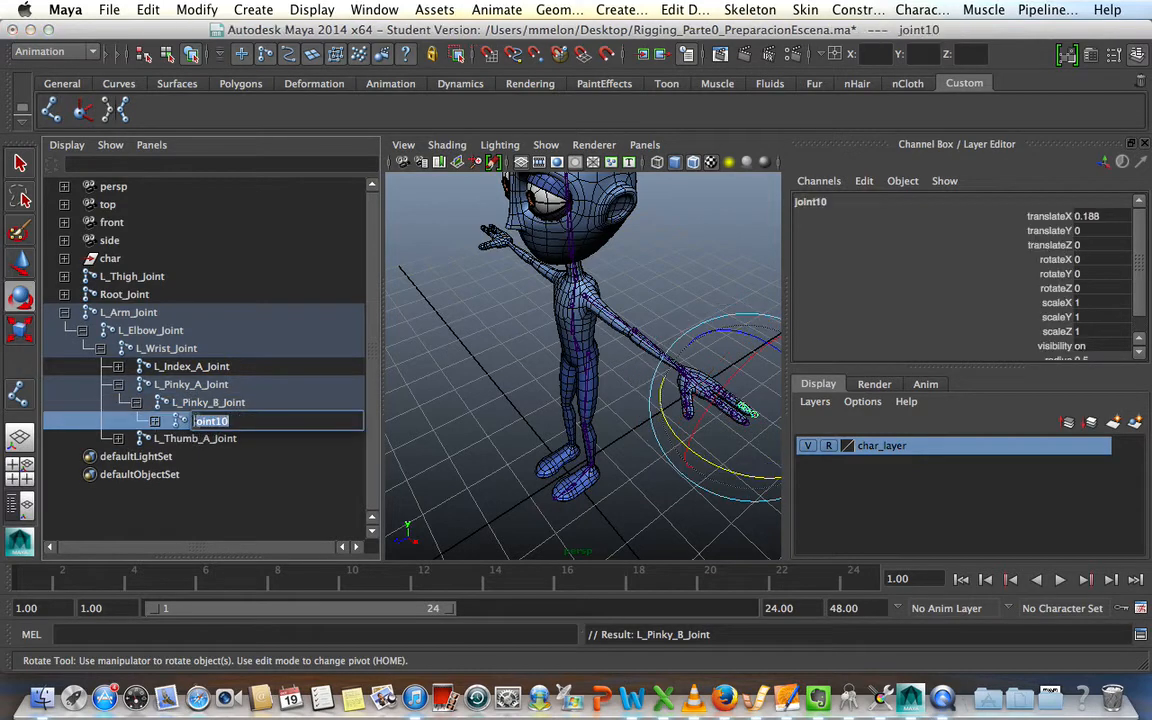
key("super+v")
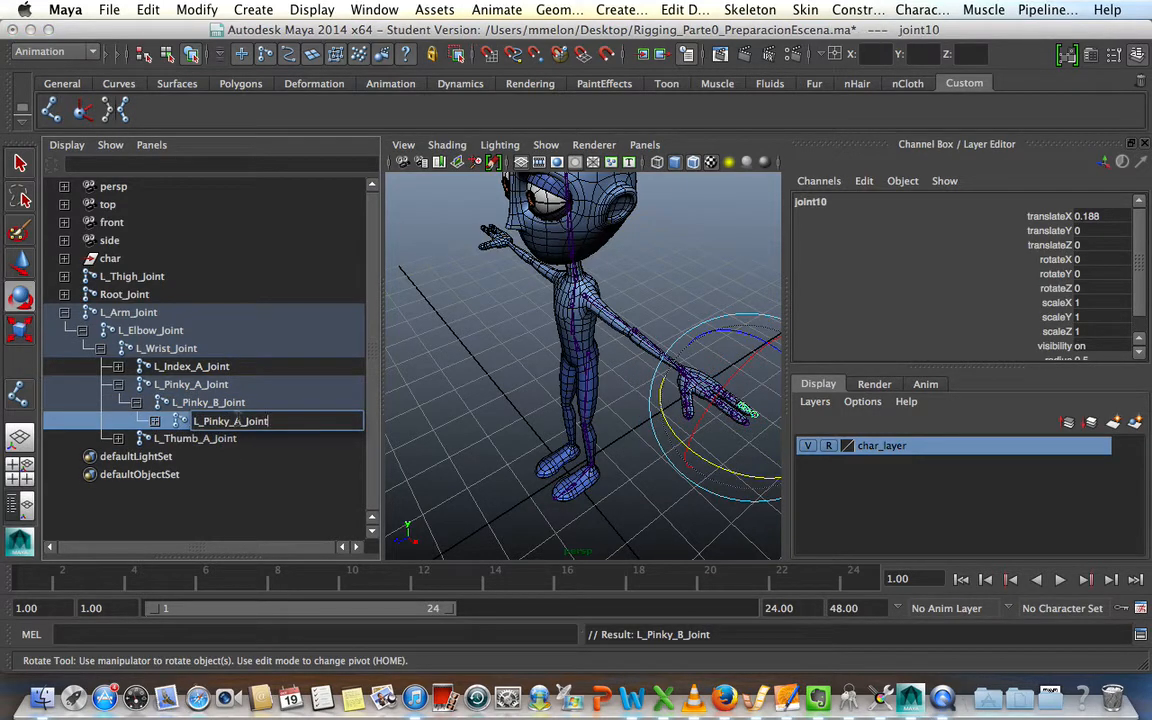
key("BackSpace")
type("C")
key("Return")
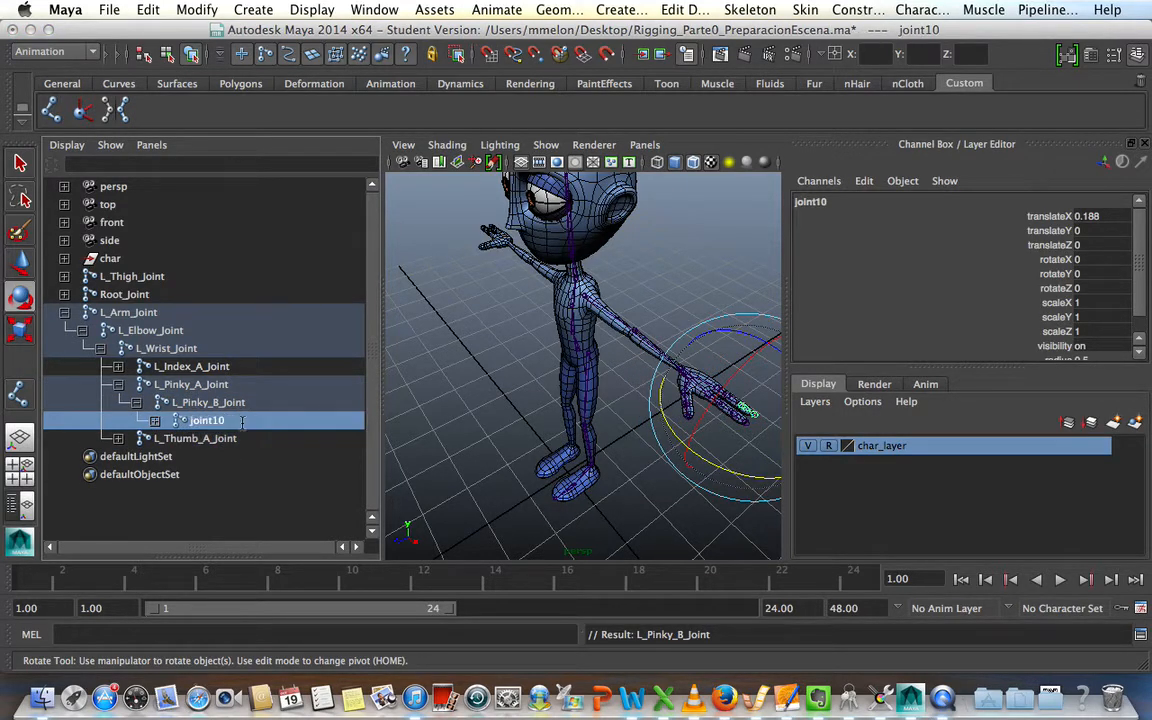
Expand L_Pinky_C_Joint and rename joint11, the tip of the pinky chain, as L_Pinky_D_Joint.
left_click(155, 420)
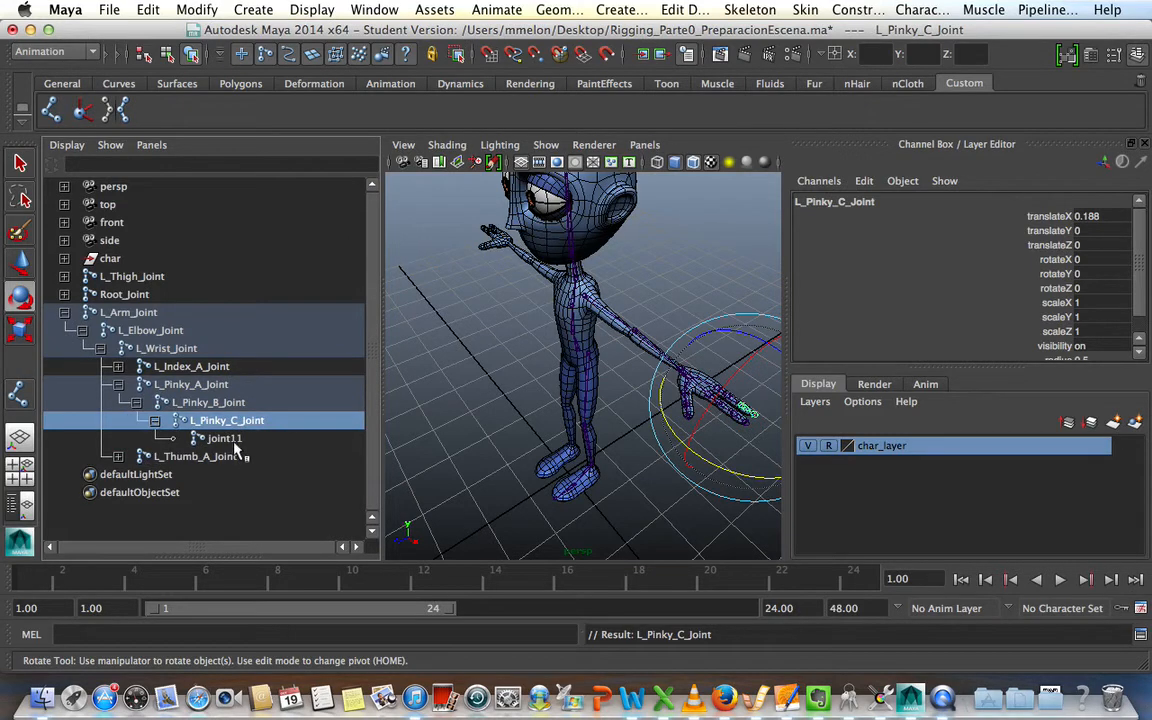
double_click(228, 439)
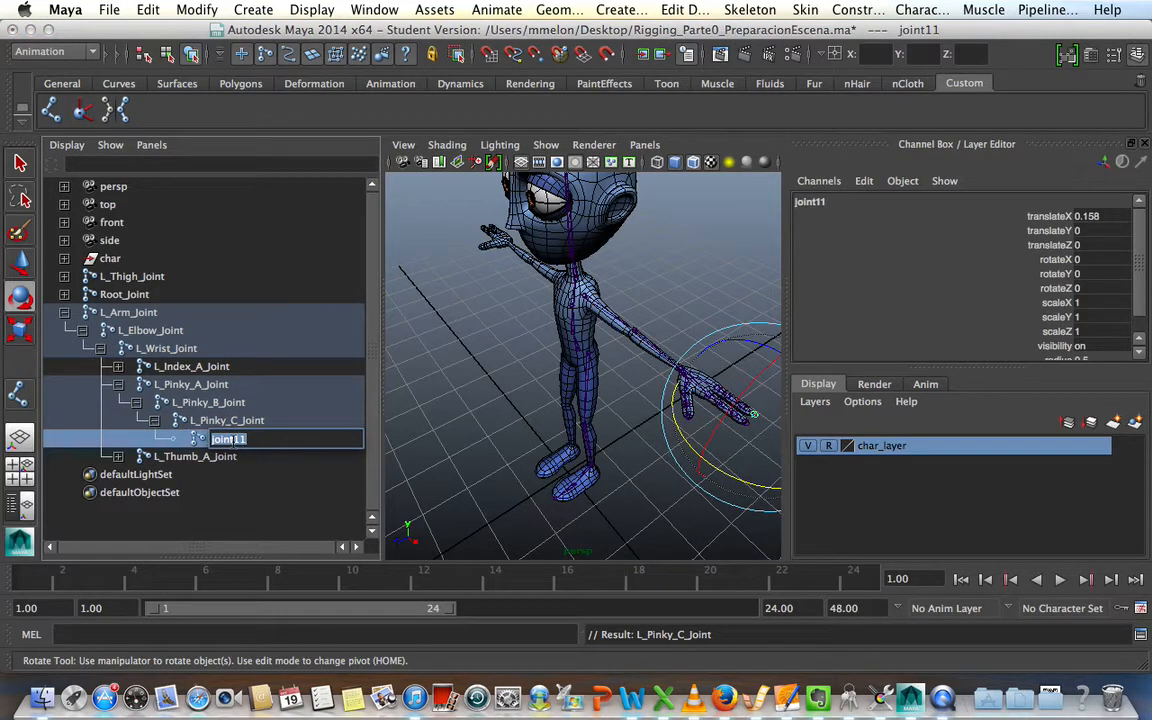
key("super+v")
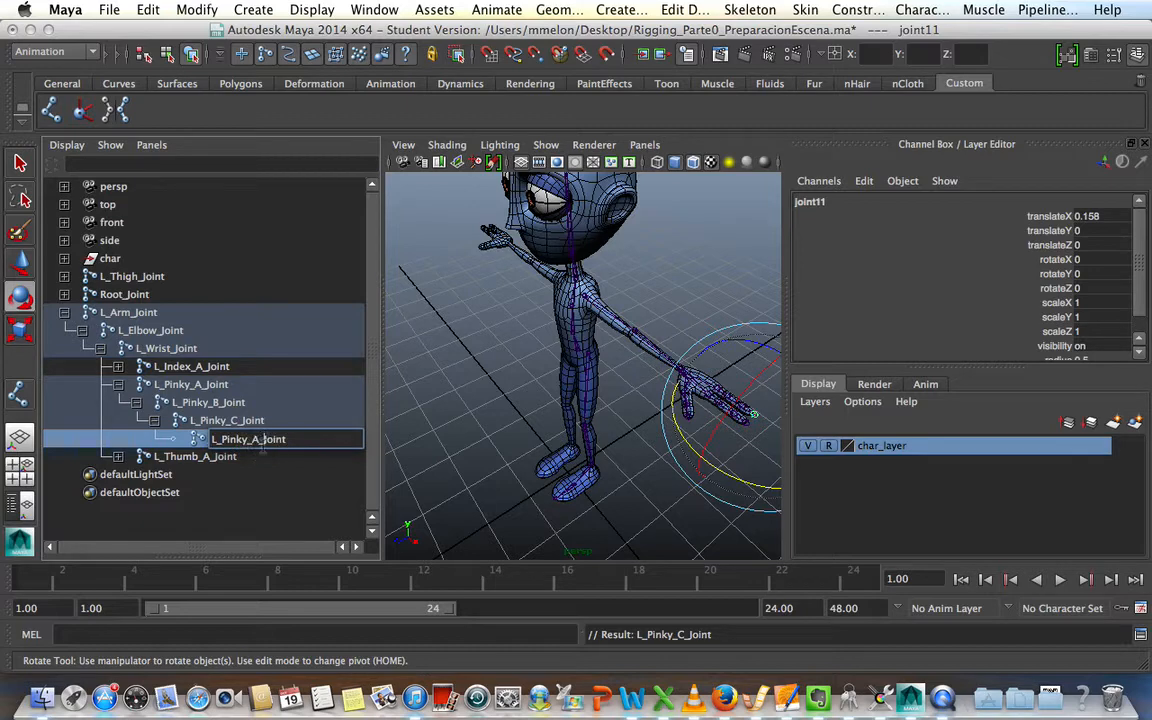
key("BackSpace")
type("D")
key("Return")
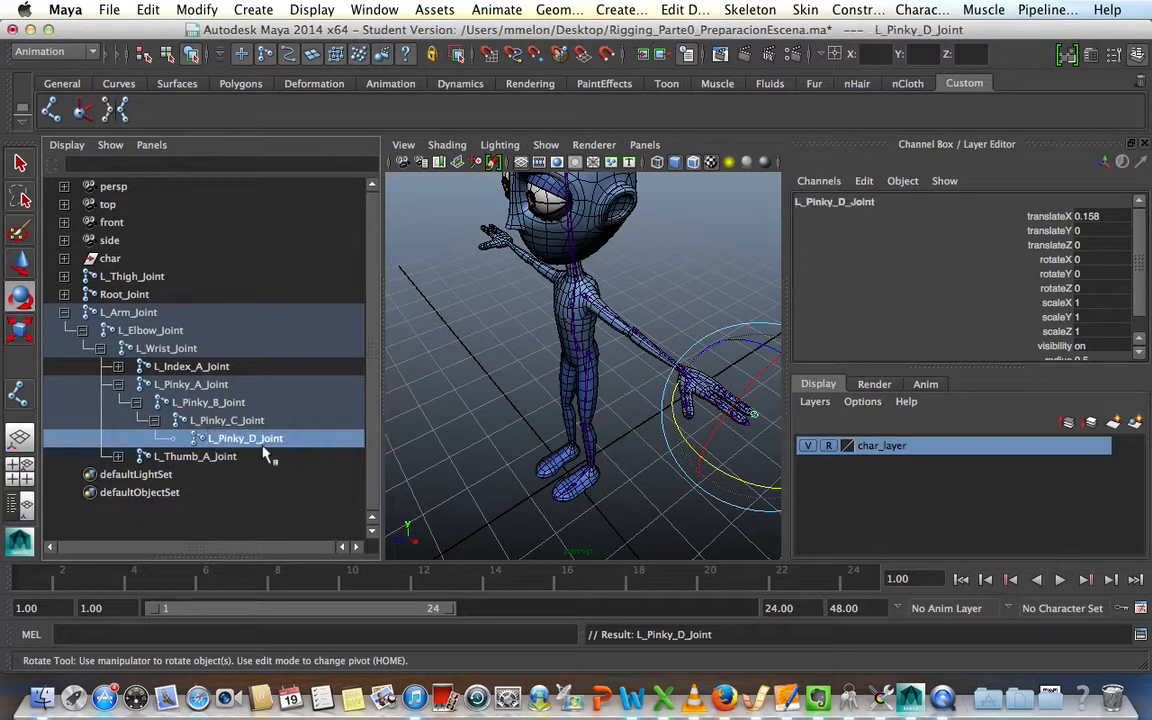
Expand L_Thumb_A_Joint and rename its child joint13 as L_Thumb_B_Joint, reusing the copied name of its parent.
left_click(118, 456)
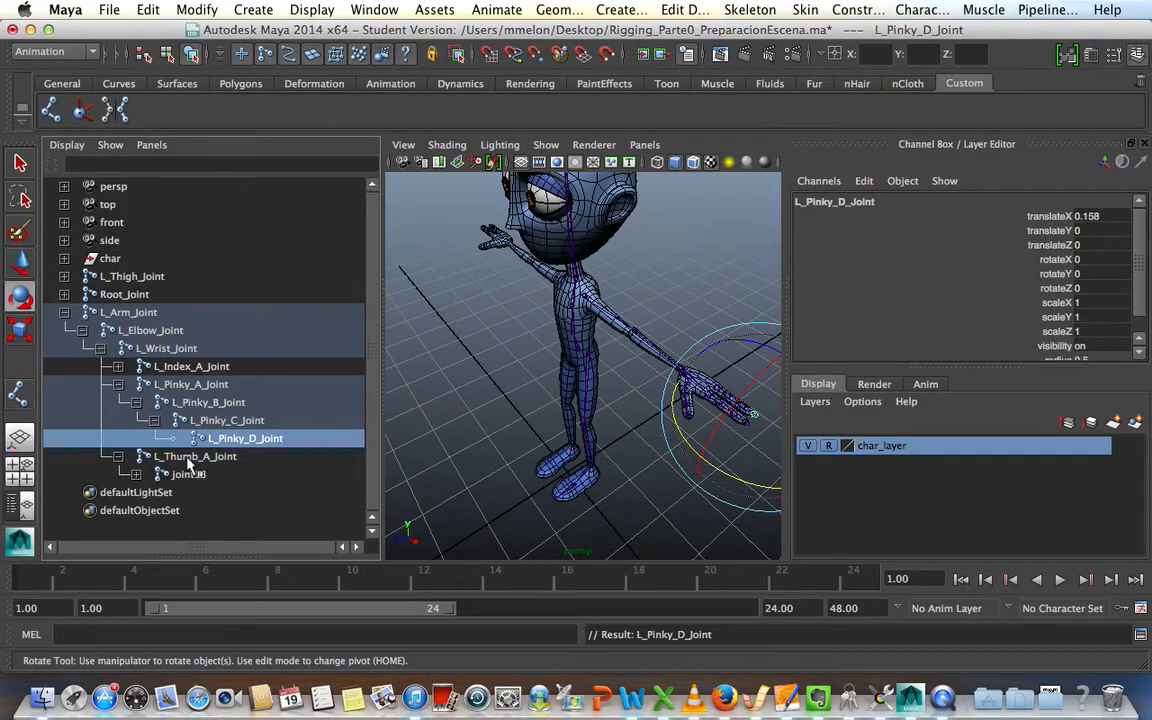
double_click(190, 457)
key("super+c")
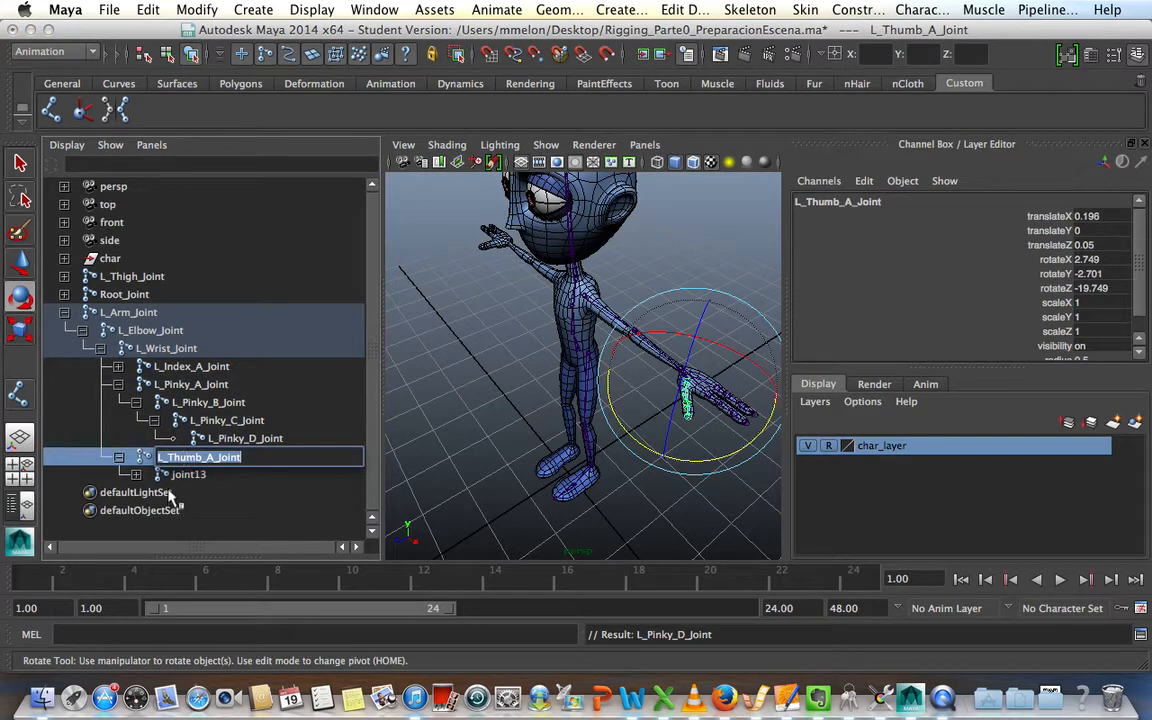
double_click(188, 474)
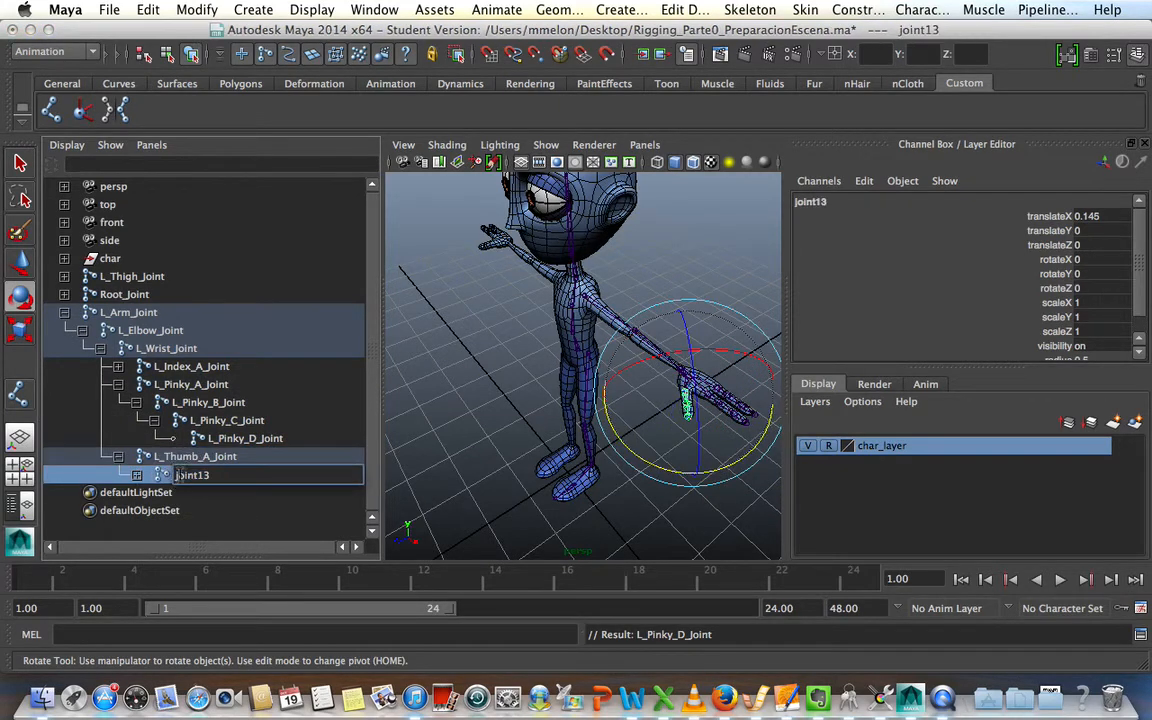
key("super+v")
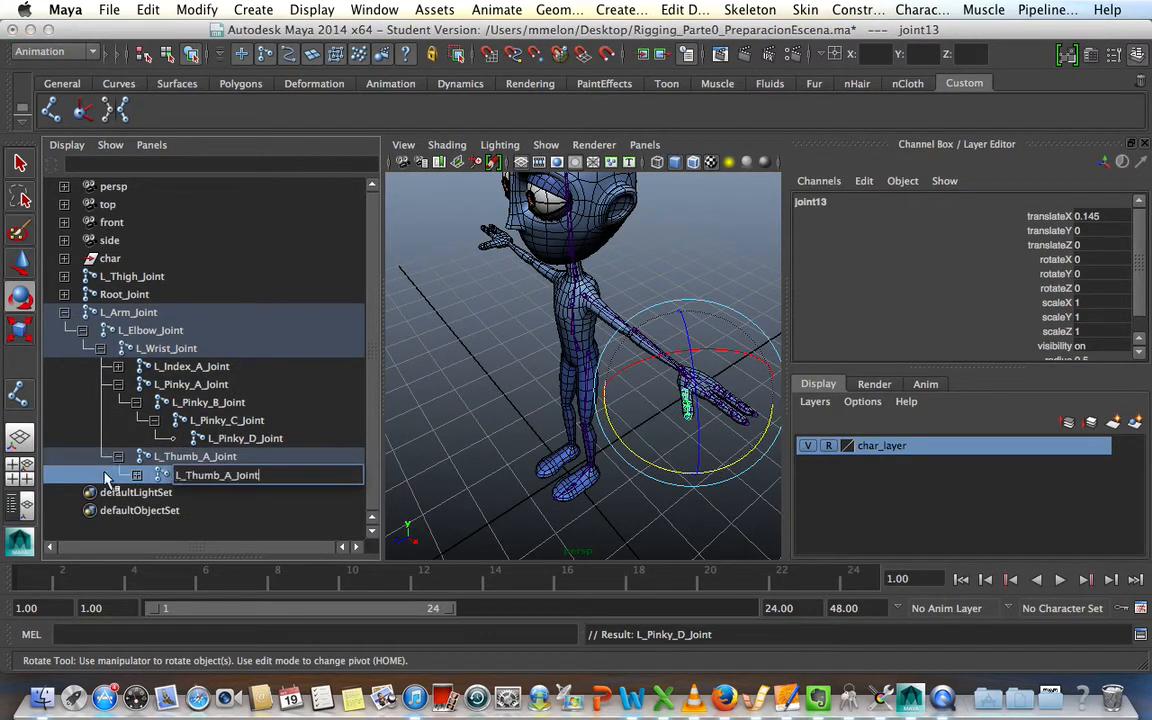
left_click(229, 477)
key("BackSpace")
type("B")
key("Return")
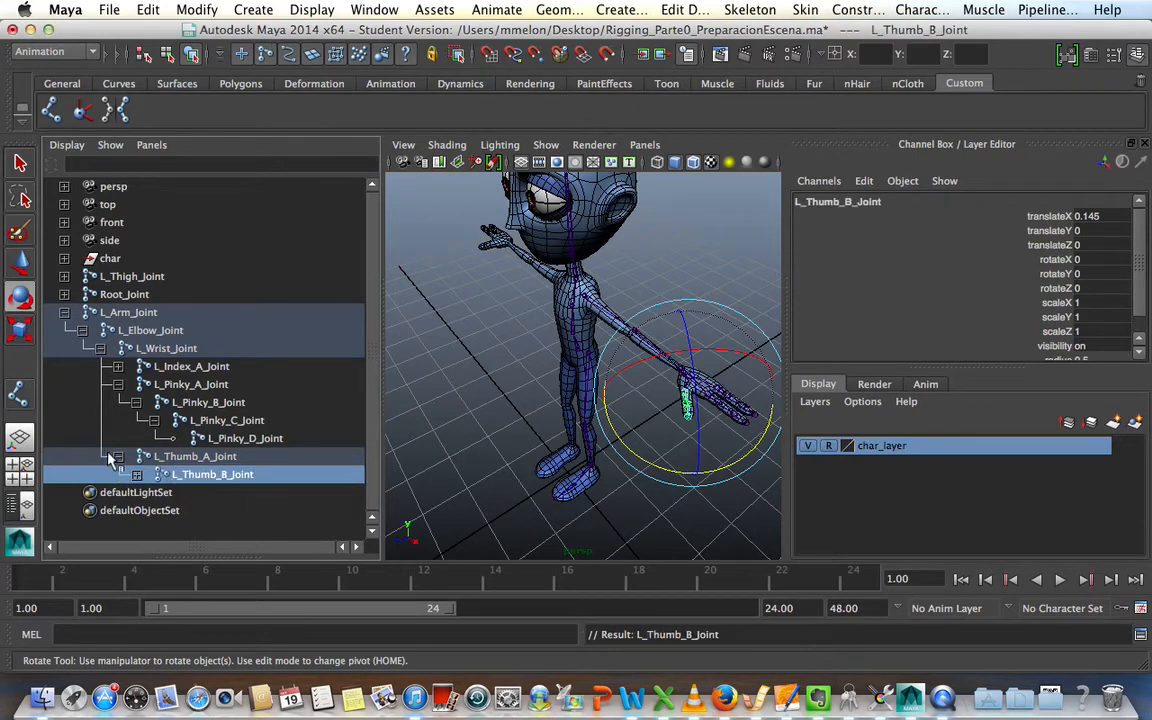
Collapse the pinky chain, and rename joint14 below L_Thumb_B_Joint as L_Thumb_ACJoint from the copied thumb name.
left_click(117, 384)
left_click(137, 420)
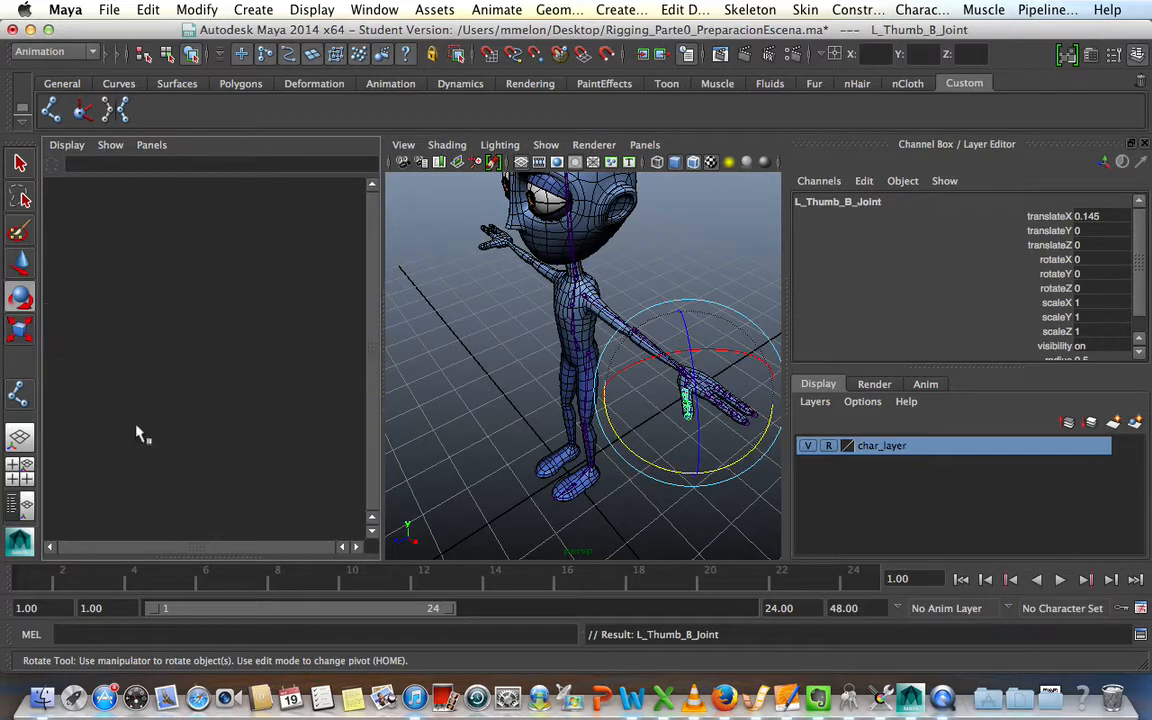
left_click(155, 438)
left_click(208, 440)
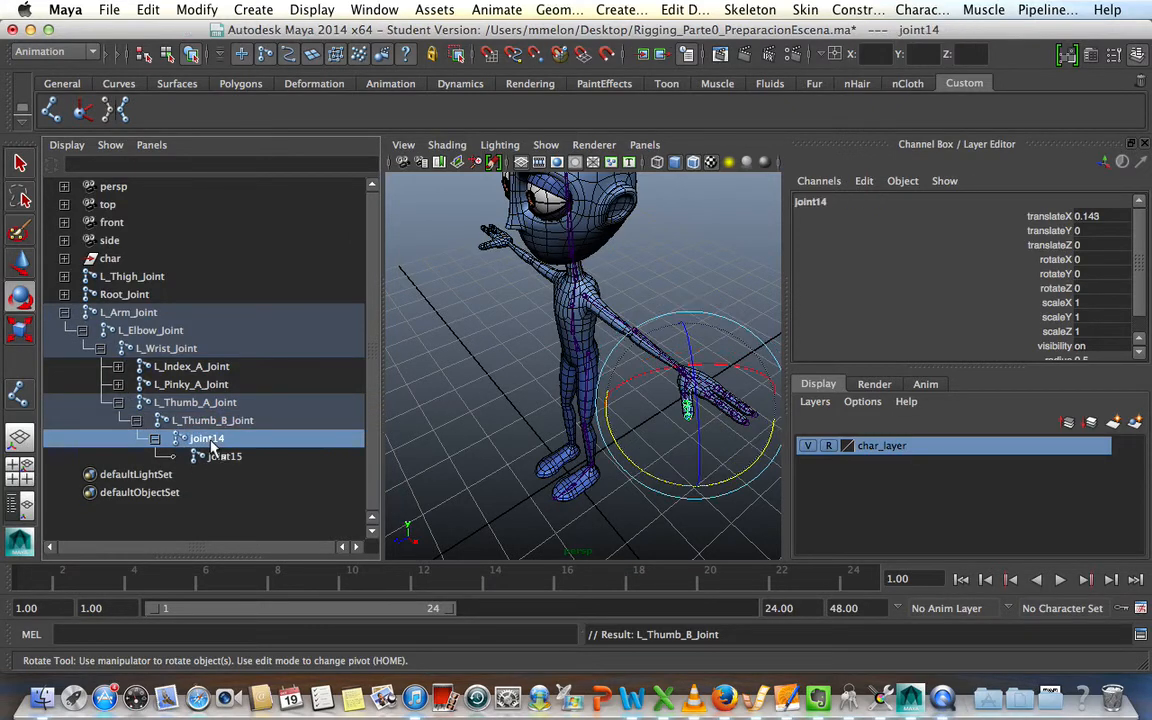
double_click(208, 440)
key("super+v")
left_click(253, 446)
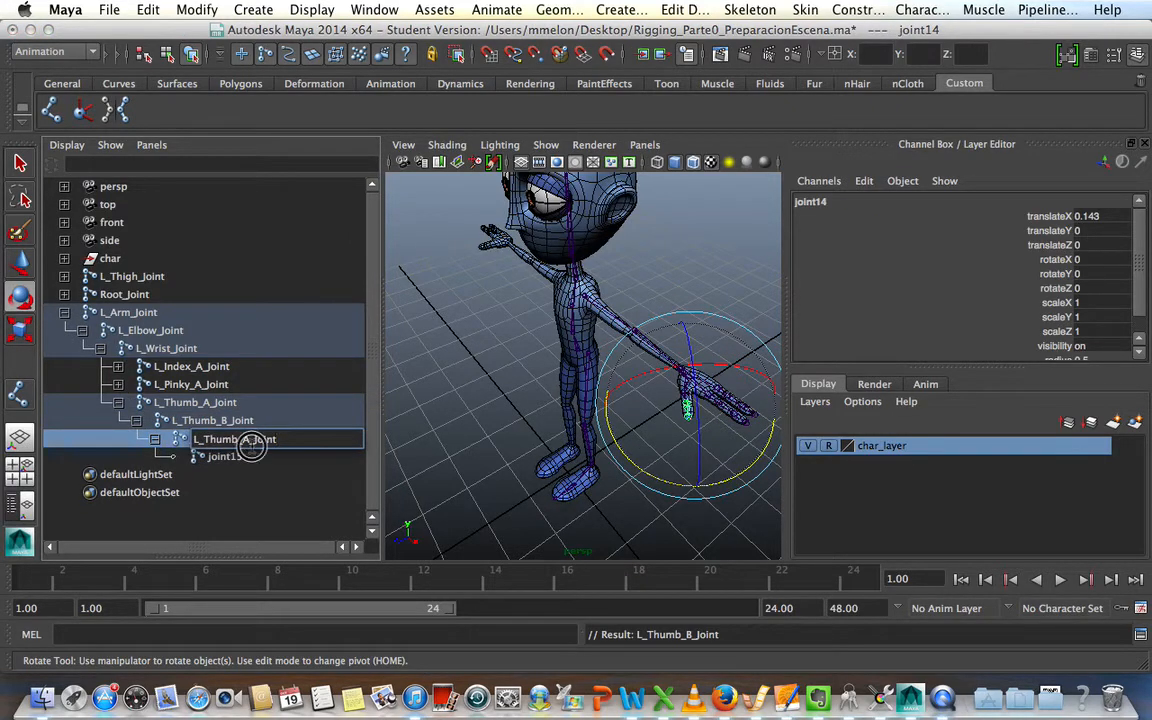
key("BackSpace")
type("C")
key("Return")
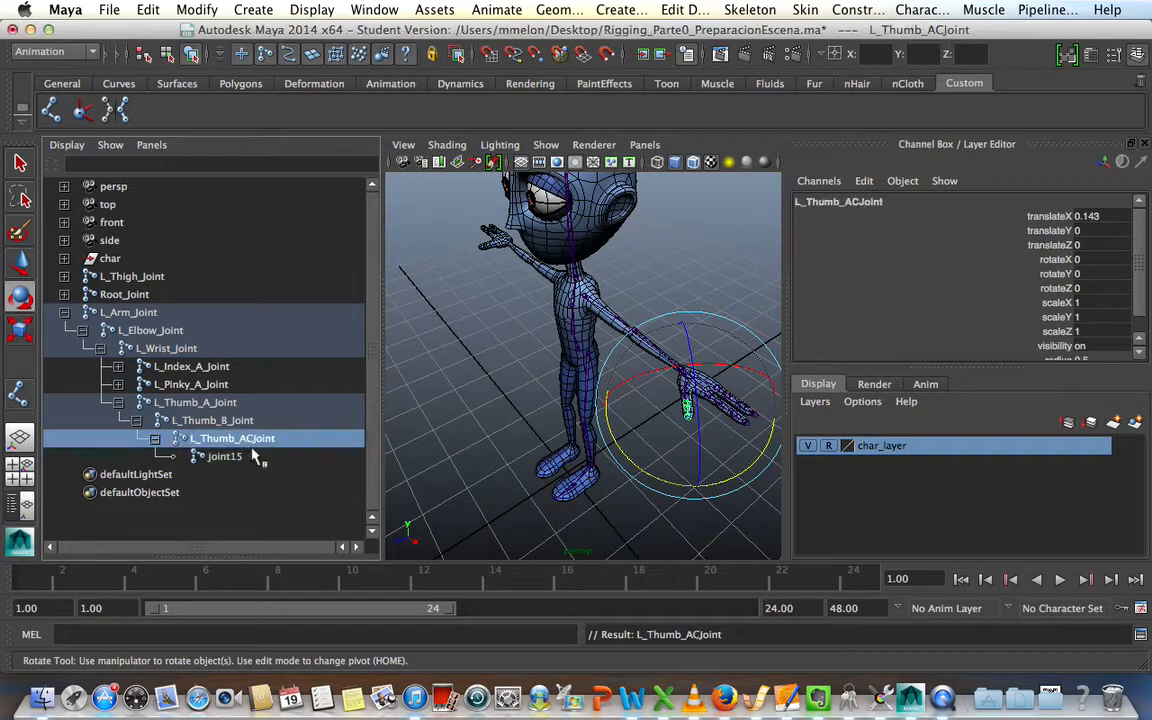
Correct the mistyped name L_Thumb_ACJoint to L_Thumb_C_Joint.
double_click(254, 440)
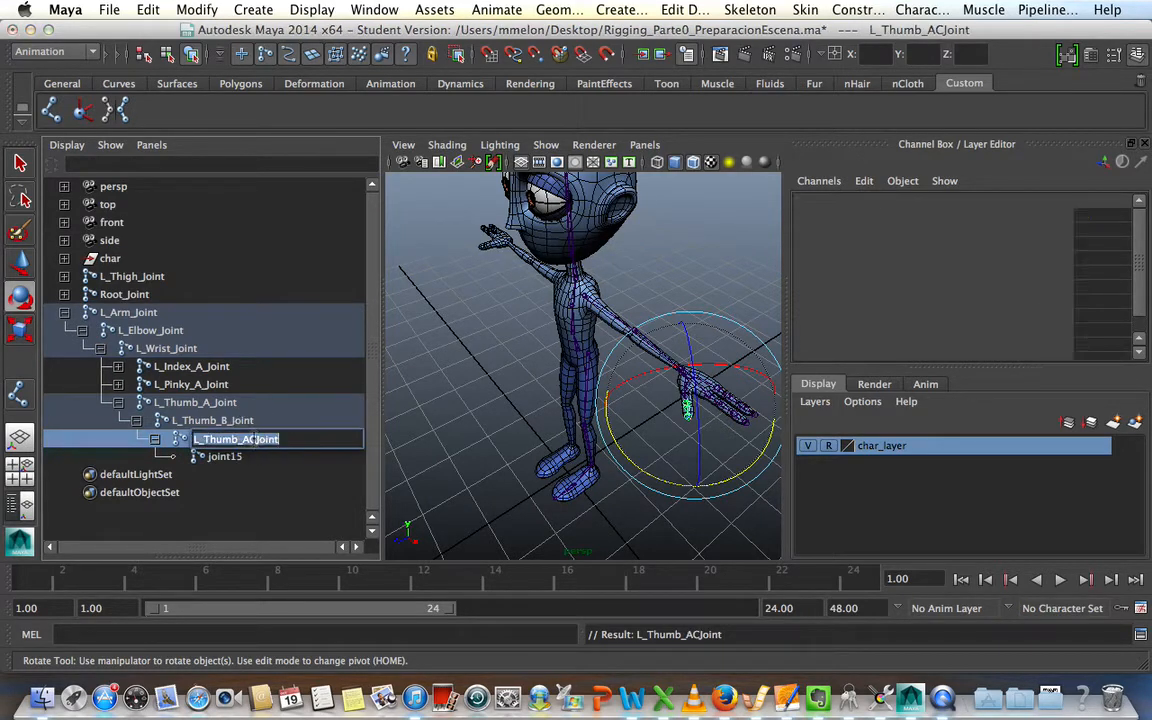
left_click(254, 440)
key("Return")
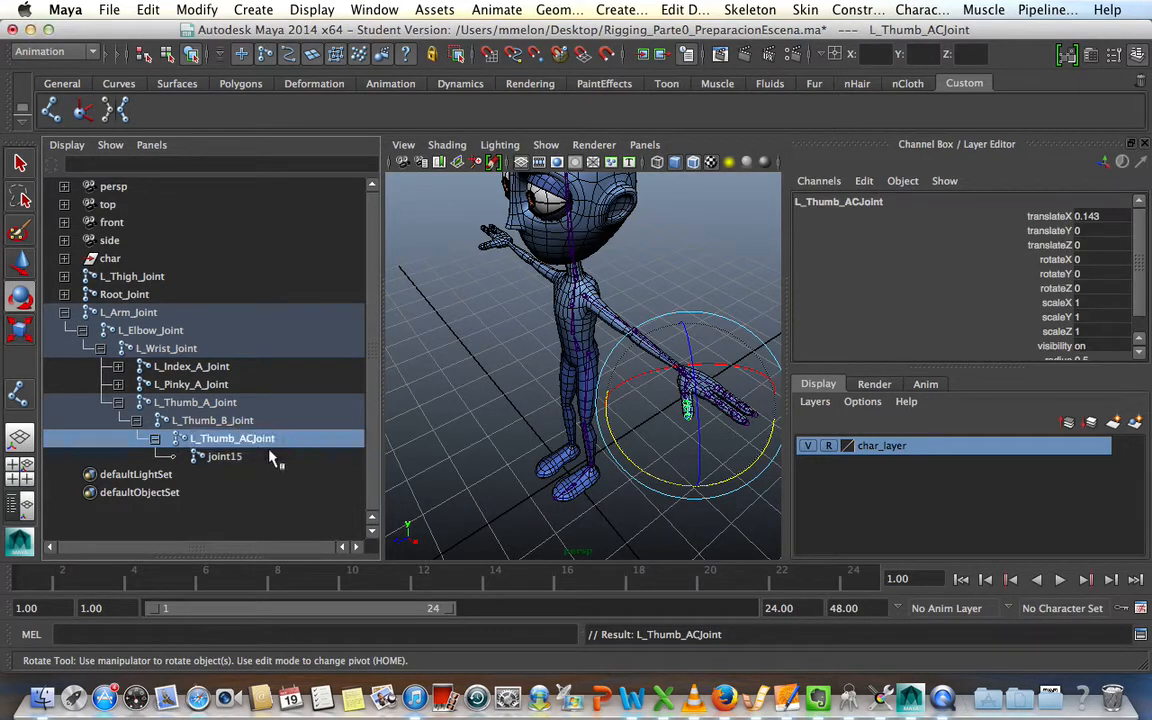
double_click(256, 439)
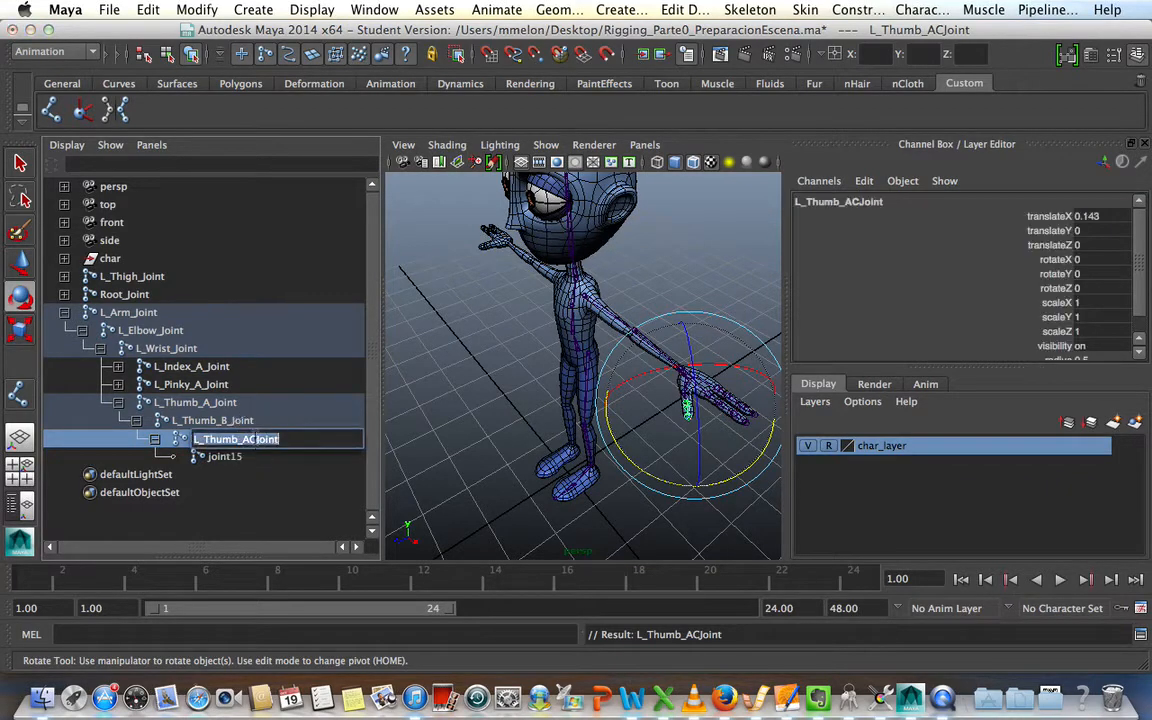
left_click(256, 440)
key("BackSpace")
key("BackSpace")
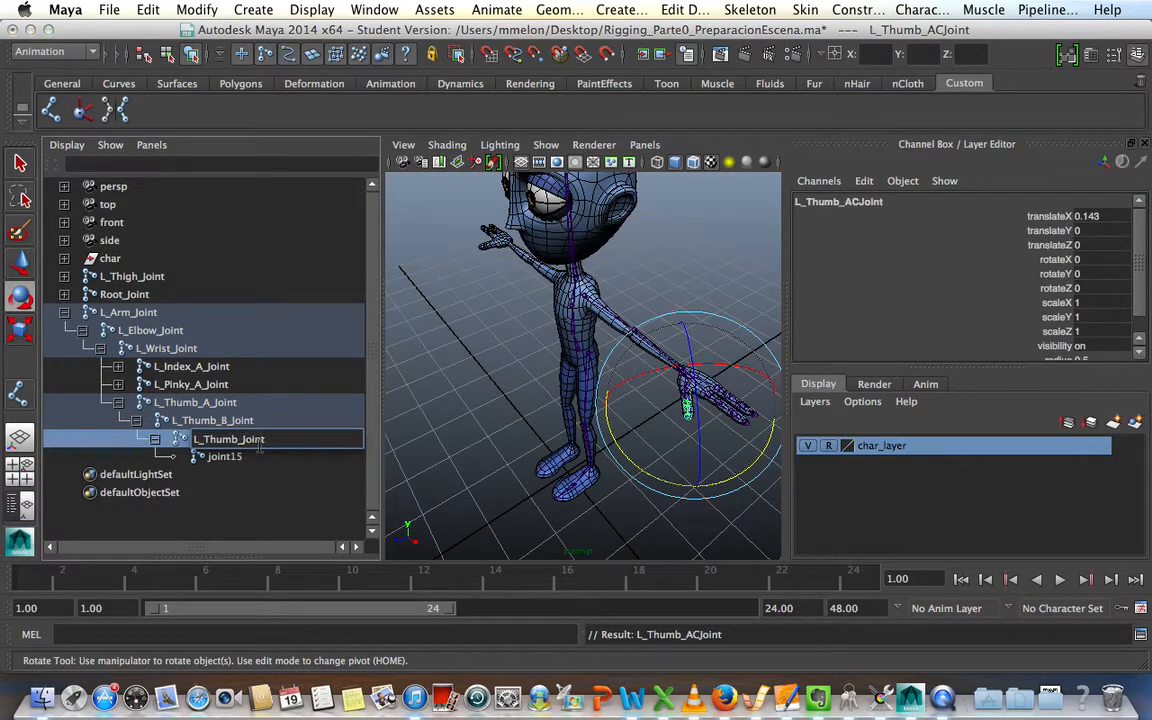
type("C_")
key("Return")
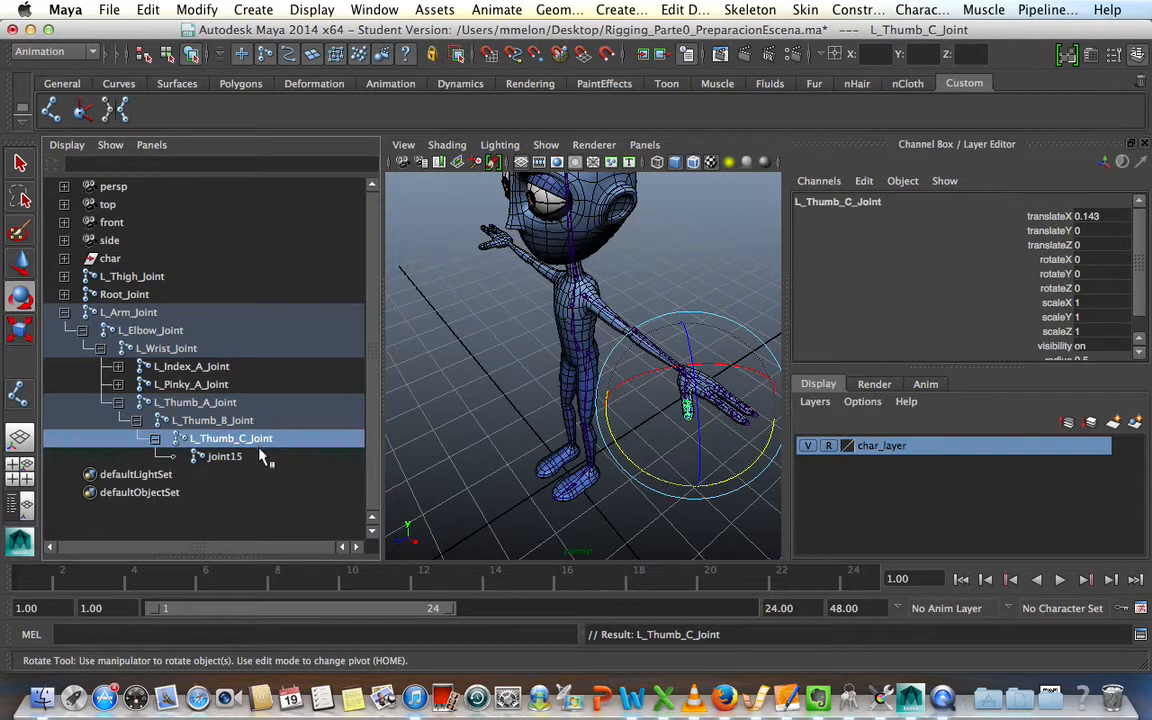
Rename joint15, the tip of the thumb chain, as L_Thumb_D_Joint, reusing the copied thumb name.
double_click(245, 457)
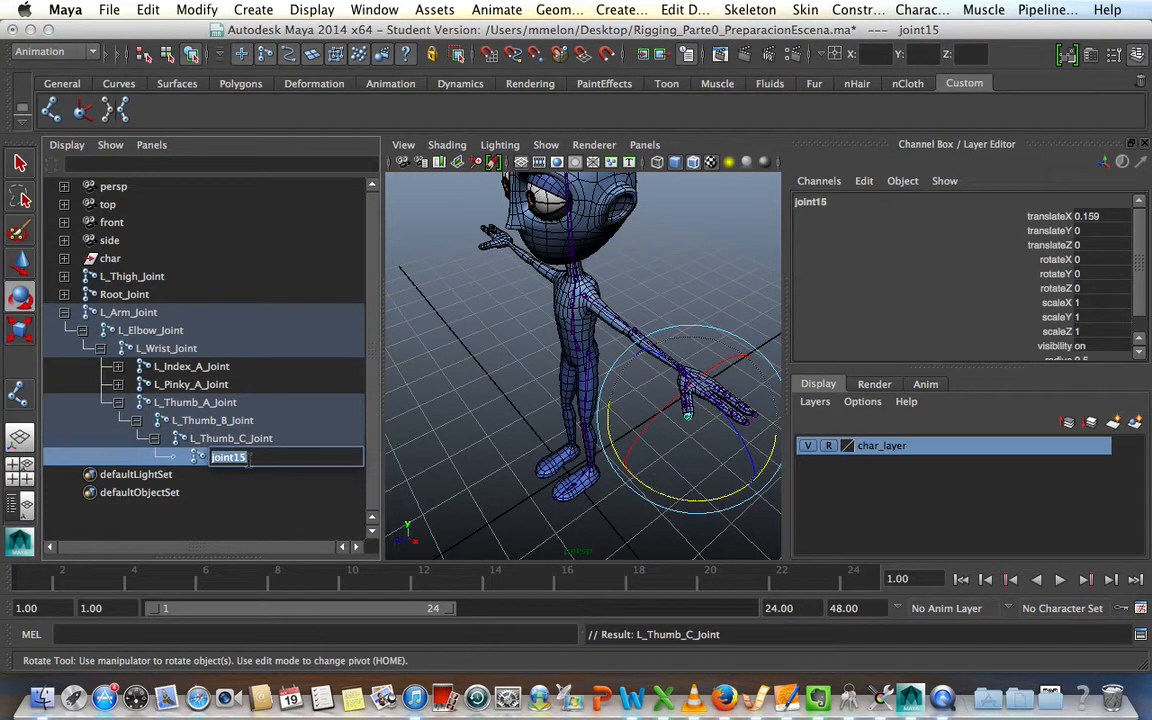
type("L_Thumb_A_Joint")
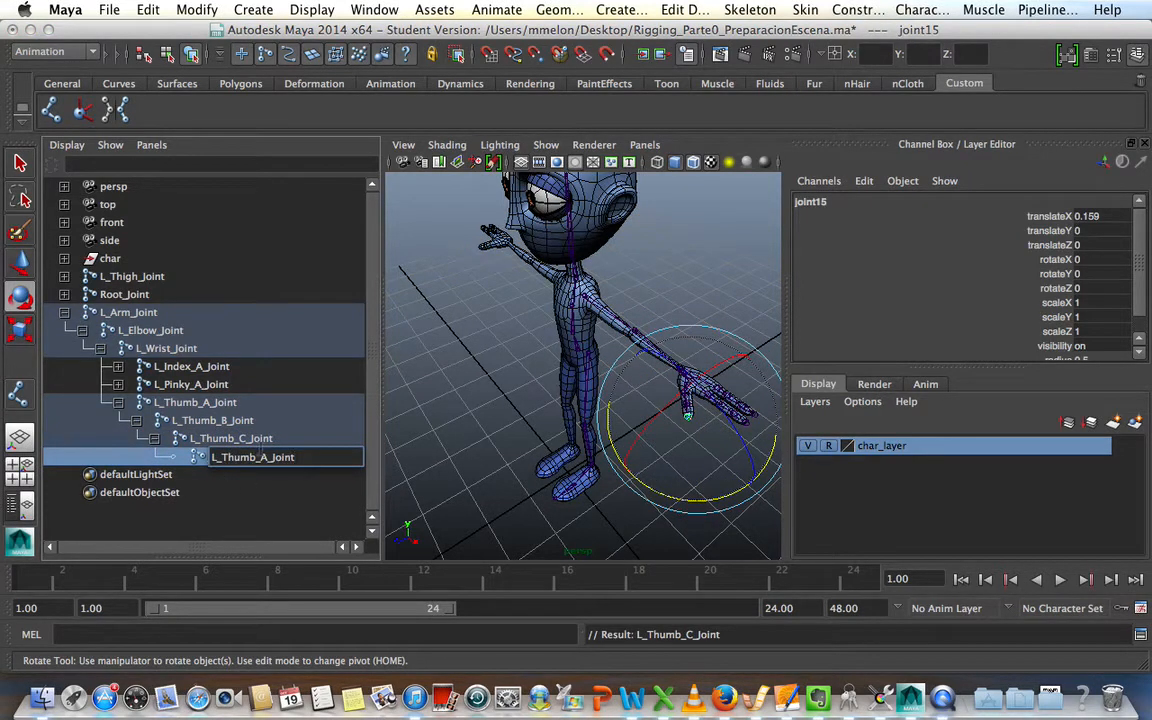
key("BackSpace")
type("D")
key("Return")
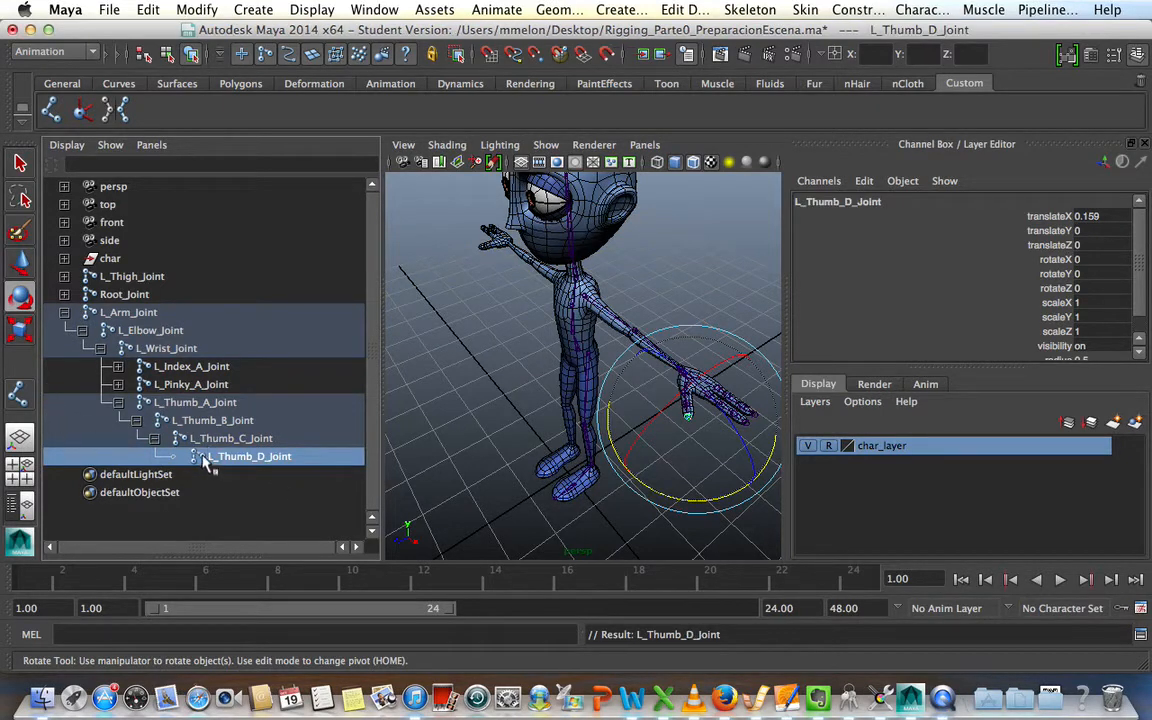
Collapse the thumb, wrist, elbow and arm levels of the L_Arm_Joint hierarchy and clear the selection.
left_click(118, 402)
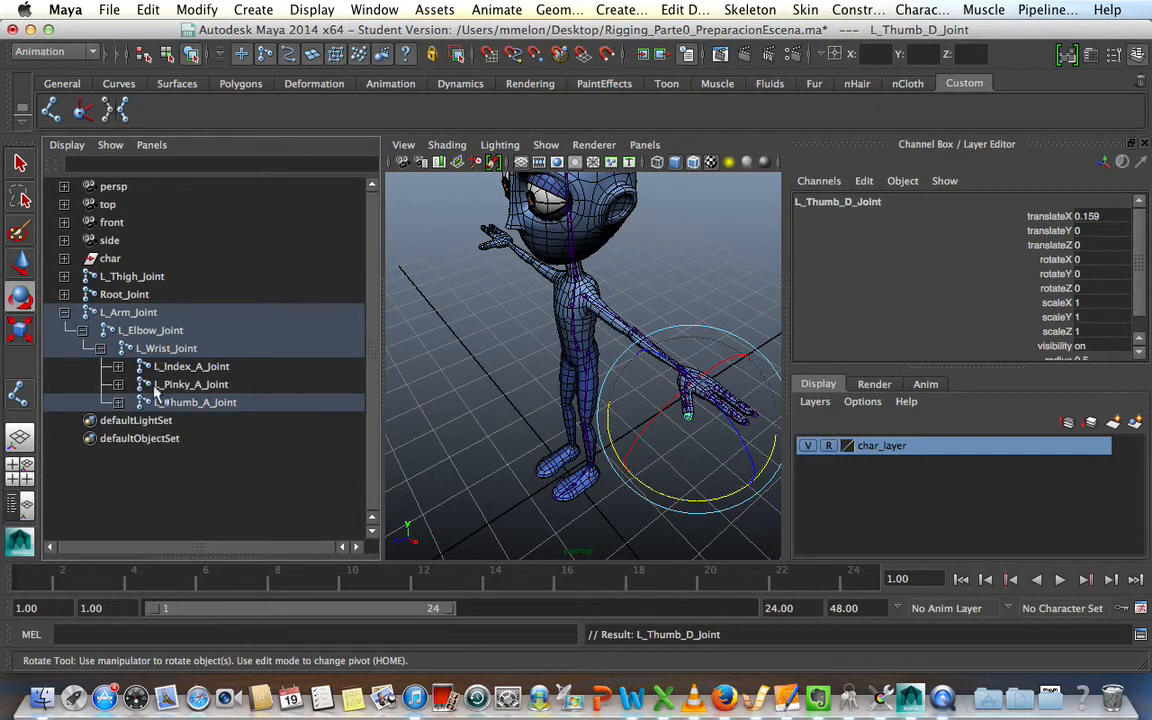
left_click(99, 347)
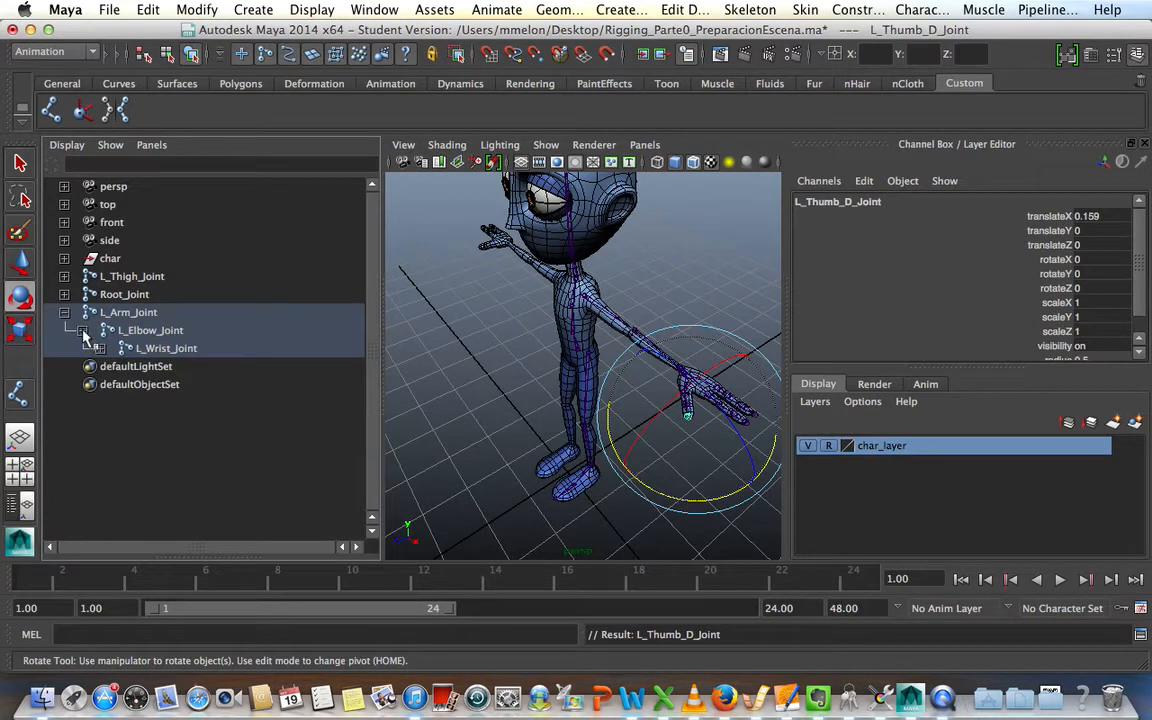
left_click(82, 330)
left_click(64, 312)
left_click(481, 374)
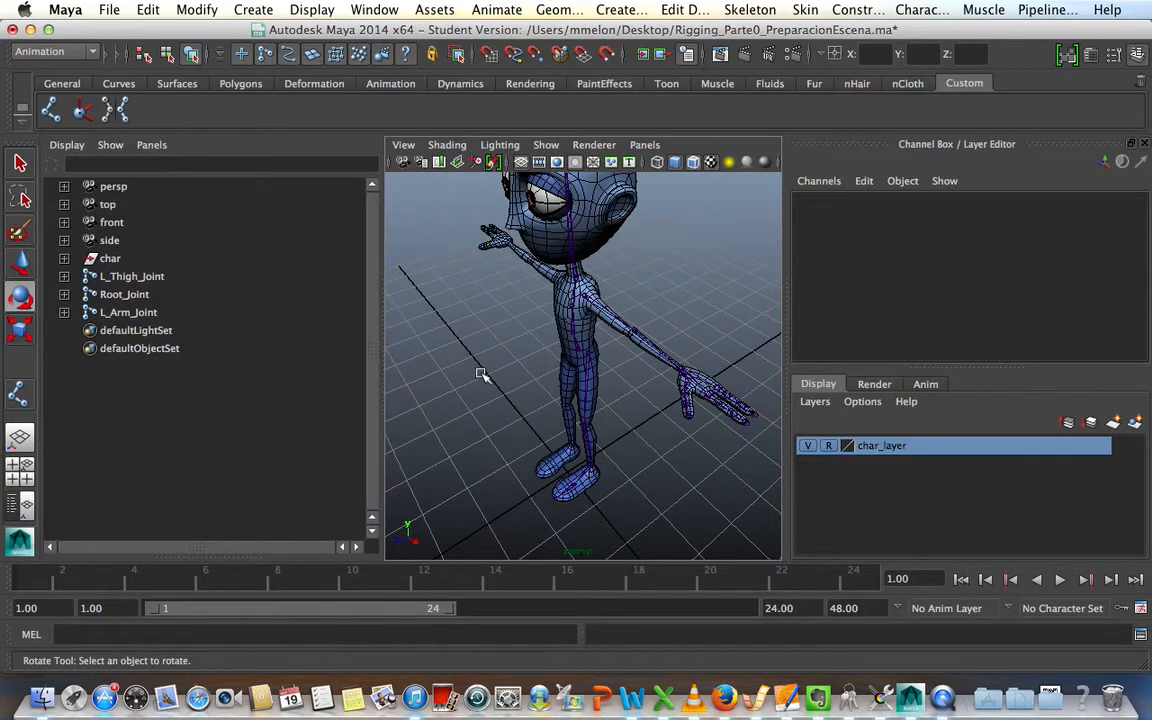
Parent L_Arm_Joint to Chest_Joint in the enlarged perspective view, and select the chest joint to check the connection.
key("space")
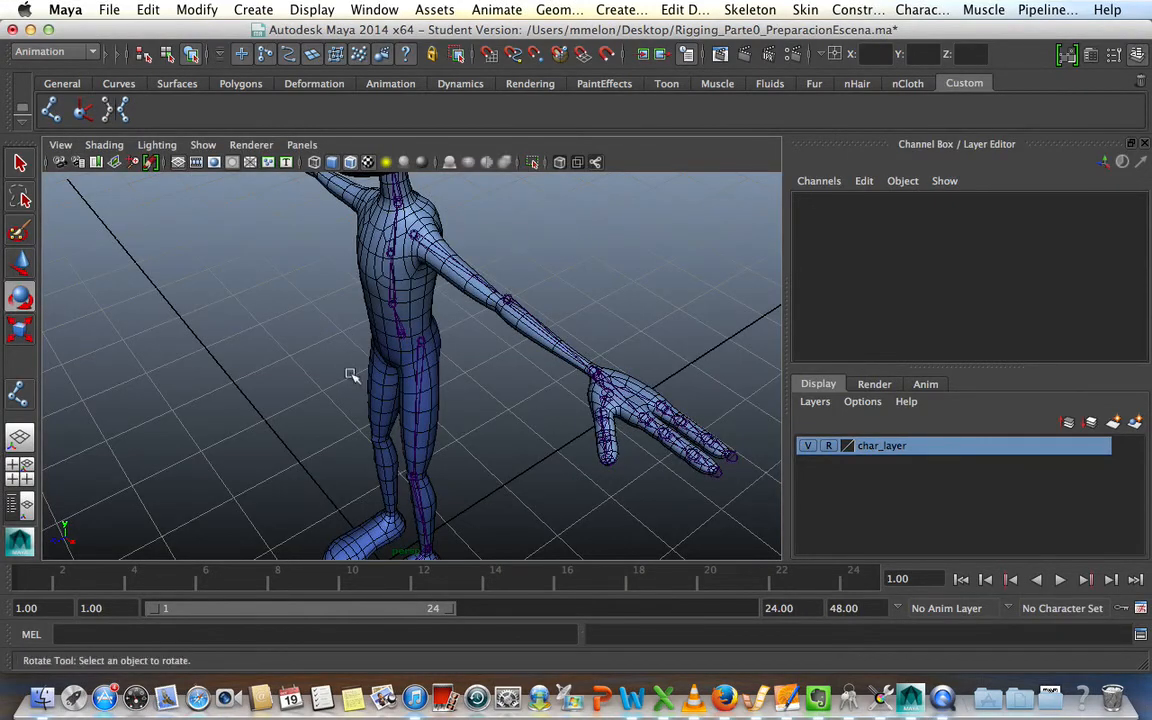
left_click_drag(350, 376, 363, 321, "alt")
middle_click_drag(453, 368, 556, 395, "alt")
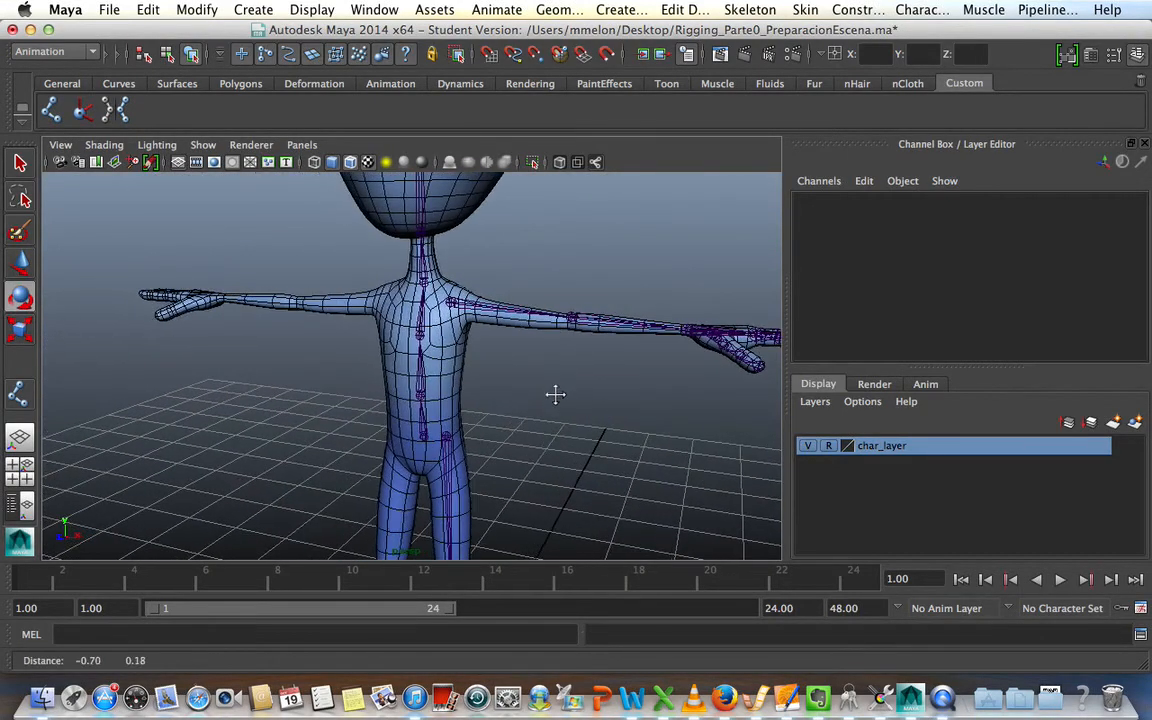
left_click(450, 302)
key("q")
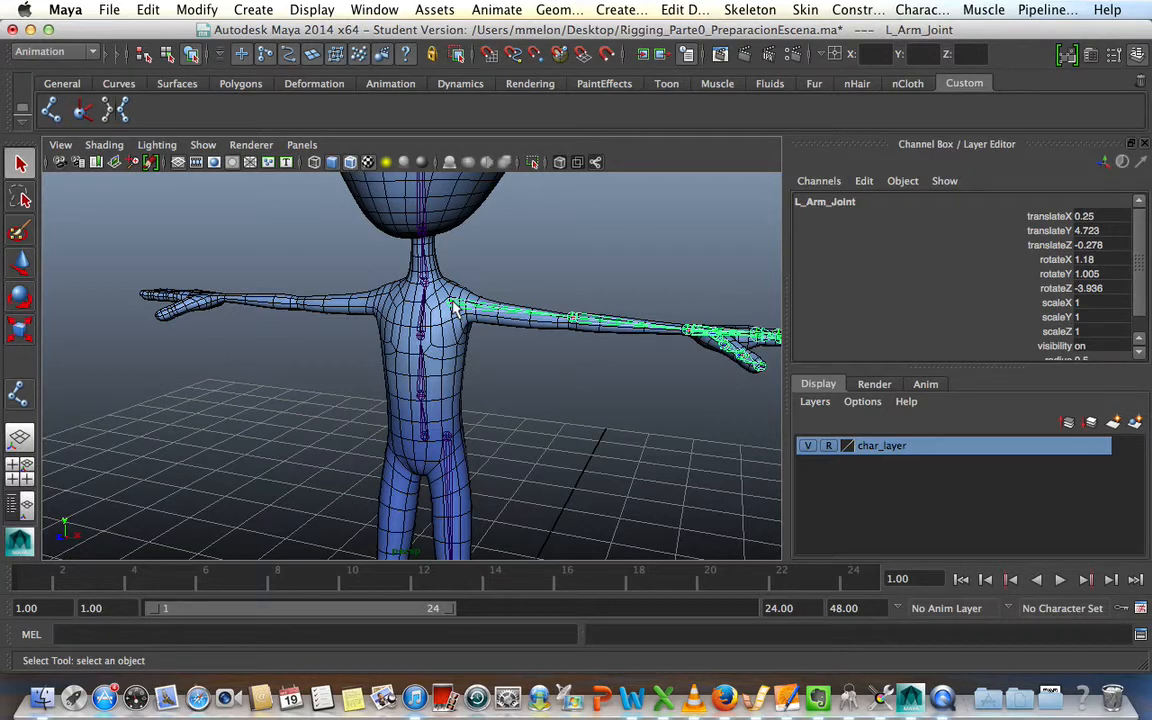
left_click(419, 329)
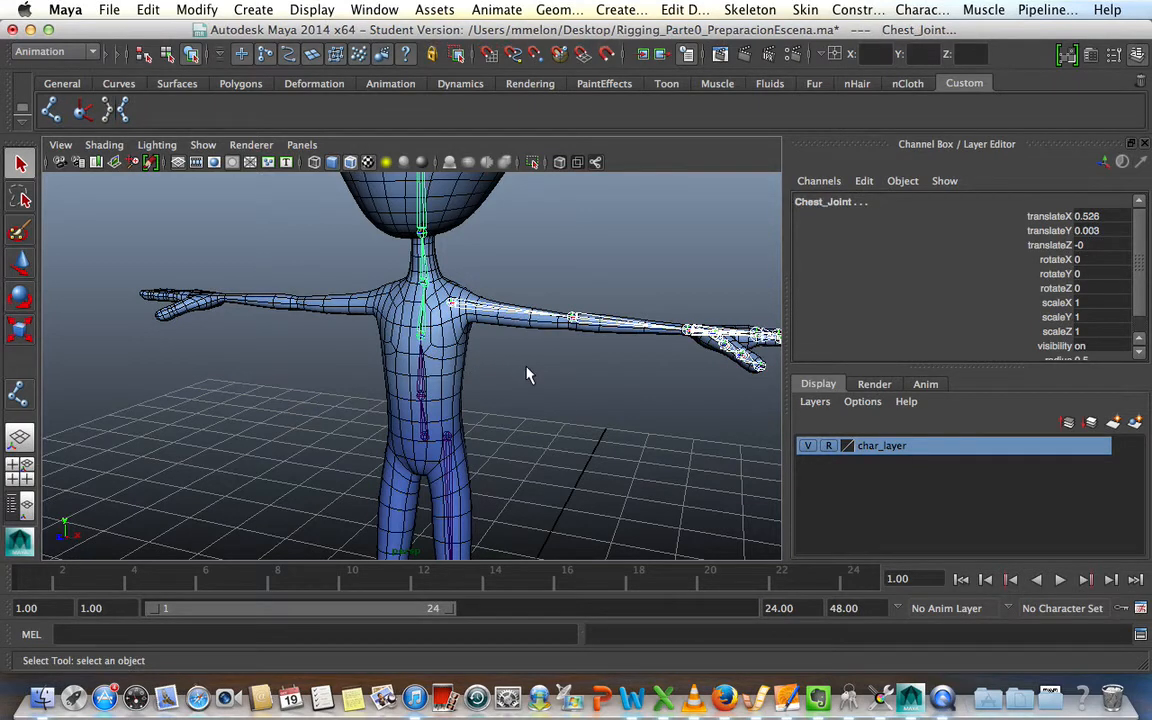
key("p")
left_click(527, 373)
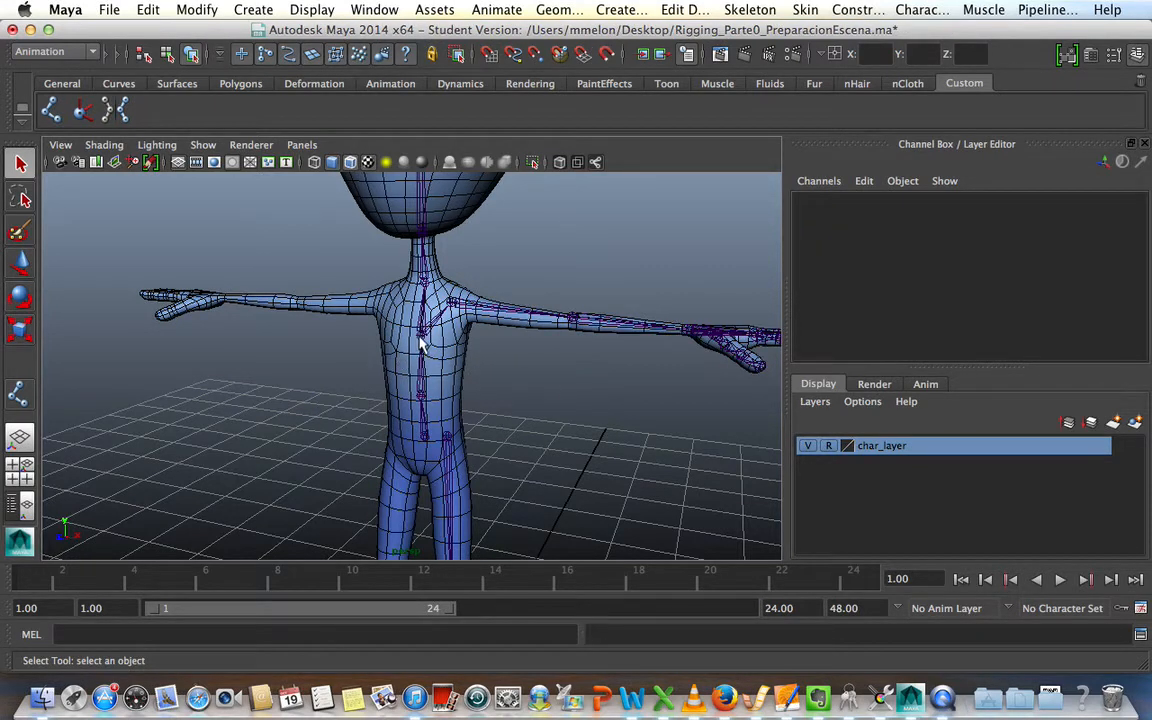
left_click(419, 331)
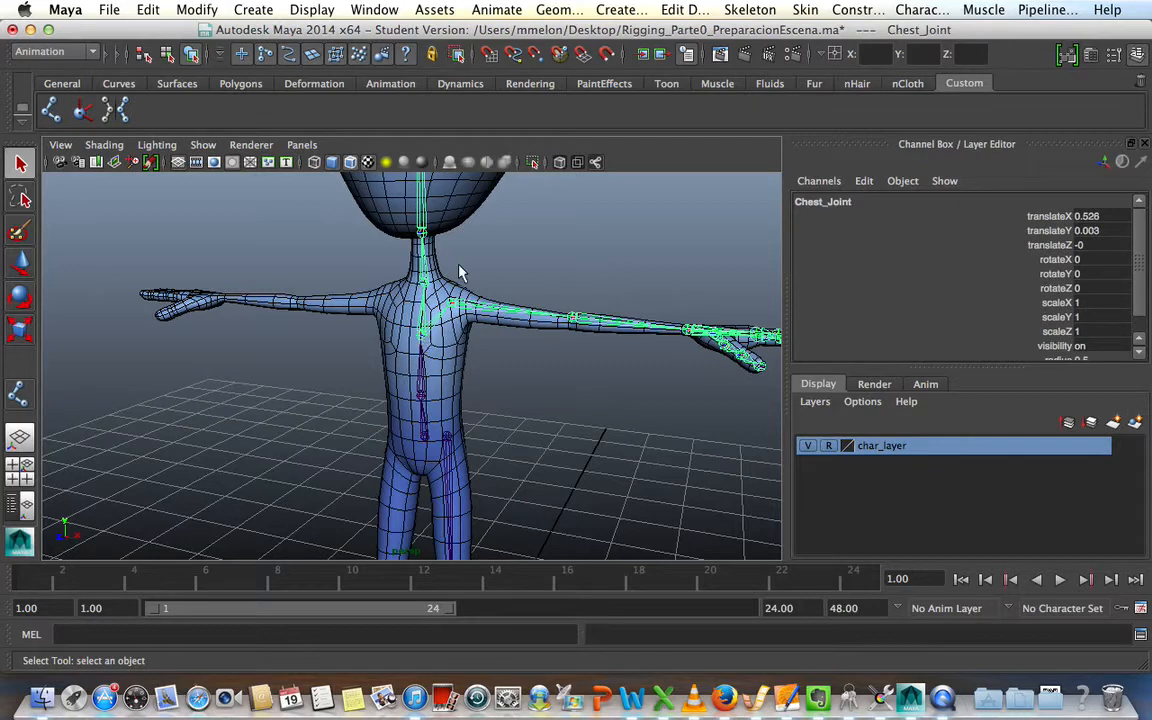
left_click(573, 453)
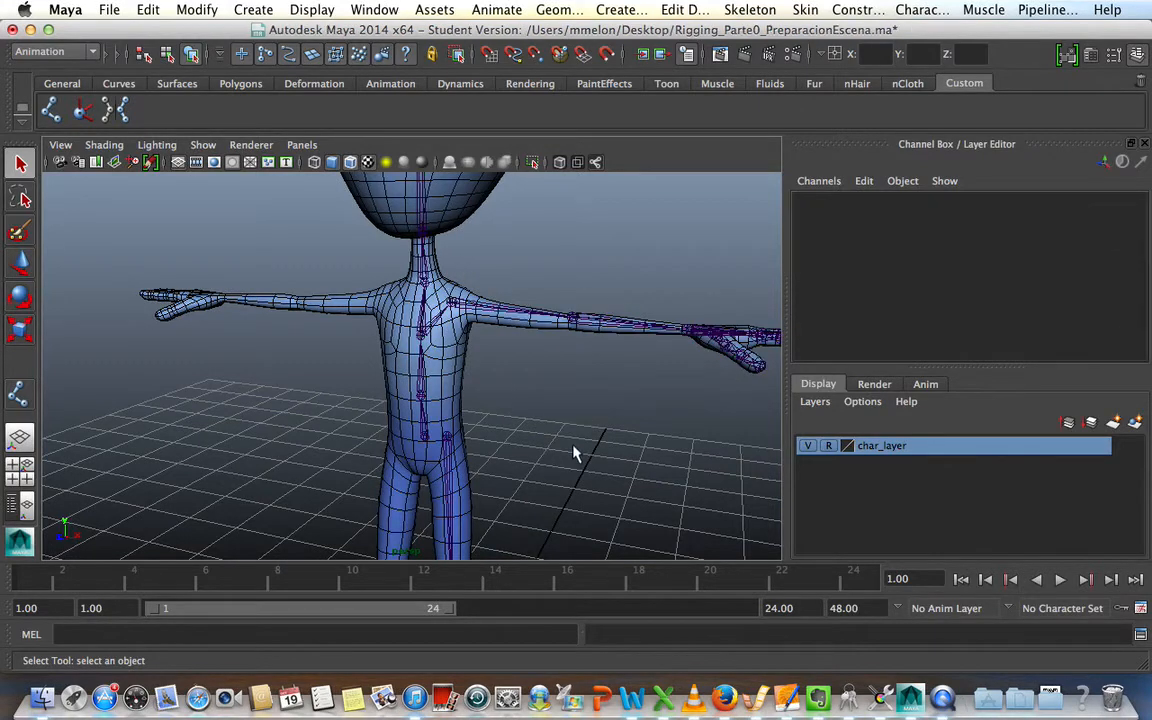
Draw a vertical two-joint chain about 0.21 units long in the side view, inside the pelvis just in front of the root joint.
middle_click_drag(545, 442, 517, 322, "alt")
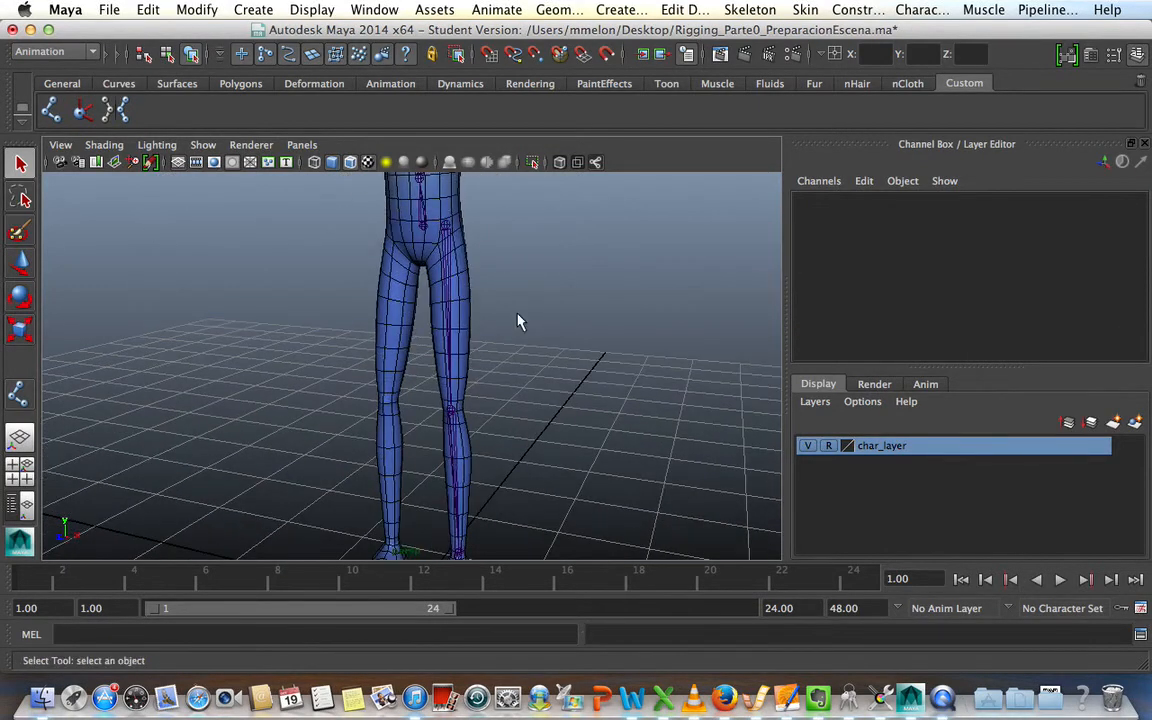
left_click_drag(505, 367, 432, 382, "alt")
right_click_drag(432, 382, 681, 311, "alt")
middle_click_drag(681, 311, 599, 560, "alt")
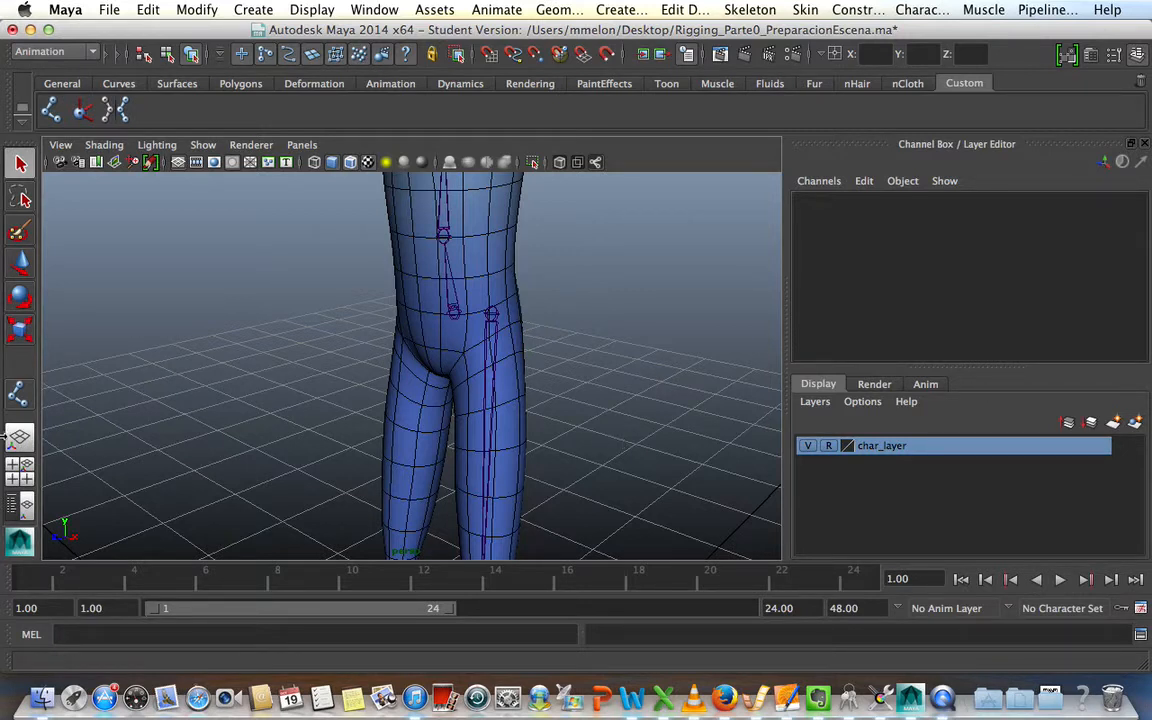
left_click(20, 437)
left_click(712, 465)
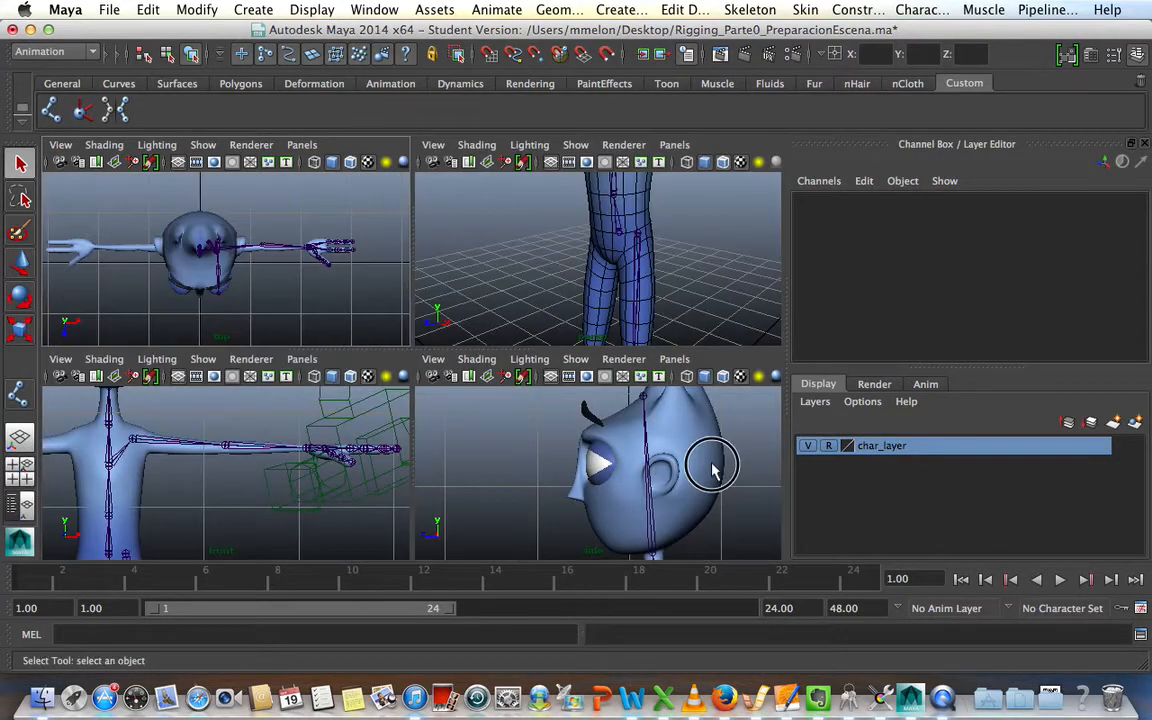
key("space")
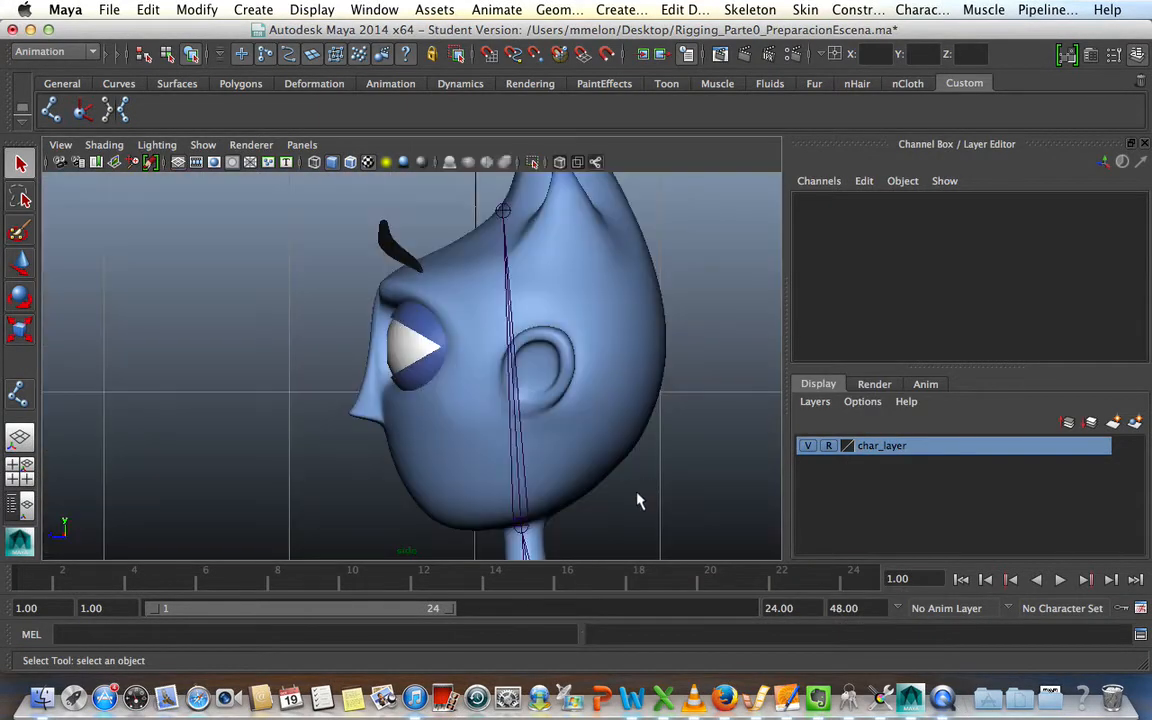
middle_click_drag(633, 395, 632, 120, "alt")
middle_click_drag(560, 520, 513, 150, "alt")
middle_click_drag(511, 480, 537, 406, "alt")
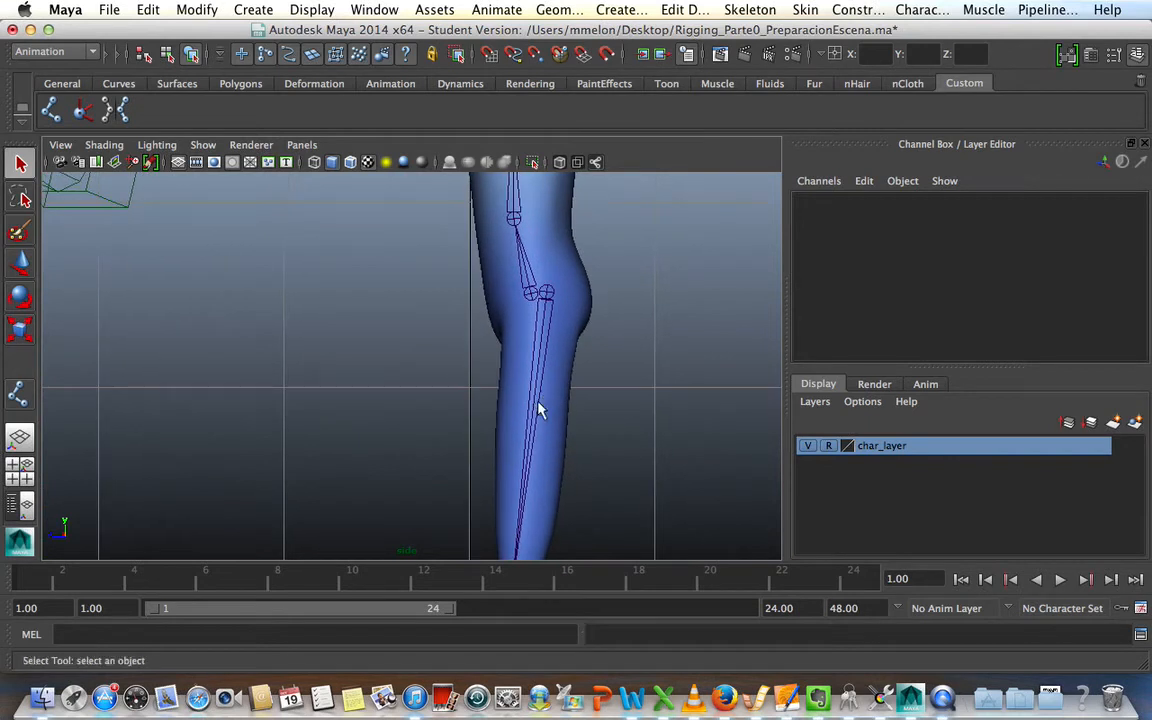
left_click(52, 112)
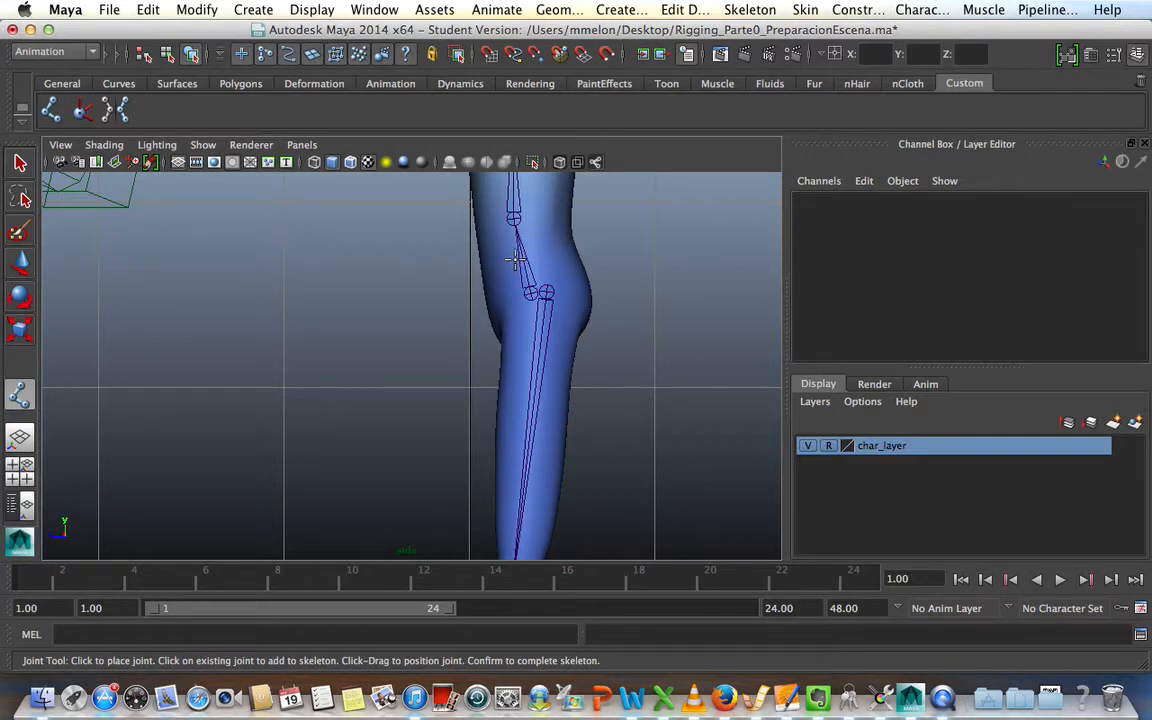
left_click(514, 260)
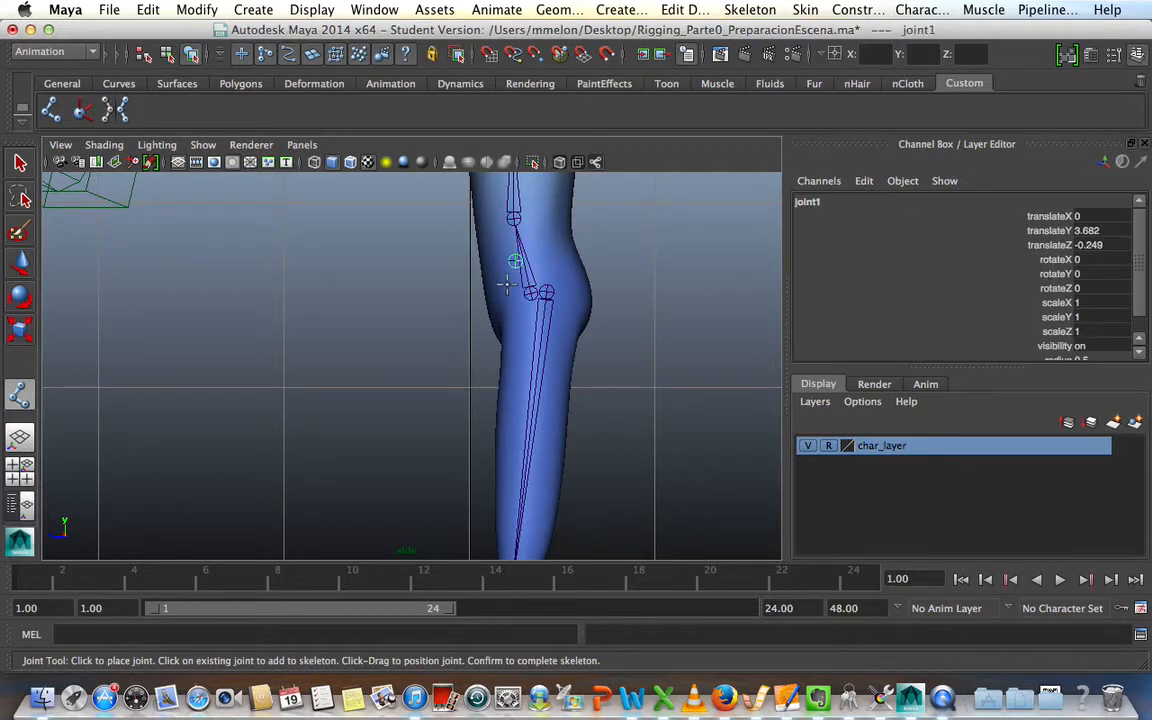
left_click(513, 299)
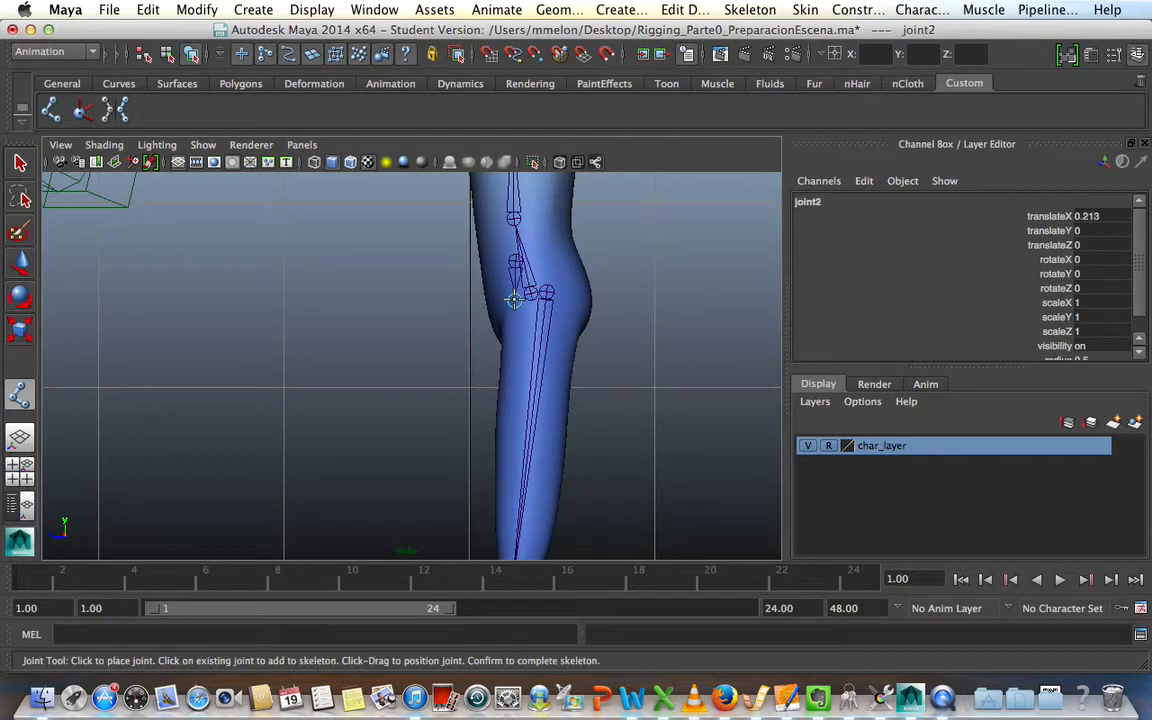
key("q")
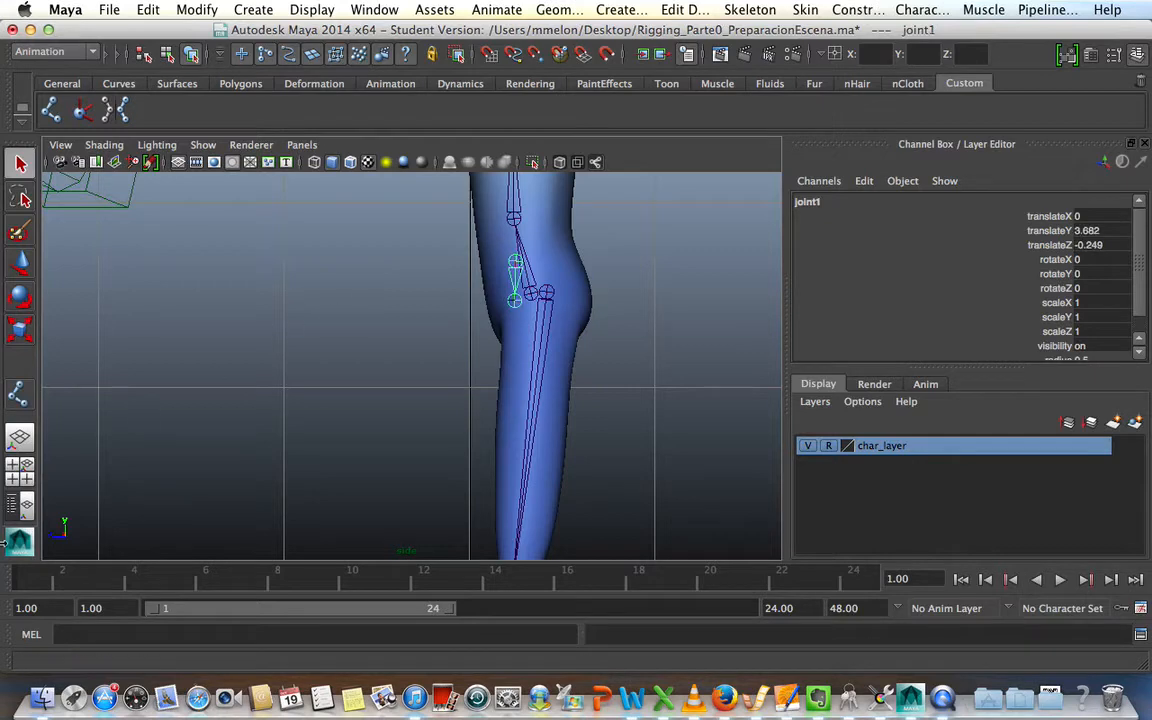
Show the Outliner beside the perspective view, expand joint1 and rename it as Hip_Joint.
left_click(20, 503)
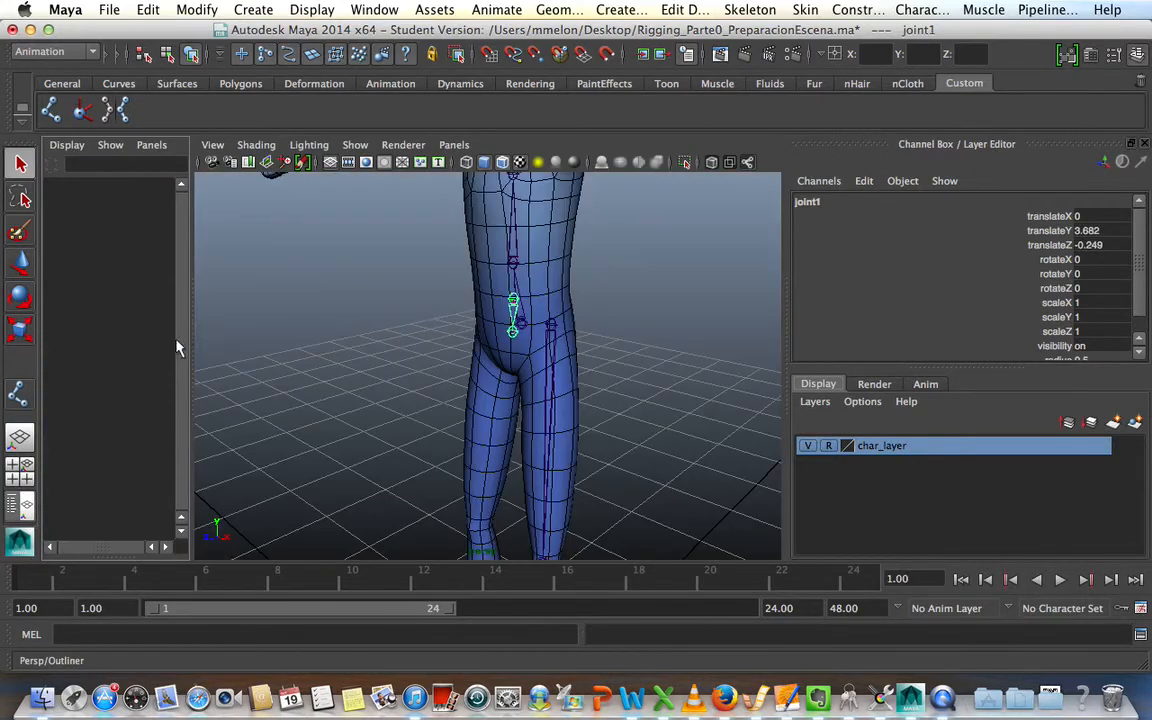
left_click_drag(194, 326, 246, 330)
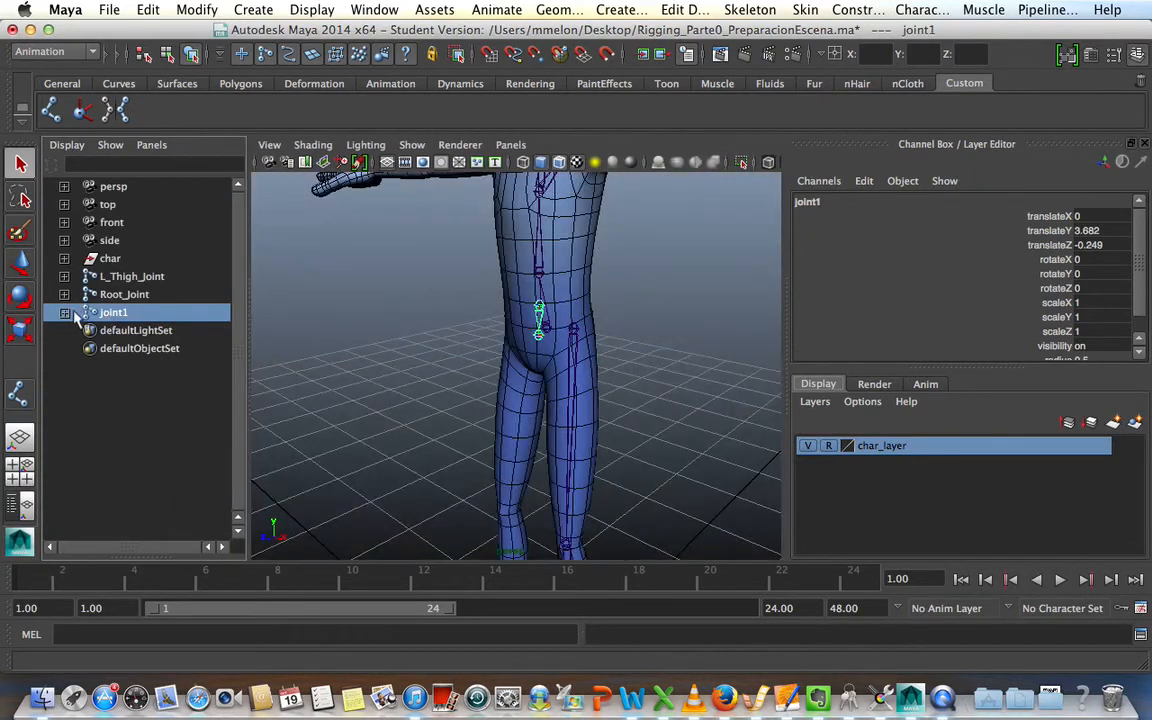
left_click(64, 312)
double_click(113, 313)
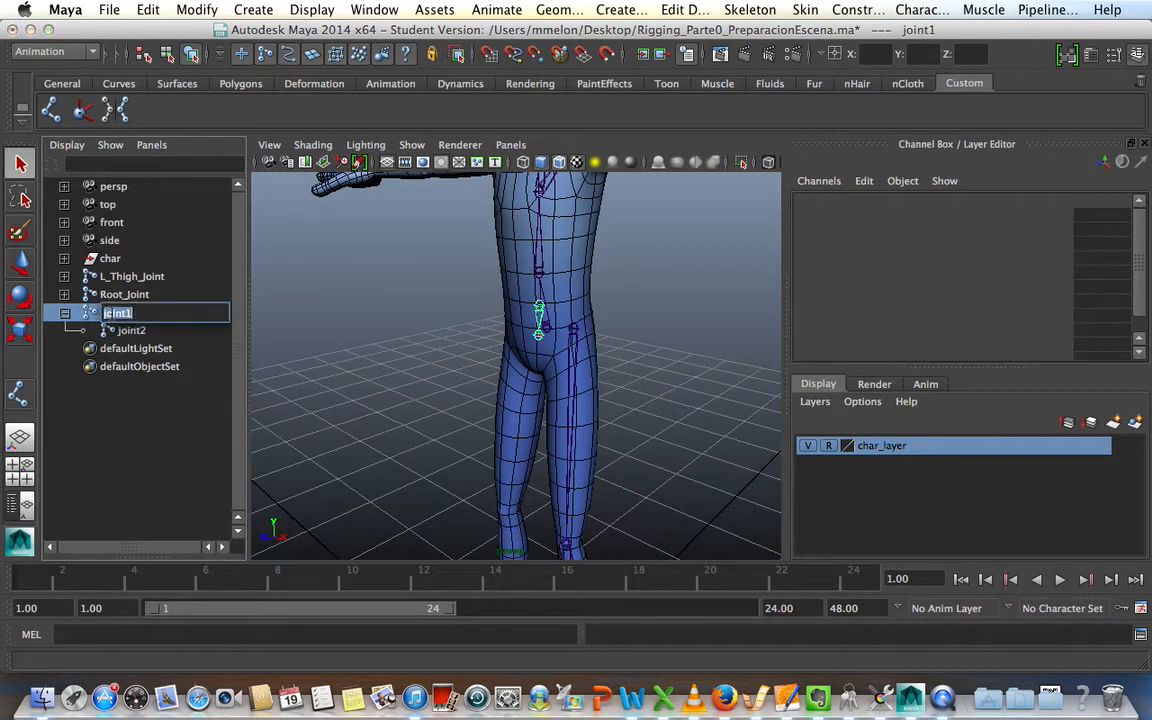
type("H")
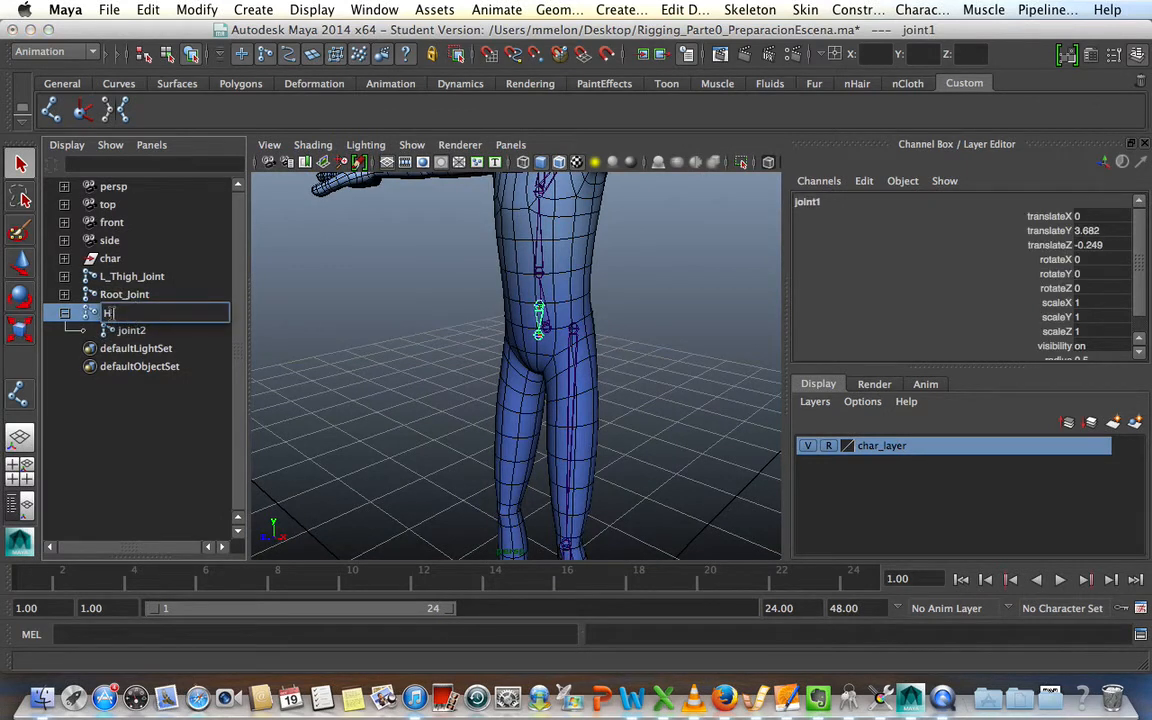
type("ip_Joint")
key("Return")
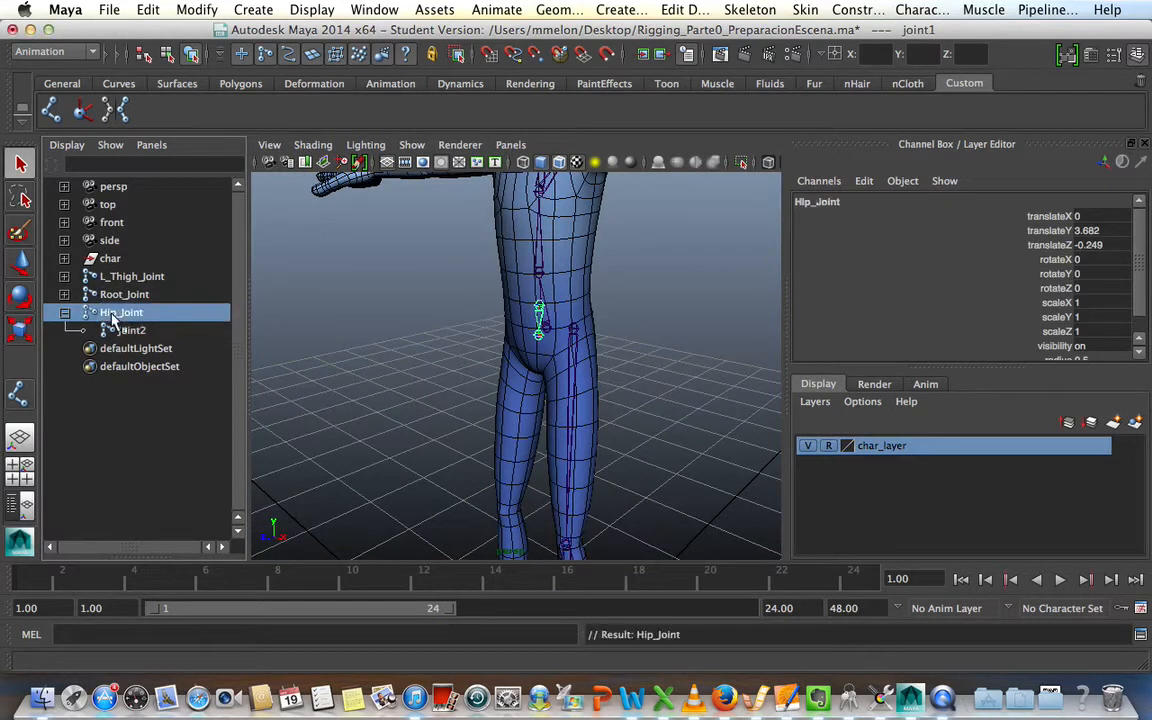
Rename joint2, the child of Hip_Joint, as HipEnd_Joint.
left_click(131, 331)
double_click(131, 333)
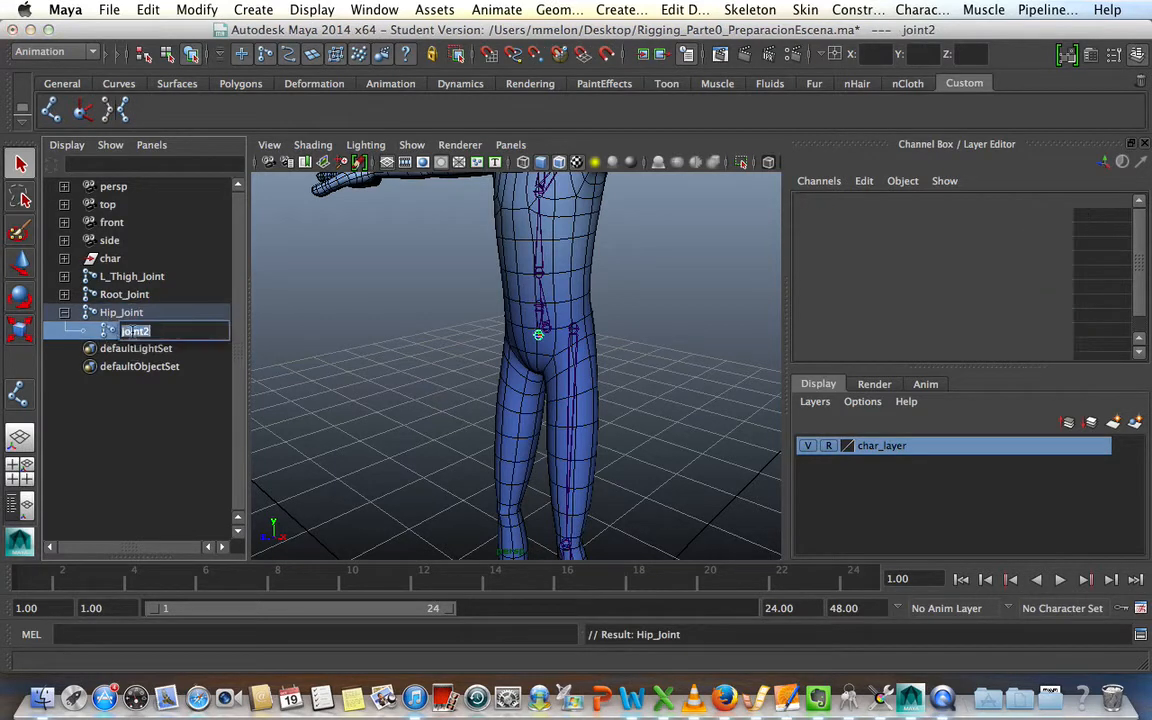
type("Hip")
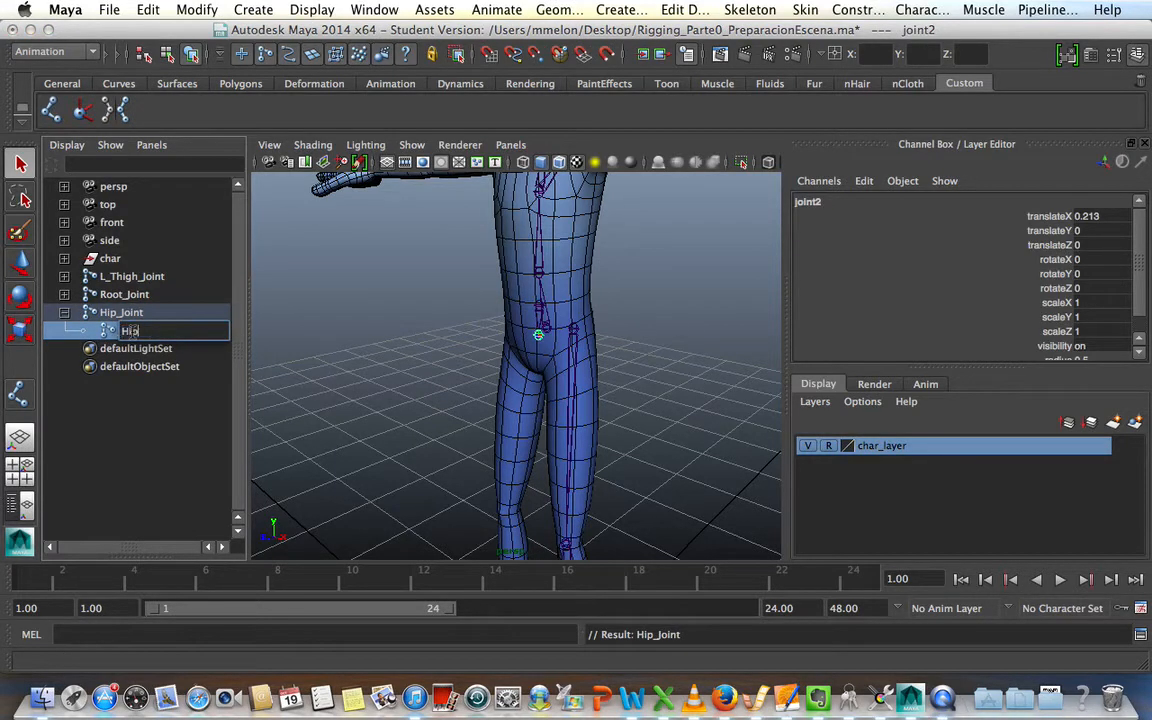
type("End_Joint")
key("Return")
Parent Hip_Joint to Root_Joint and clear the selection.
left_click(131, 313)
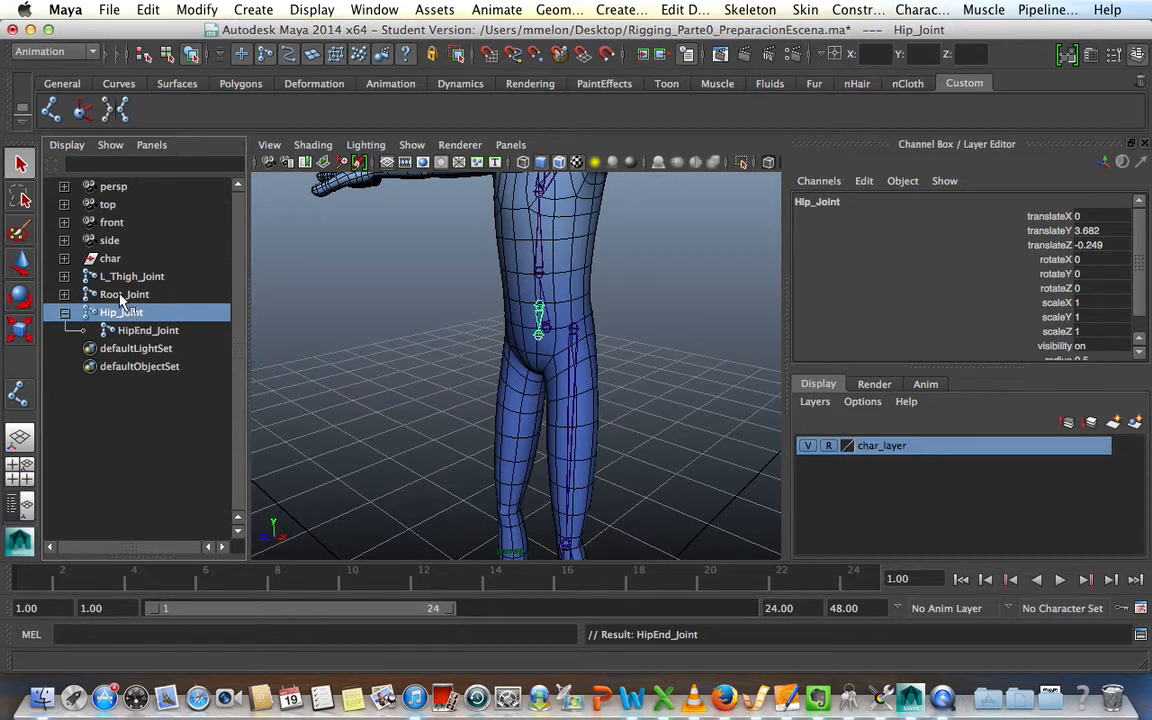
left_click(122, 294)
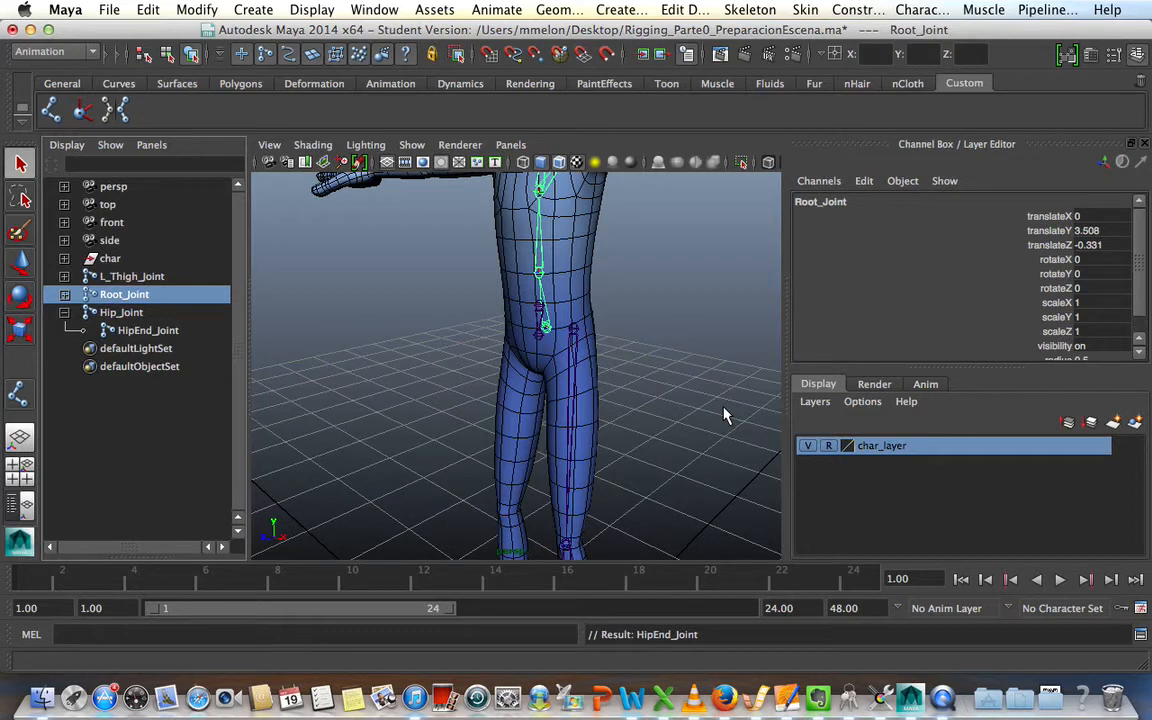
left_click(121, 312)
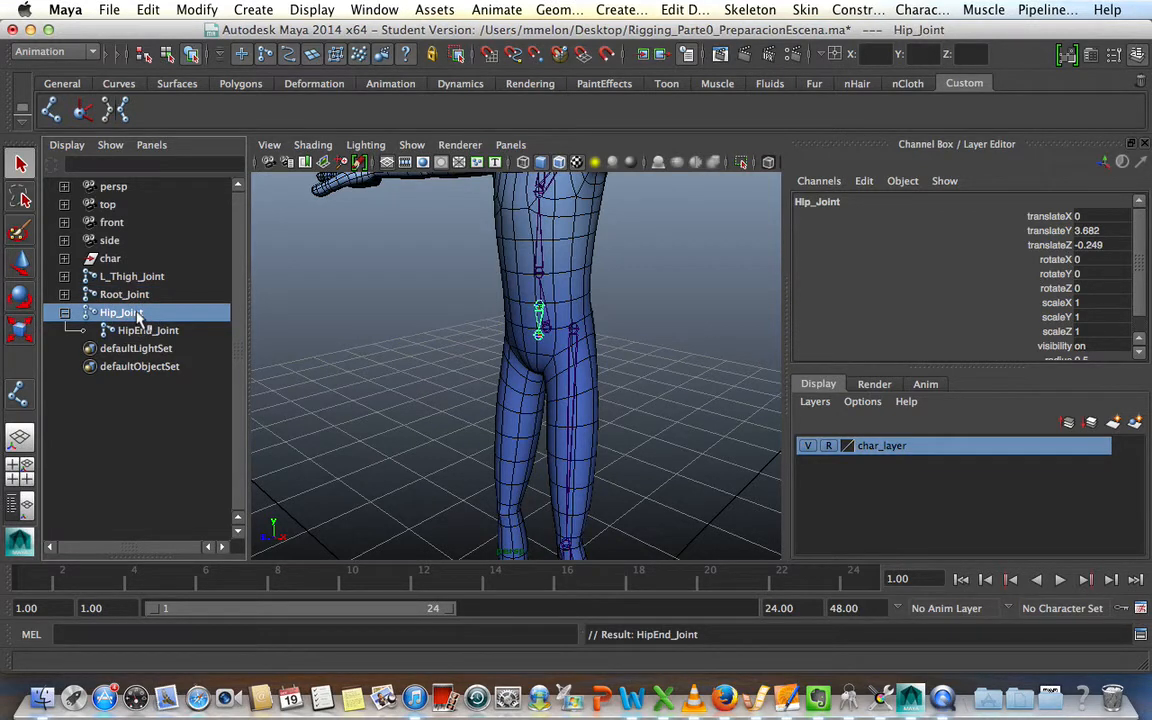
left_click(546, 334, "shift")
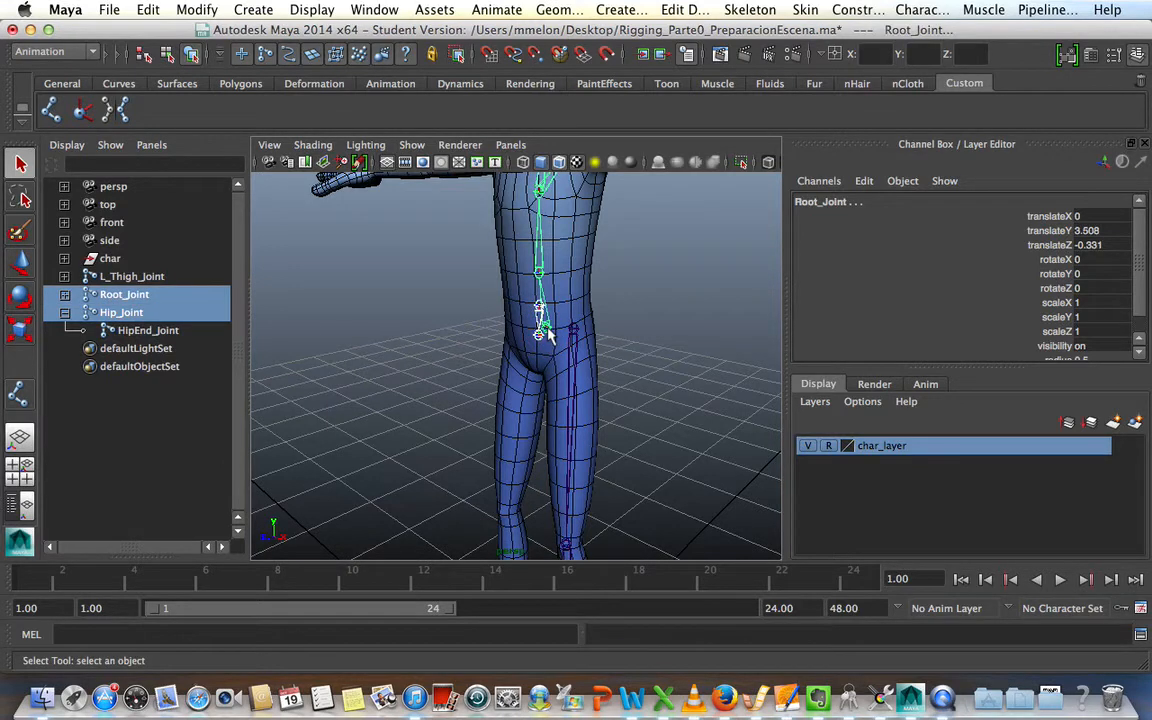
key("p")
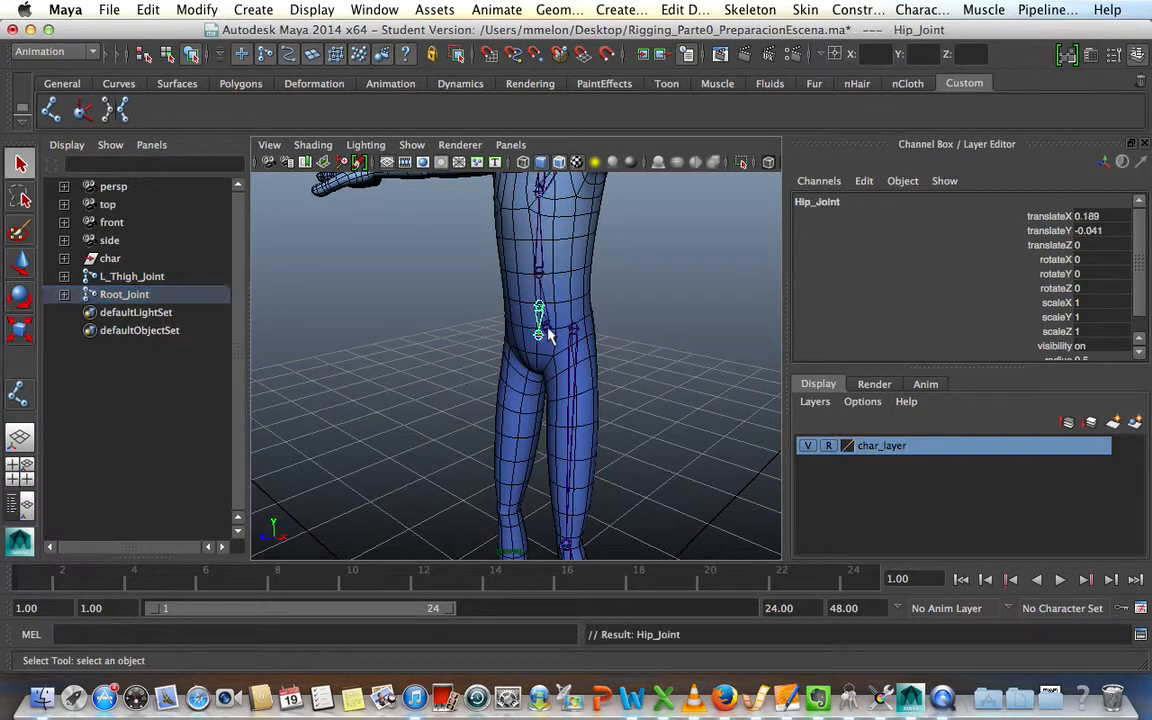
left_click(653, 309)
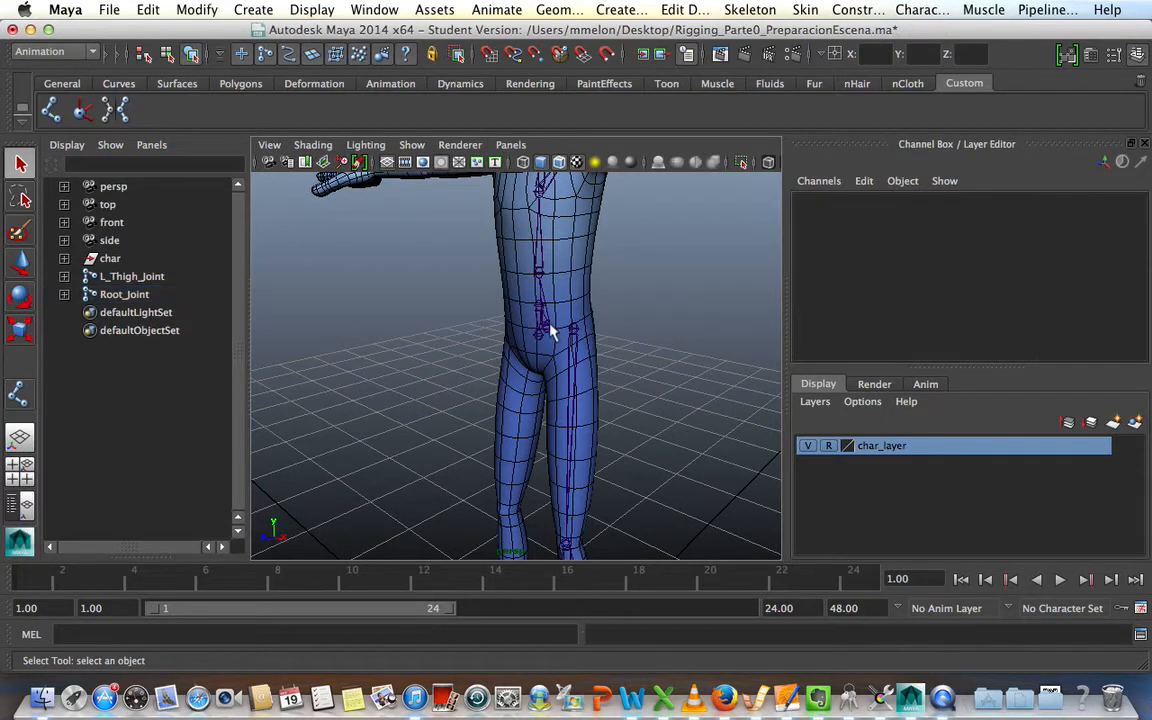
Parent L_Thigh_Joint to Hip_Joint so the left leg chain joins the hip.
left_click(546, 331)
left_click_drag(673, 406, 488, 411, "alt")
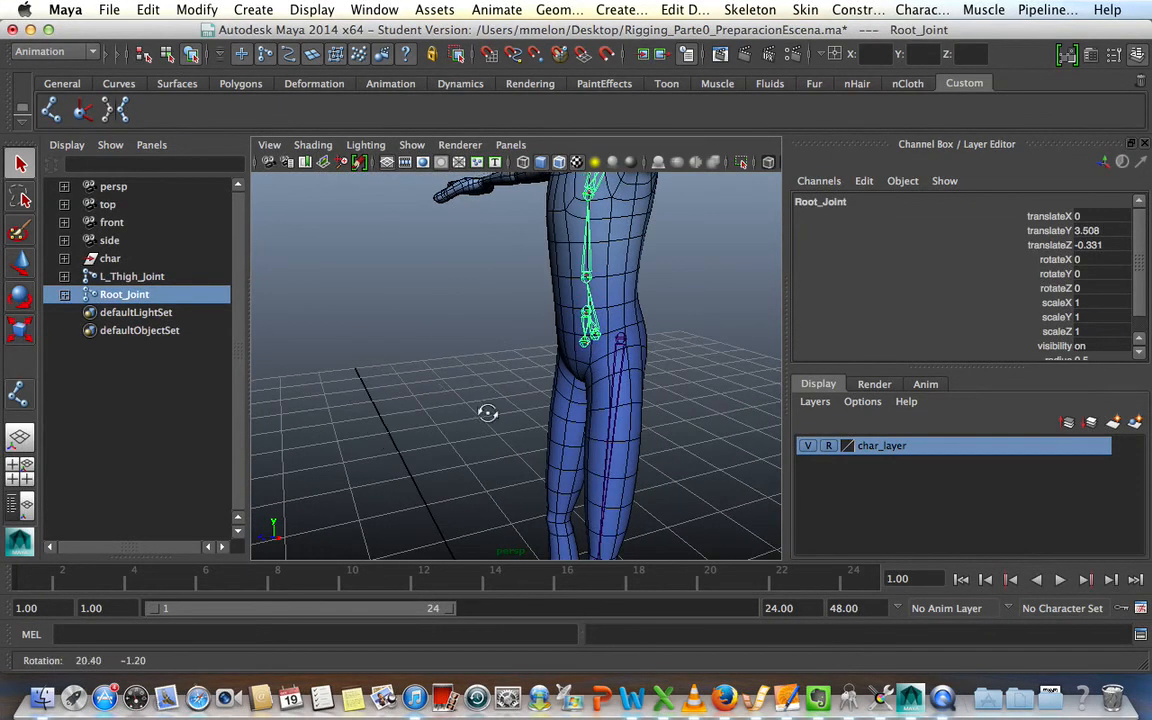
right_click_drag(488, 411, 760, 421, "alt")
middle_click_drag(630, 425, 391, 458, "alt")
right_click_drag(391, 458, 458, 452, "alt")
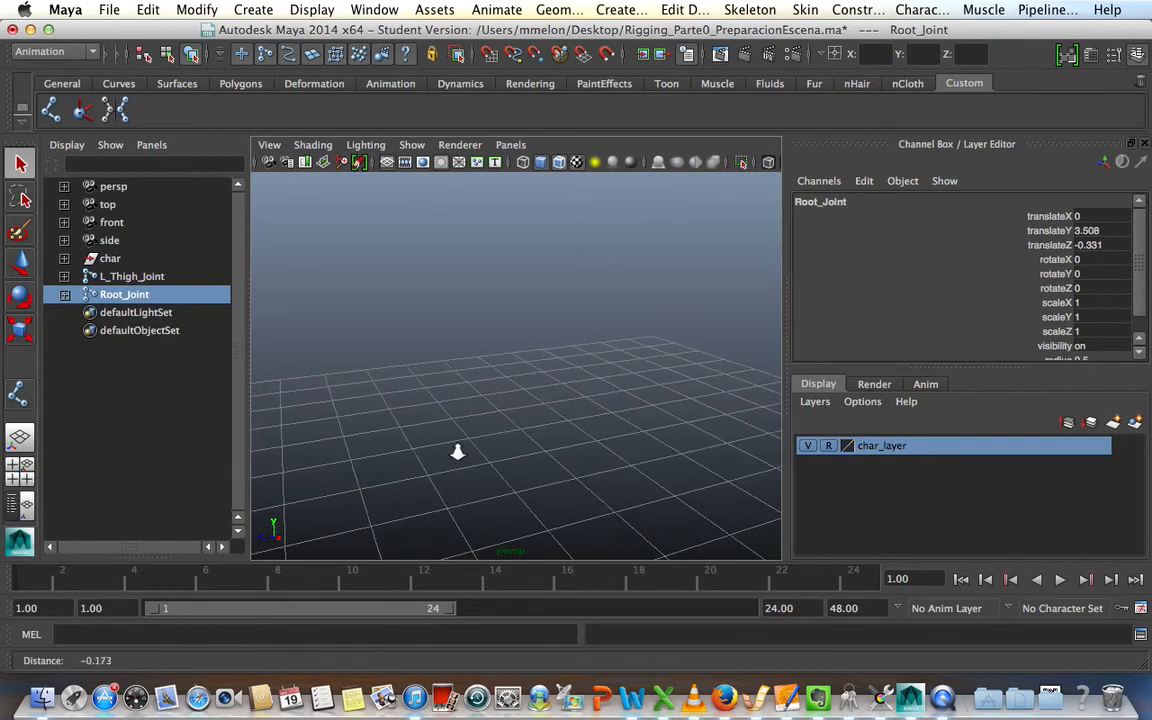
middle_click_drag(494, 446, 600, 410, "alt")
right_click_drag(657, 441, 616, 444, "alt")
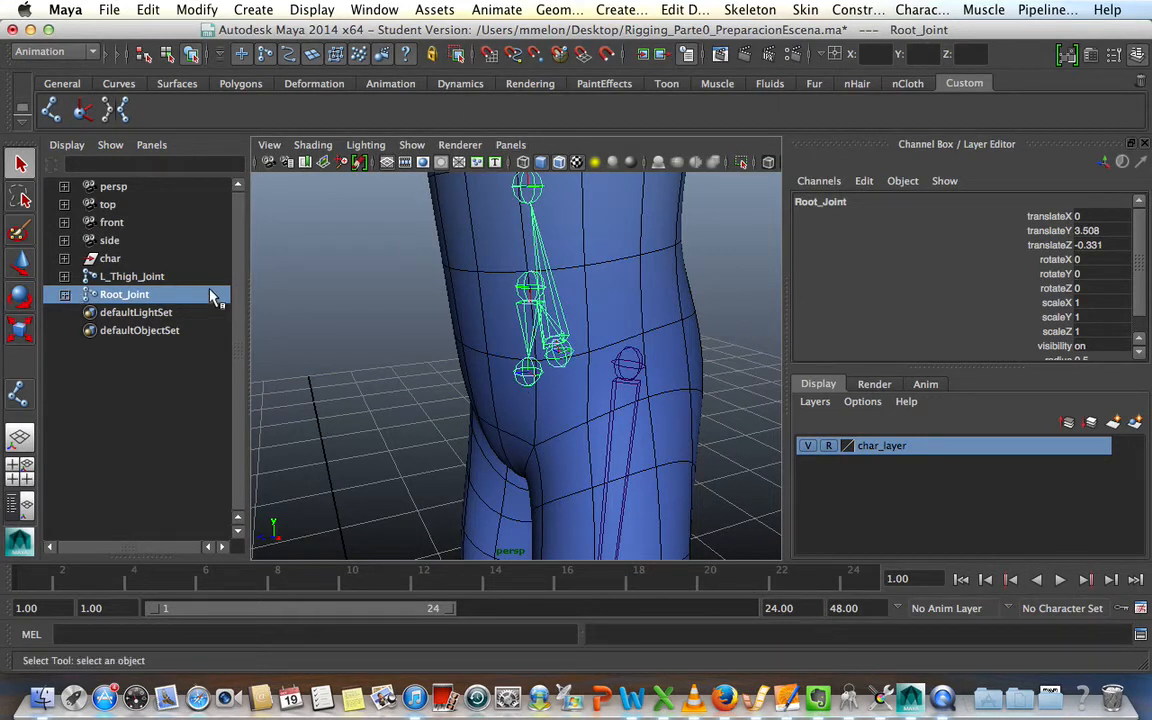
left_click(336, 383)
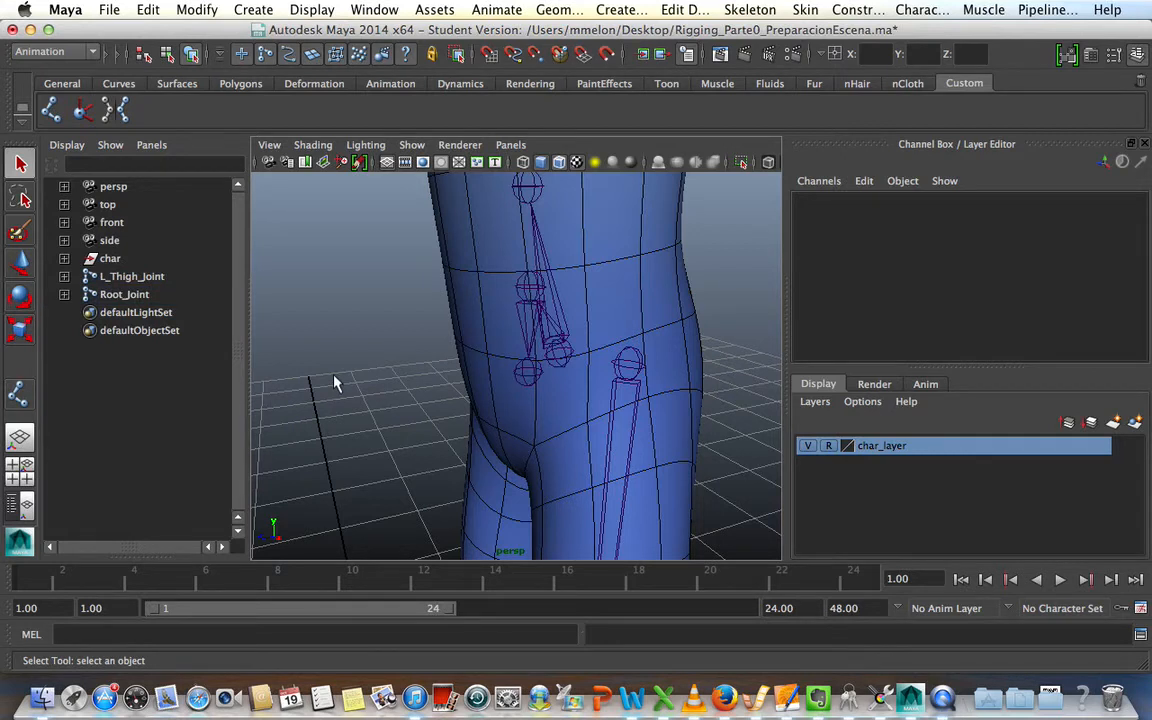
left_click(626, 368)
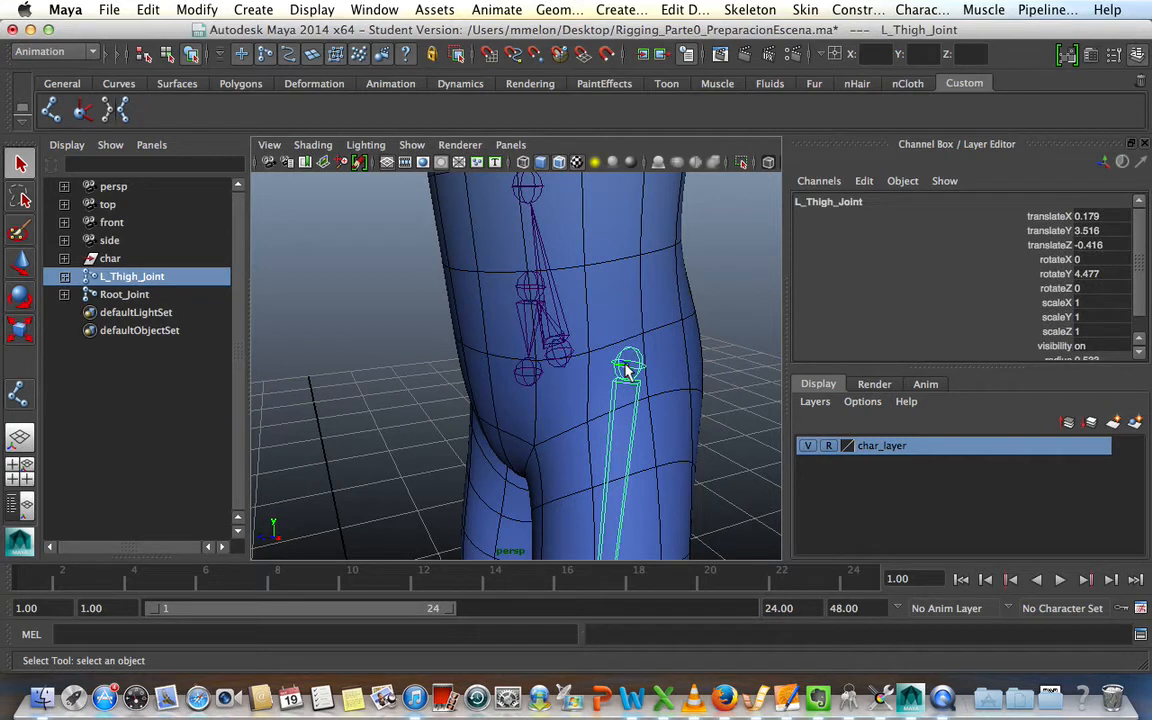
left_click(527, 289, "shift")
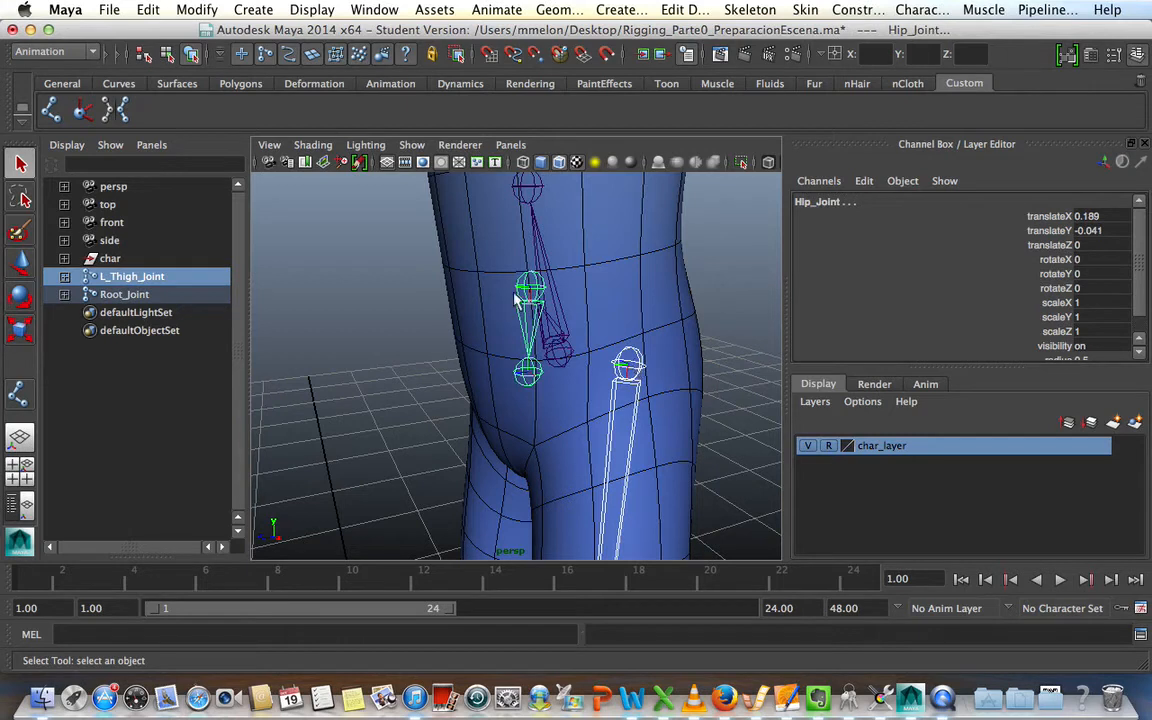
key("p")
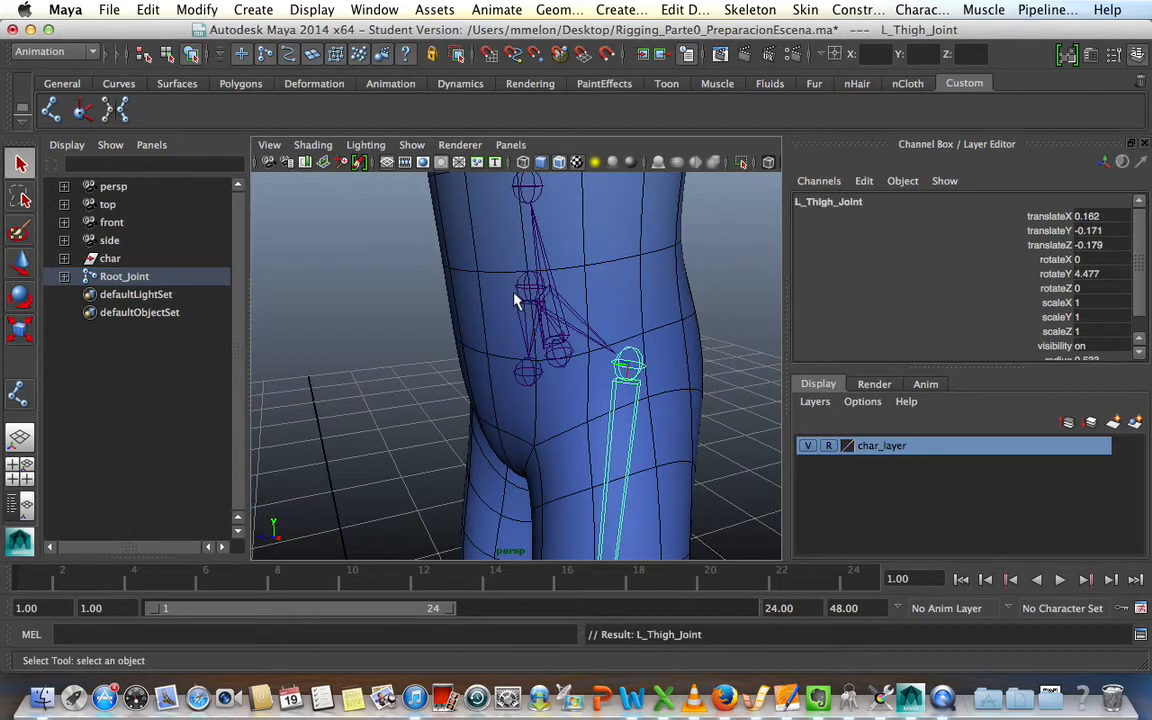
left_click(746, 303)
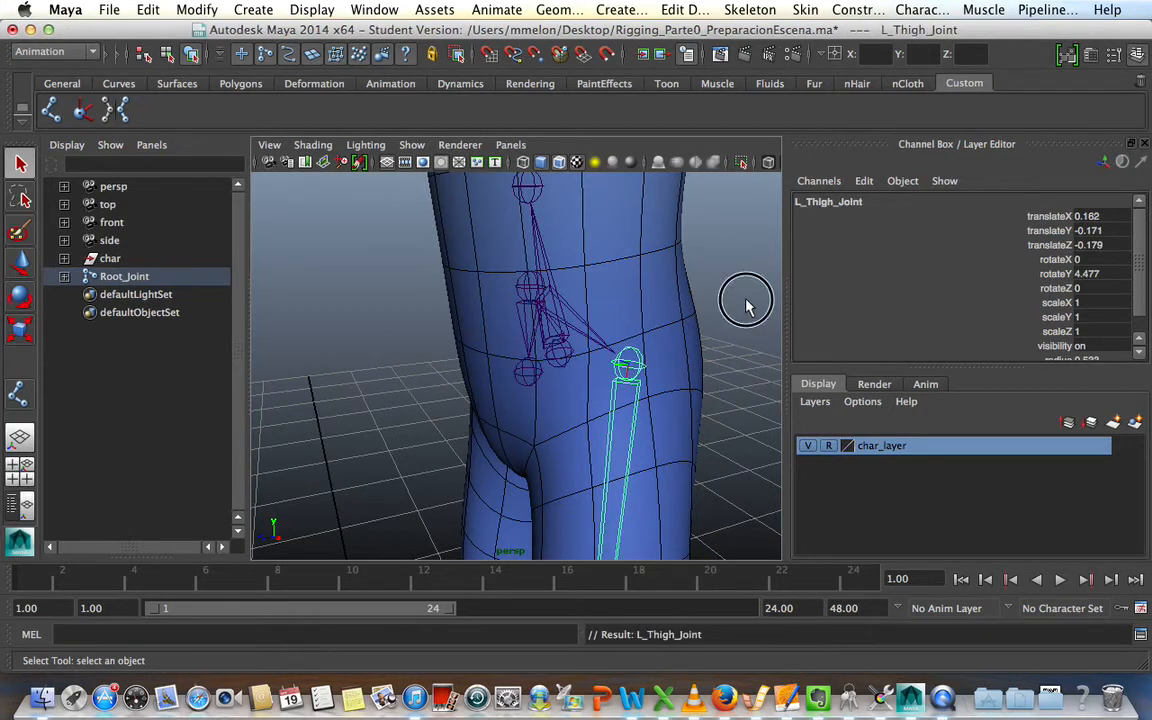
Select Hip_Joint and examine the joints beneath it, from the pelvis down to the left foot.
left_click(522, 292)
left_click_drag(615, 347, 620, 362, "alt")
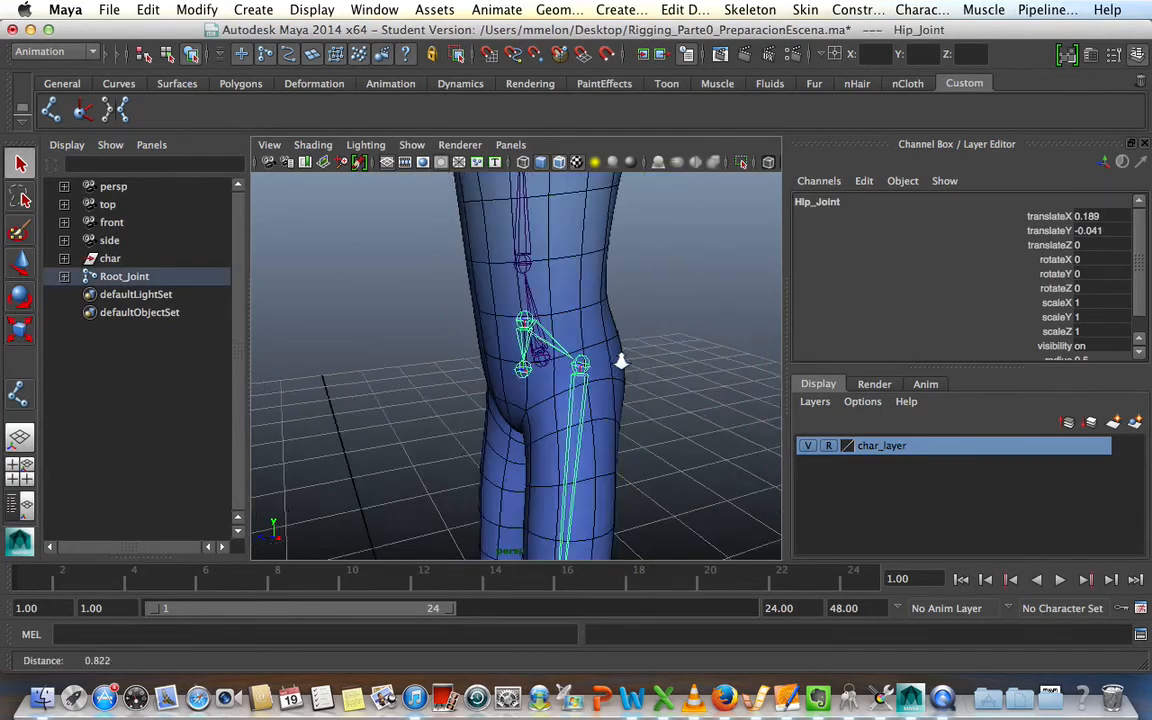
right_click_drag(621, 361, 483, 339, "alt")
middle_click_drag(520, 360, 522, 254, "alt")
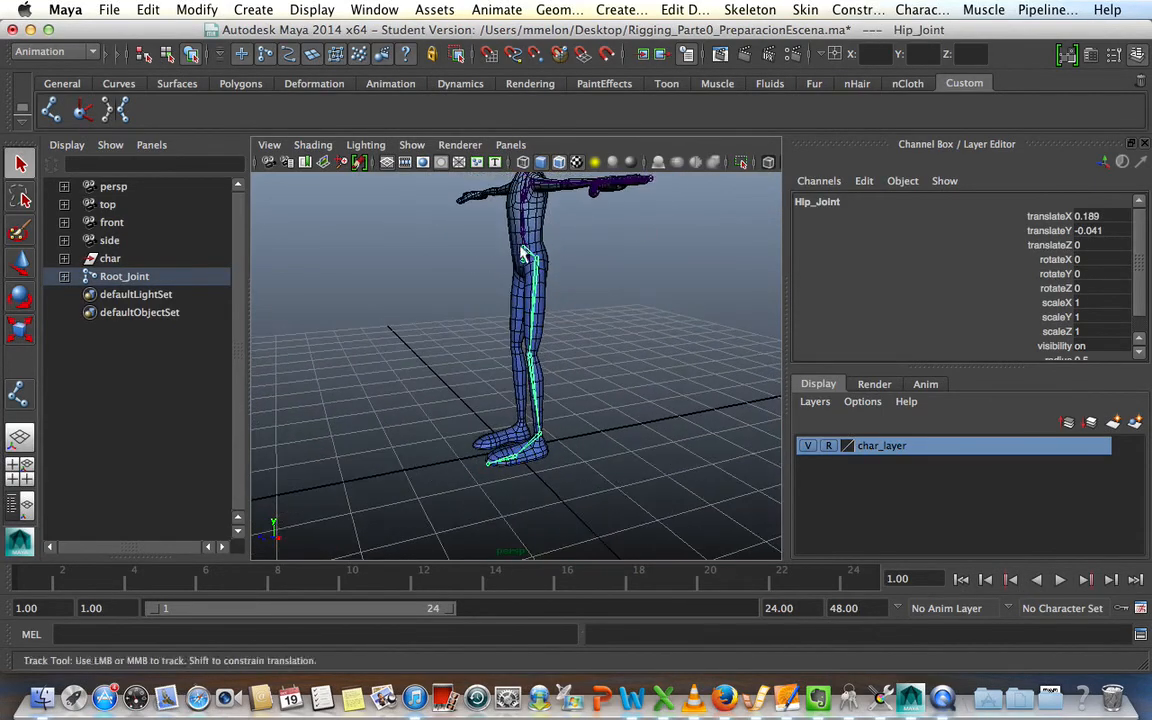
right_click_drag(470, 345, 600, 320, "alt")
middle_click_drag(618, 300, 635, 458, "alt")
right_click_drag(491, 396, 651, 406, "alt")
middle_click_drag(655, 404, 656, 485, "alt")
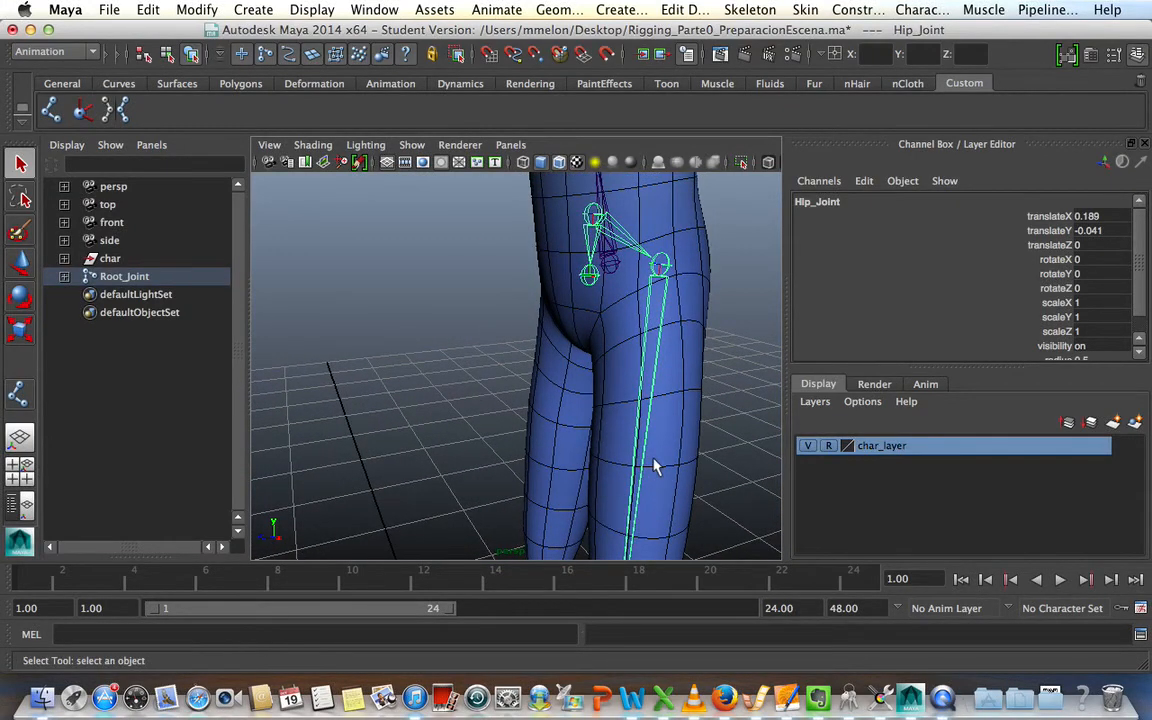
left_click_drag(655, 466, 597, 473, "alt")
middle_click_drag(597, 473, 473, 522, "alt")
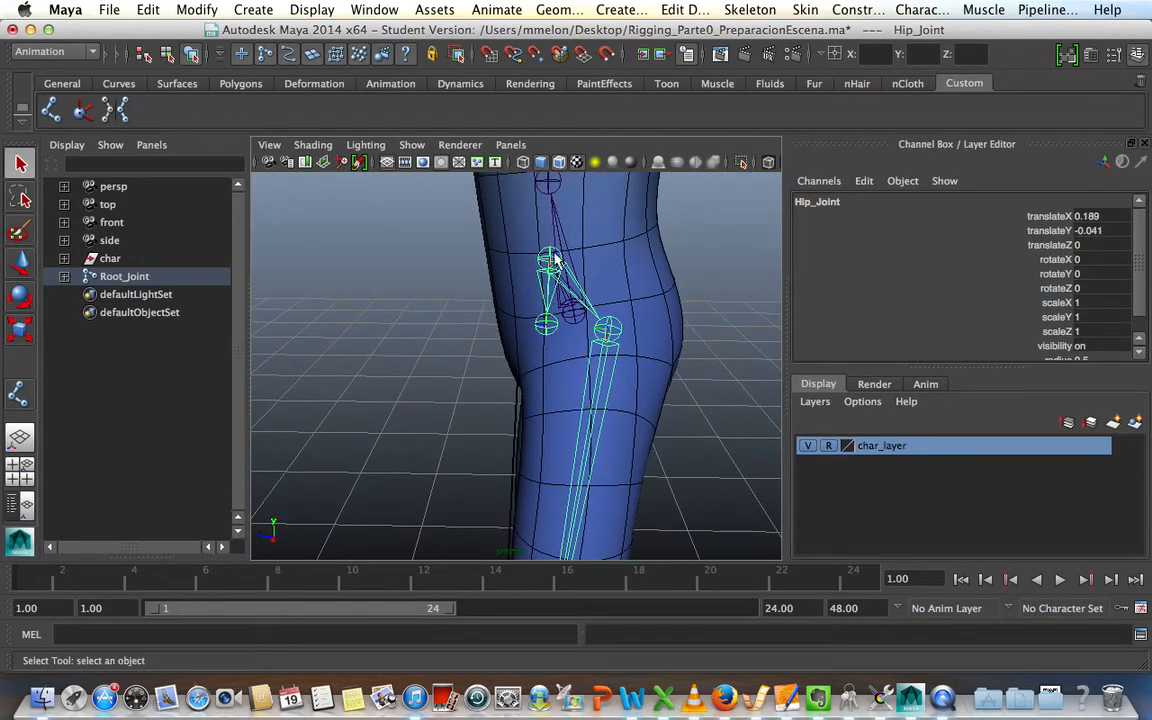
Select Root_Joint, Back_Joint and Hip_Joint in turn to examine which branches each one controls, and clear the selection.
left_click(573, 318)
left_click_drag(573, 318, 651, 329, "alt")
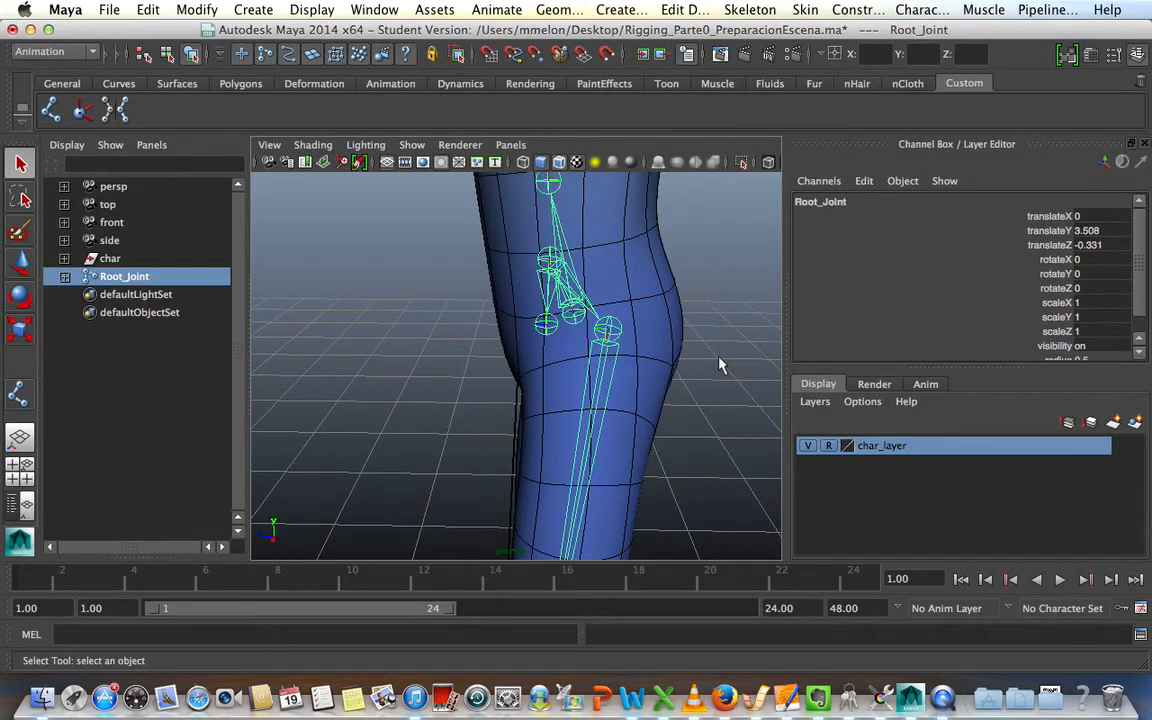
middle_click_drag(725, 360, 720, 483, "alt")
right_click_drag(720, 483, 543, 375, "alt")
left_click_drag(435, 363, 502, 360, "alt")
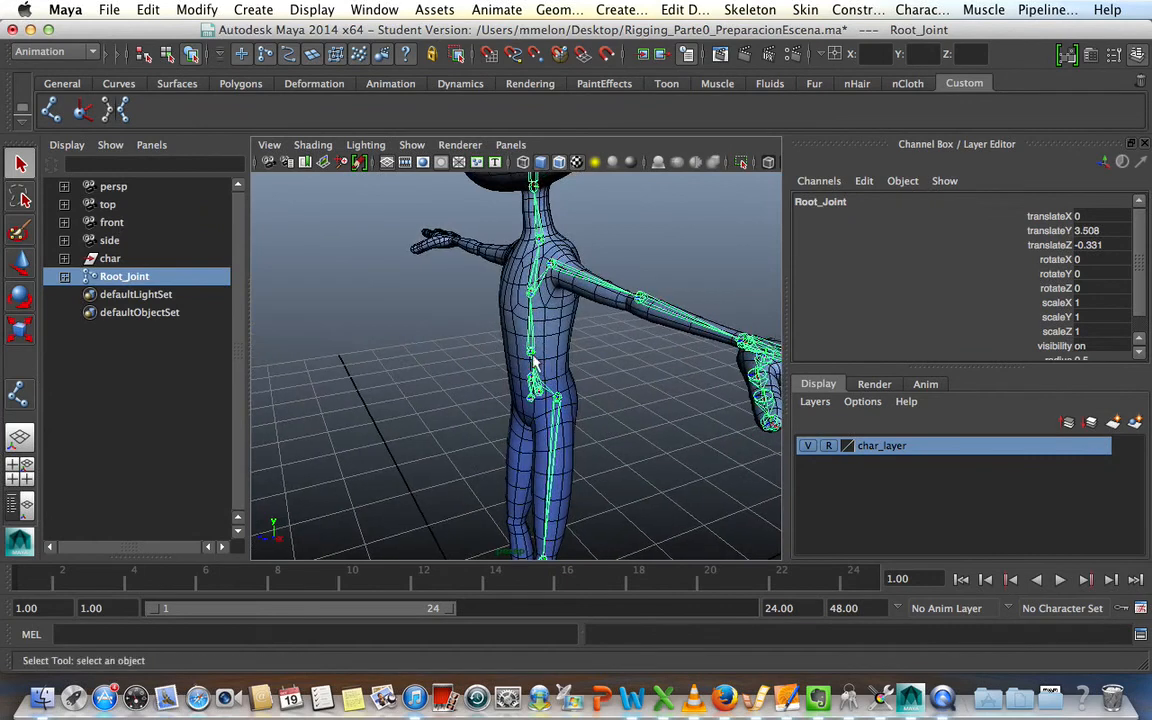
left_click(532, 352)
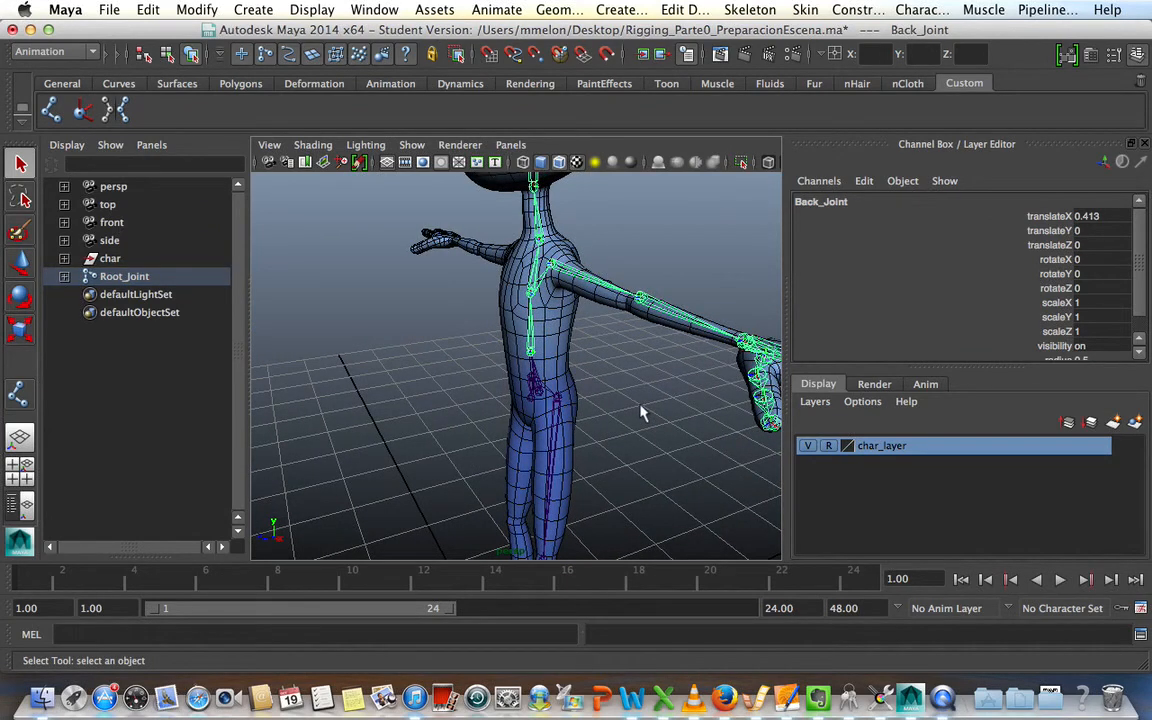
left_click_drag(642, 412, 575, 412, "alt")
right_click_drag(355, 425, 548, 424, "alt")
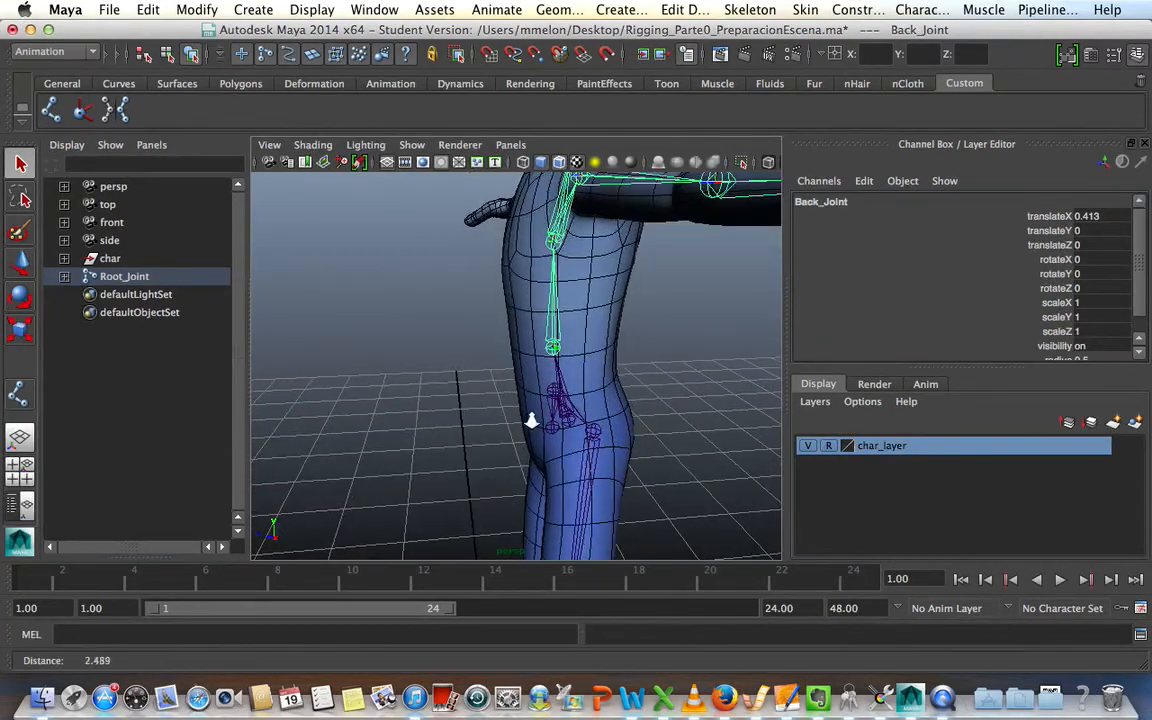
middle_click_drag(548, 424, 586, 329, "alt")
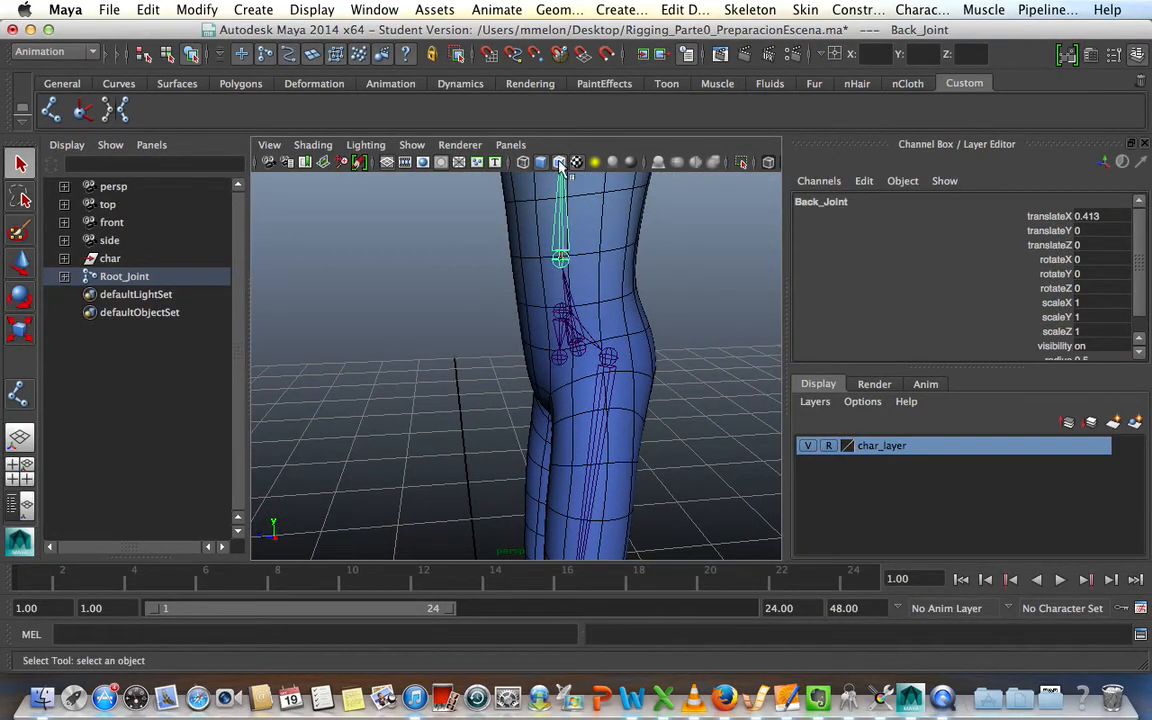
left_click(561, 315)
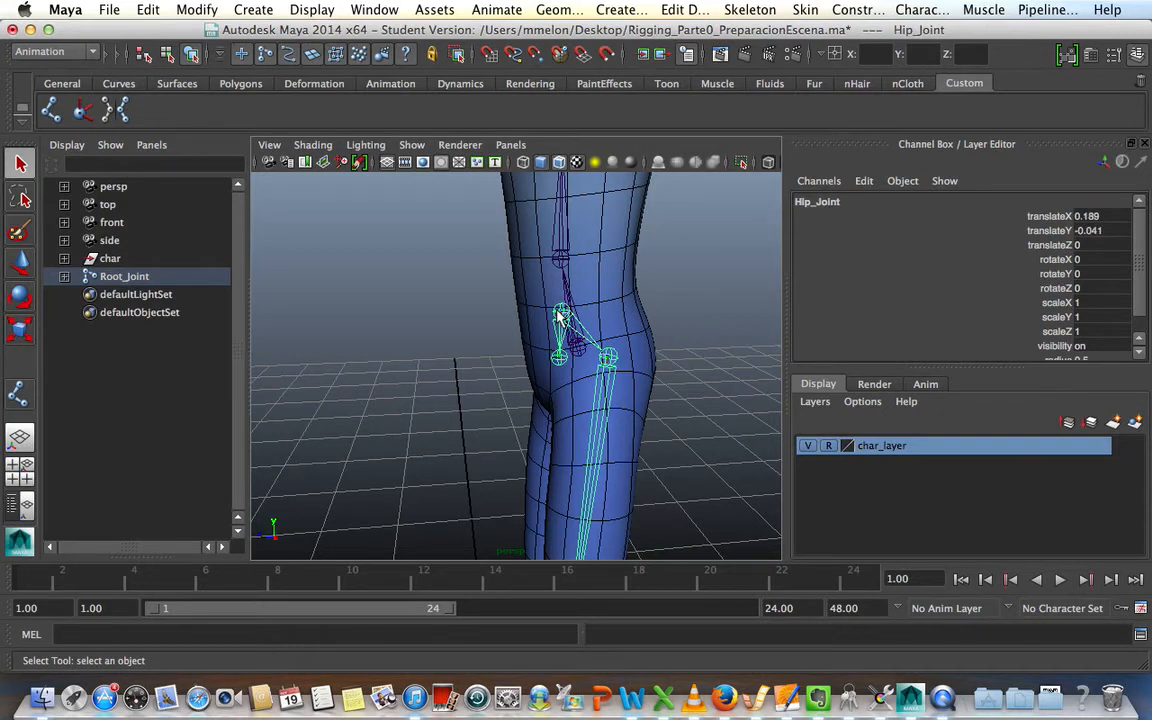
key("Up")
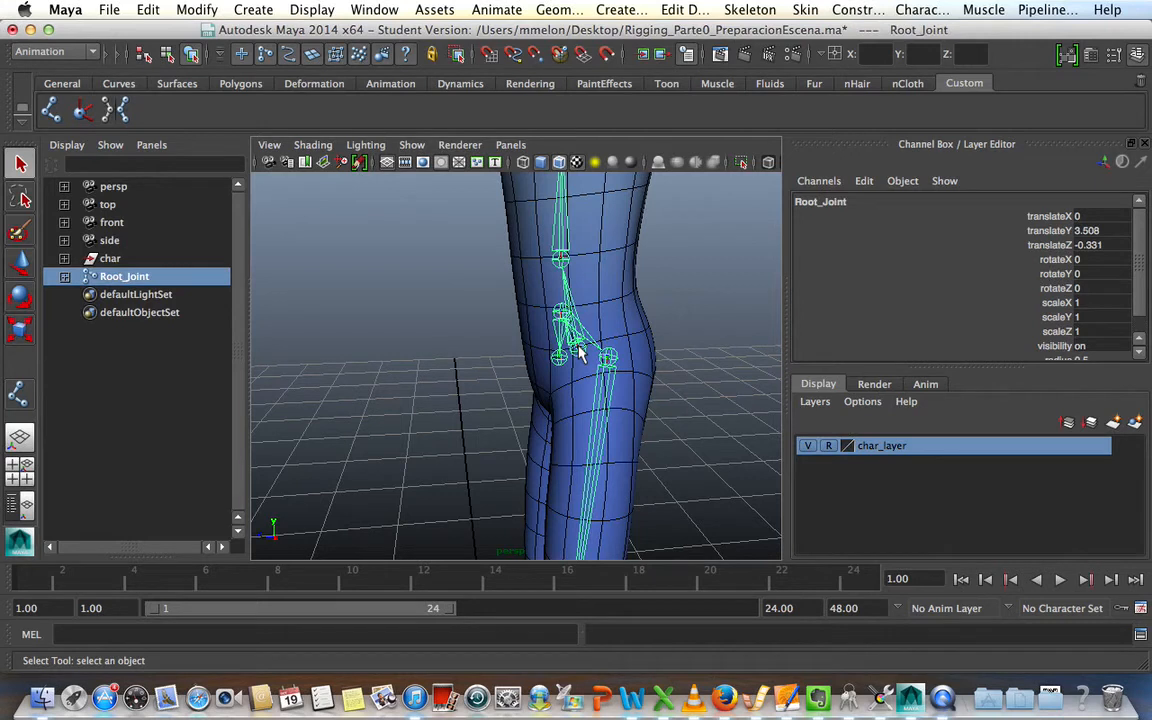
left_click(360, 303)
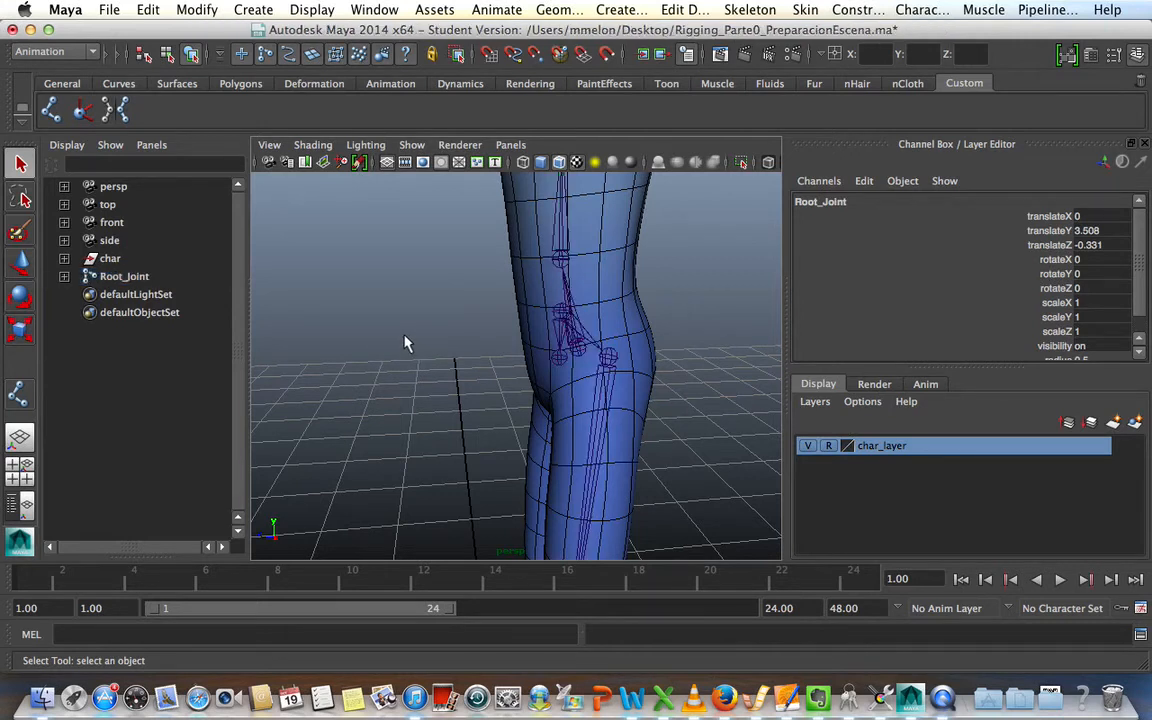
left_click(120, 280)
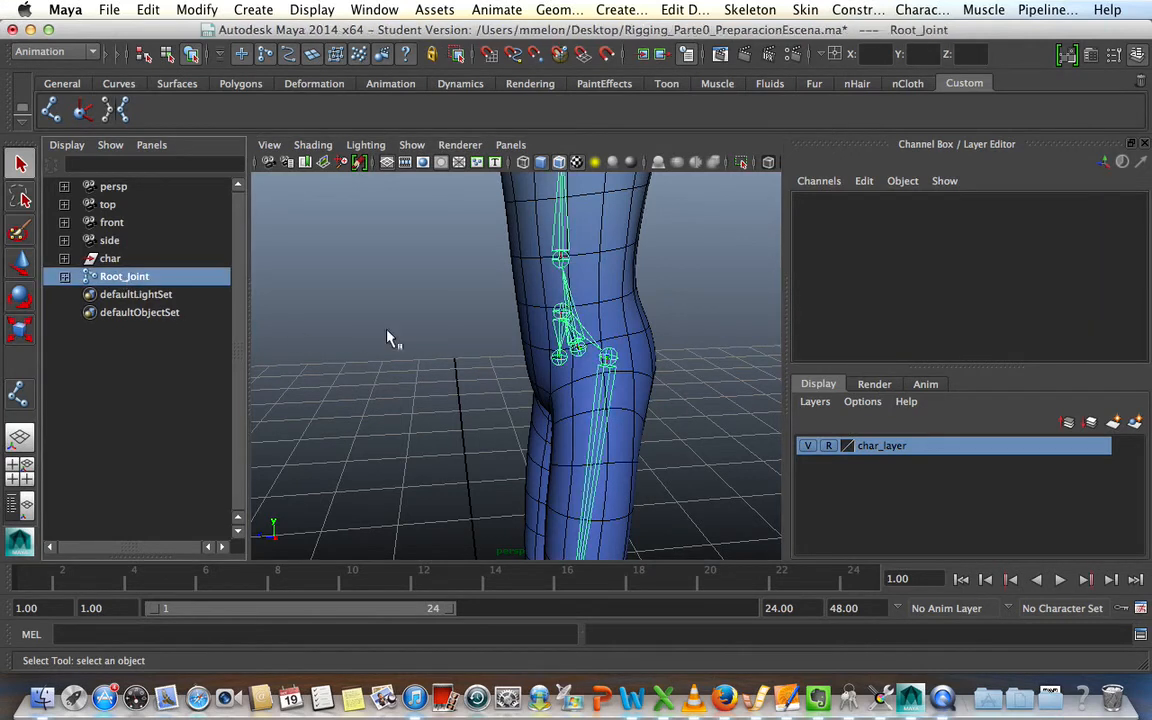
left_click(460, 345)
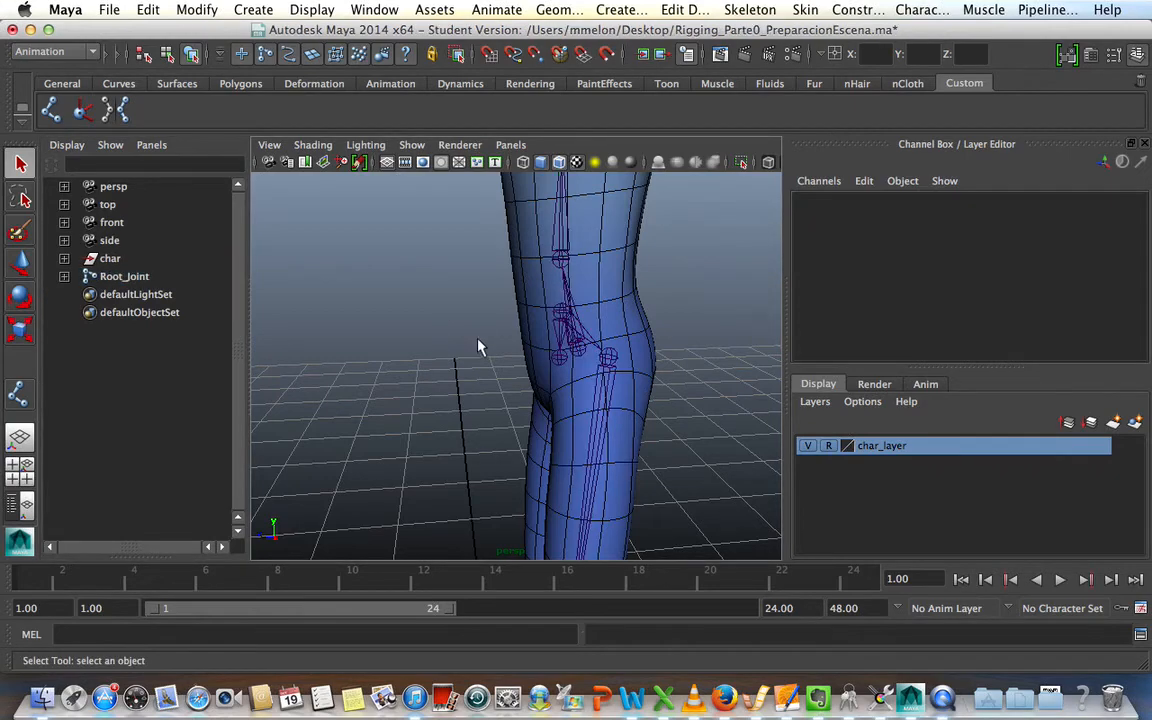
Open the Mirror Joint options for L_Arm_Joint and reset them to their defaults.
right_click_drag(478, 342, 398, 321, "alt")
left_click_drag(398, 321, 603, 397, "alt")
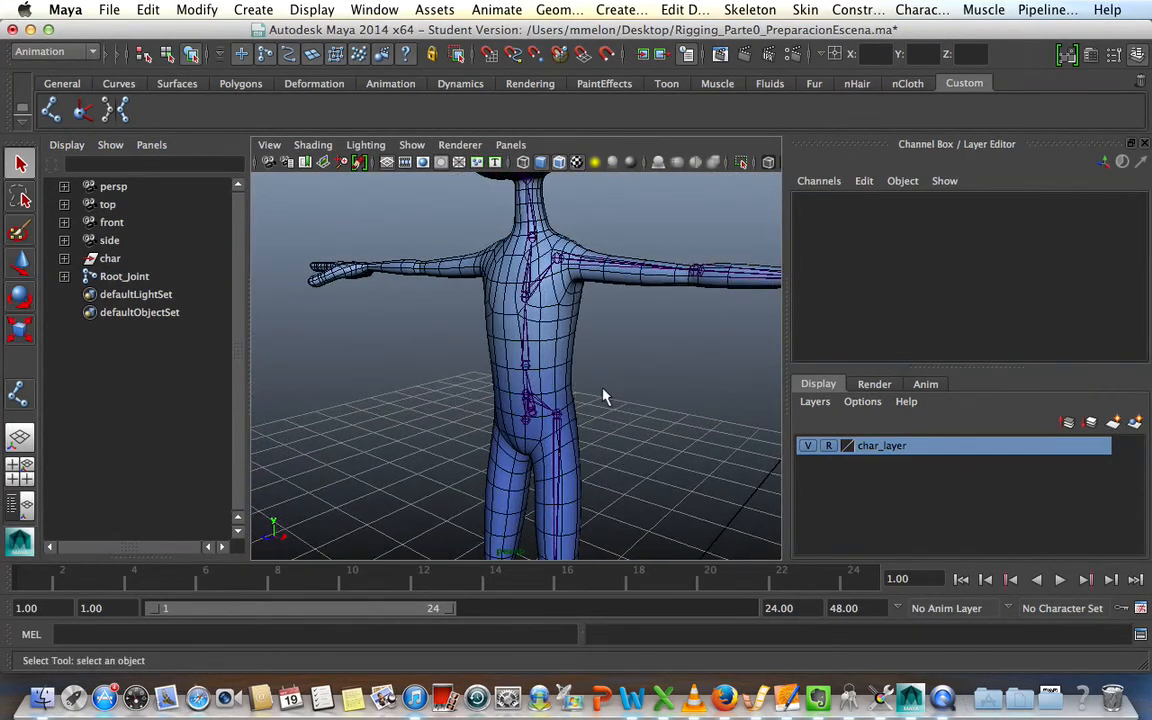
left_click(557, 259)
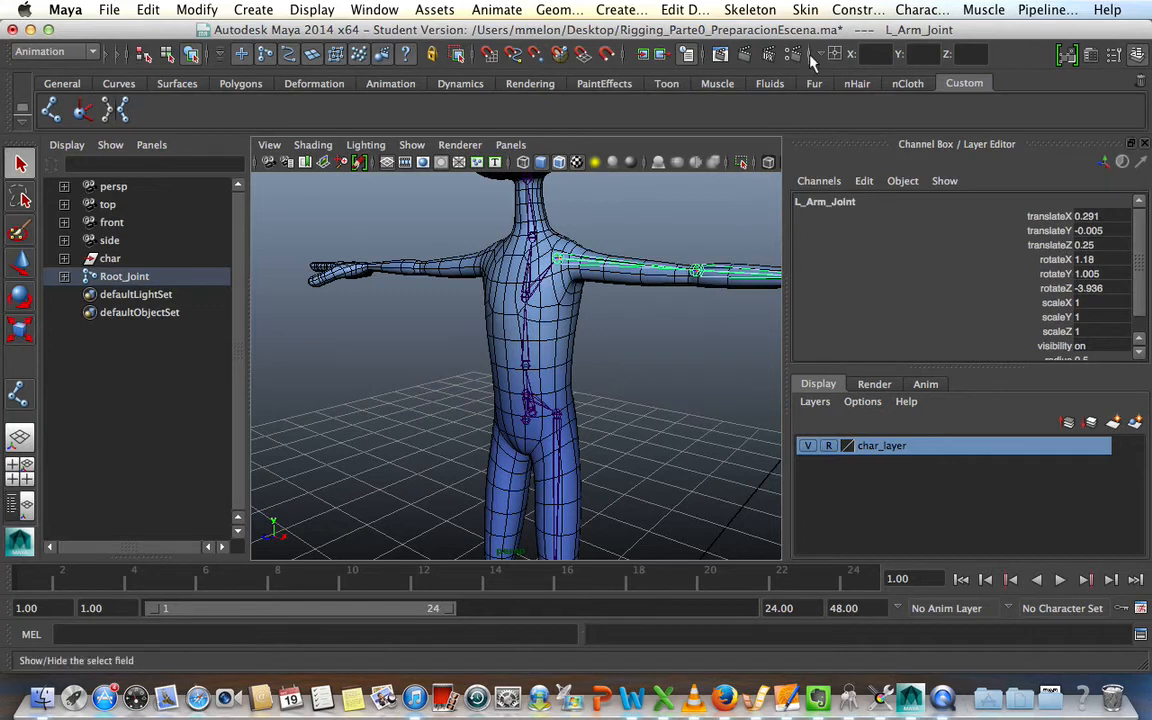
left_click(748, 10)
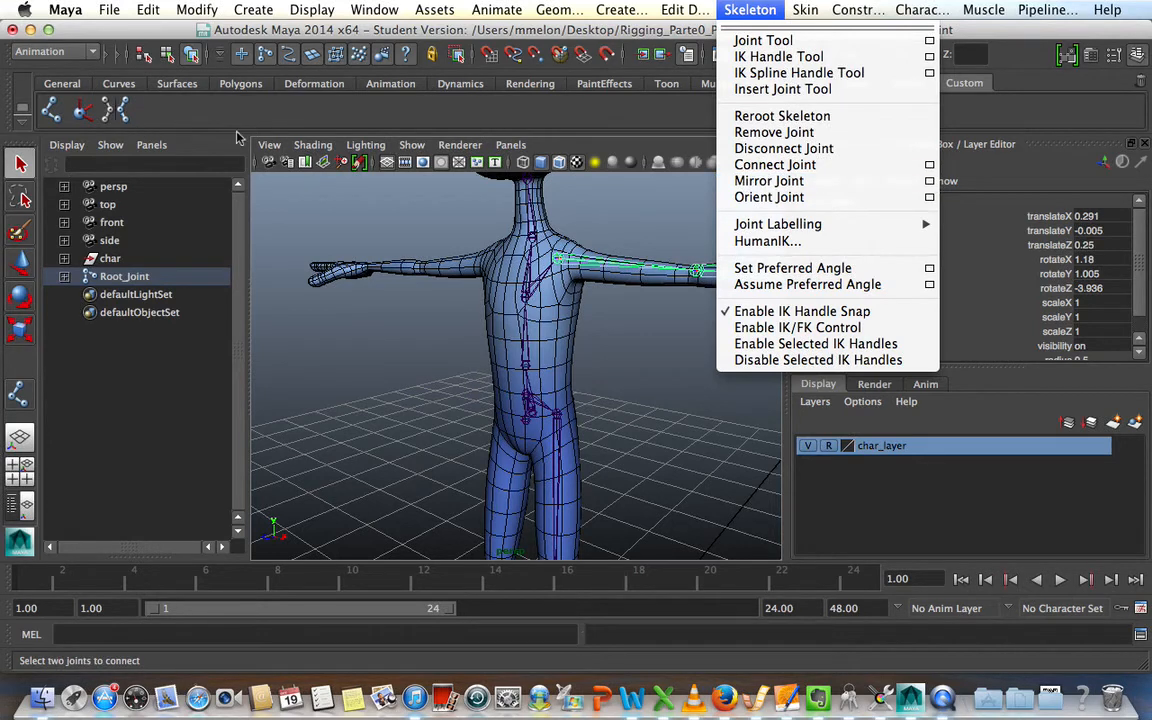
left_click(932, 182)
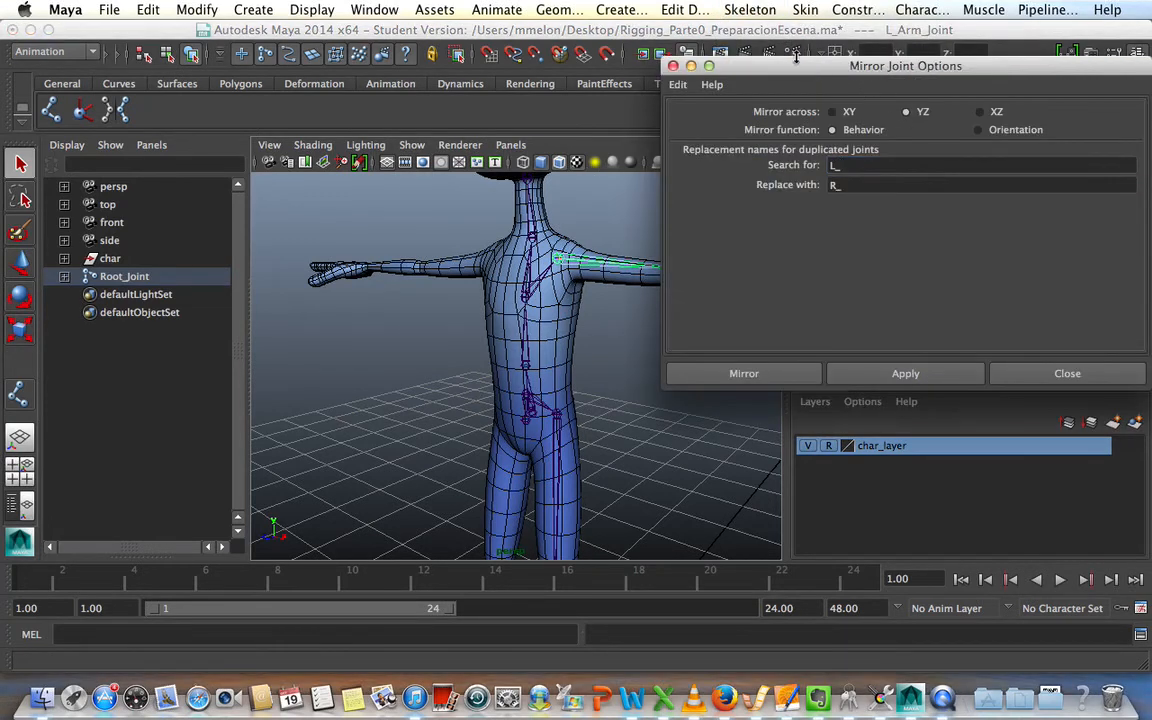
left_click_drag(796, 60, 748, 56)
left_click(627, 81)
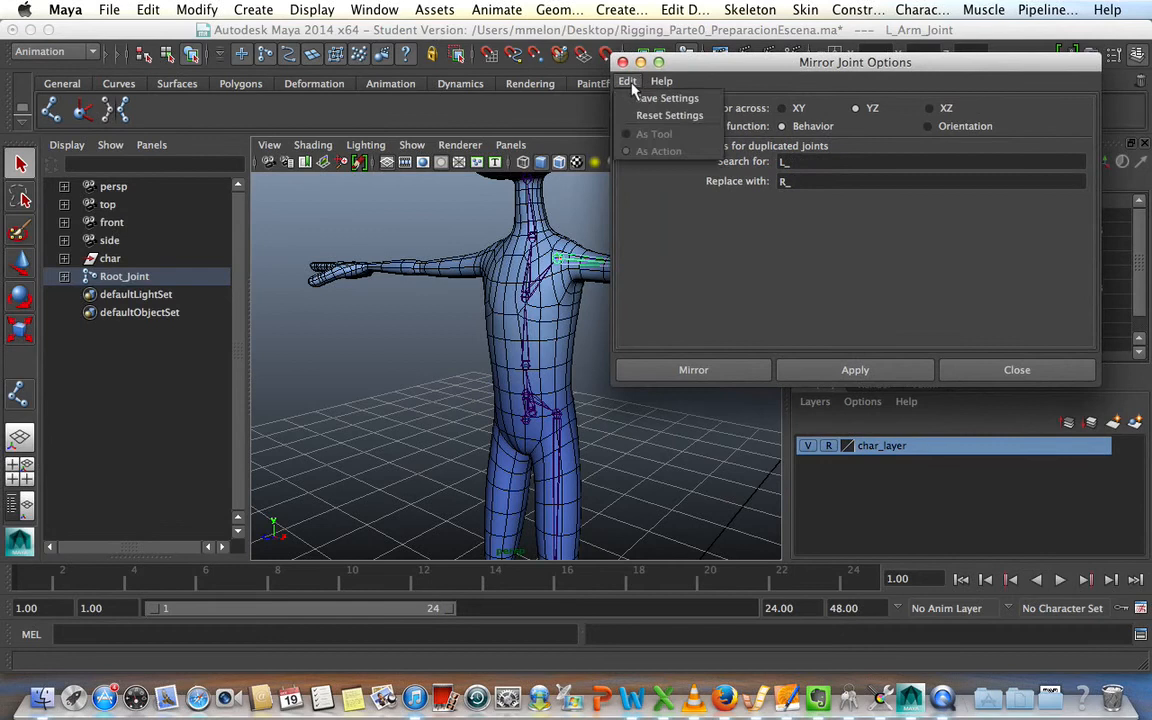
left_click(670, 116)
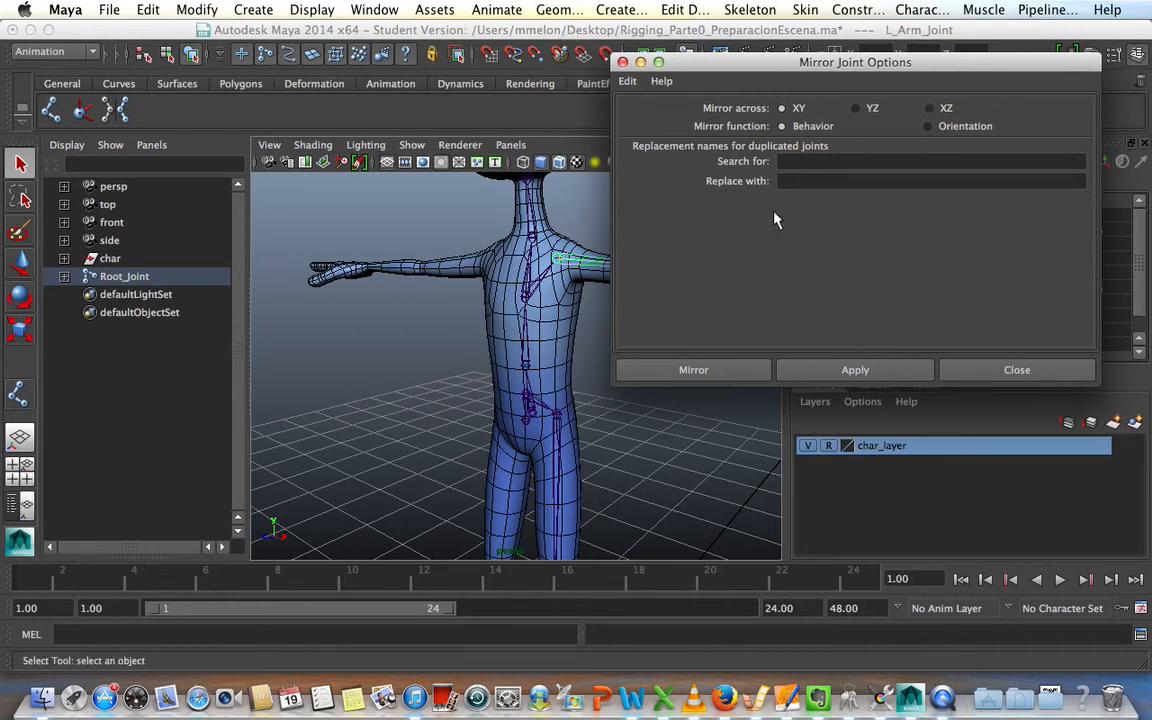
Mirror the left arm chain across YZ with the Behavior function, replacing L_ with R_ in the duplicated joint names.
left_click(855, 108)
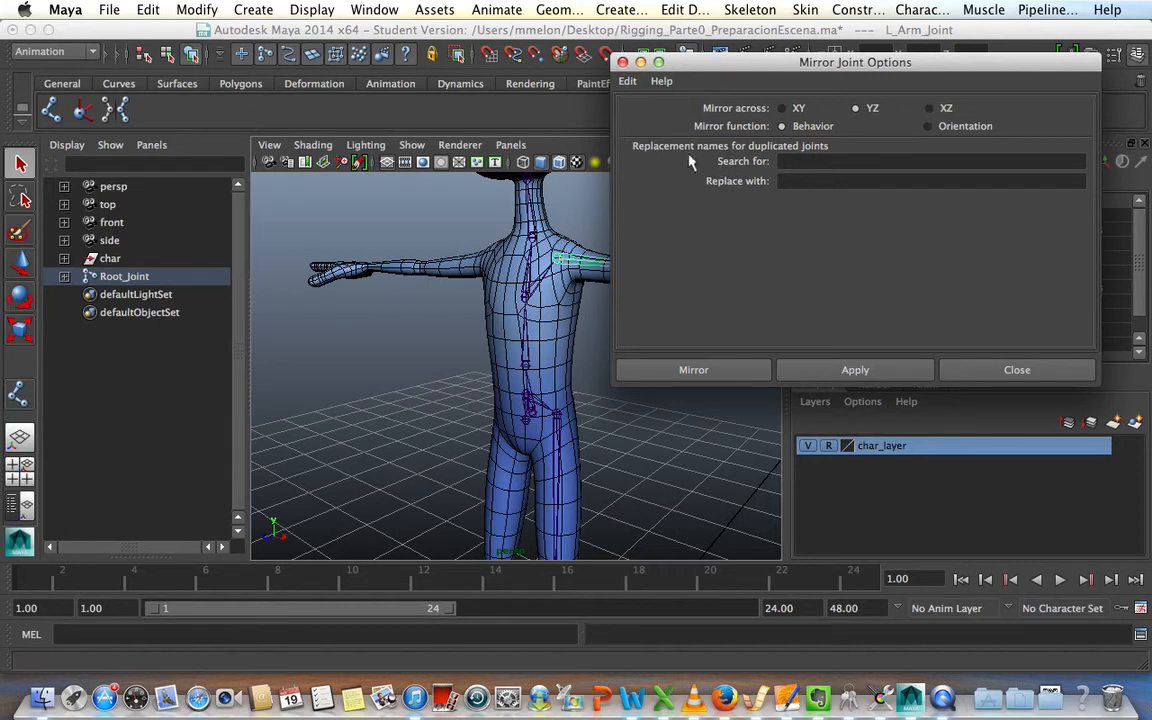
left_click(797, 162)
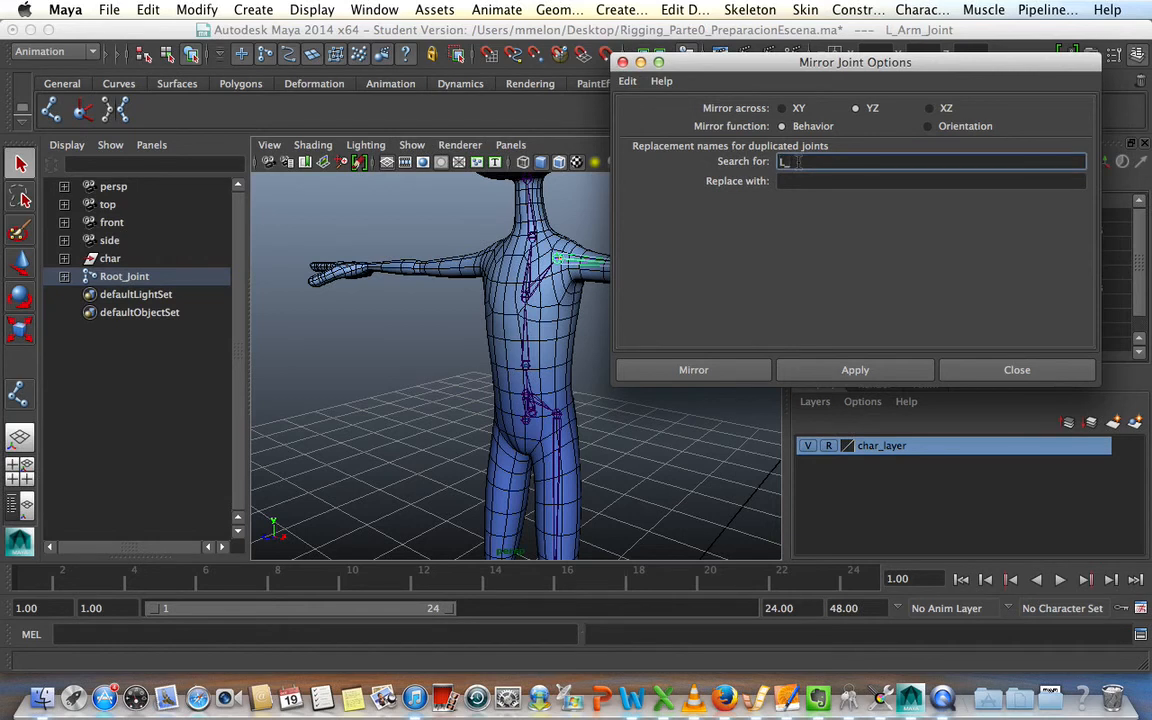
left_click(822, 180)
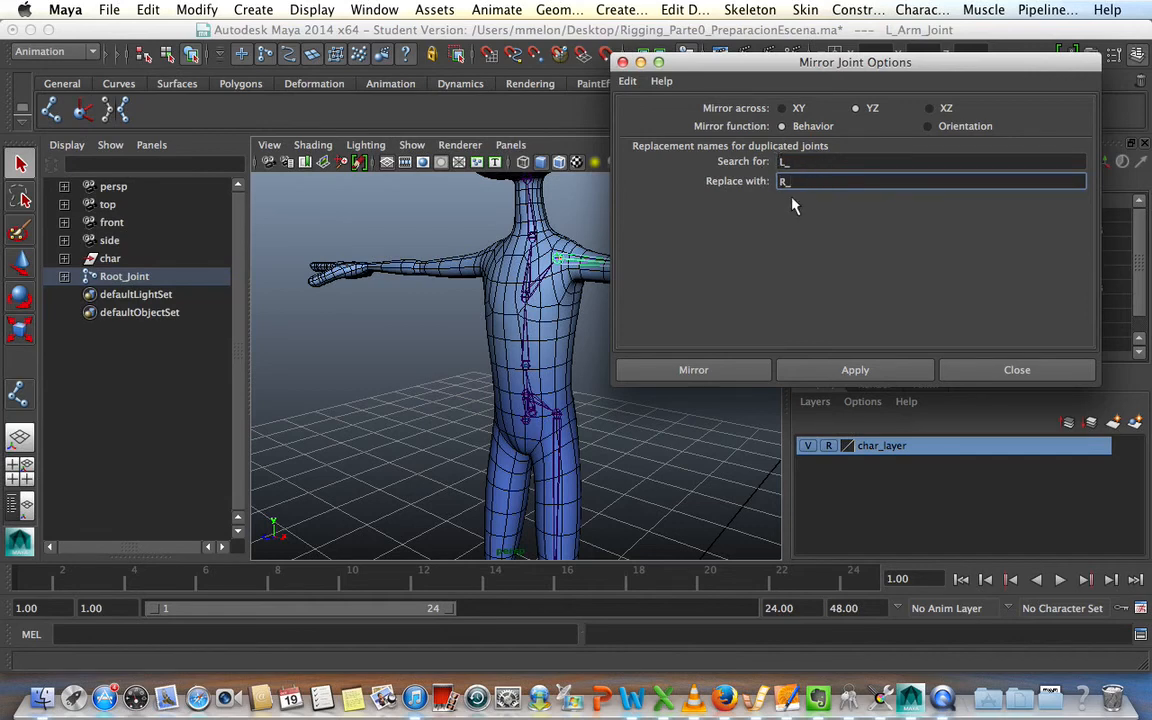
left_click(706, 372)
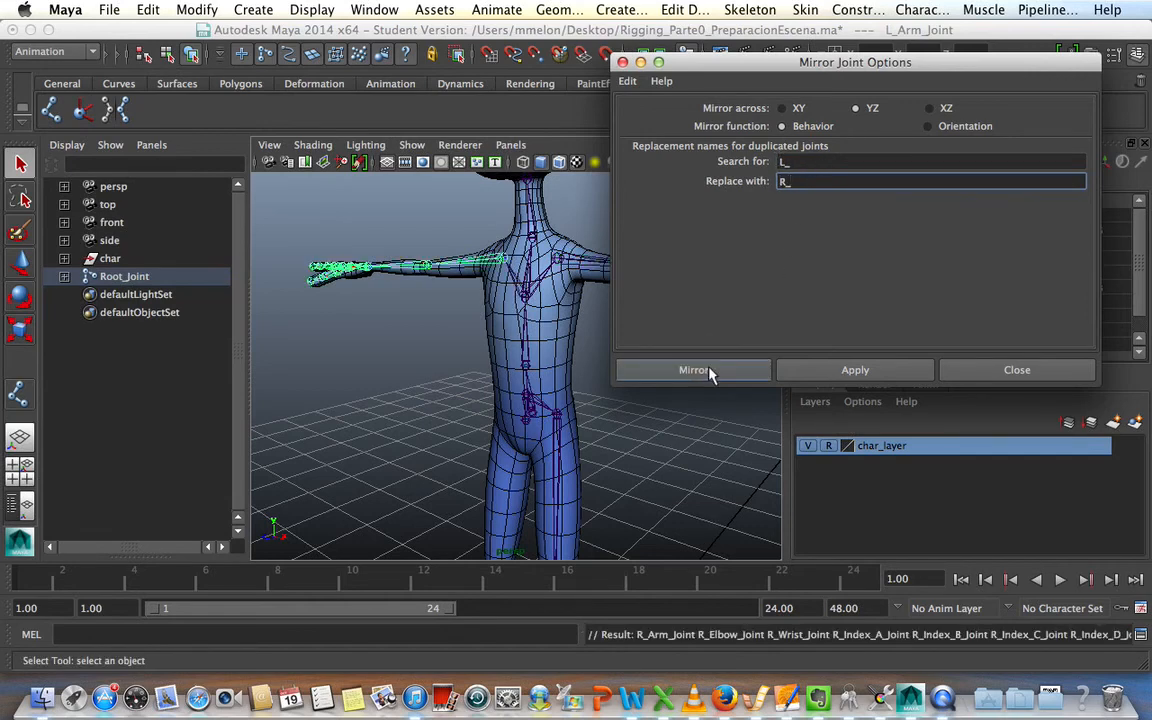
Expand the Root_Joint hierarchy to examine where the mirrored arm chain sits, and collapse the Back_Joint branch.
left_click_drag(699, 365, 598, 344, "alt")
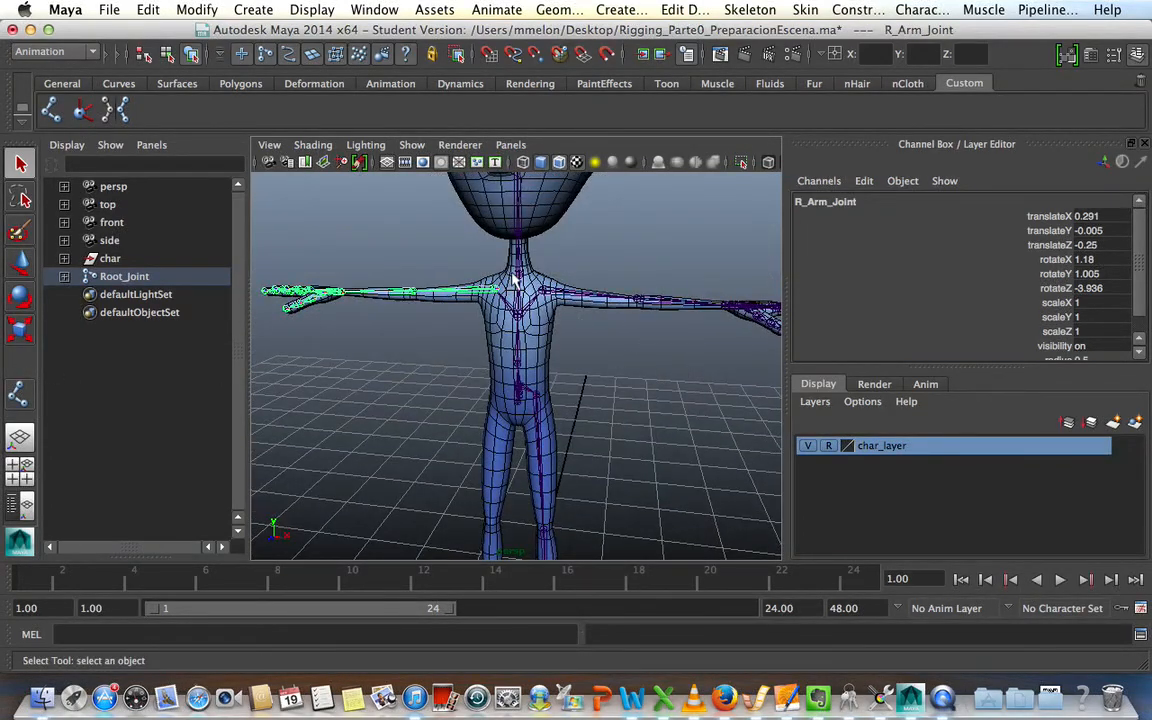
left_click(64, 276)
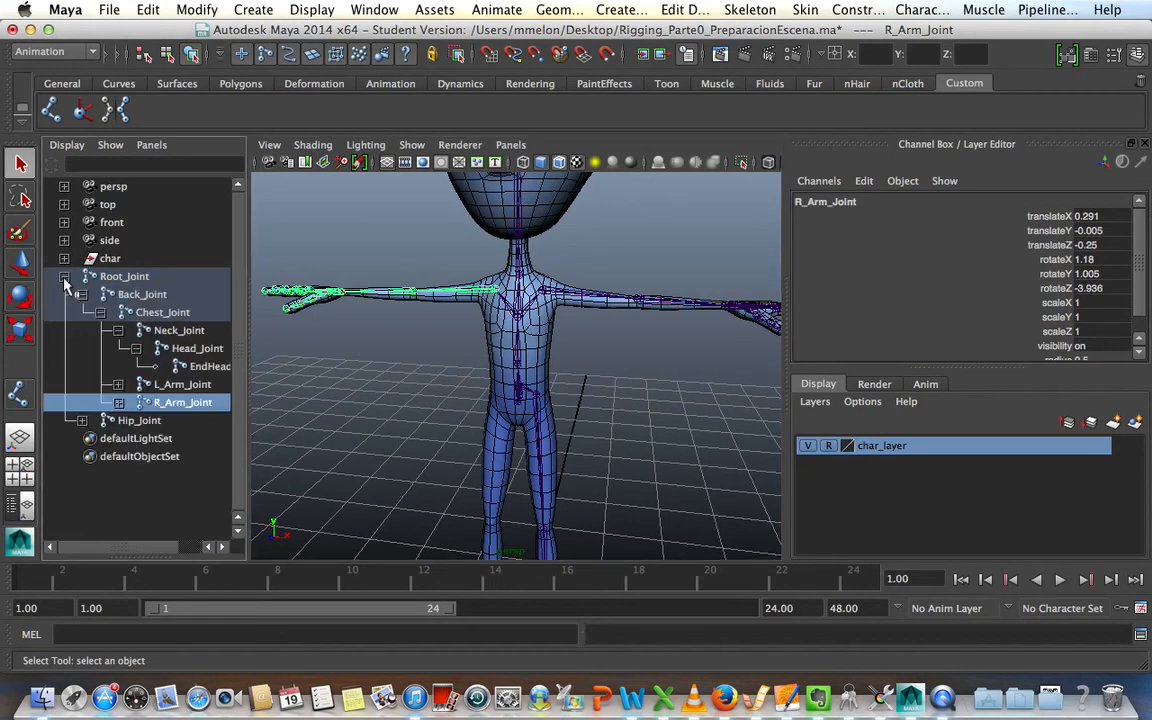
left_click(82, 294)
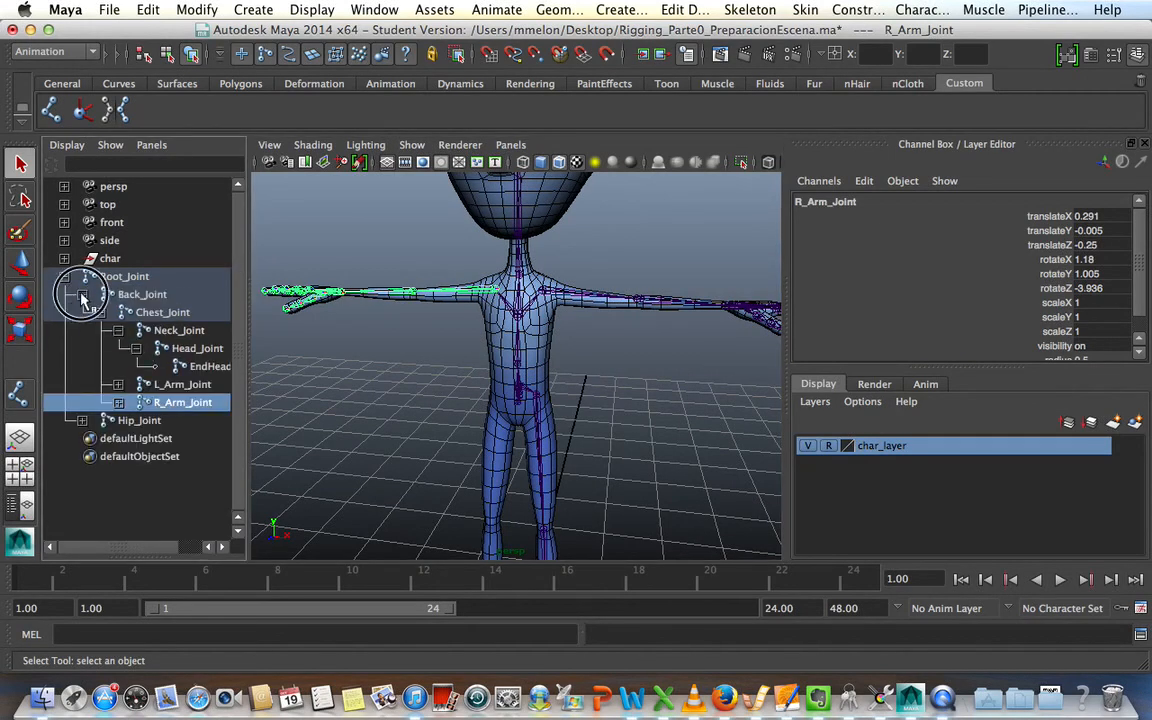
Expand the Back_Joint branch, select L_Arm_Joint, R_Arm_Joint and R_Elbow_Joint in turn to compare both arm chains, and clear the selection.
left_click(82, 294)
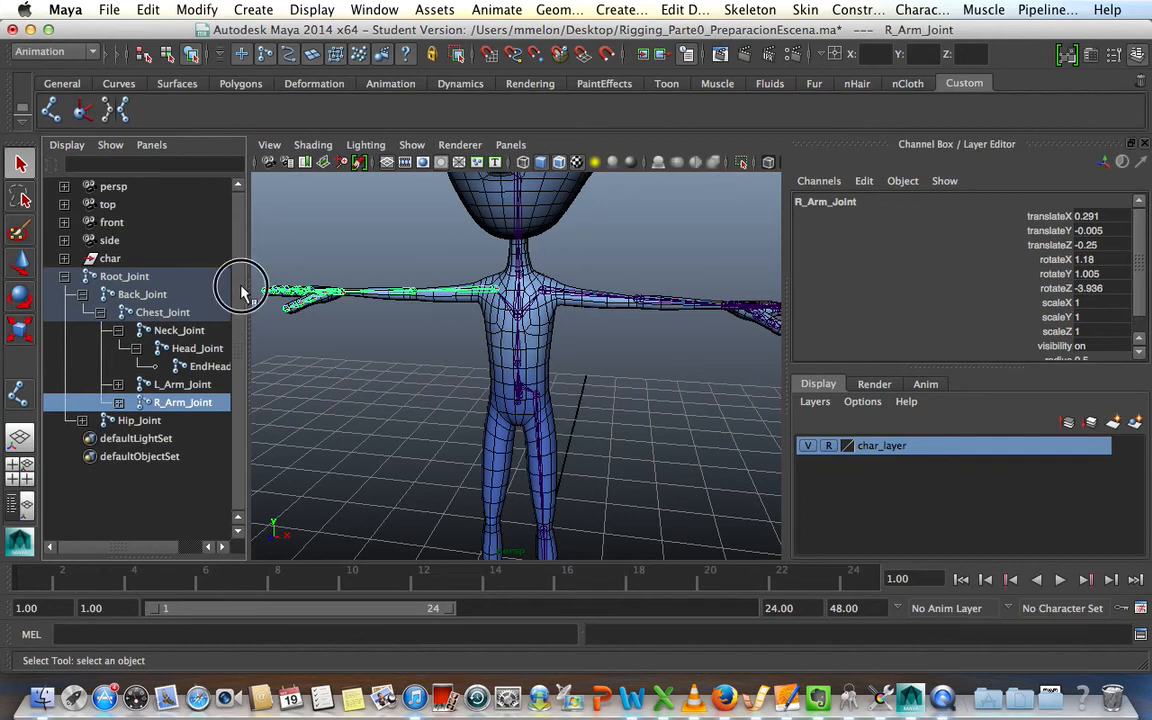
left_click(176, 384)
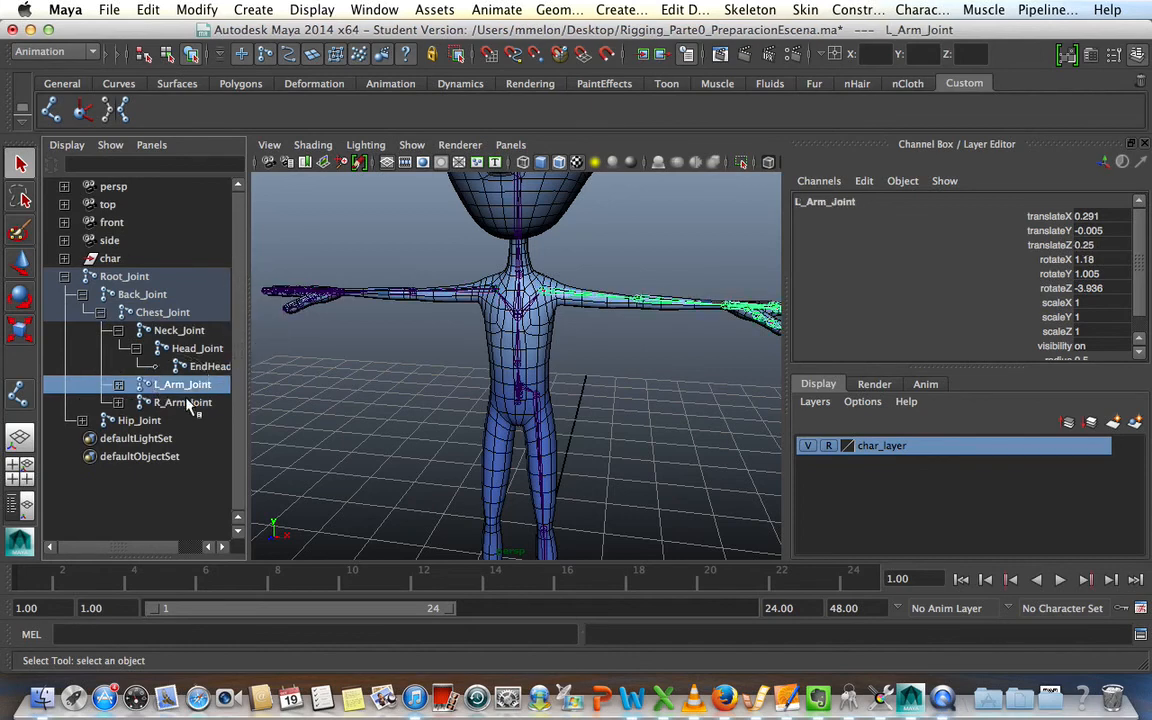
left_click(182, 404)
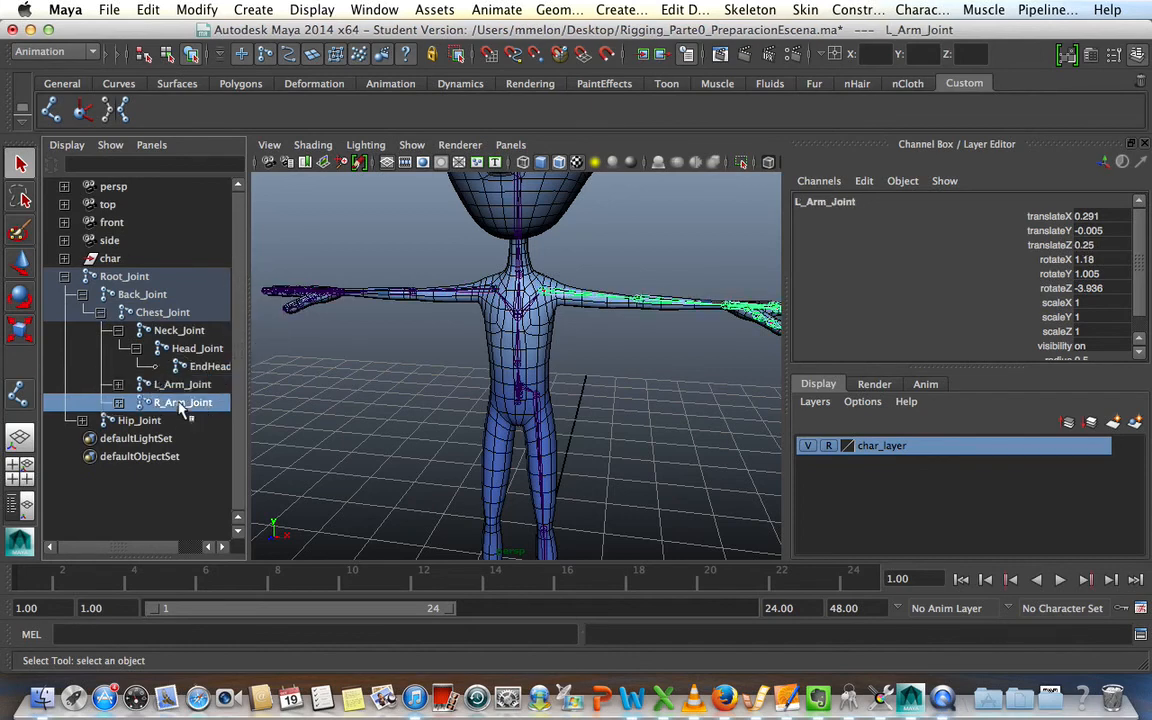
left_click(118, 403)
left_click(172, 420)
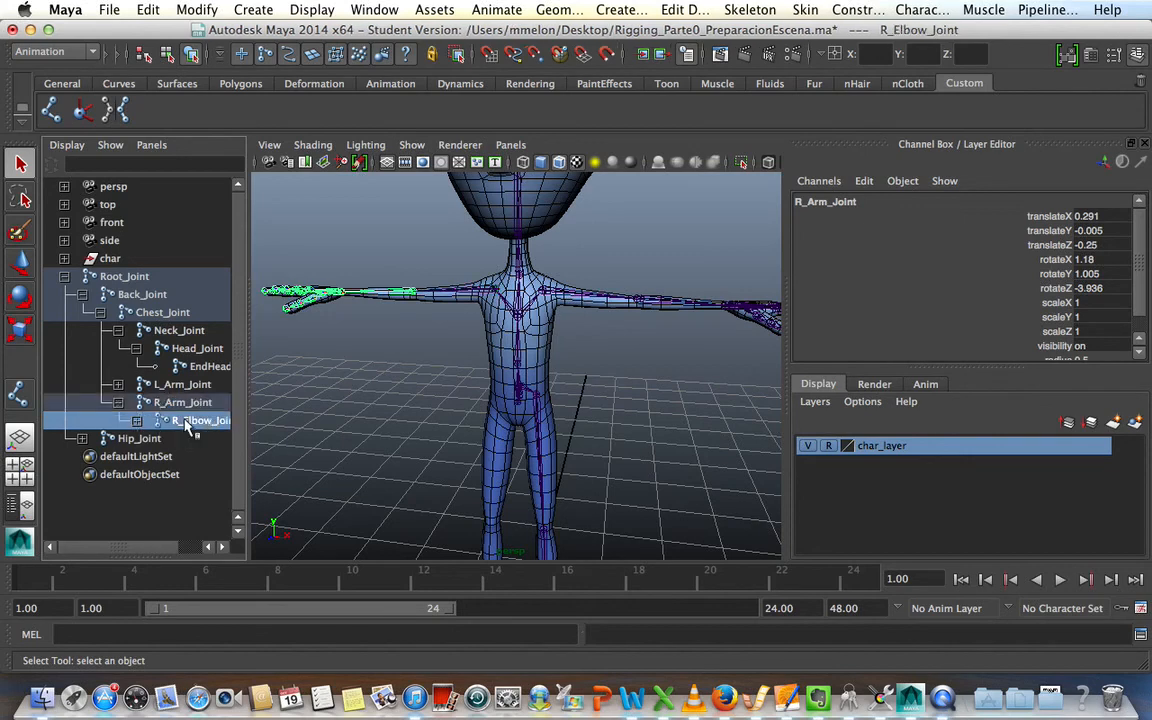
left_click(118, 402)
left_click(671, 437)
Mirror the left leg chain from L_Thigh_Joint across YZ with the Behavior function, replacing L_ with R_ in the duplicated joint names.
left_click(535, 398)
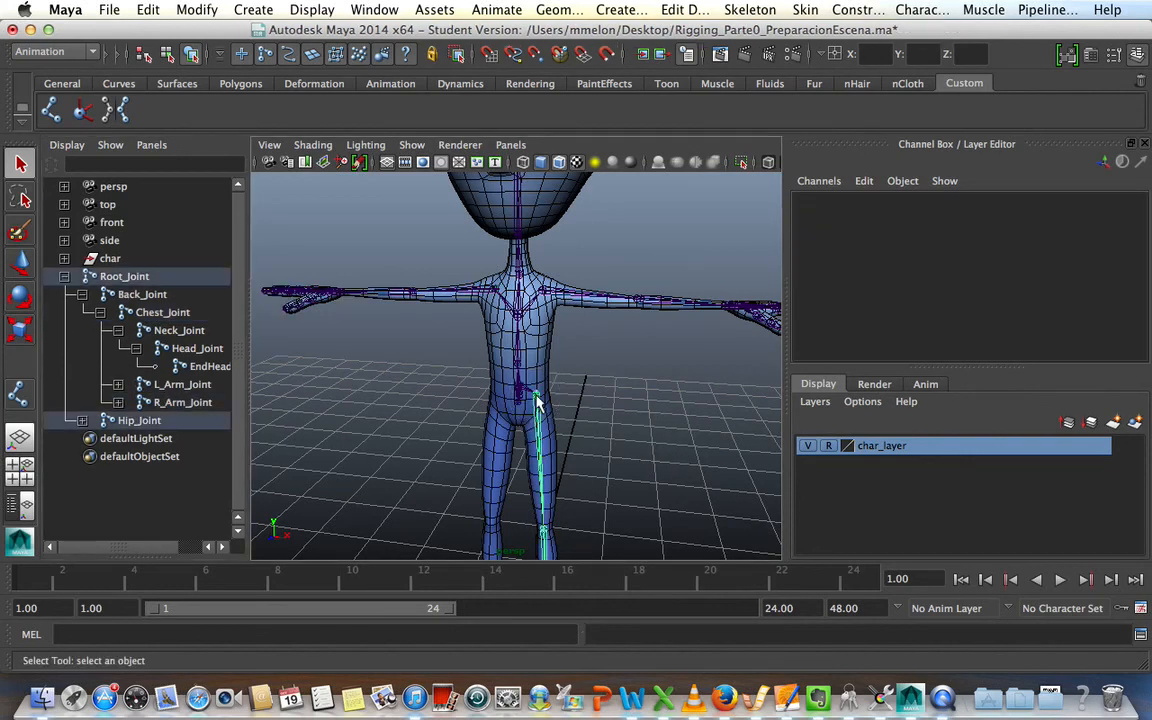
left_click(750, 10)
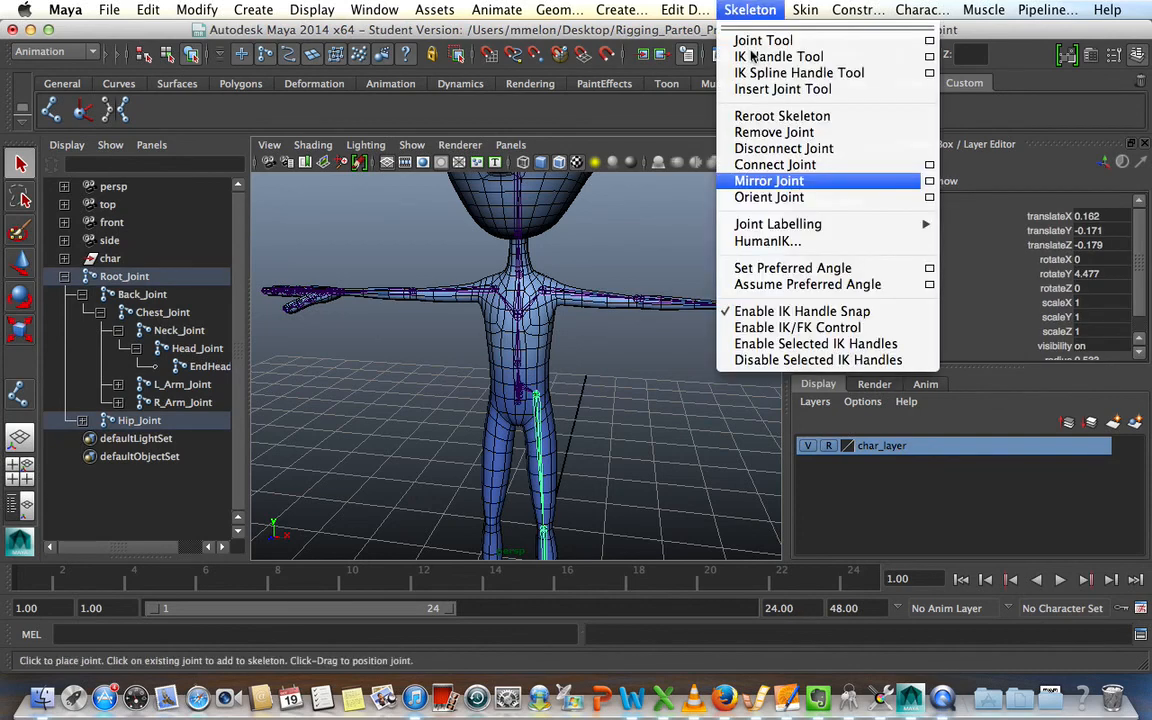
left_click(929, 180)
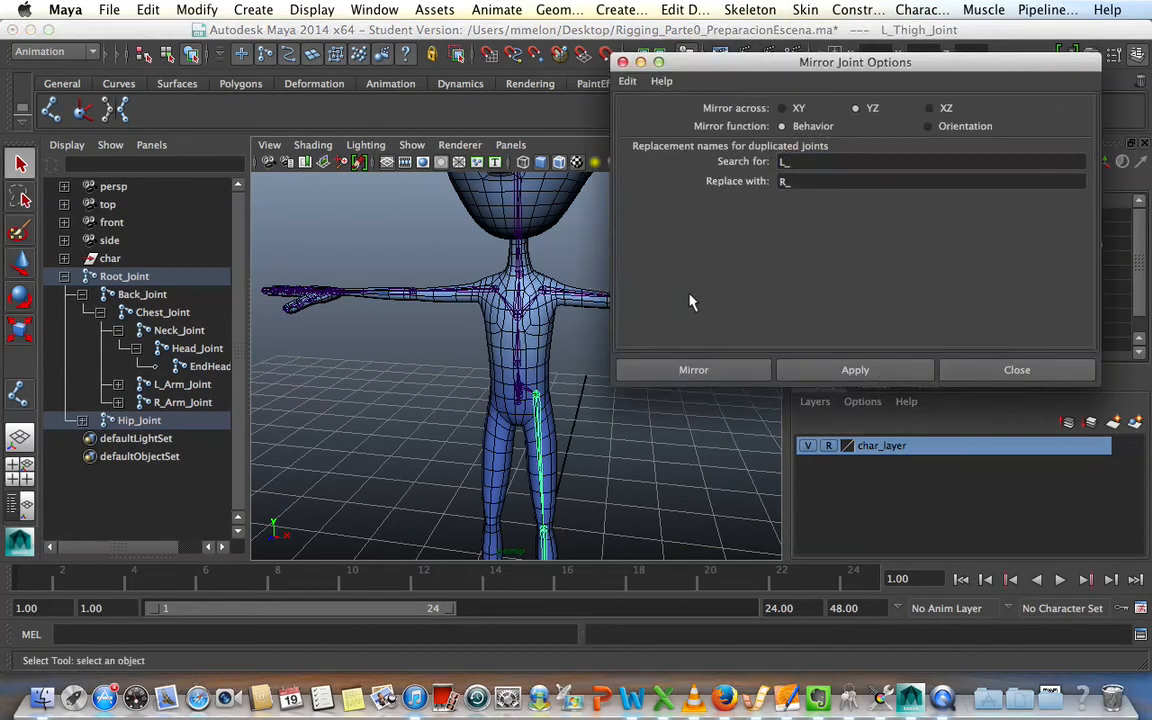
left_click(700, 369)
left_click(703, 458)
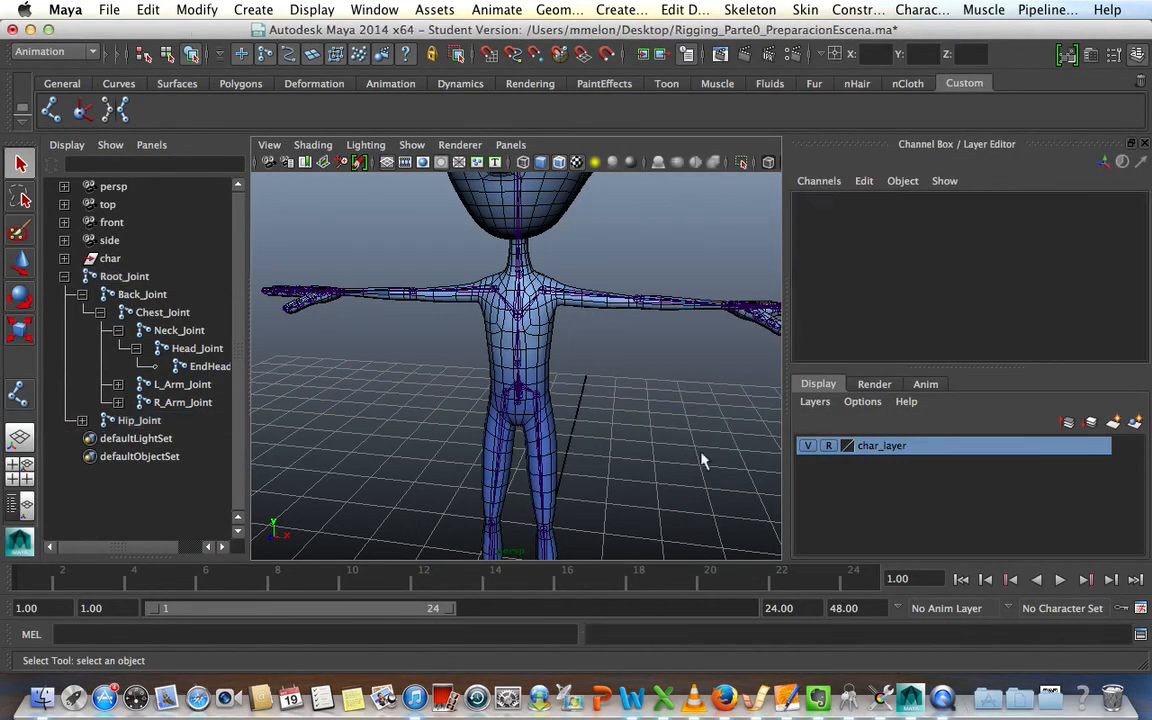
Examine both leg chains in the Hip_Joint branch by selecting L_Thigh_Joint and R_Thigh_Joint in turn, leaving the Back_Joint and Hip_Joint branches collapsed.
middle_click_drag(614, 477, 650, 232, "alt")
right_click_drag(666, 360, 586, 329, "alt")
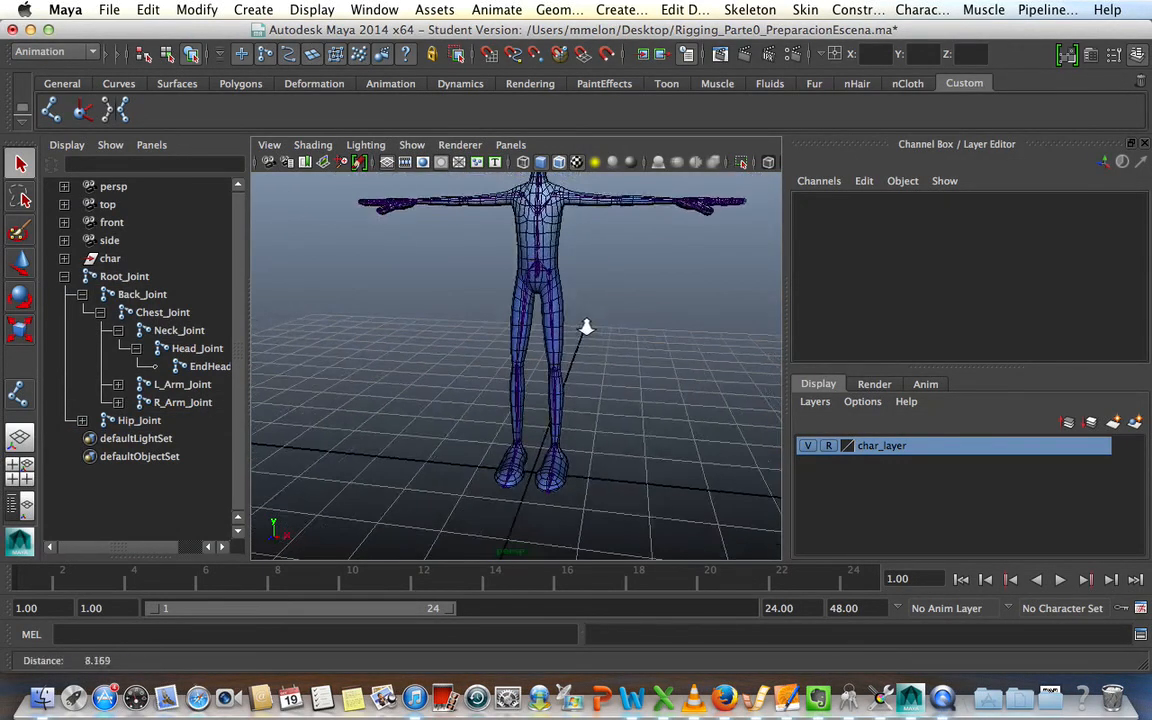
middle_click_drag(586, 329, 572, 360, "alt")
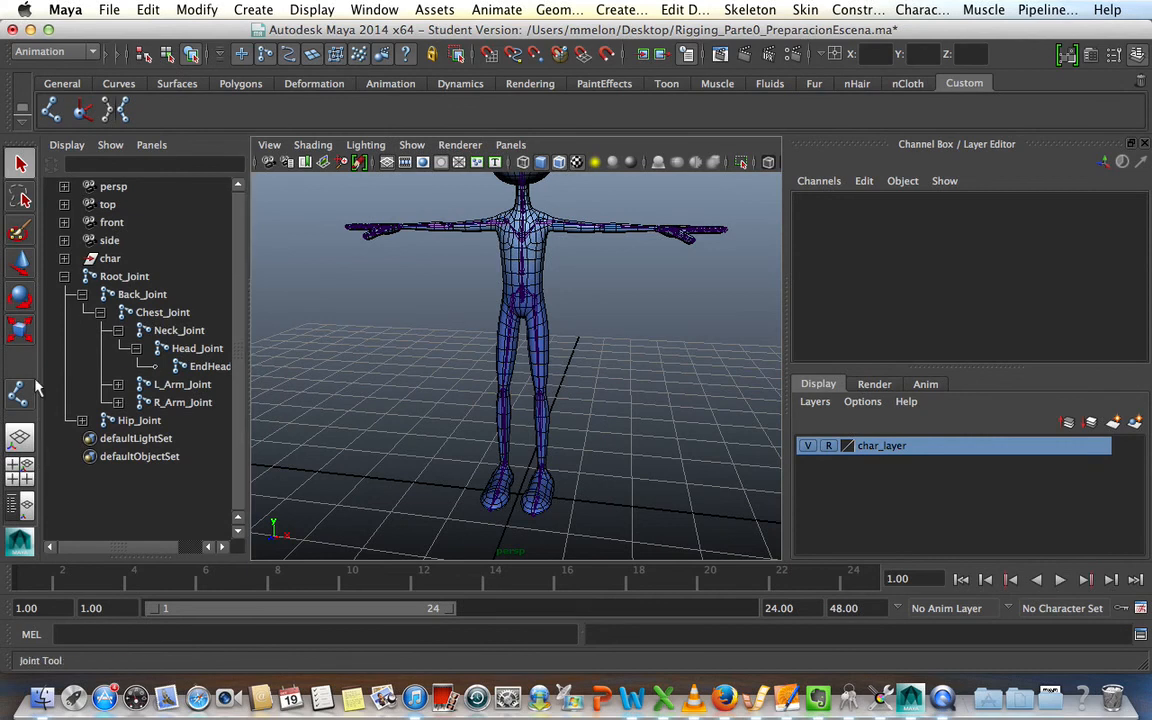
left_click(100, 312)
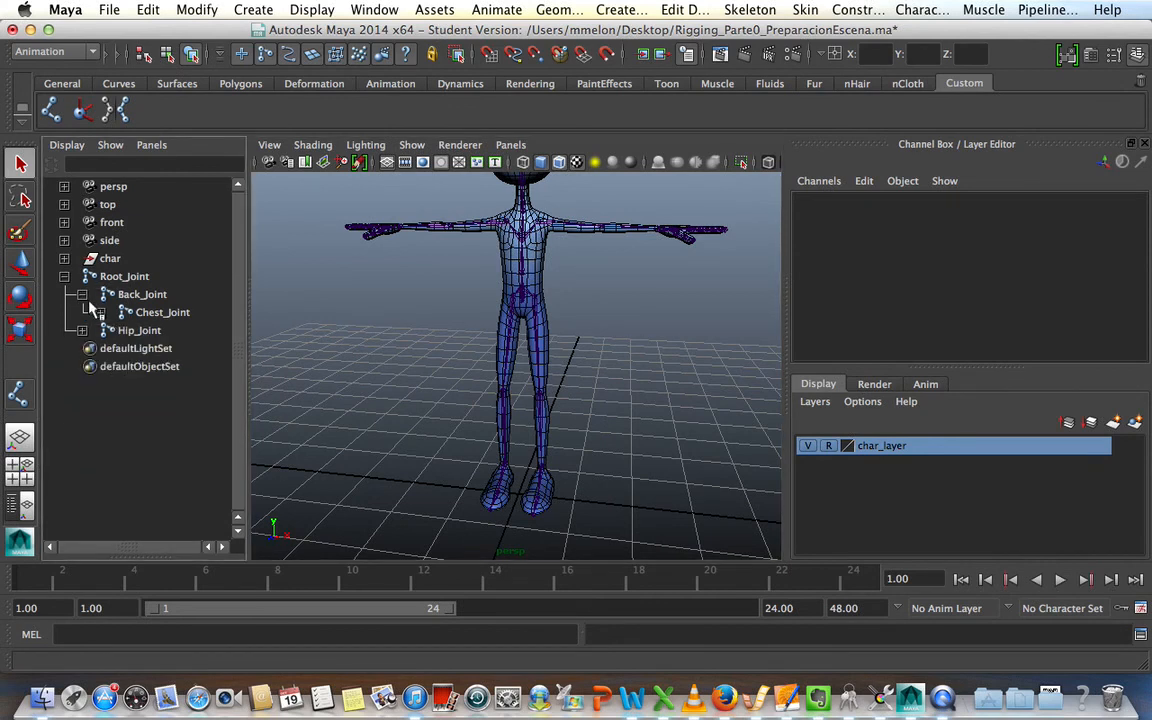
left_click(82, 295)
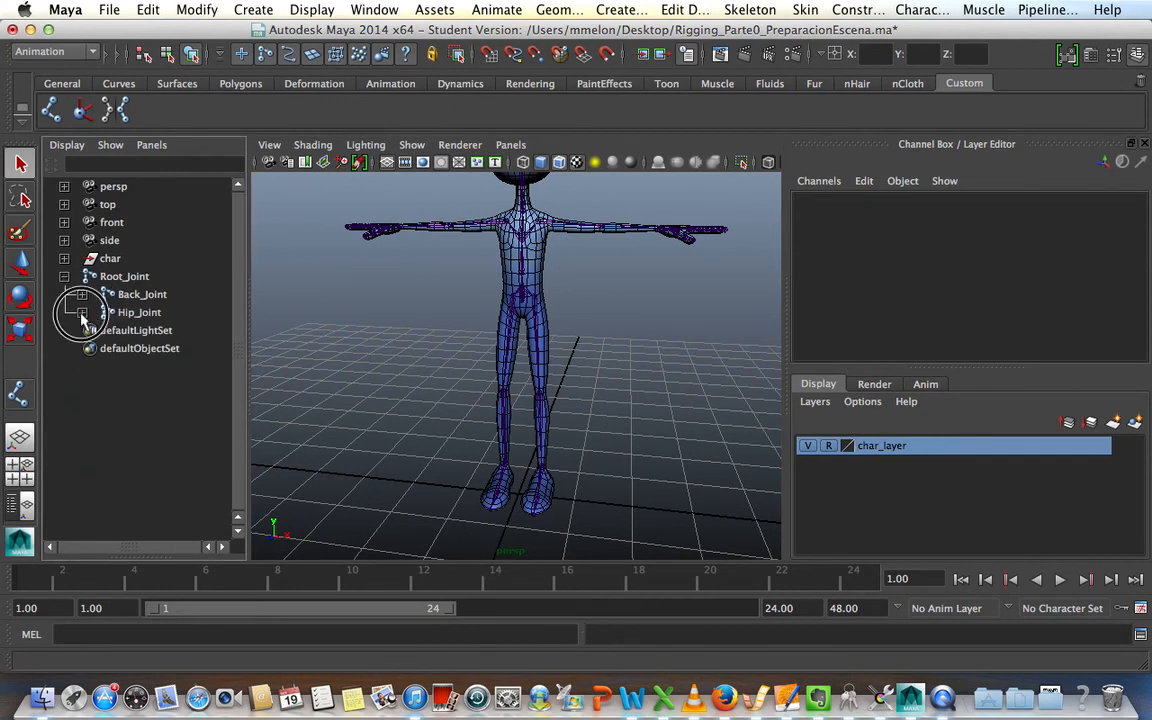
left_click(82, 312)
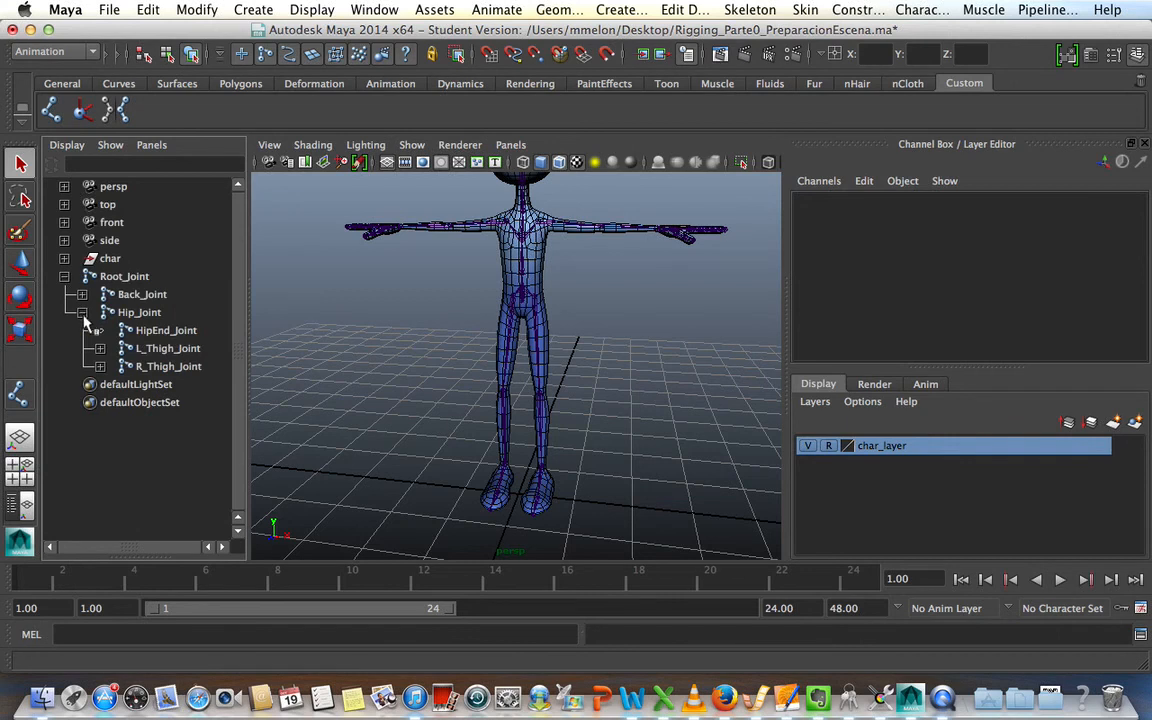
left_click(166, 350)
left_click(165, 367)
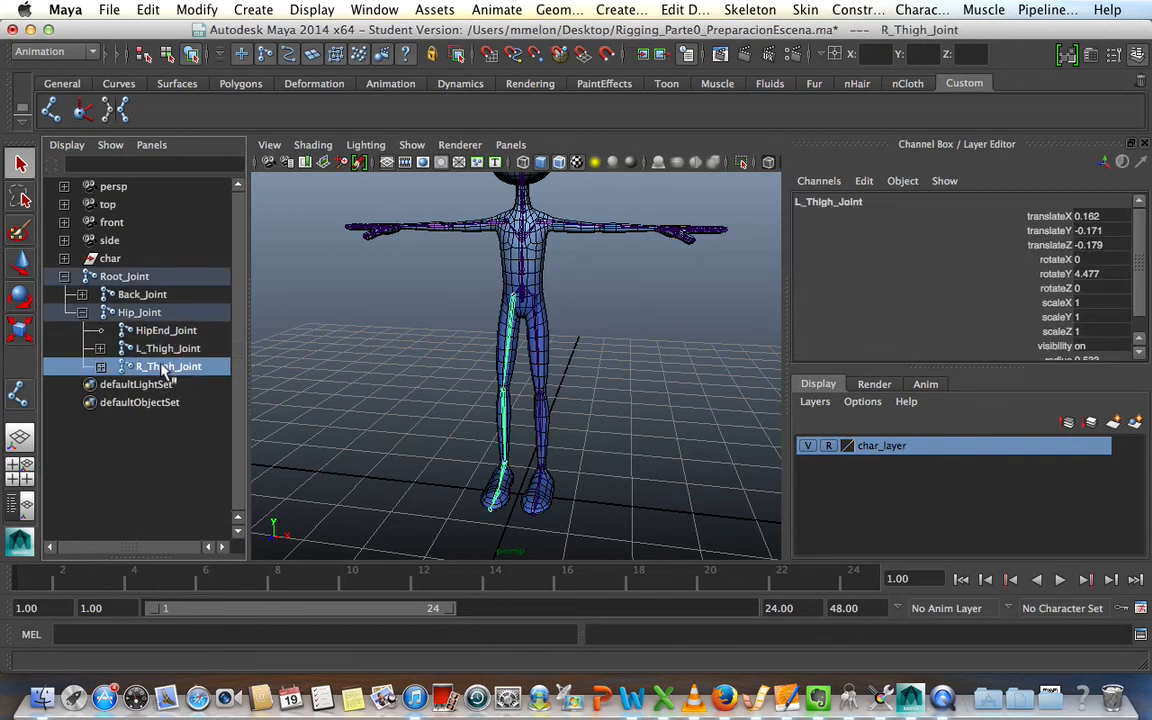
left_click(82, 311)
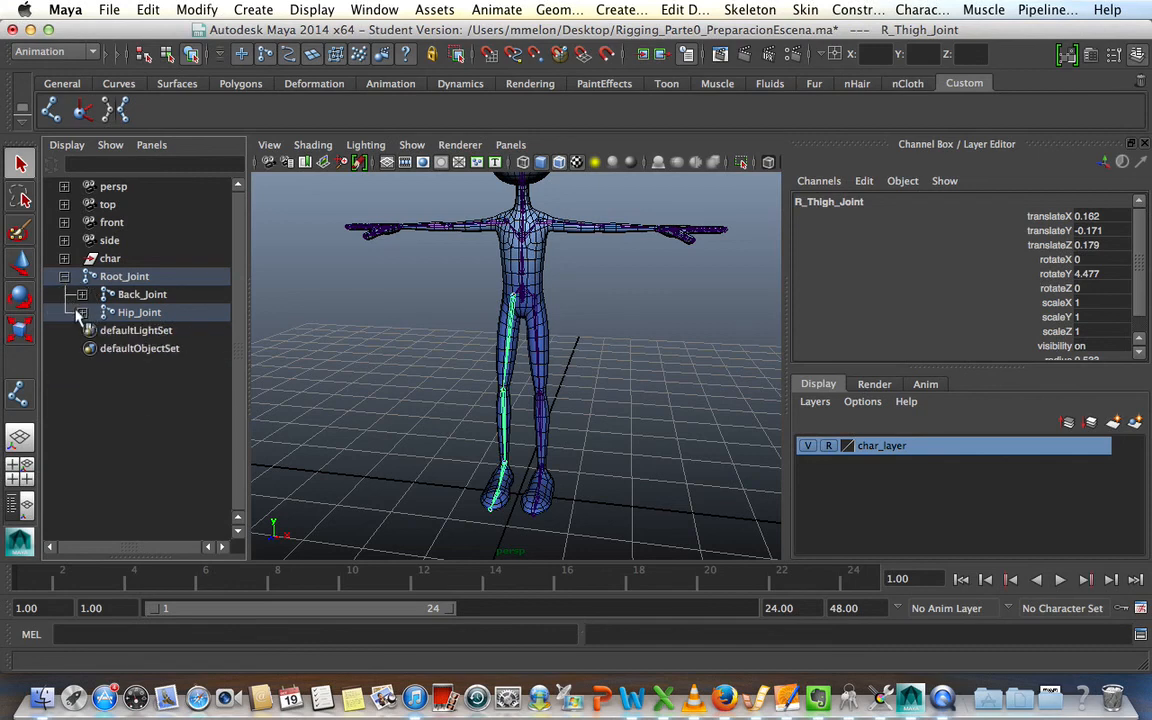
Select Back_Joint, Hip_Joint, the char mesh and Root_Joint in turn to review the complete skeleton, collapsing the Root_Joint hierarchy.
left_click(130, 295)
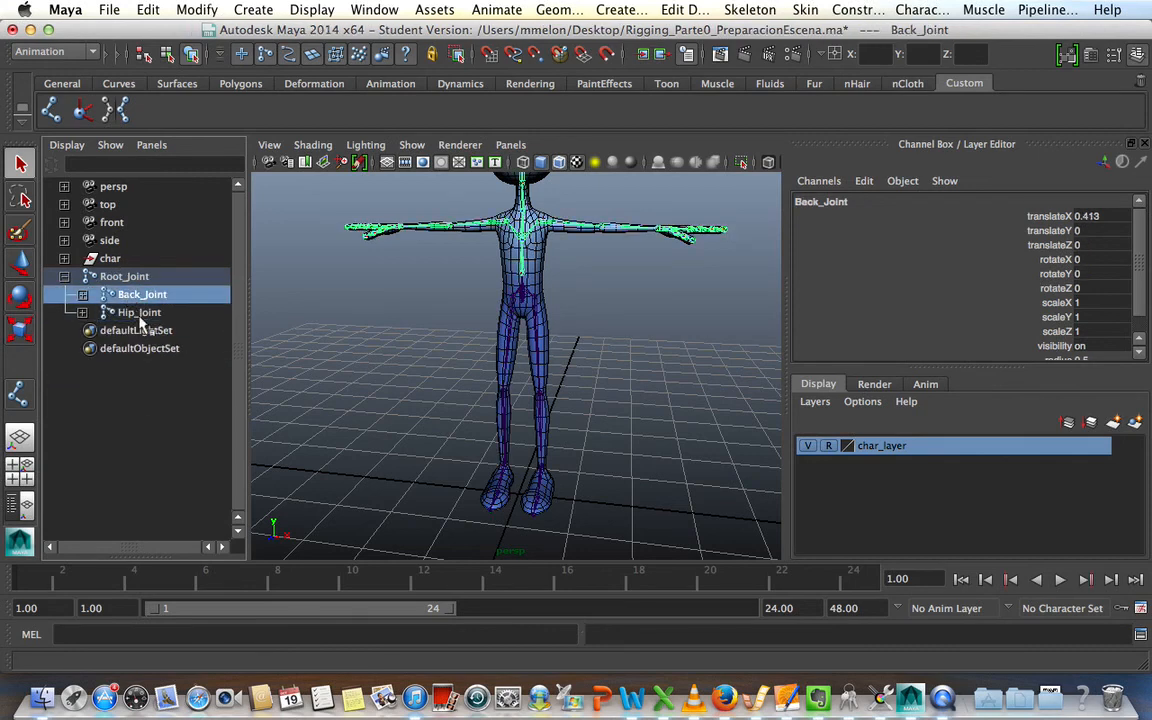
left_click(140, 313)
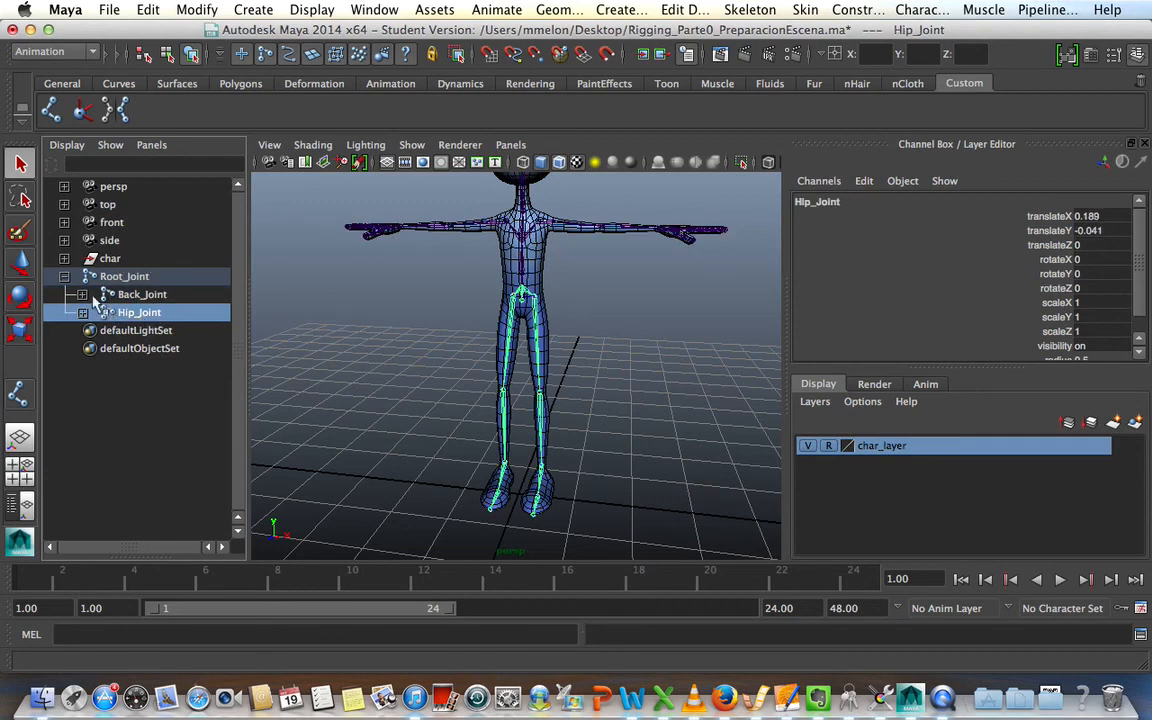
left_click(64, 276)
left_click(112, 259)
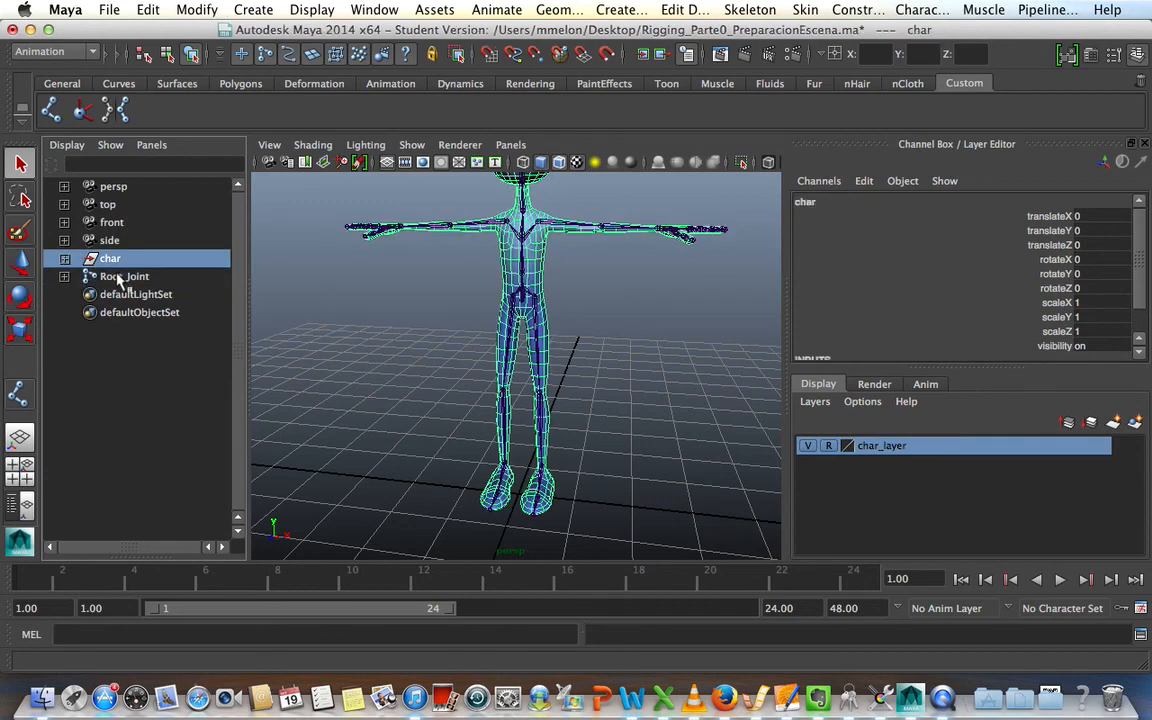
left_click(118, 278)
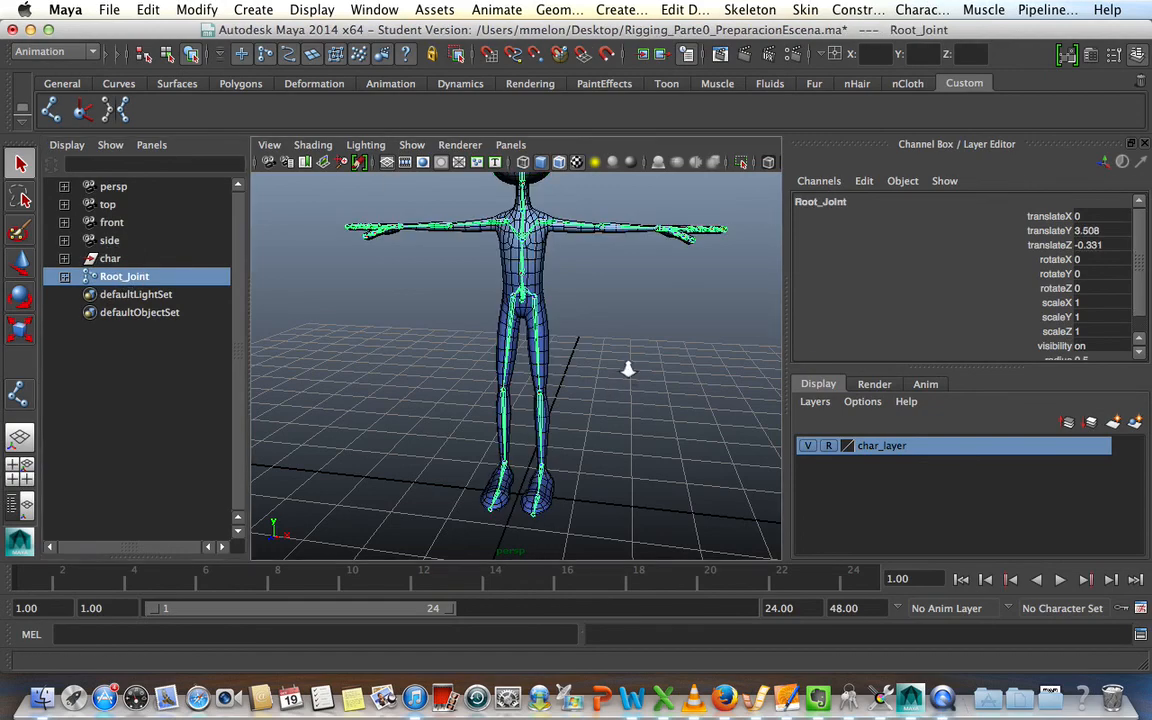
right_click_drag(625, 368, 662, 416, "alt")
left_click_drag(662, 416, 630, 417, "alt")
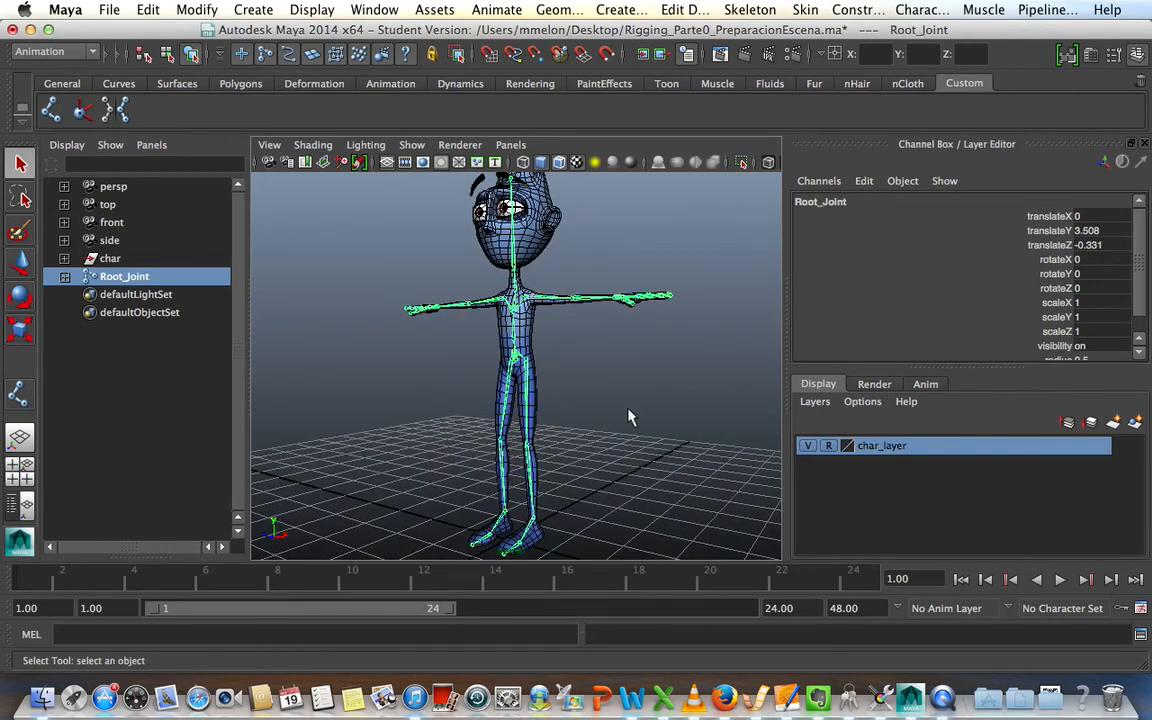